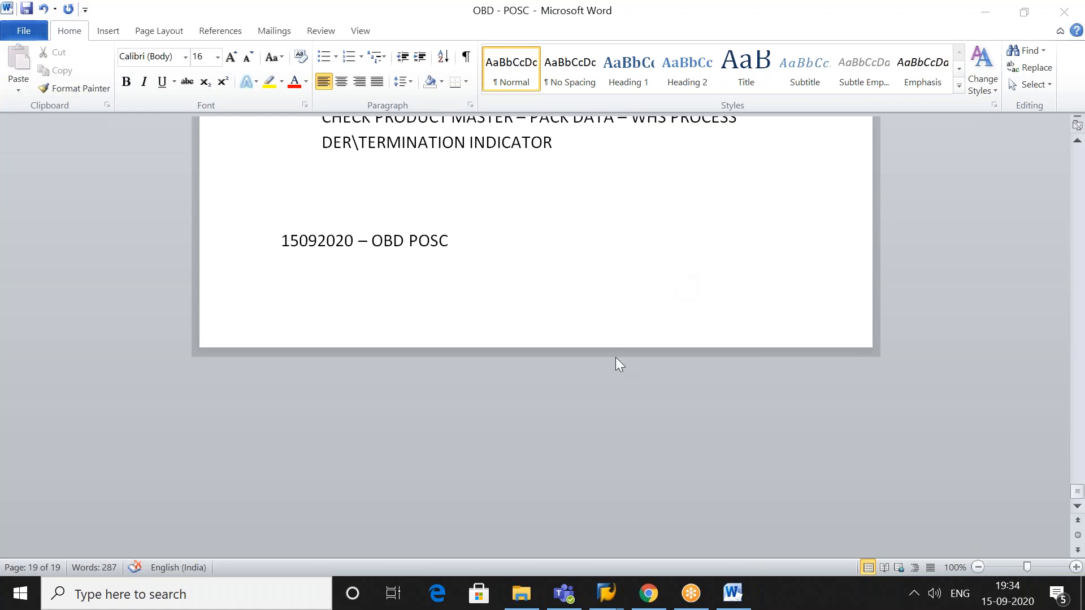
# - Switch to the SAP session showing User Maintenance and return to the SAP Easy Access screen with /N
pyautogui.click(603, 599)
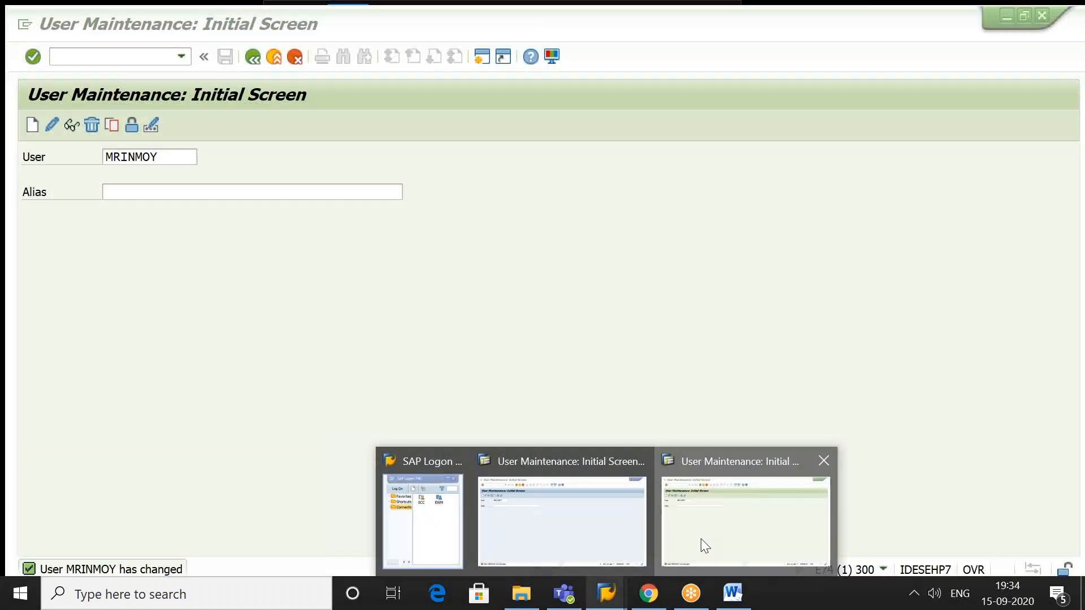
pyautogui.click(700, 539)
pyautogui.click(120, 51)
pyautogui.write('/N')
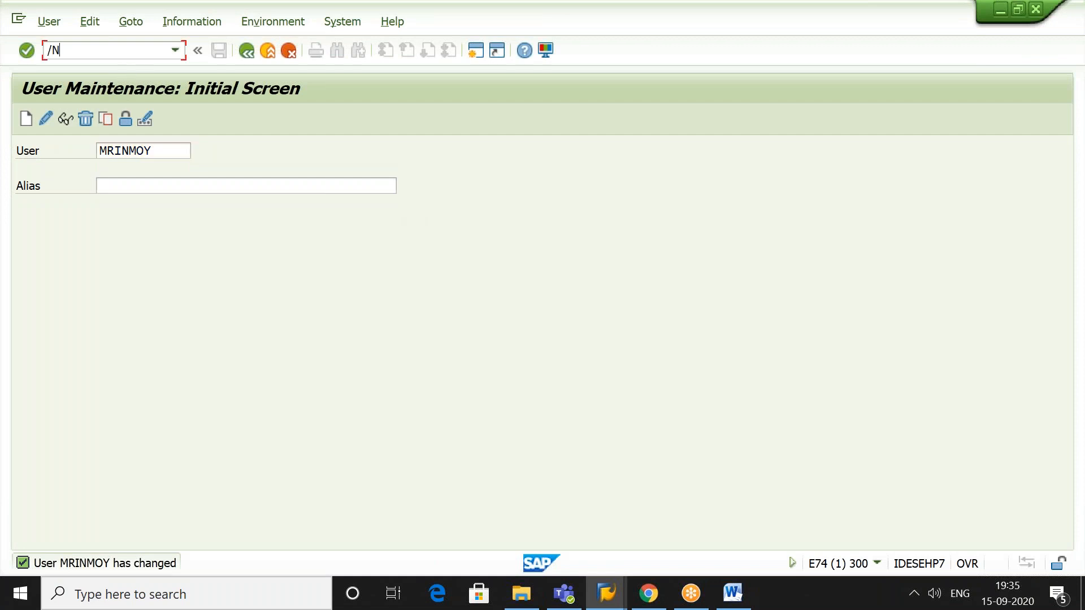
pyautogui.press('Return')
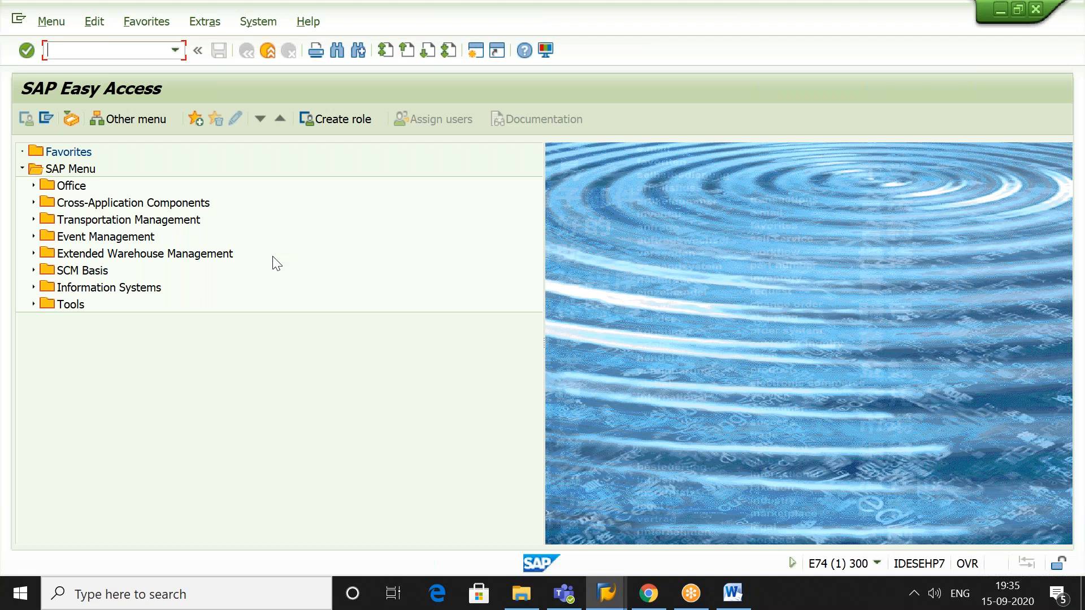
# - Start transaction SPRO and display the SAP Reference IMG
pyautogui.write('SPRO')
pyautogui.press('Return')
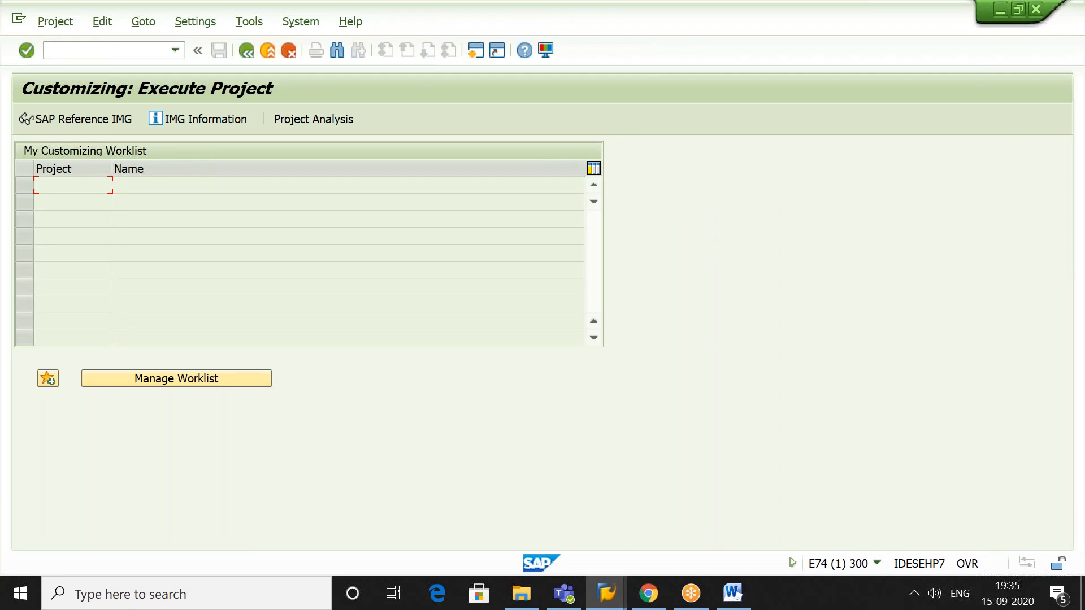
pyautogui.click(116, 119)
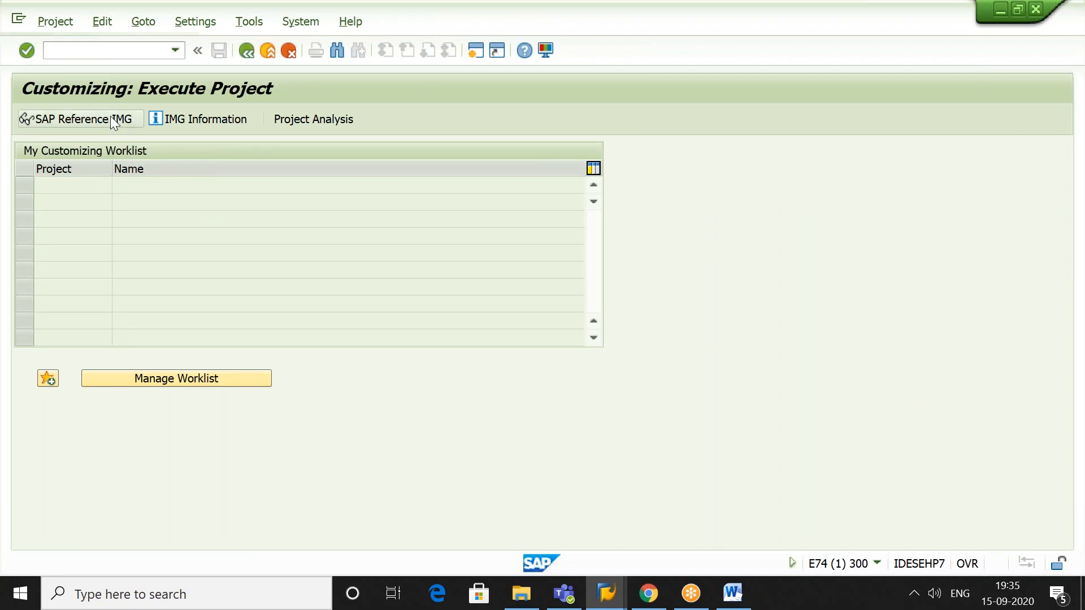
# - Open Define Process-Oriented Storage Control under Extended Warehouse Management, Cross-Process Settings, Warehouse Task
pyautogui.click(239, 288)
pyautogui.doubleClick(234, 303)
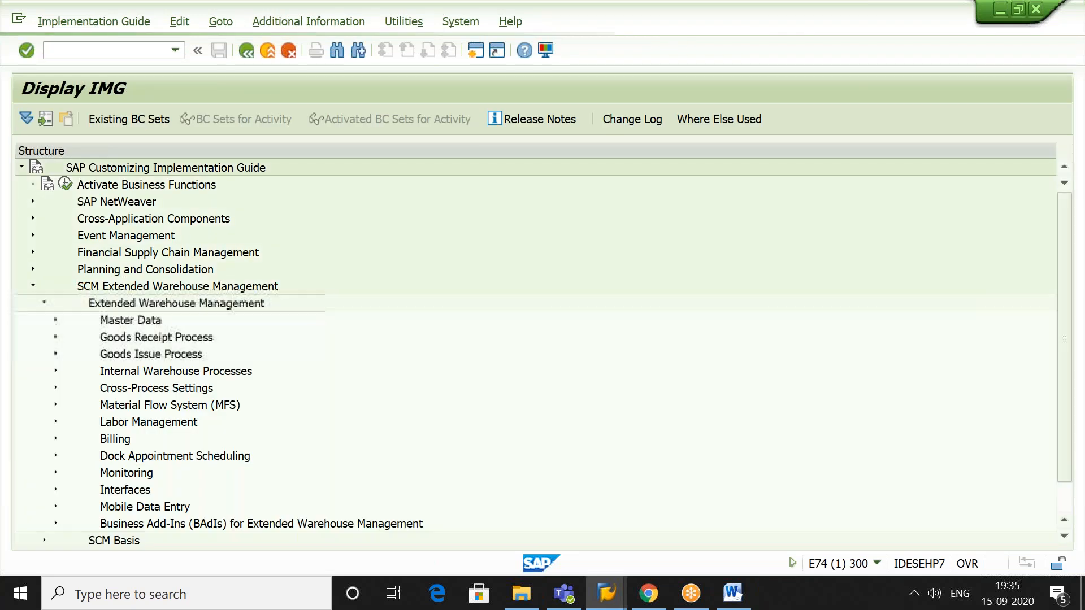
pyautogui.doubleClick(214, 390)
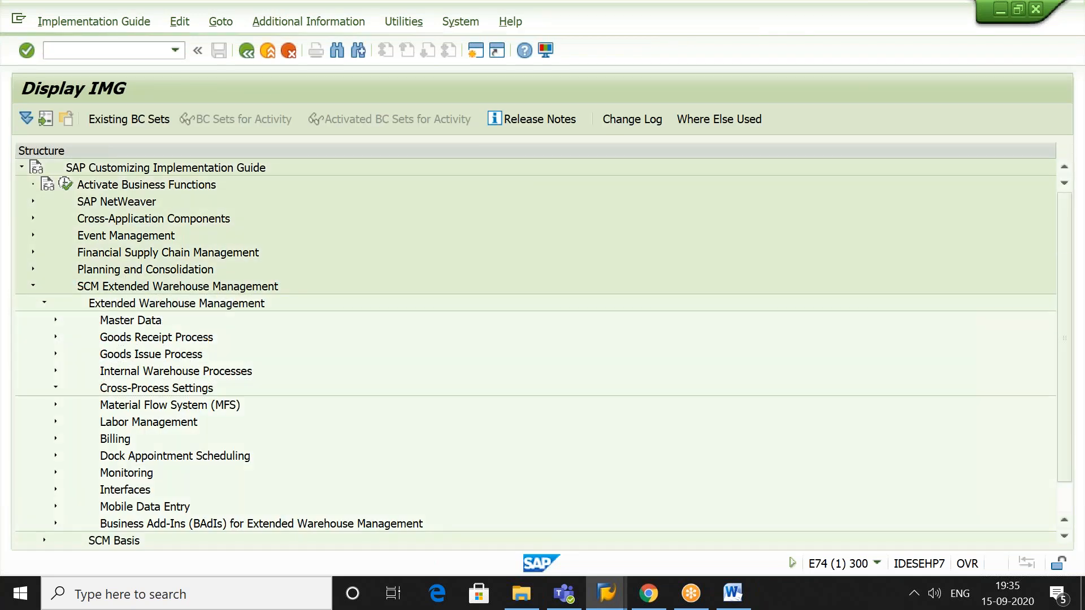
pyautogui.doubleClick(194, 354)
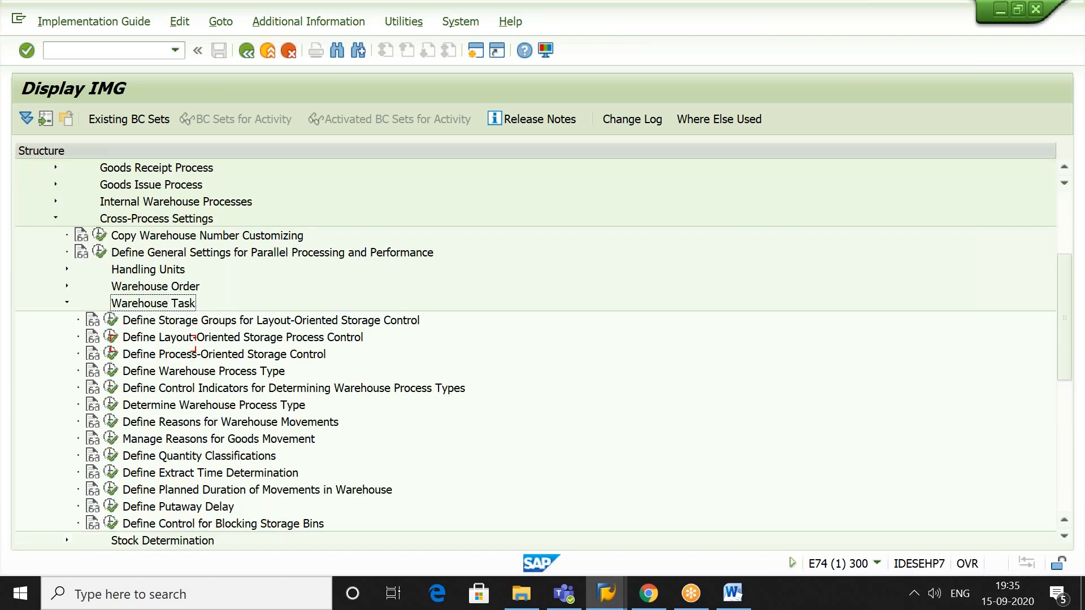
pyautogui.click(327, 354)
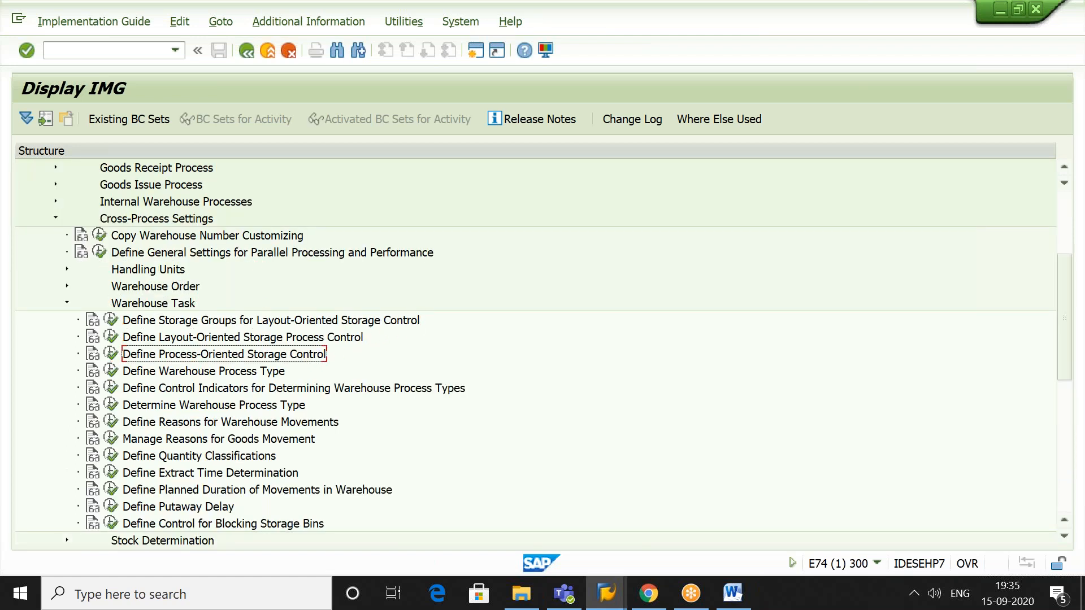
pyautogui.click(111, 354)
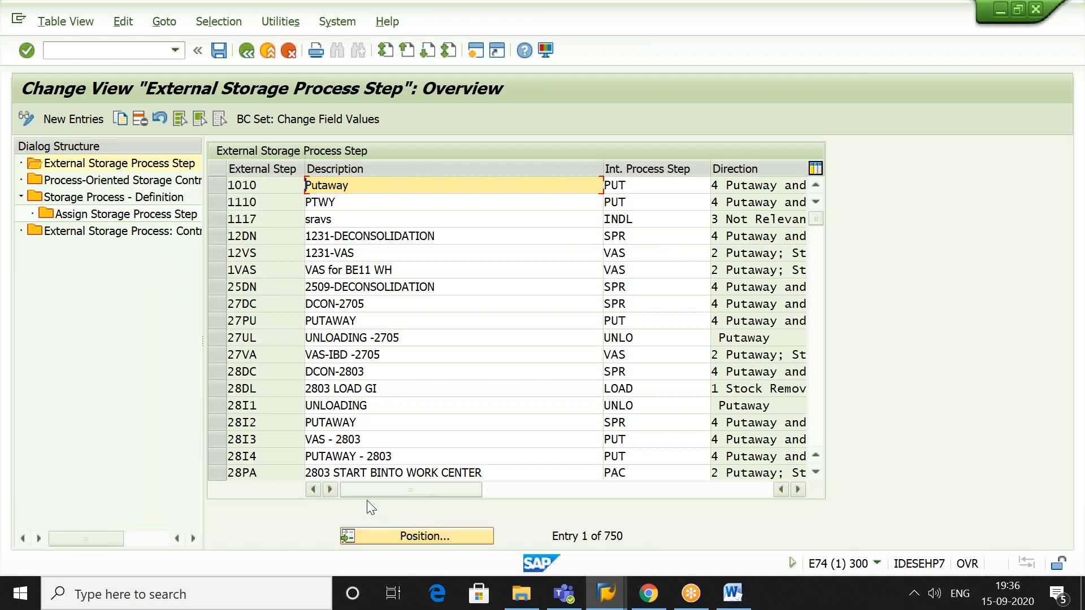
# - Position the External Storage Process Step list at step 29PC, with the preceding entry also in view
pyautogui.click(395, 540)
pyautogui.write('29')
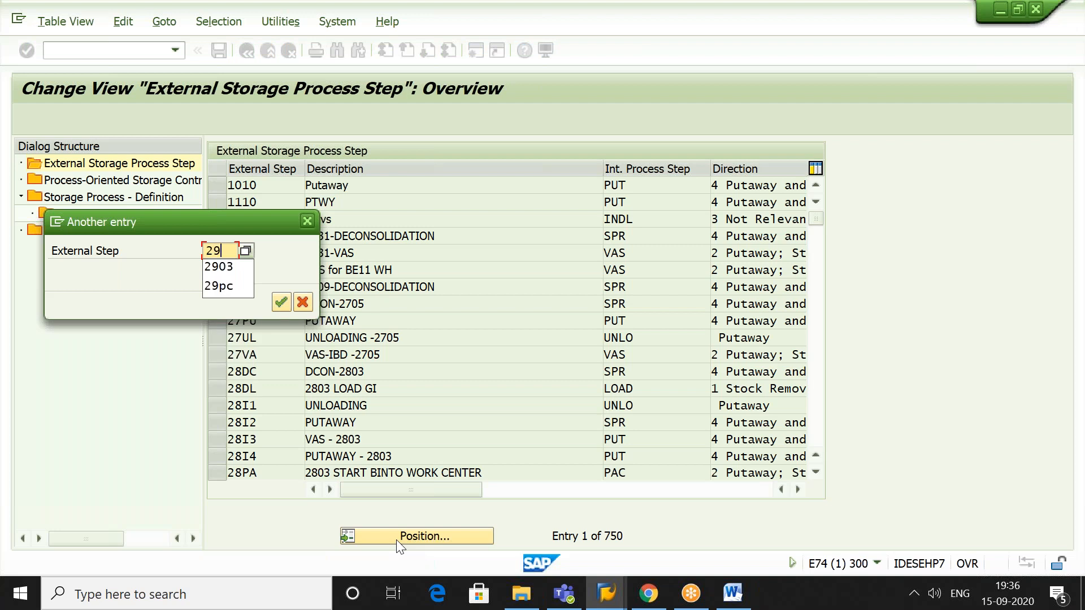
pyautogui.press('Down')
pyautogui.press('Down')
pyautogui.press('Return')
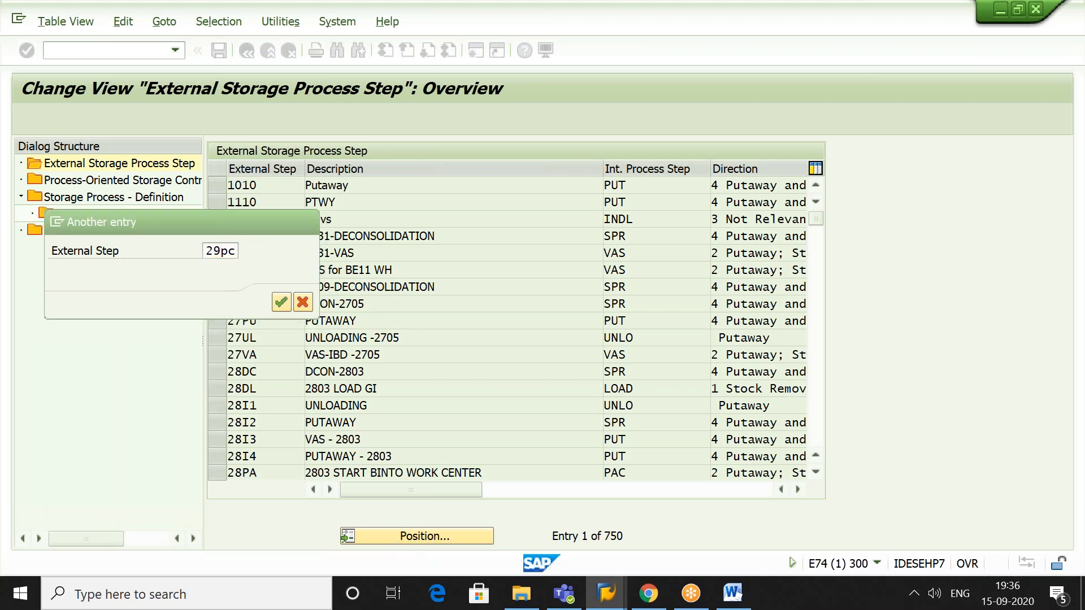
pyautogui.press('Return')
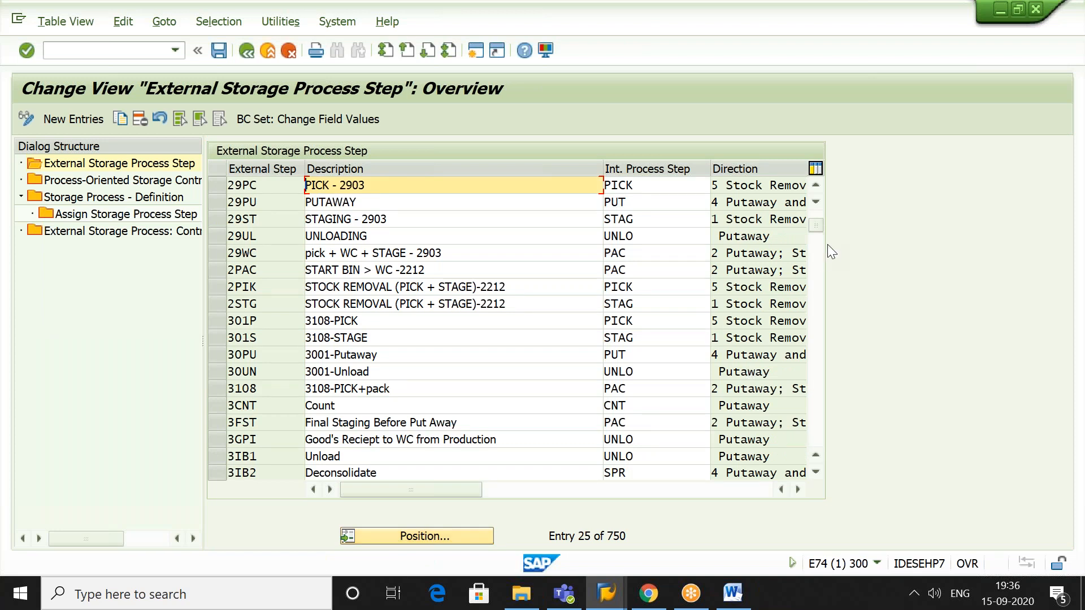
pyautogui.click(813, 188)
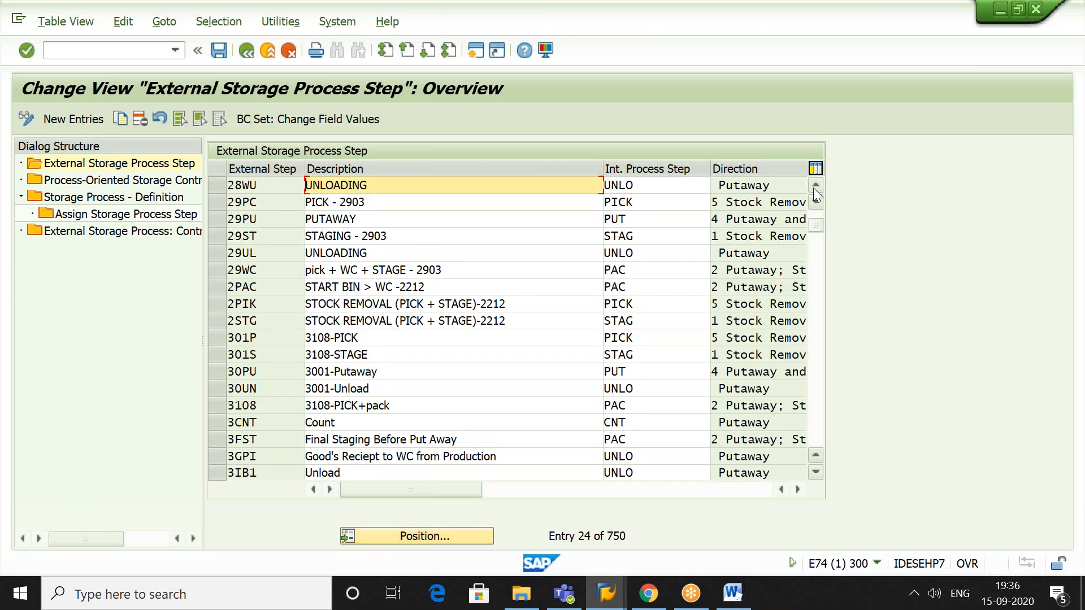
# - Mark external steps 29PC and 29ST and examine the description and internal process step of 29PC
pyautogui.click(219, 203)
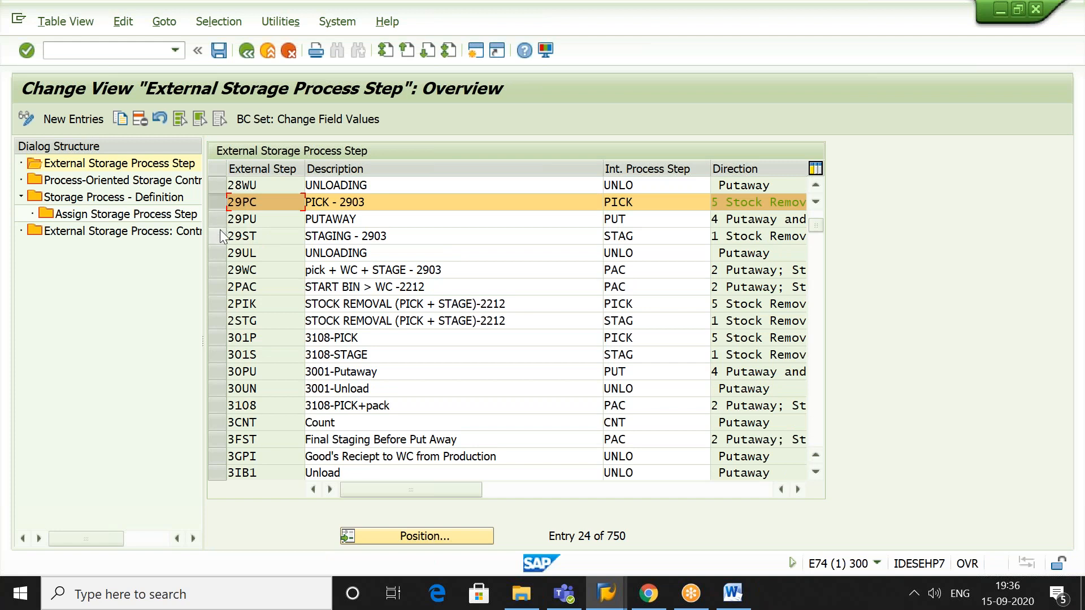
pyautogui.click(219, 231)
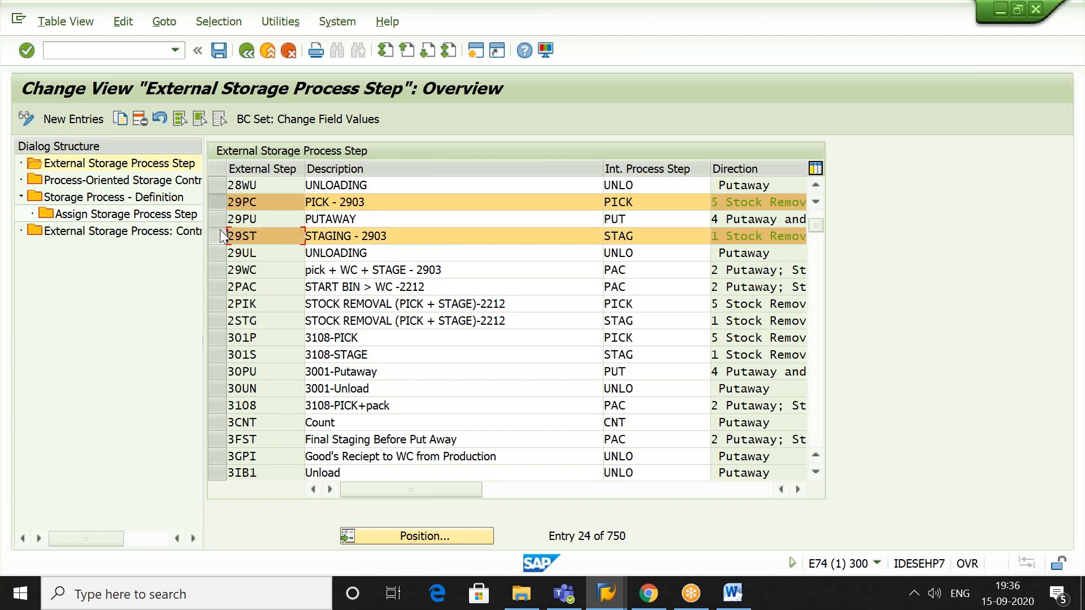
pyautogui.click(219, 270)
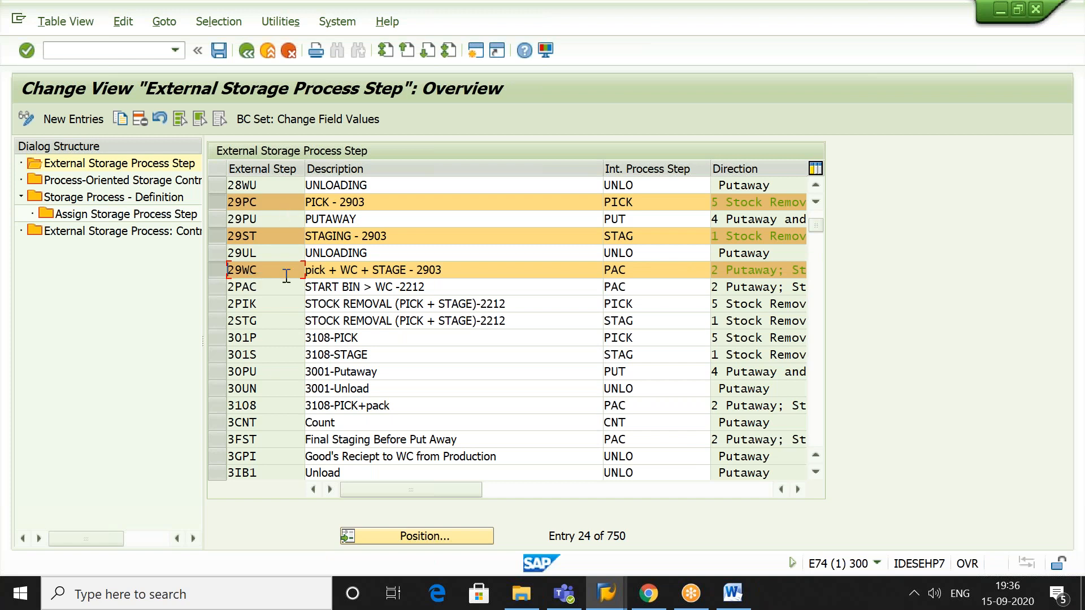
pyautogui.click(216, 272)
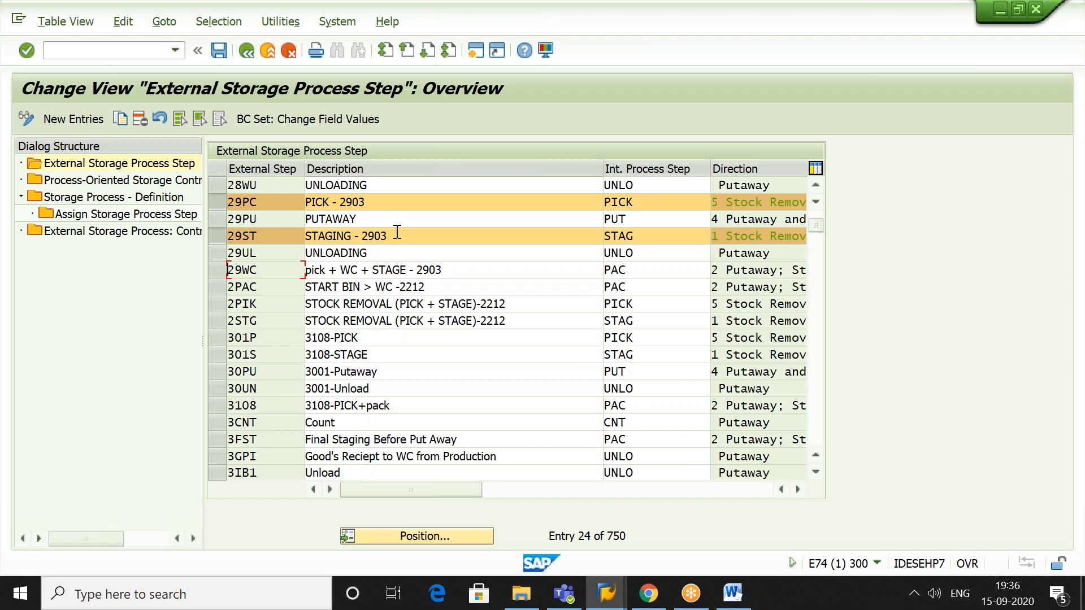
pyautogui.click(411, 202)
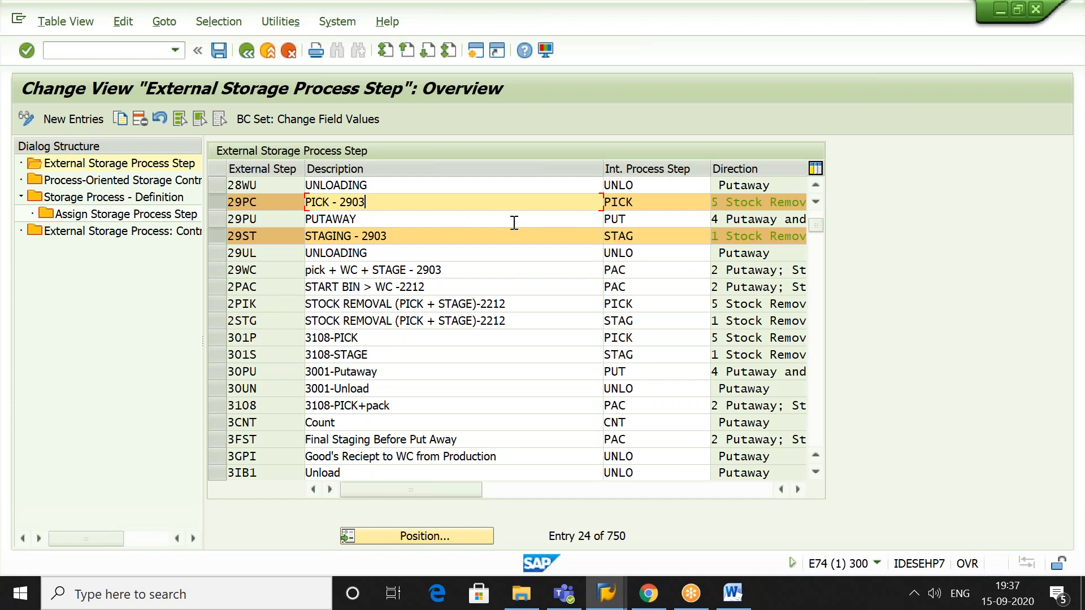
pyautogui.click(655, 202)
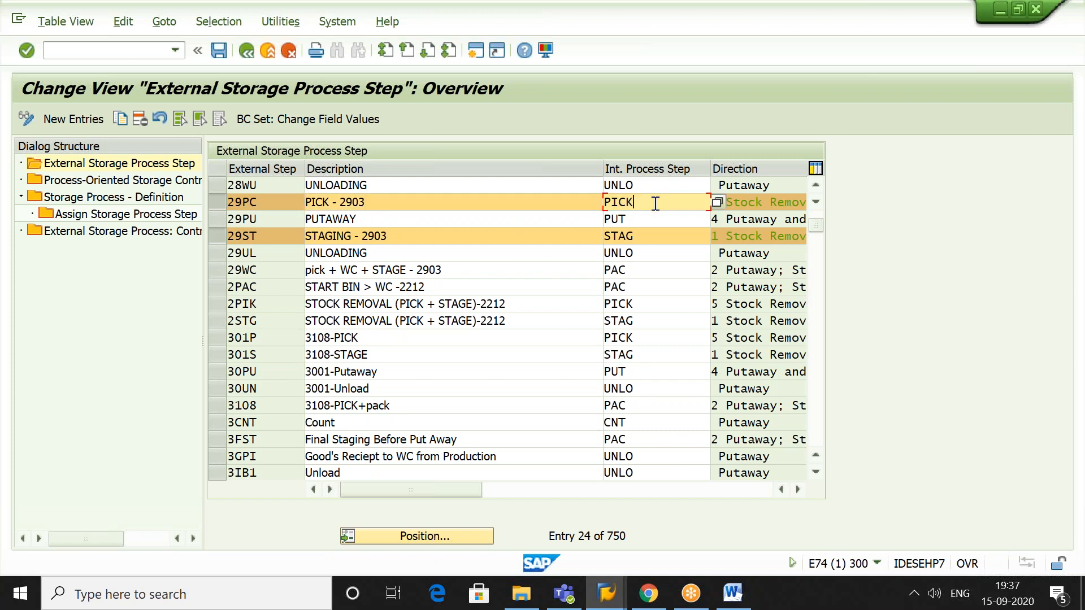
pyautogui.click(456, 206)
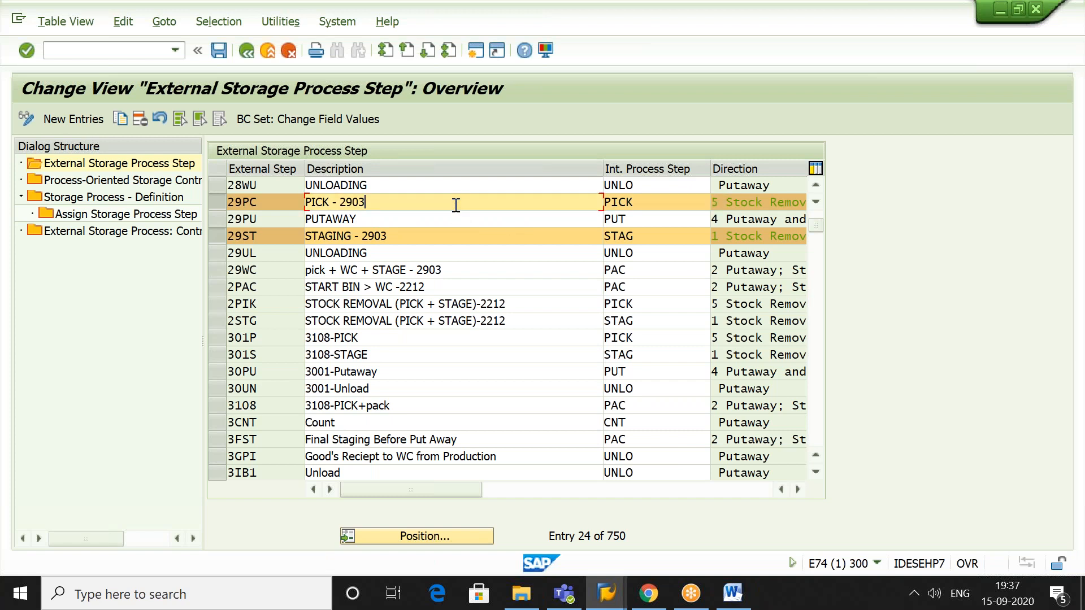
pyautogui.click(644, 200)
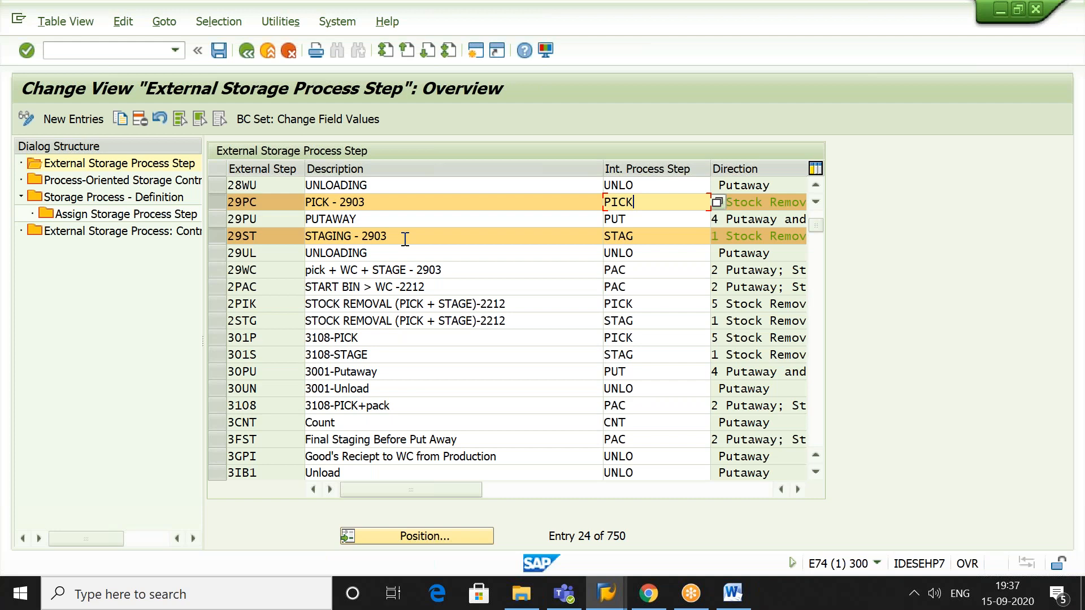
# - Open Storage Process - Definition and position the list at warehouse number 2903
pyautogui.click(154, 202)
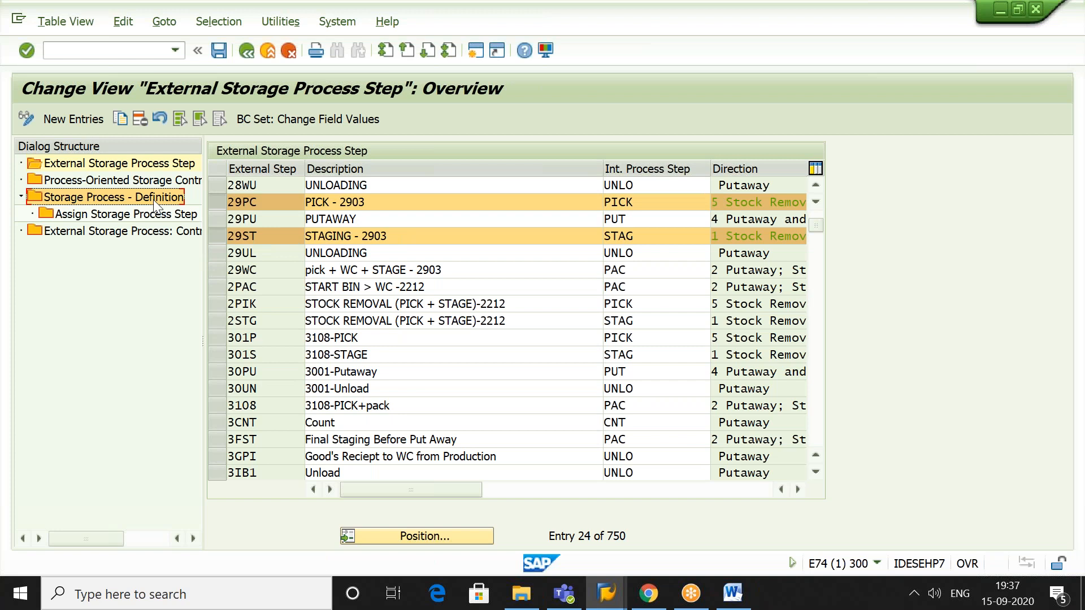
pyautogui.doubleClick(157, 202)
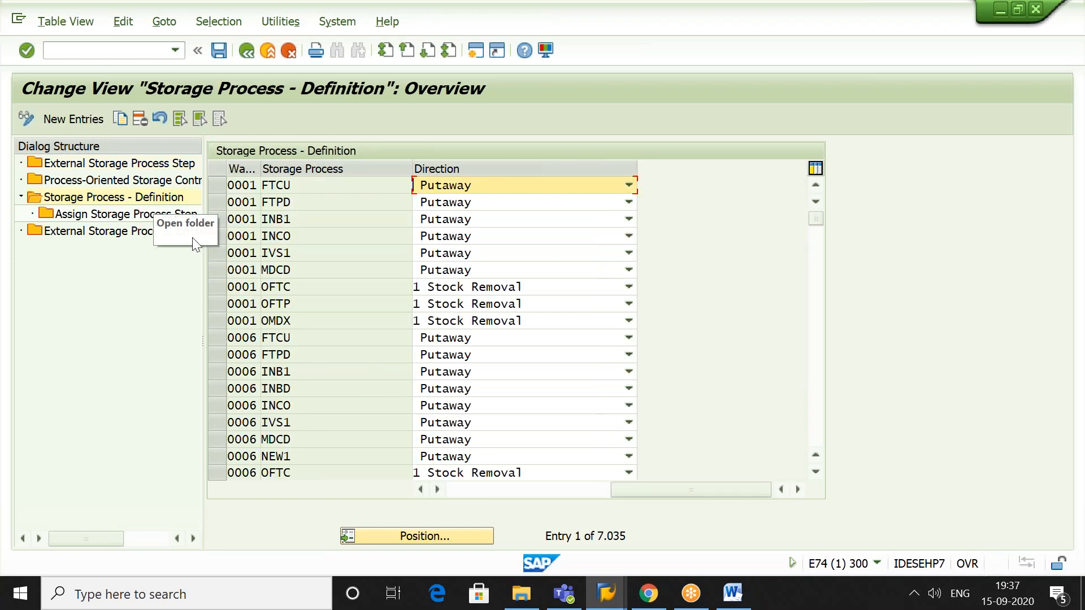
pyautogui.click(405, 536)
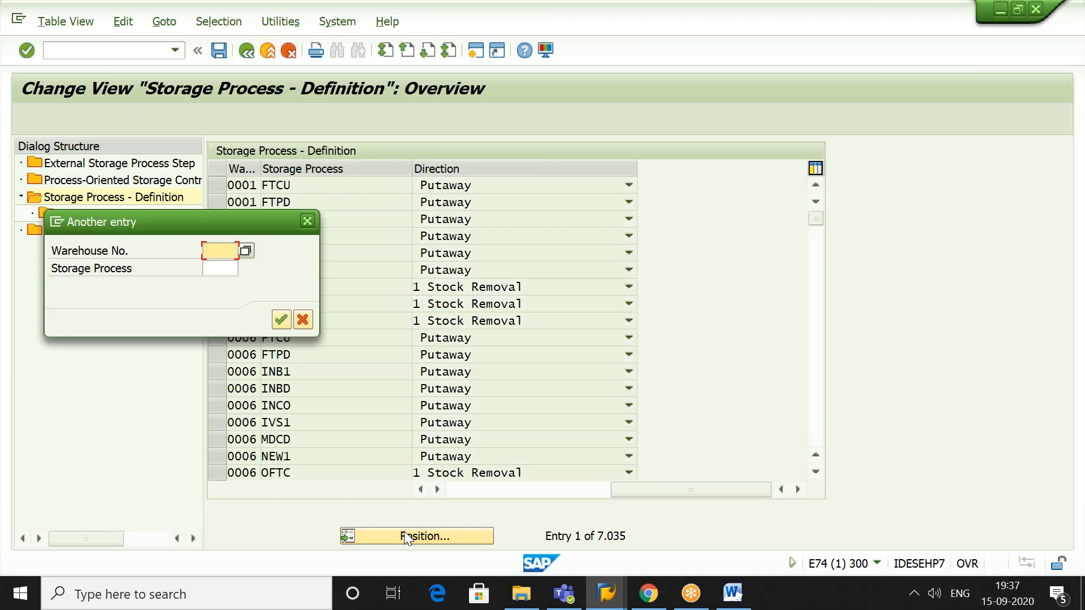
pyautogui.write('2903')
pyautogui.press('Return')
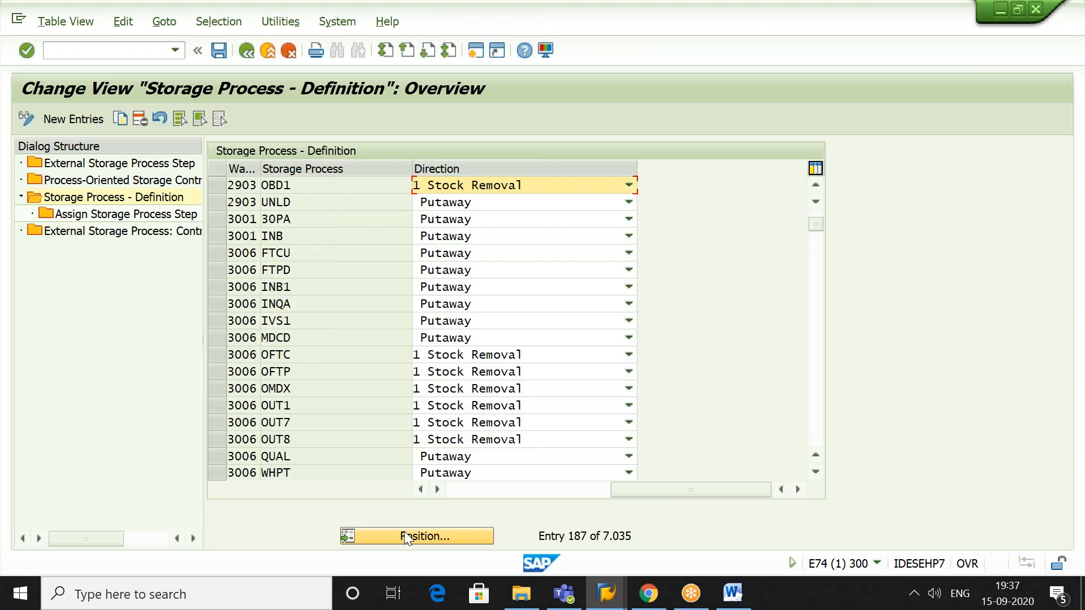
# - Show the storage process steps assigned to process OBD1 of warehouse 2903 and mark steps 29PC and 29ST
pyautogui.click(221, 185)
pyautogui.doubleClick(168, 213)
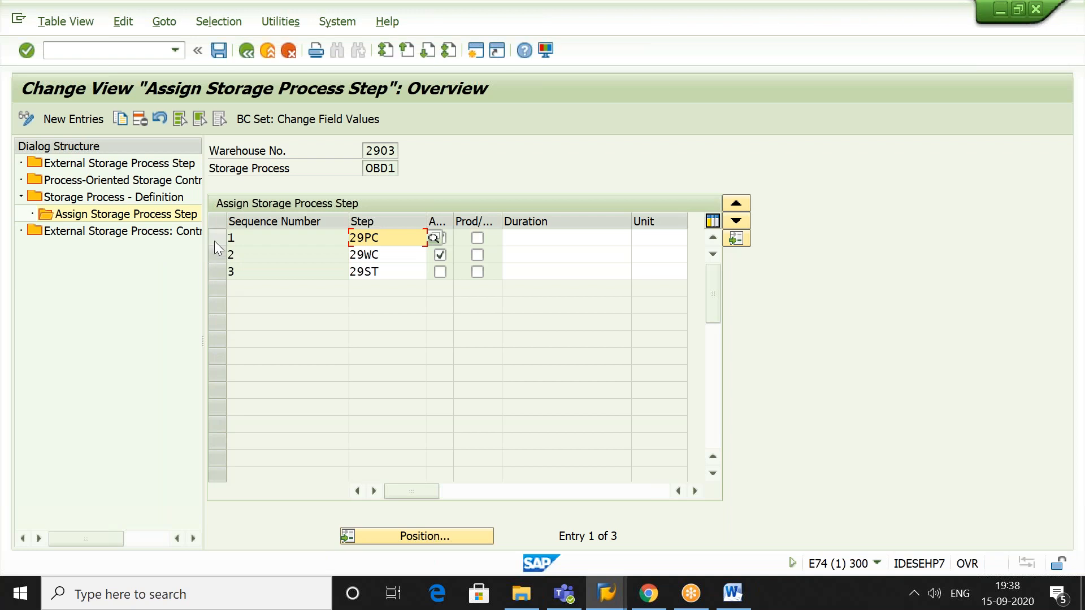
pyautogui.click(215, 240)
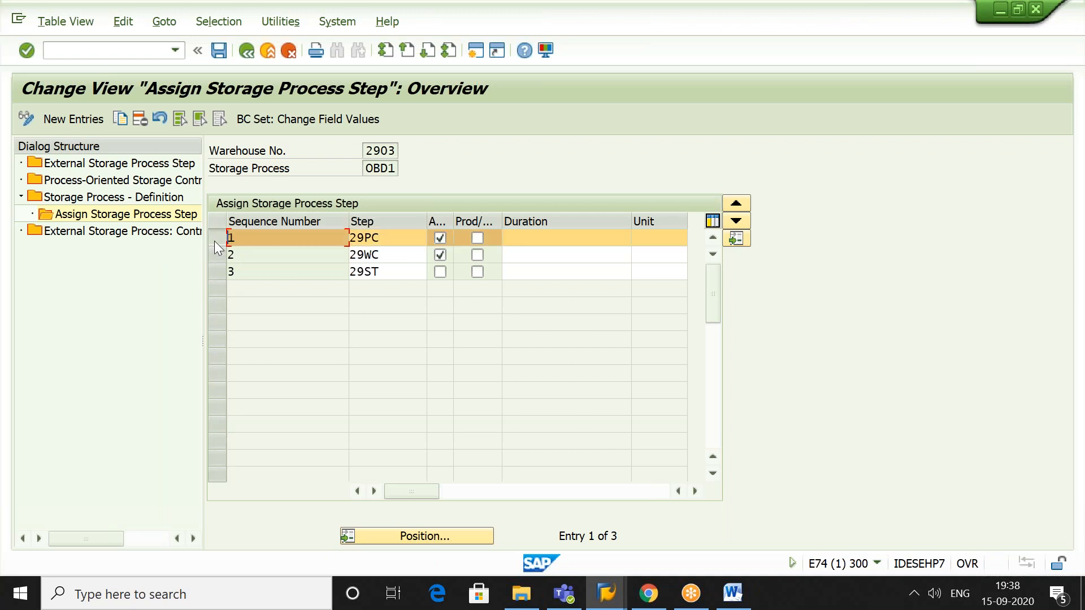
pyautogui.click(215, 273)
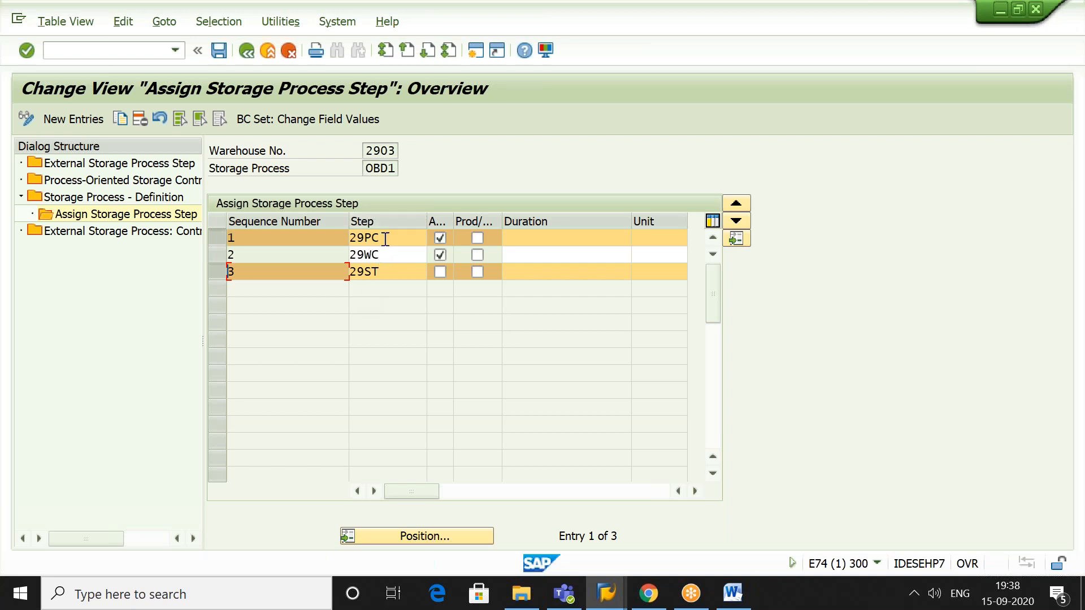
# - Open Process-Oriented Storage Control and position the list at warehouse number 2903
pyautogui.click(129, 181)
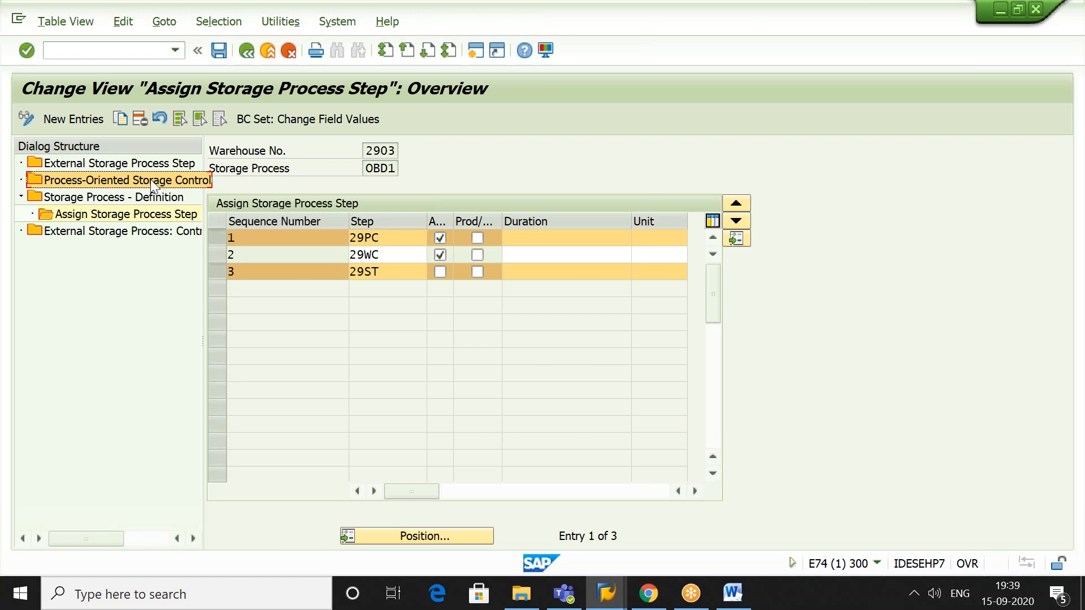
pyautogui.doubleClick(154, 187)
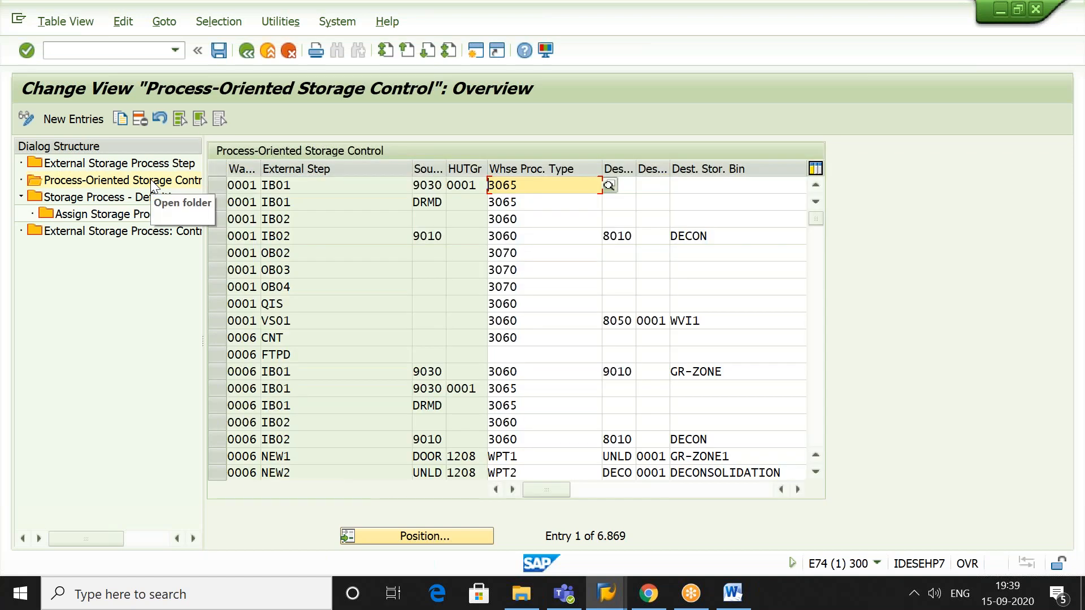
pyautogui.click(381, 536)
pyautogui.write('2903')
pyautogui.press('Return')
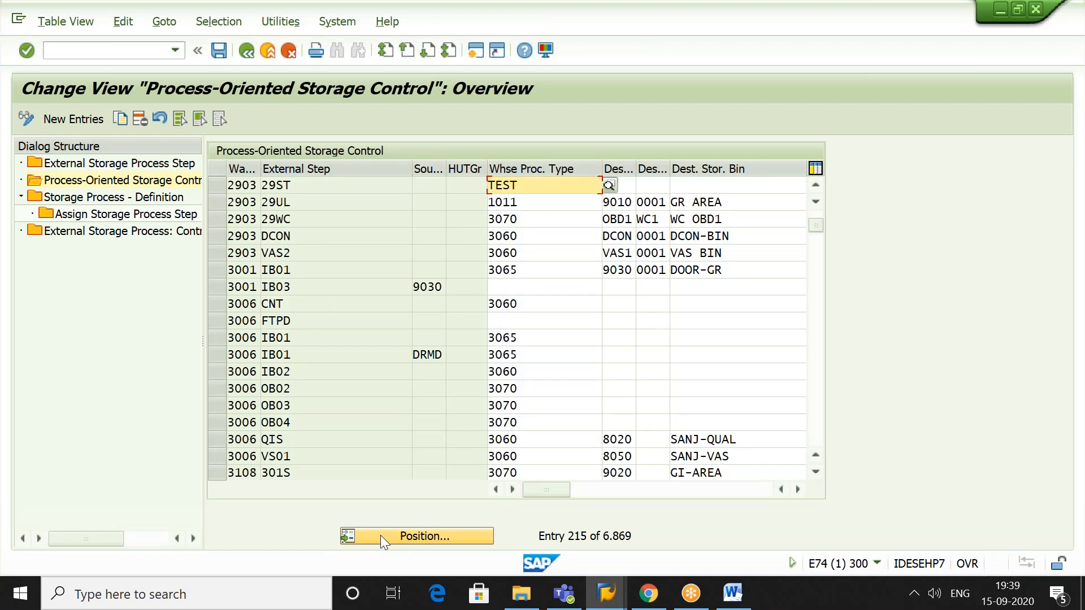
# - Mark storage control entries 29ST, 29UL, 29WC and DCON of warehouse 2903 for review, and return to the Display IMG structure
pyautogui.click(218, 183)
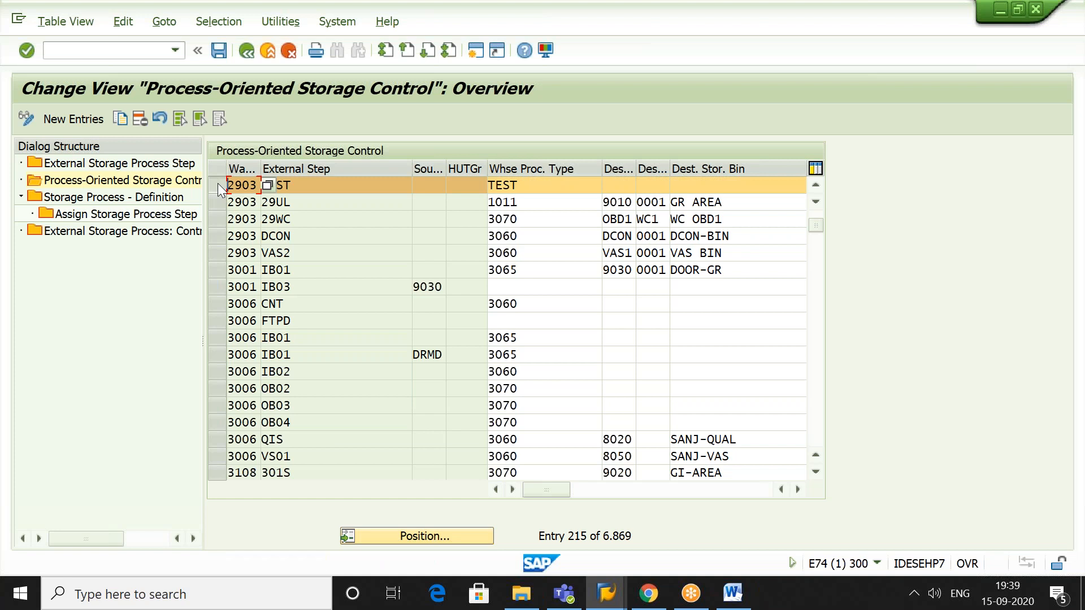
pyautogui.click(222, 241)
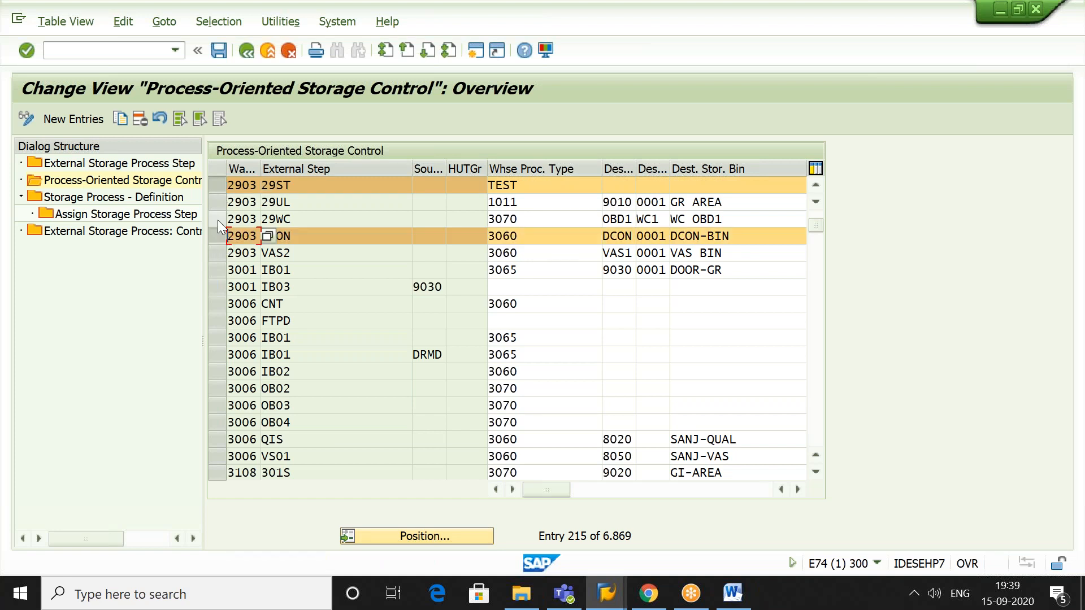
pyautogui.click(218, 220)
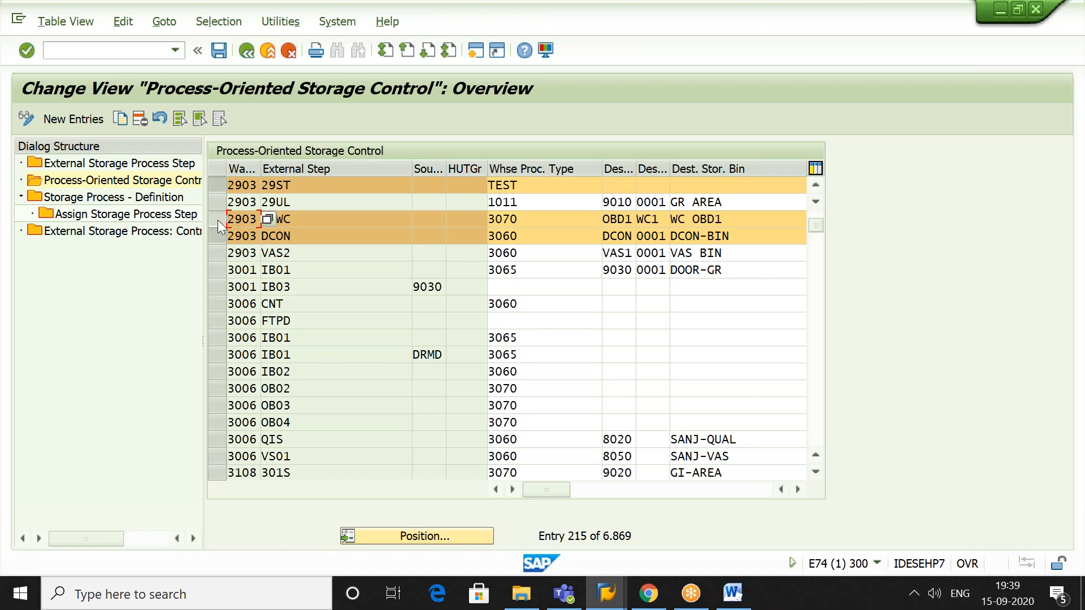
pyautogui.click(219, 202)
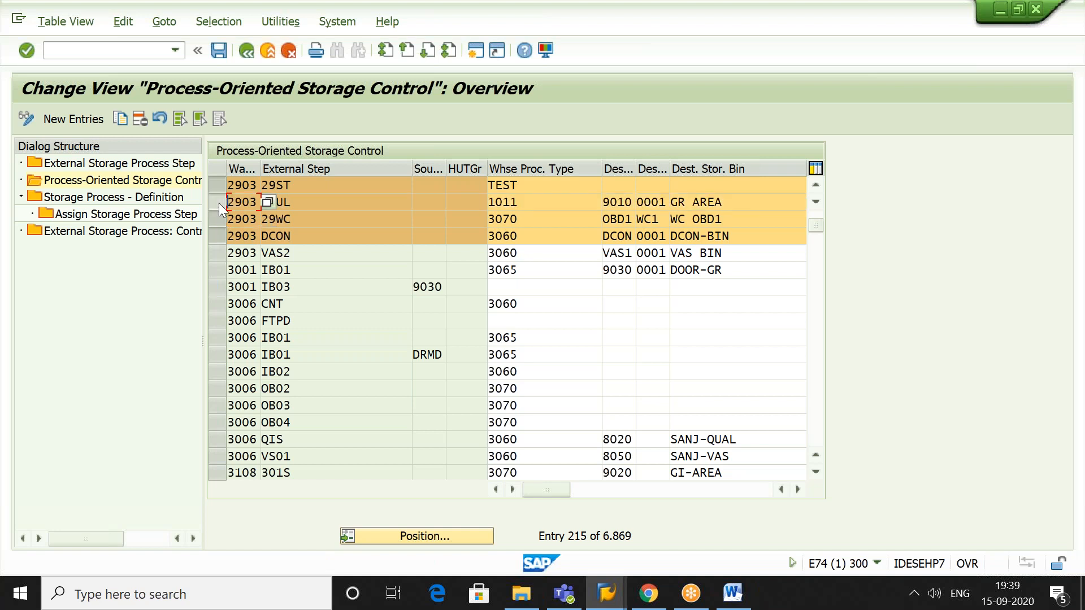
pyautogui.click(327, 200)
pyautogui.click(336, 237)
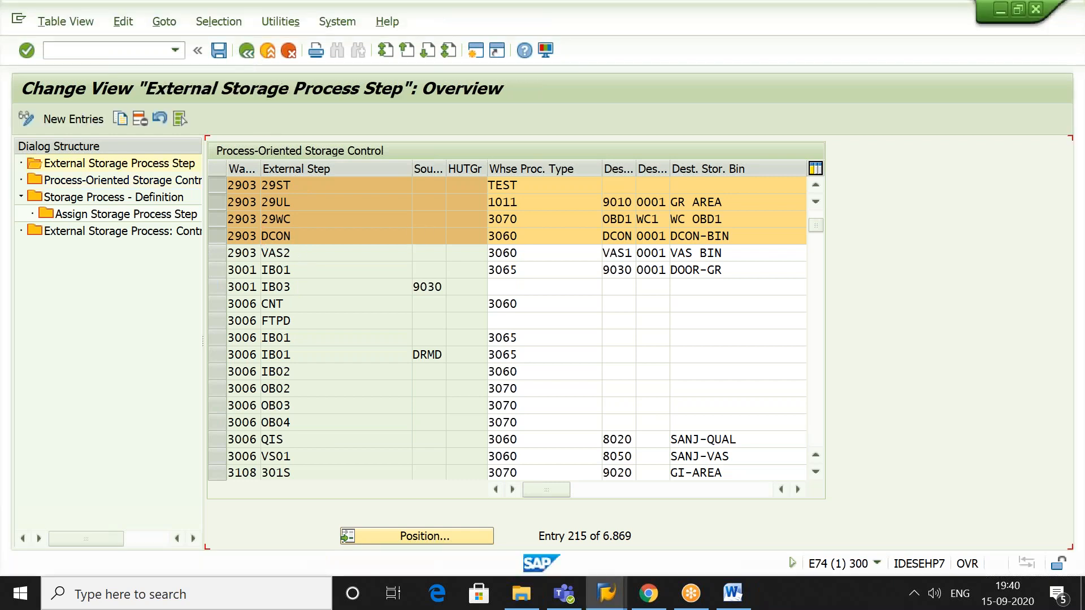
pyautogui.press('F3')
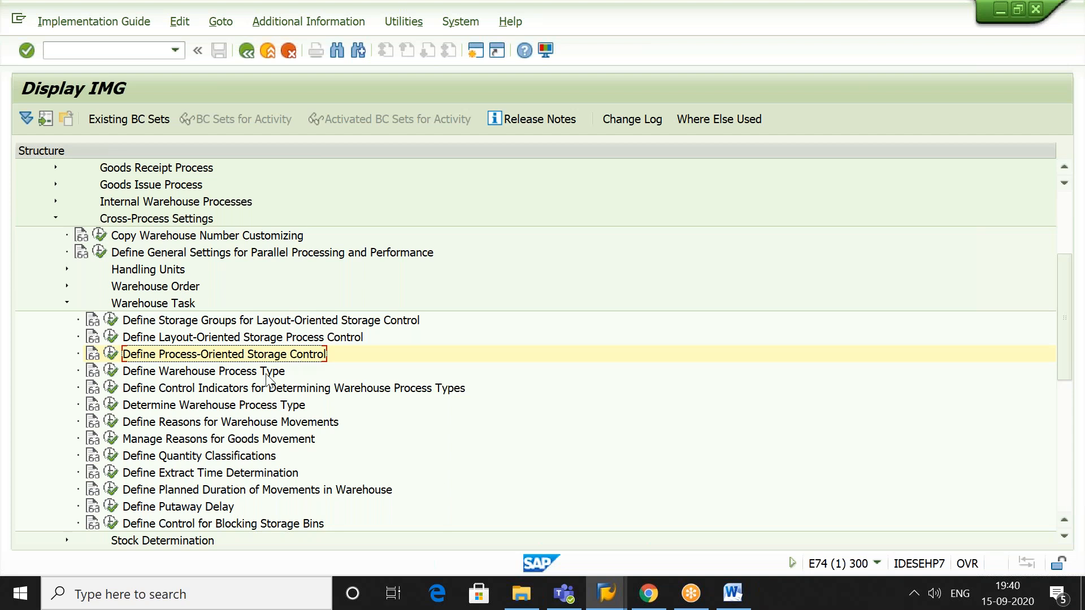
# - Collapse the Warehouse Task node under Cross-Process Settings and expand the Warehouse Order node
pyautogui.click(266, 374)
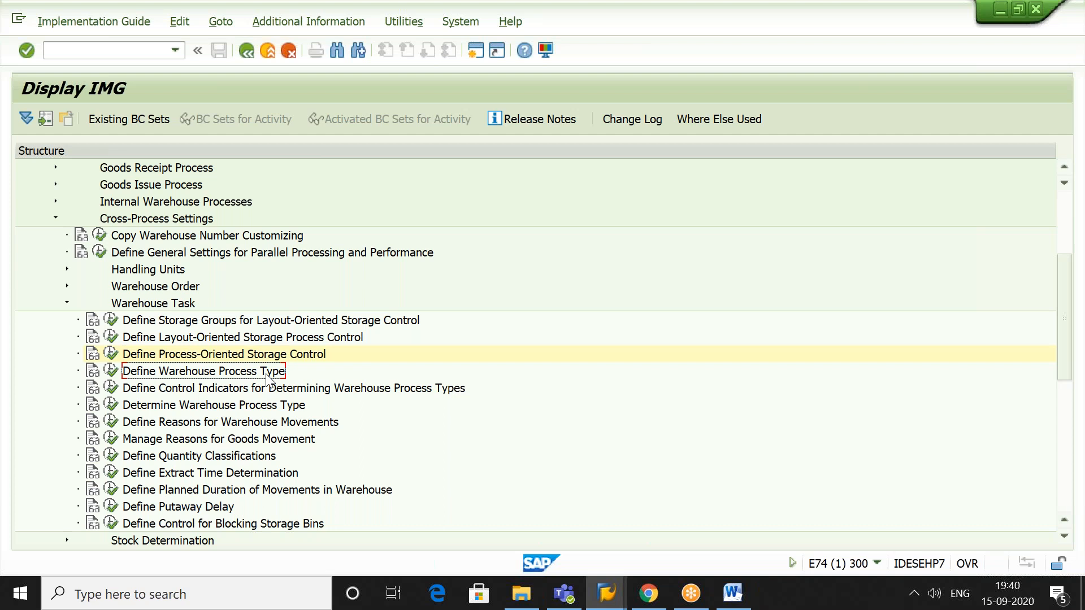
pyautogui.press('Left')
pyautogui.press('Left')
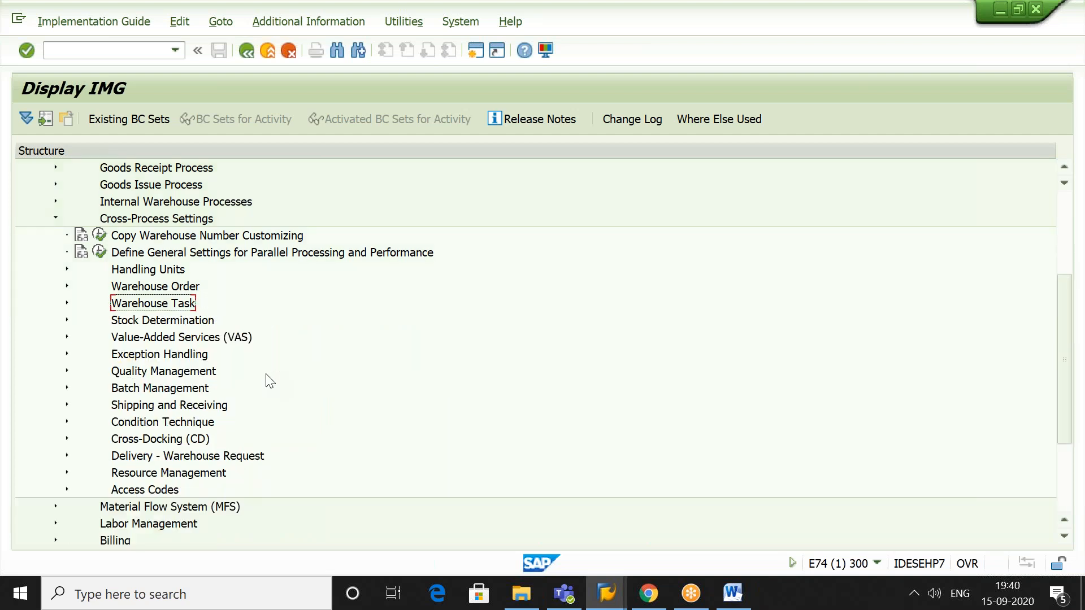
pyautogui.press('Up')
pyautogui.press('Right')
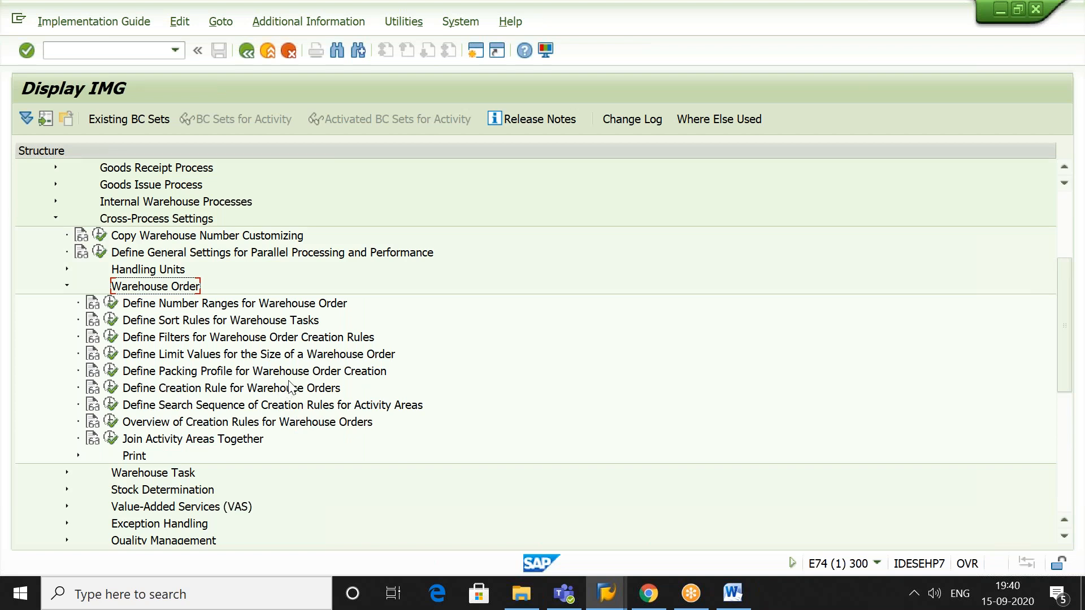
# - Open Define Packing Profile for Warehouse Order Creation and position the list at warehouse number 2903
pyautogui.click(291, 373)
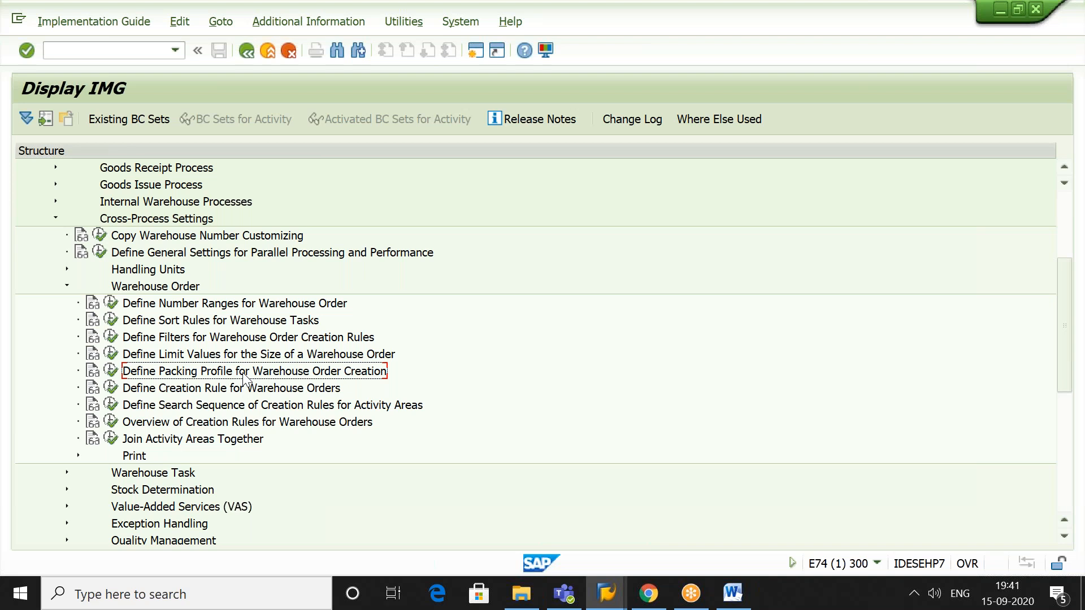
pyautogui.click(110, 370)
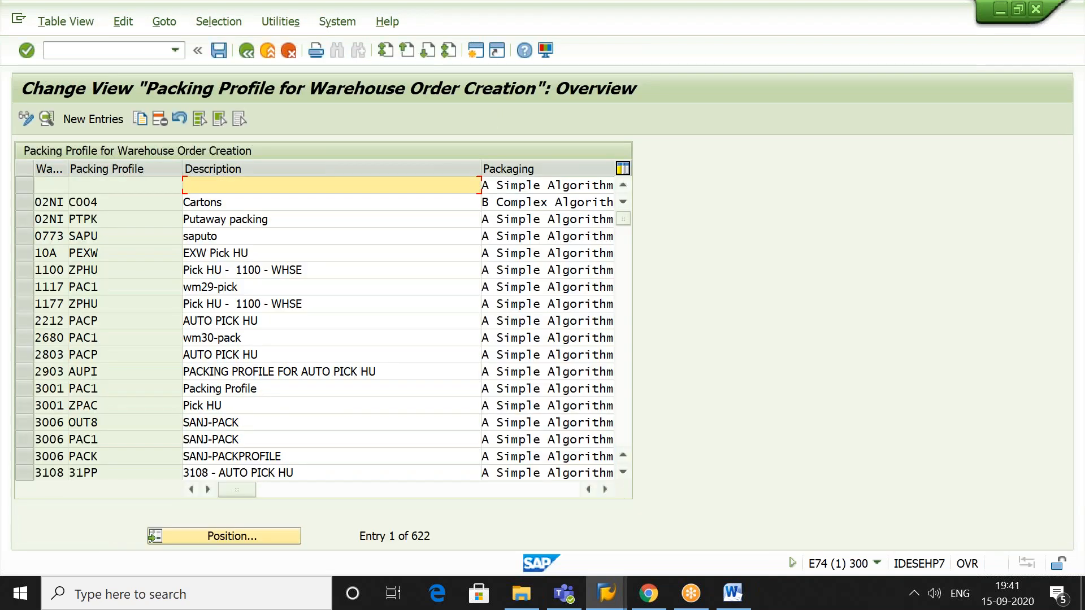
pyautogui.click(208, 539)
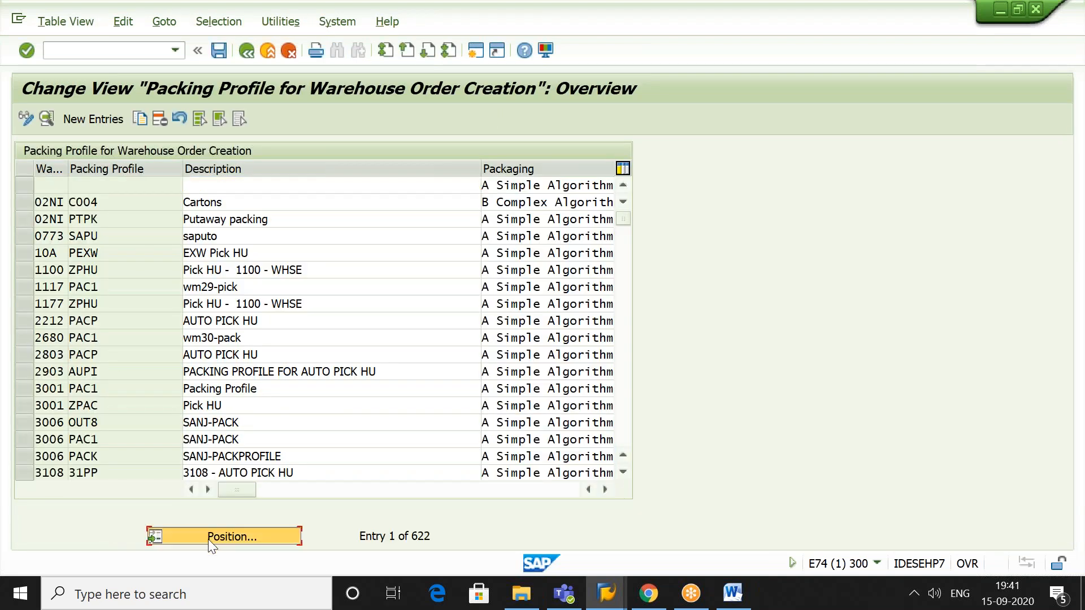
pyautogui.write('2903')
pyautogui.press('Return')
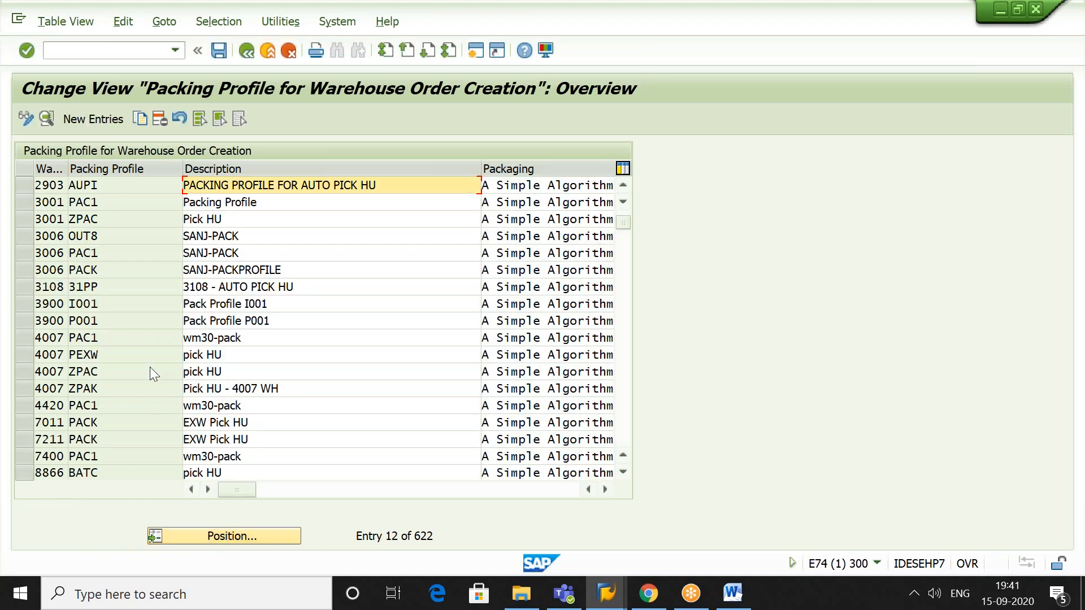
# - Show the details of packing profile AUPI of warehouse 2903
pyautogui.click(25, 184)
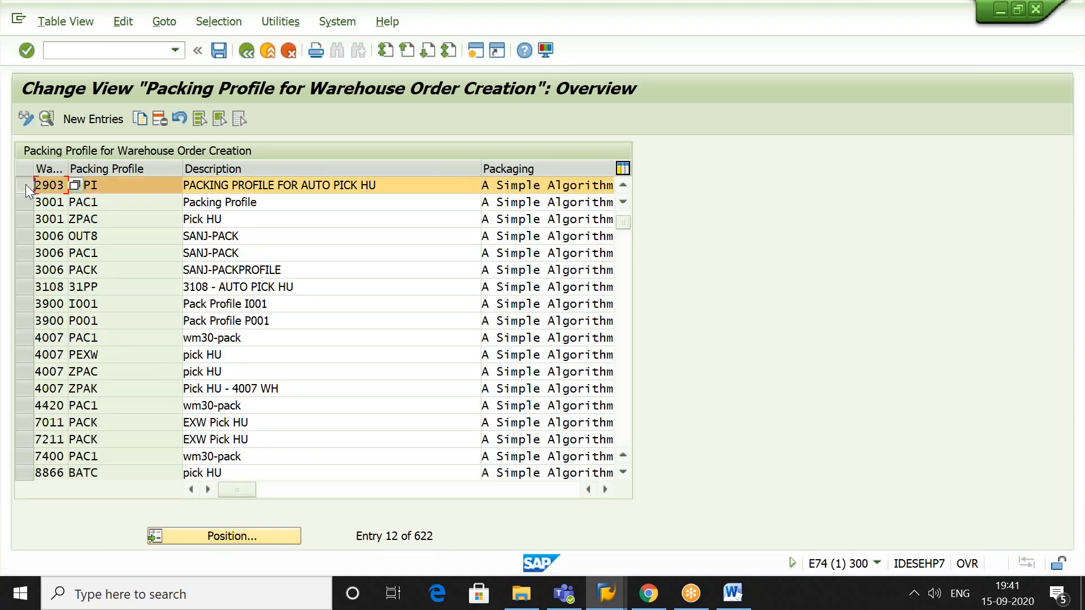
pyautogui.click(46, 118)
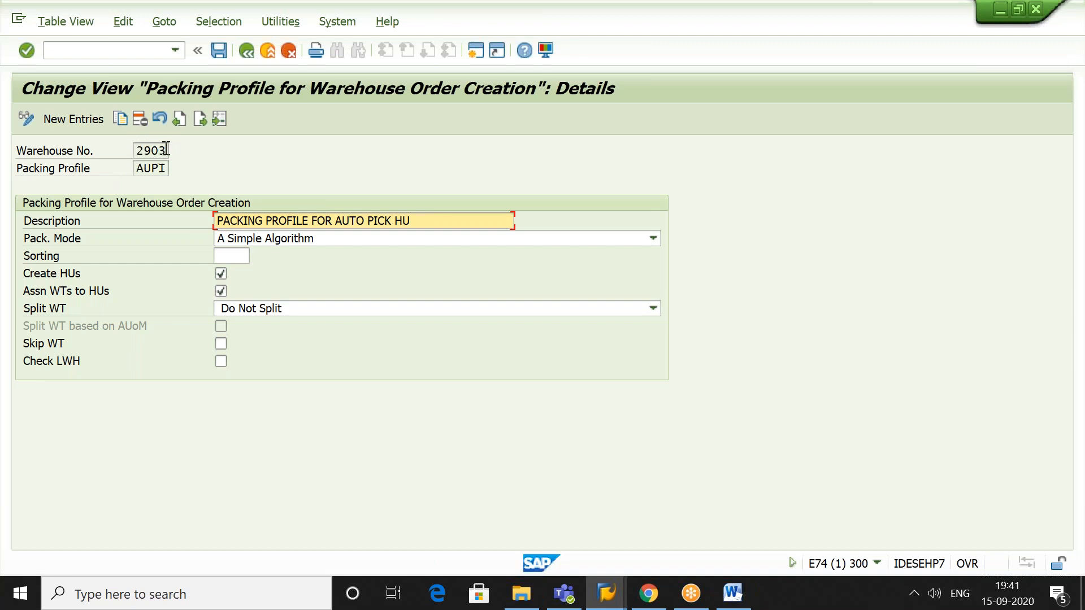
pyautogui.click(168, 169)
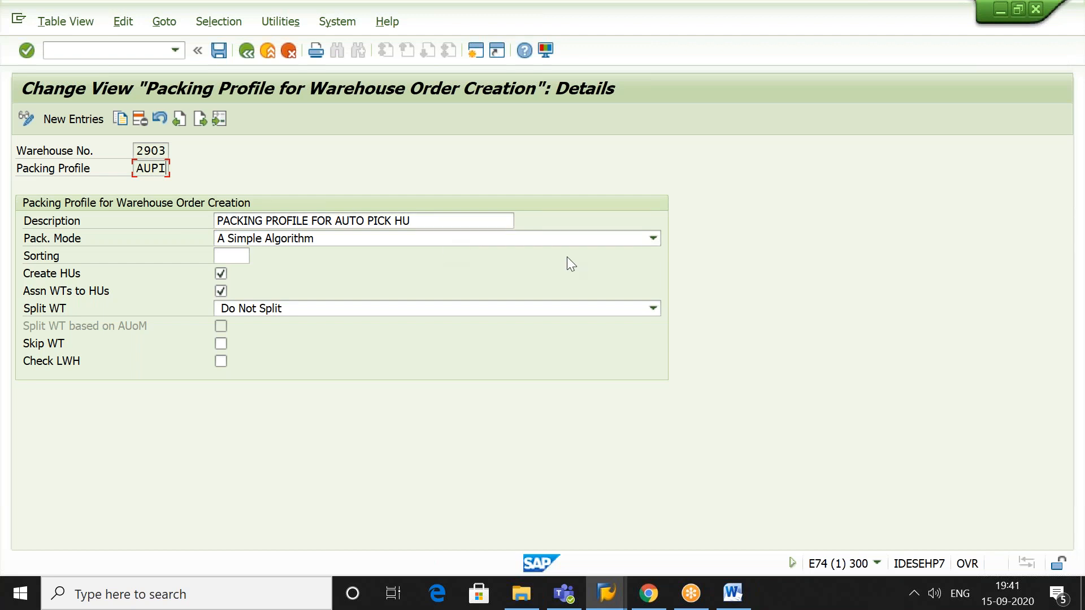
# - Examine the packing mode options and the Create HUs setting of profile AUPI, and return to the Display IMG structure
pyautogui.click(653, 238)
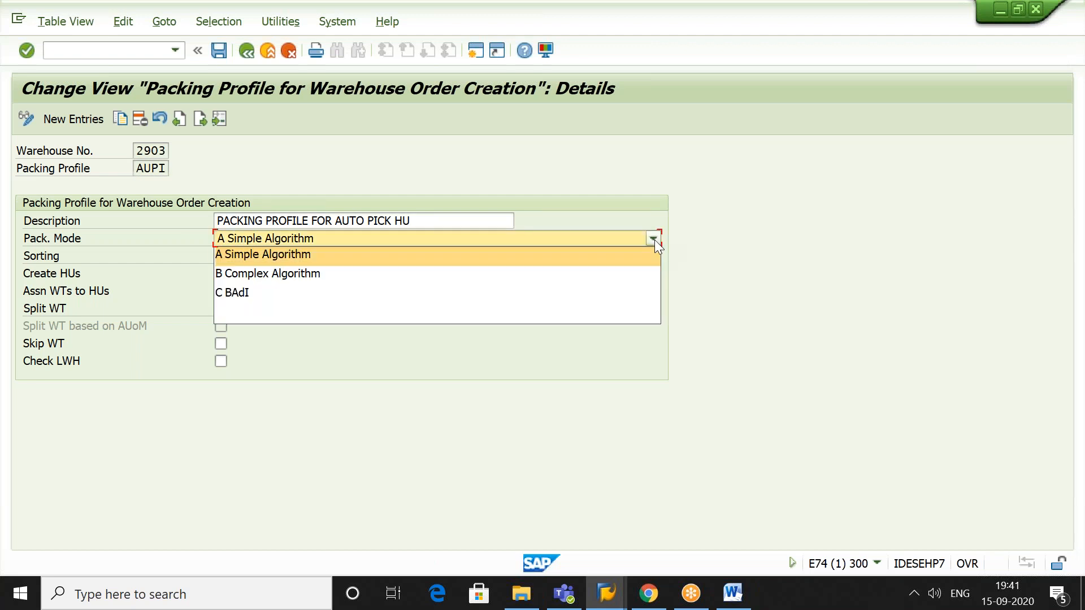
pyautogui.click(616, 254)
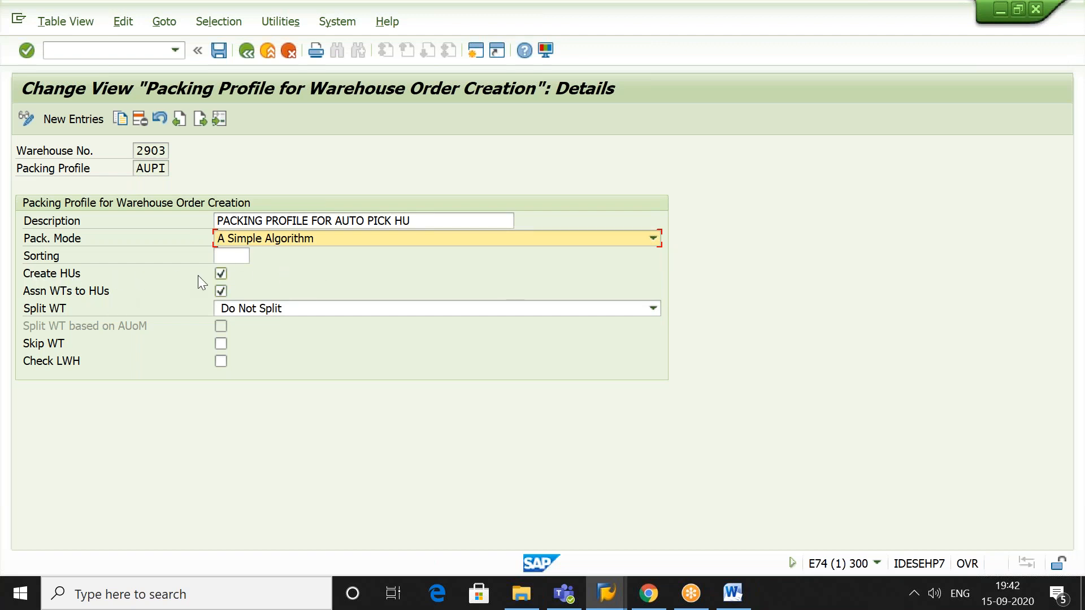
pyautogui.click(221, 274)
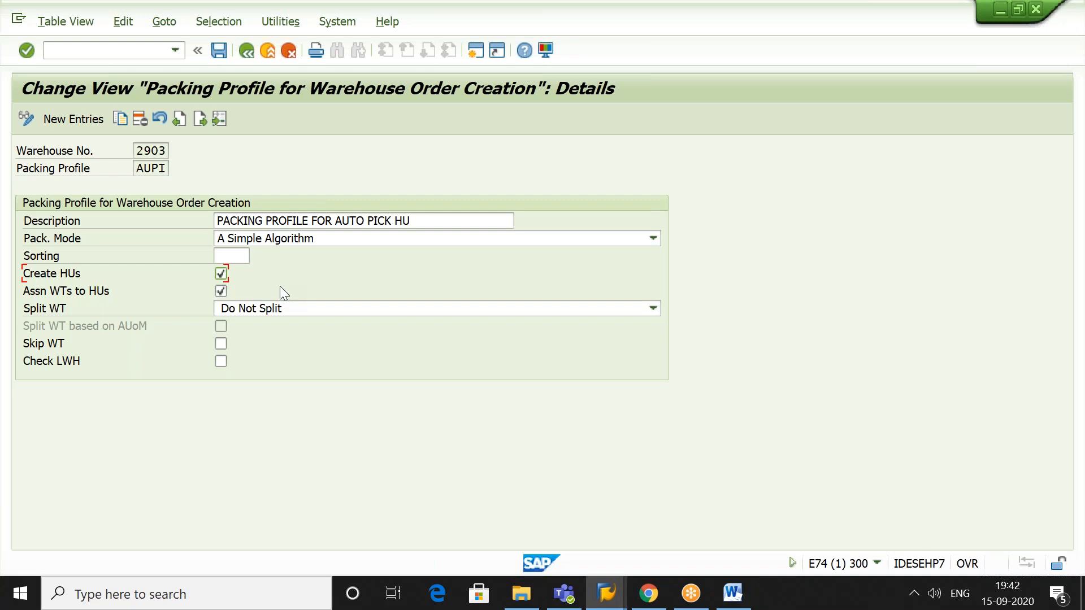
pyautogui.click(652, 239)
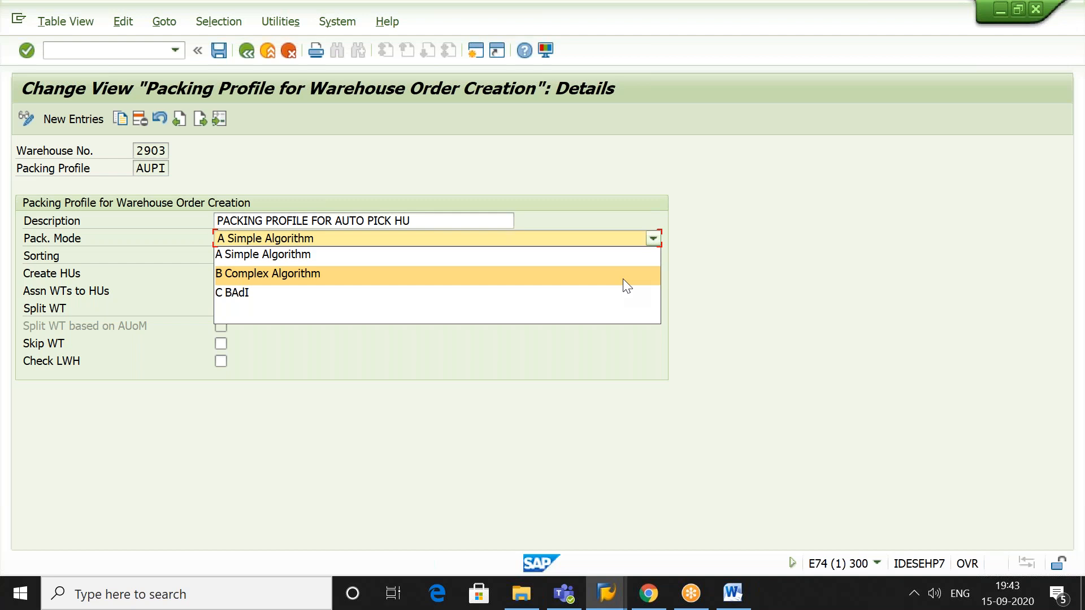
pyautogui.click(784, 247)
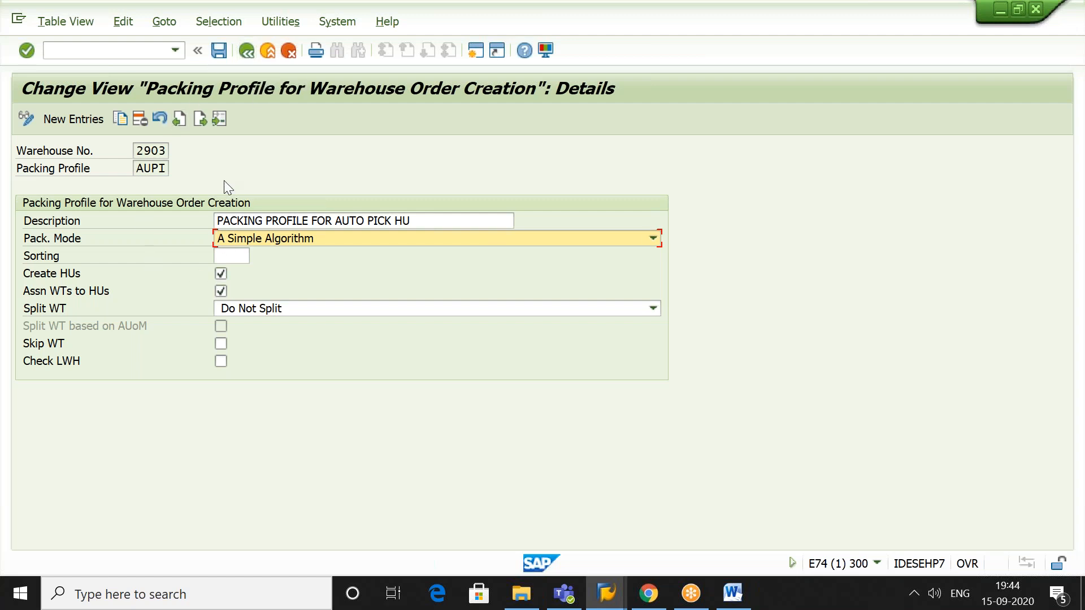
pyautogui.click(245, 56)
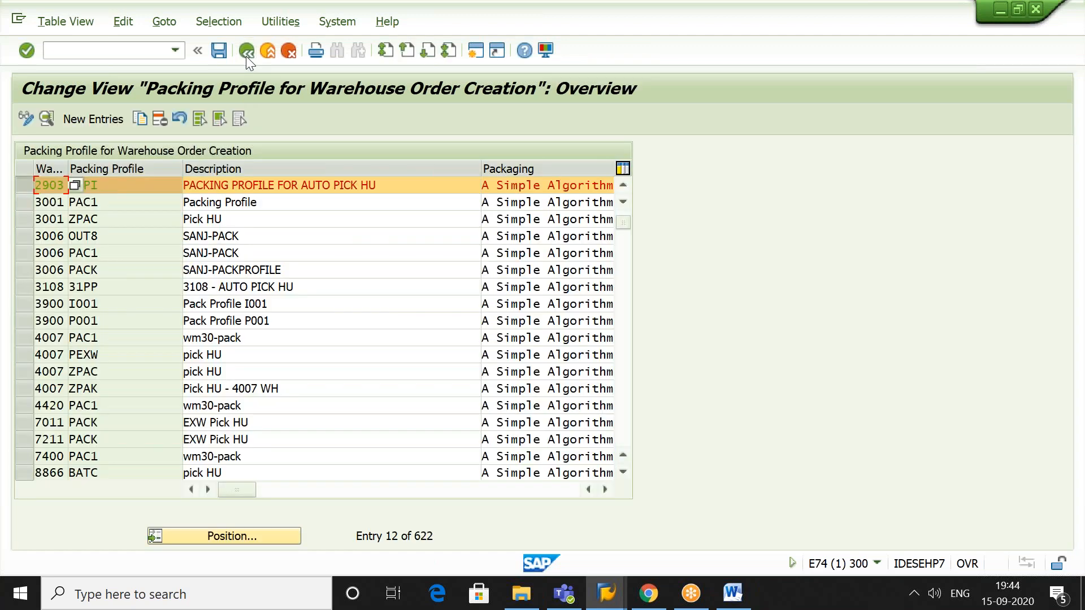
pyautogui.click(246, 56)
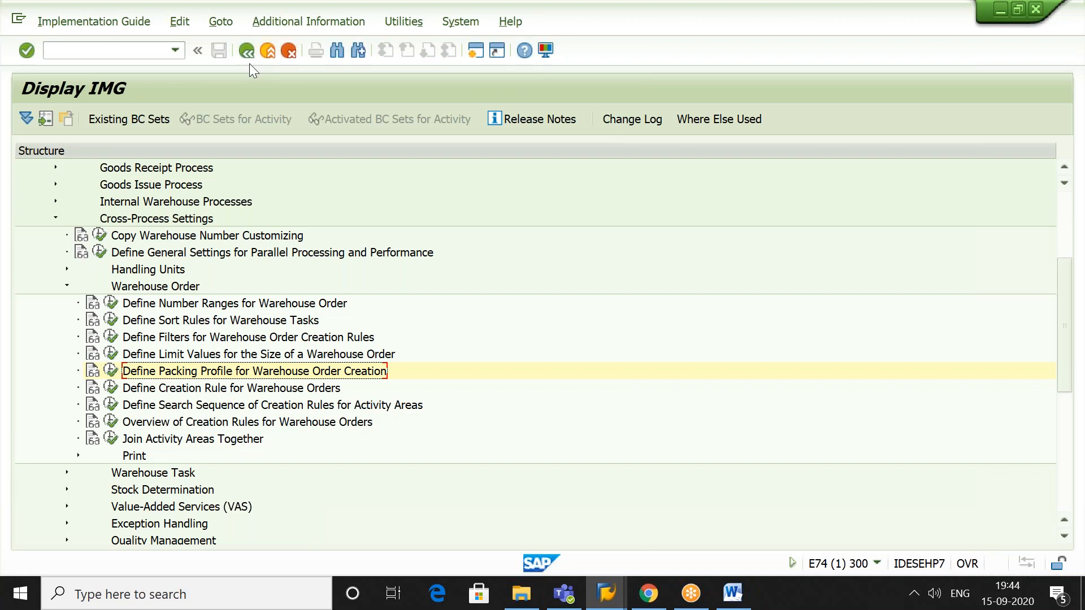
# - Open Define Creation Rule for Warehouse Orders and position the list at warehouse number 2903
pyautogui.click(236, 390)
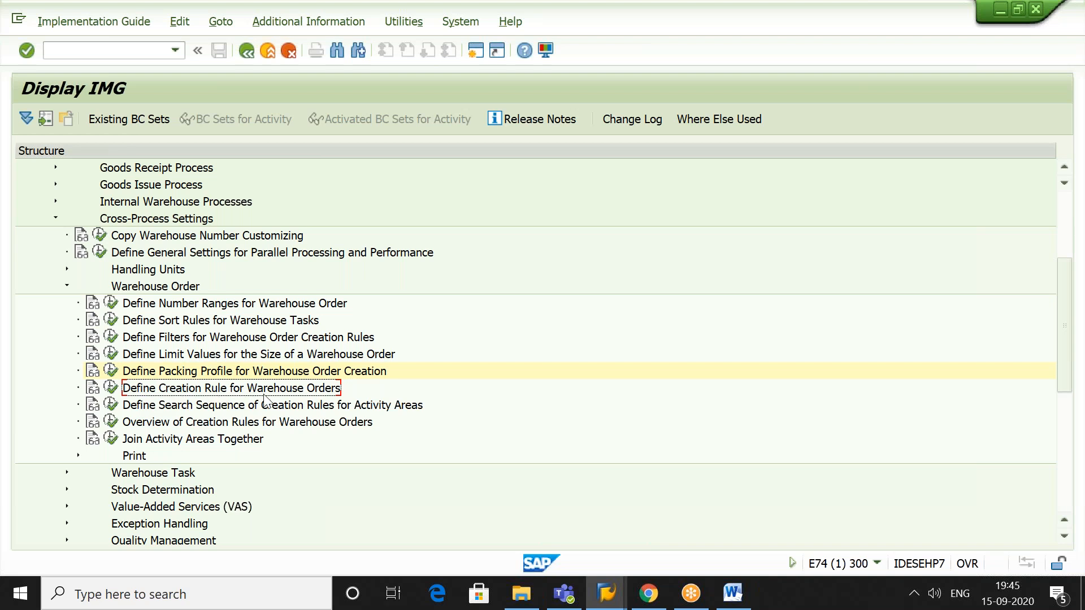
pyautogui.click(111, 388)
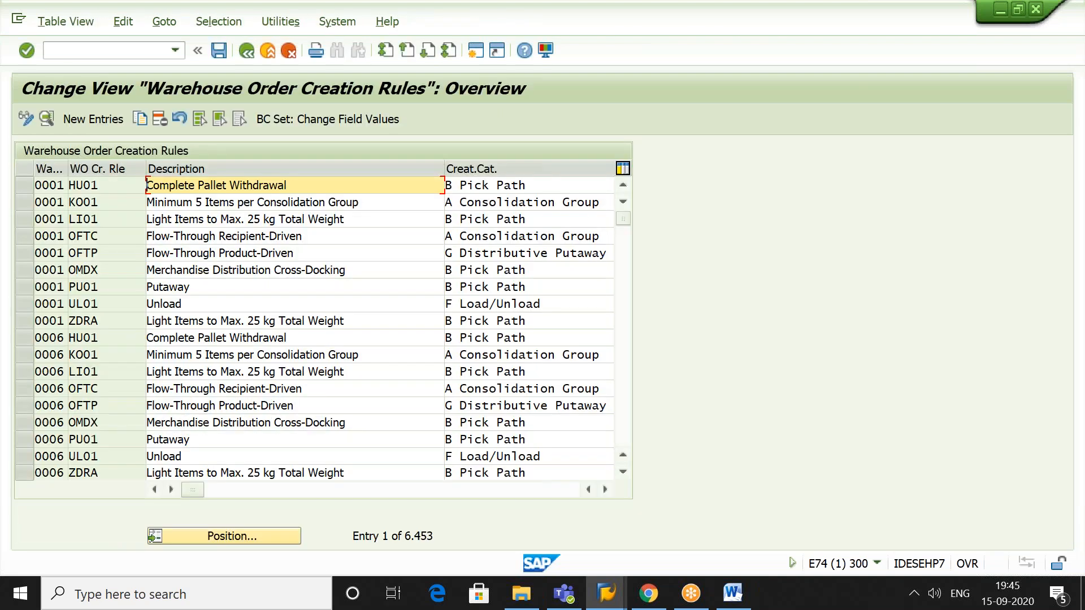
pyautogui.click(207, 537)
pyautogui.write('2903')
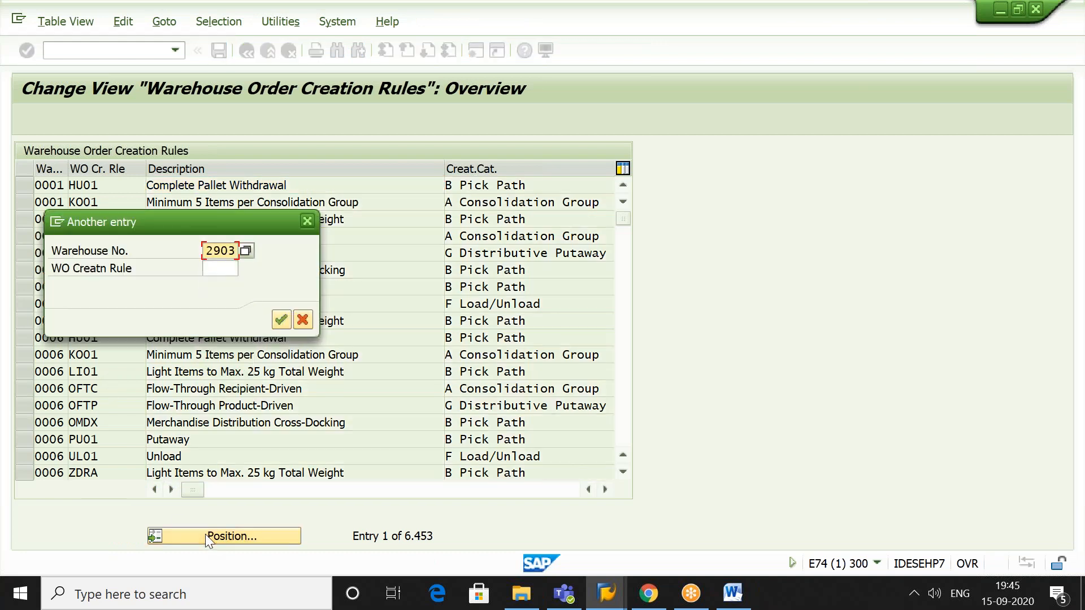
pyautogui.press('Return')
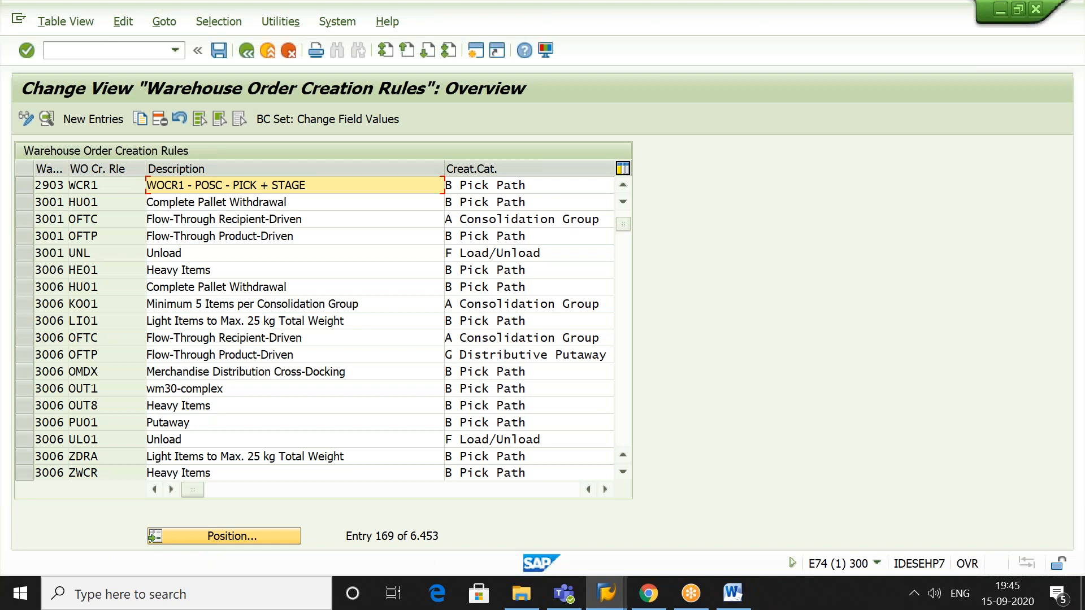
# - Examine the inbound sorting and packing profile of creation rule WCR1 of warehouse 2903, and return to the Display IMG structure
pyautogui.click(25, 184)
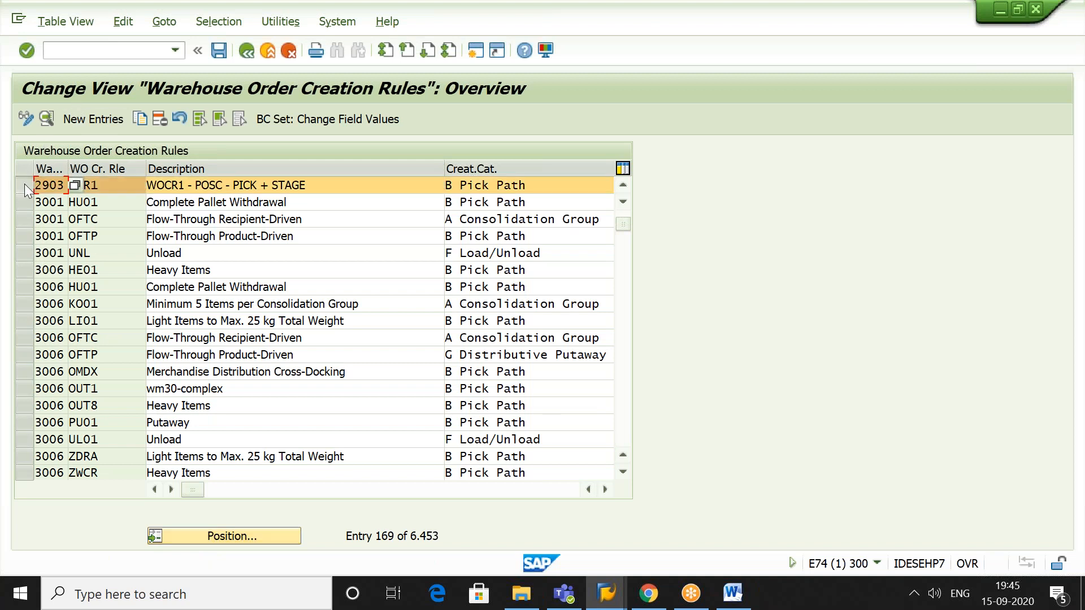
pyautogui.click(47, 120)
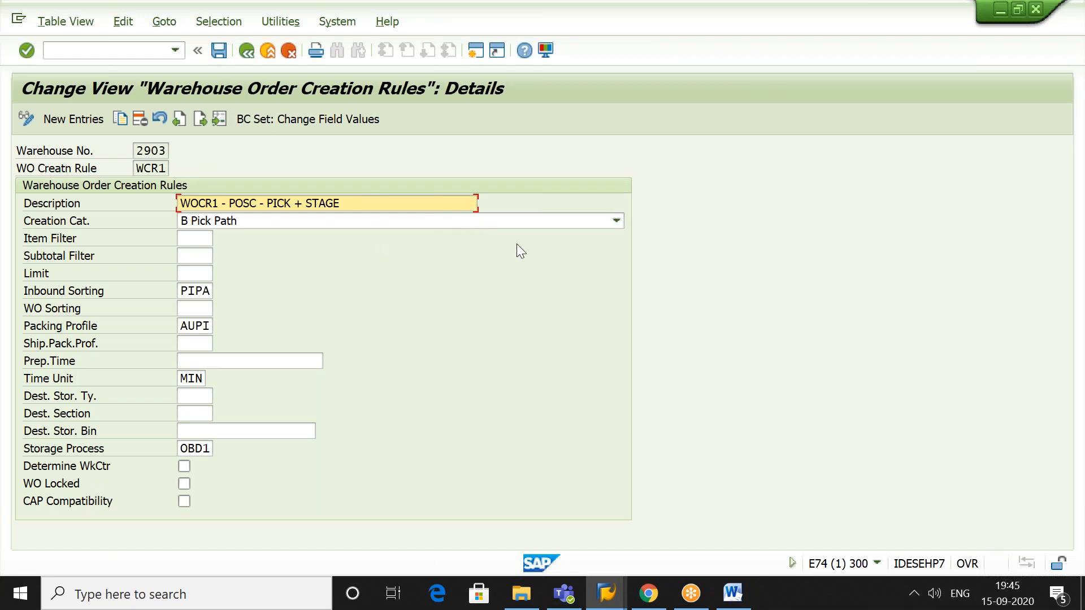
pyautogui.click(205, 291)
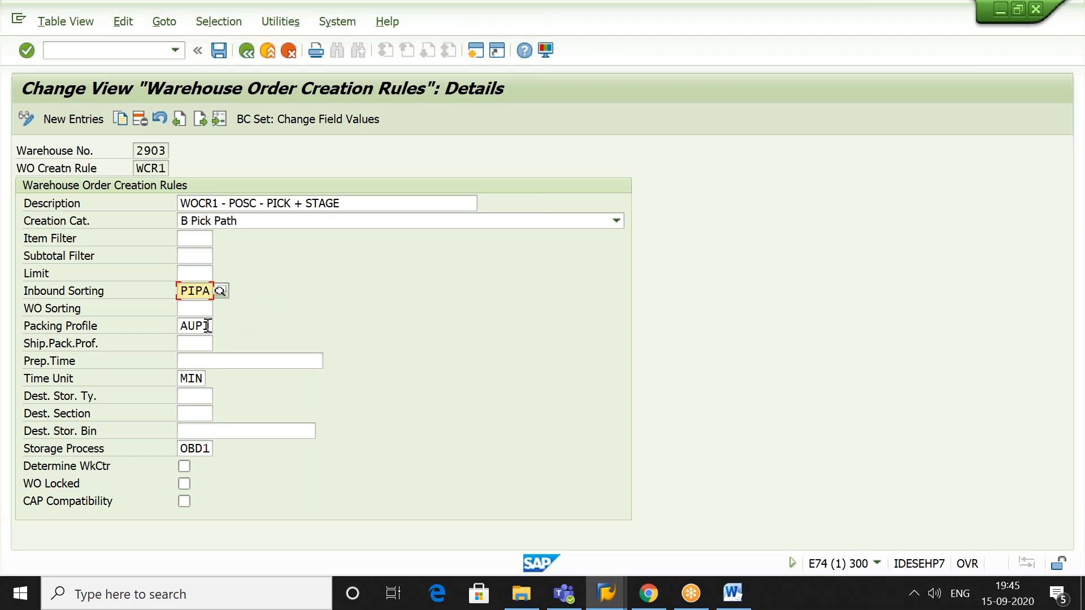
pyautogui.click(207, 325)
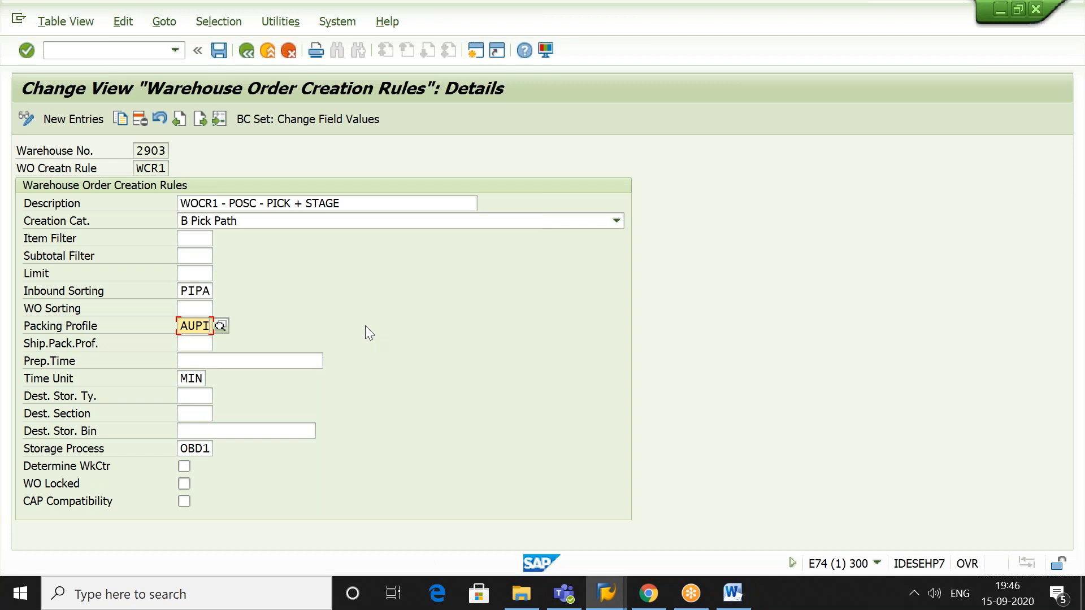
pyautogui.click(246, 52)
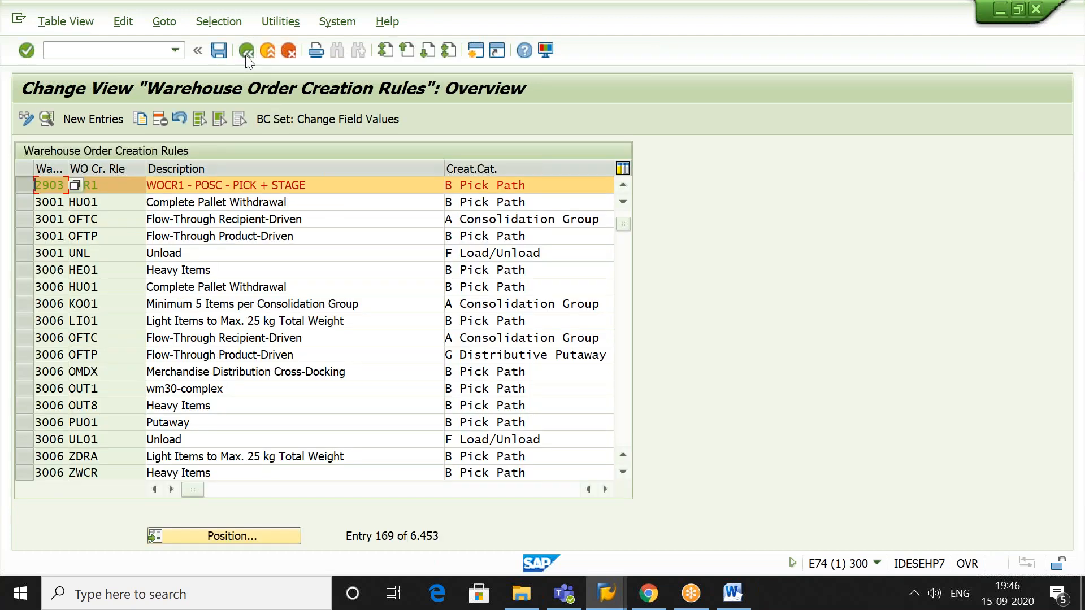
pyautogui.click(246, 54)
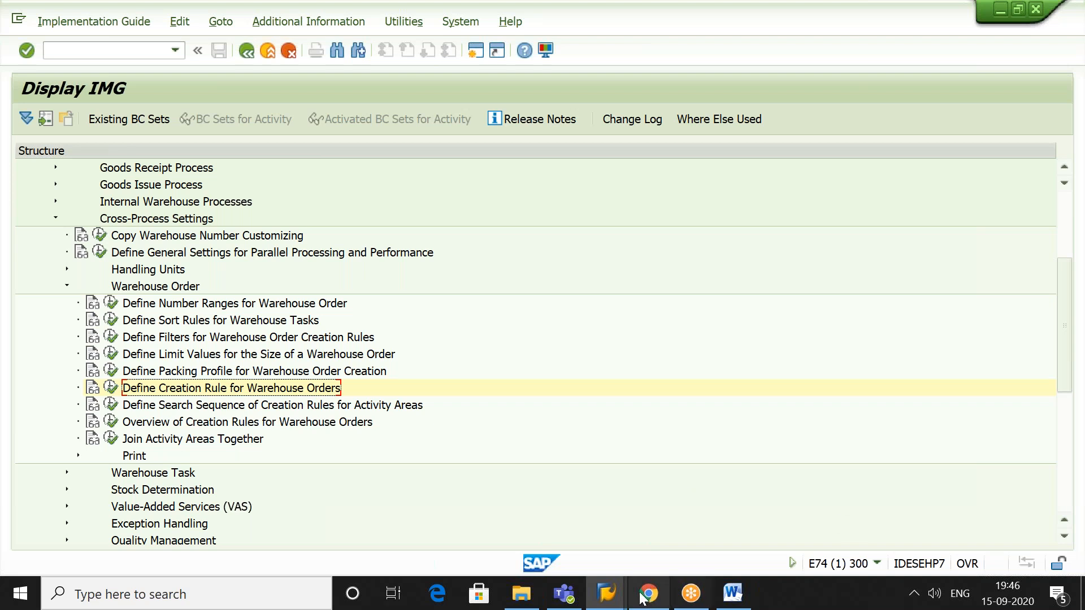
pyautogui.moveTo(612, 597)
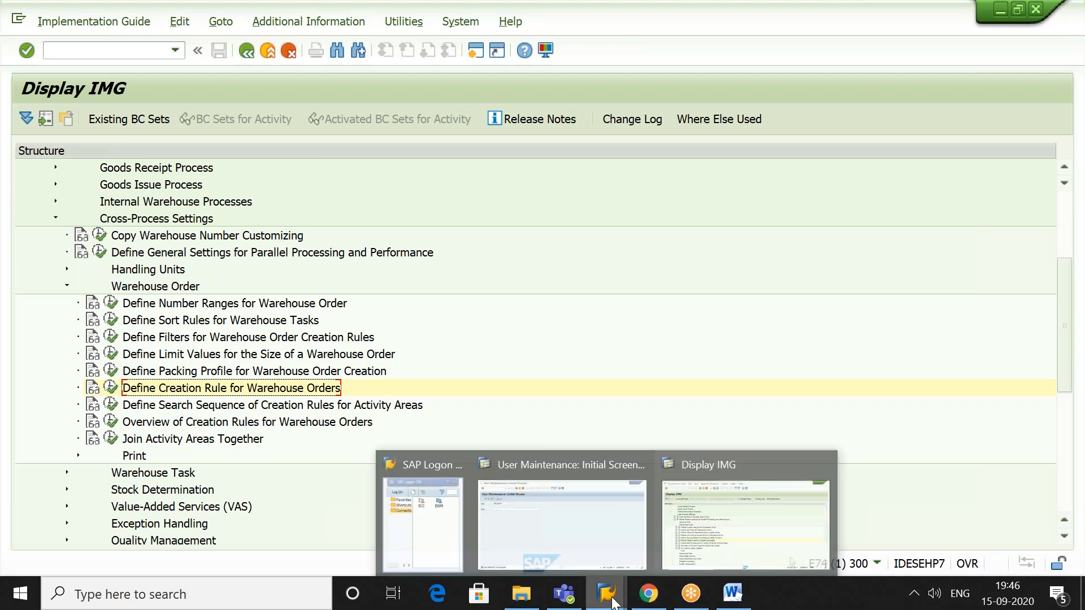
pyautogui.click(155, 49)
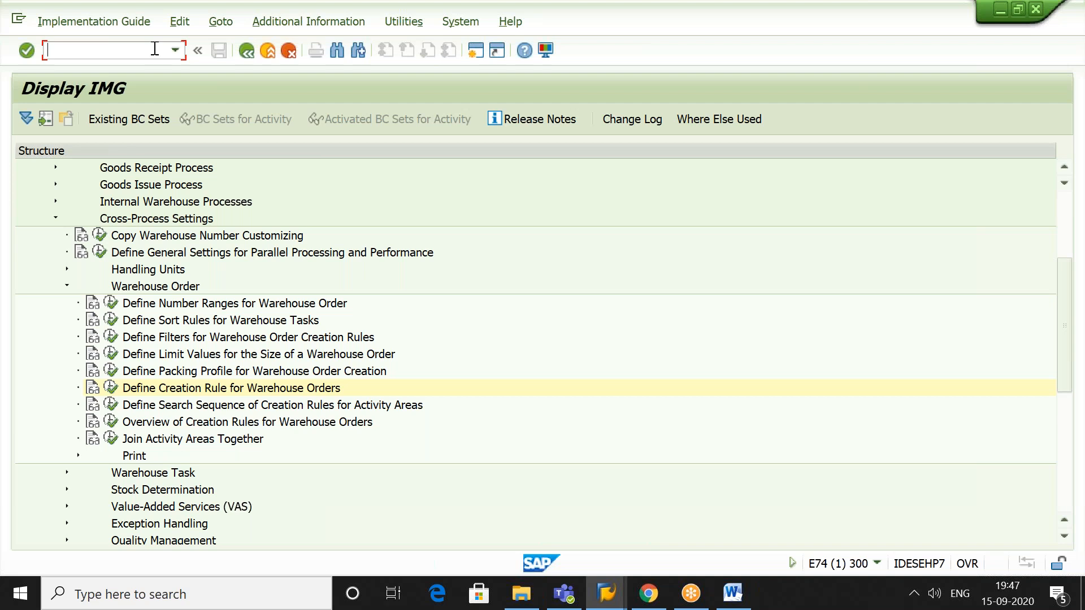
# - Open Define Search Sequence of Creation Rules for Activity Areas and position the list at warehouse number 2903
pyautogui.click(219, 408)
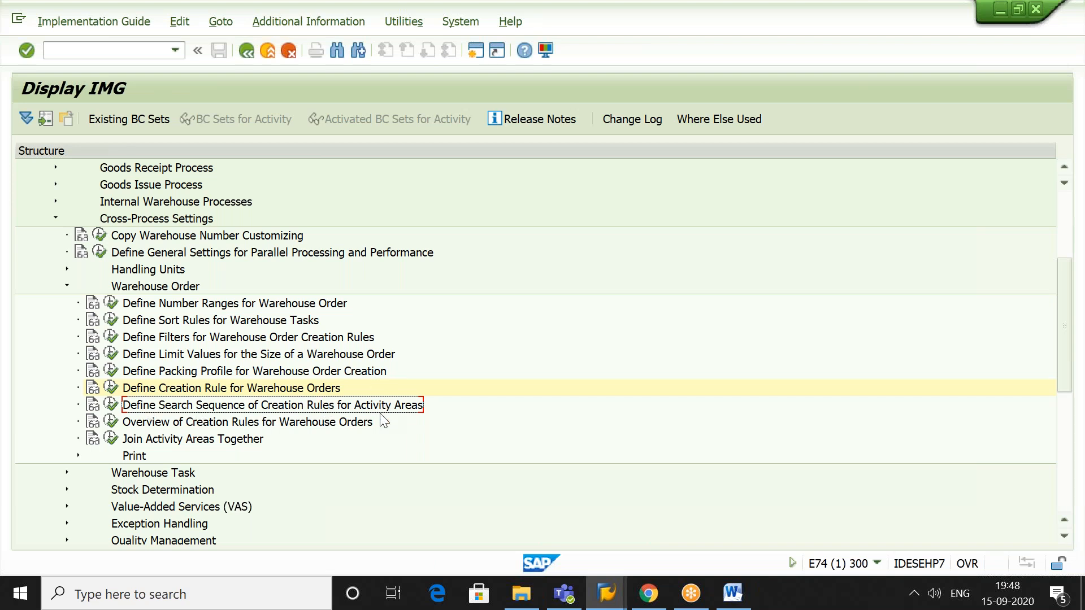
pyautogui.click(112, 405)
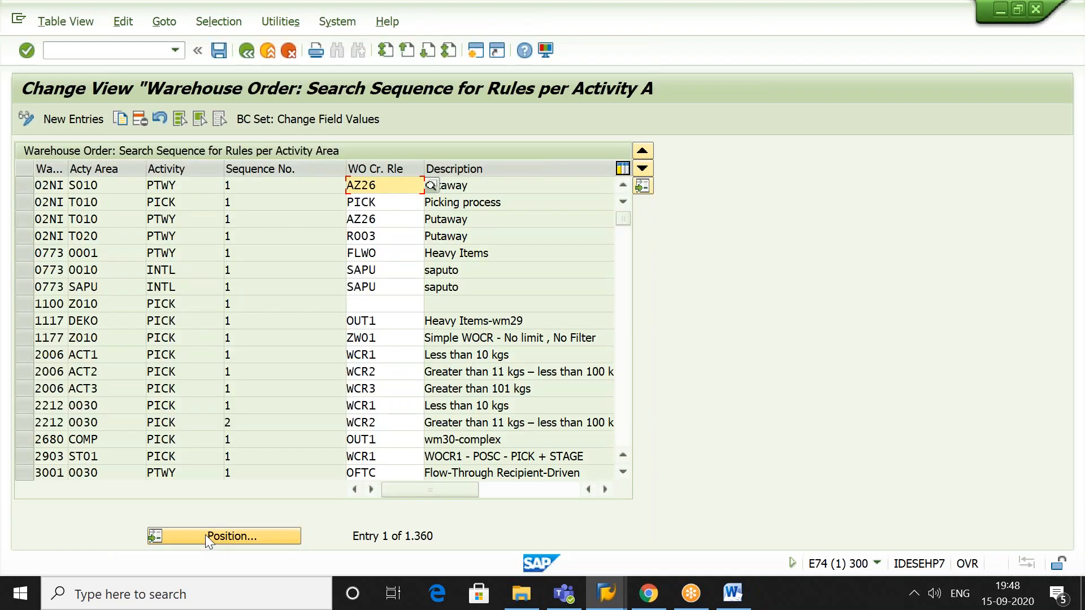
pyautogui.click(205, 534)
pyautogui.write('2903')
pyautogui.press('Return')
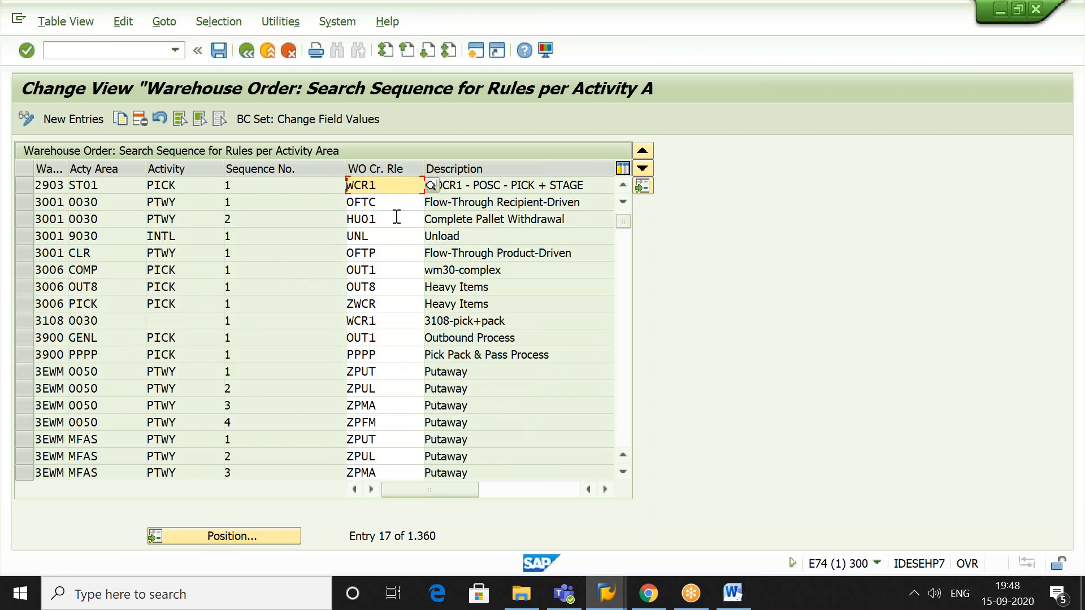
# - Examine the activity area, activity and creation rule of the warehouse 2903 search sequence entry, and return to the Display IMG structure
pyautogui.click(23, 184)
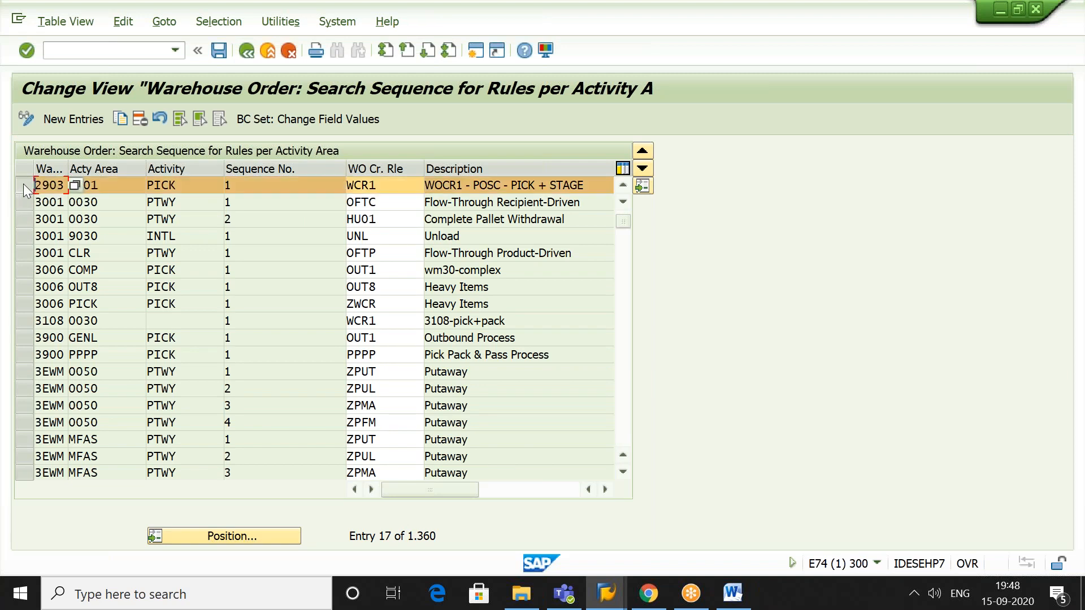
pyautogui.click(107, 185)
pyautogui.click(198, 180)
pyautogui.click(395, 187)
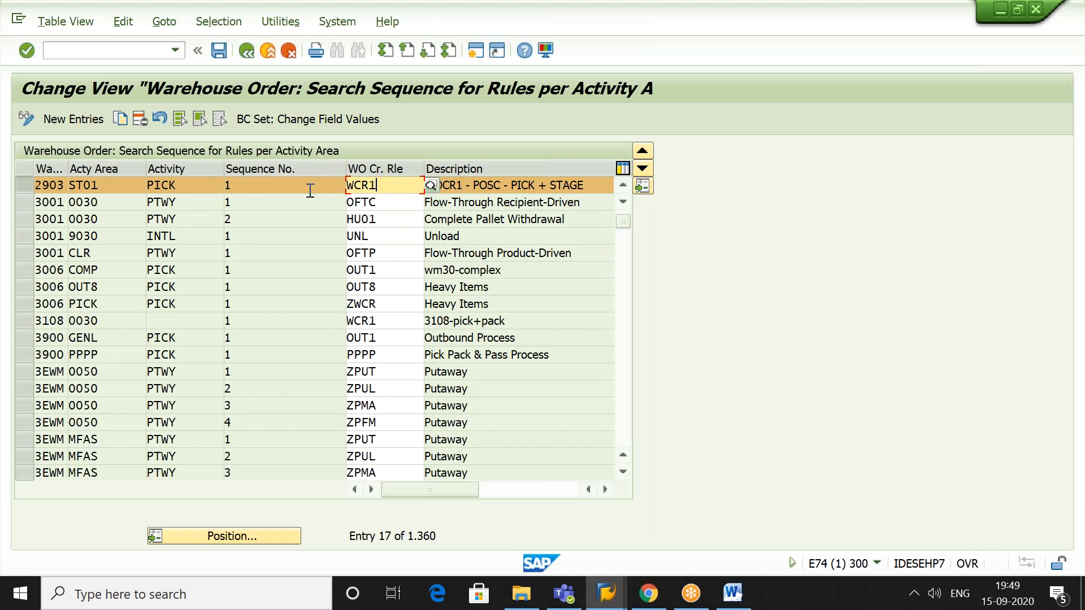
pyautogui.click(105, 188)
pyautogui.click(192, 187)
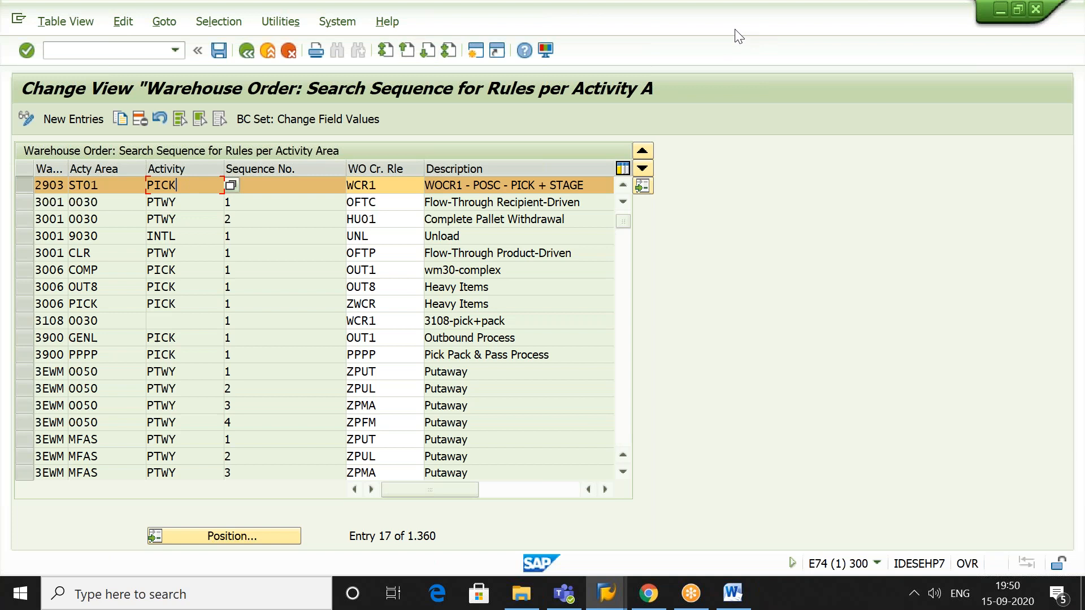
pyautogui.click(884, 63)
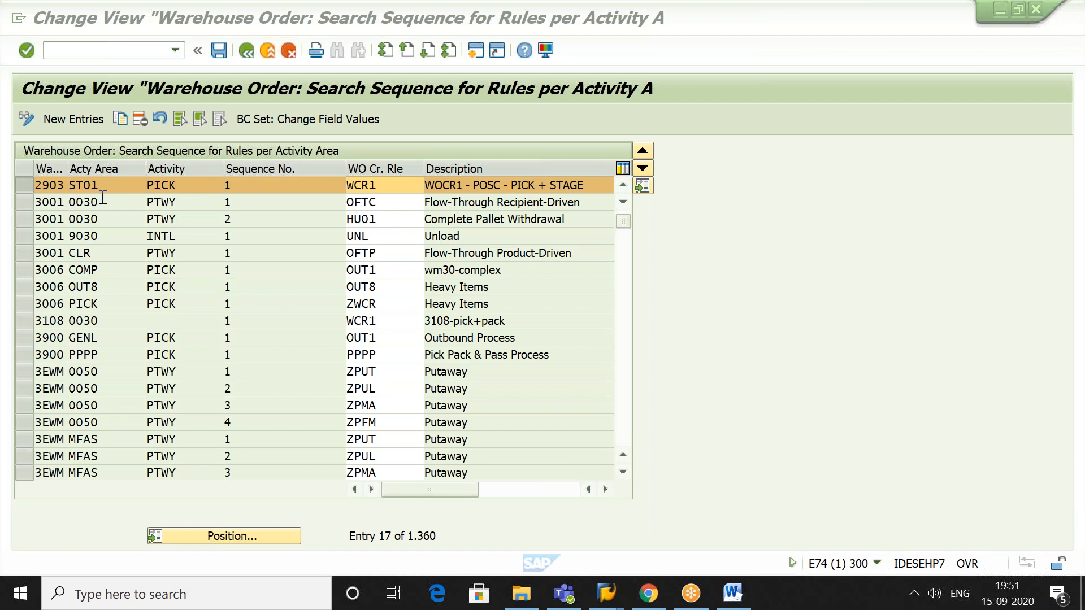
pyautogui.click(389, 185)
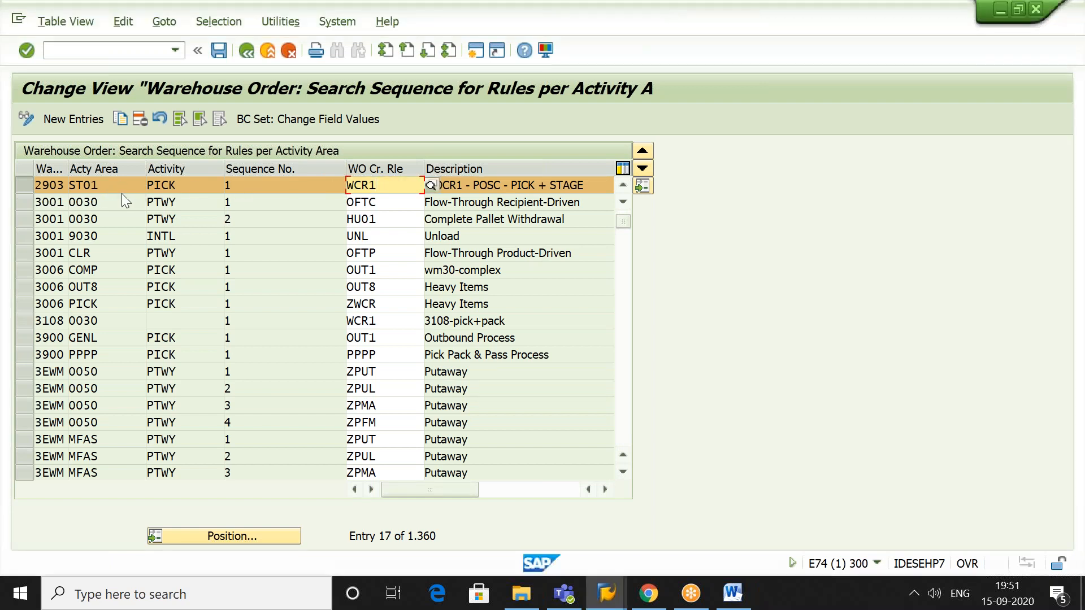
pyautogui.click(121, 189)
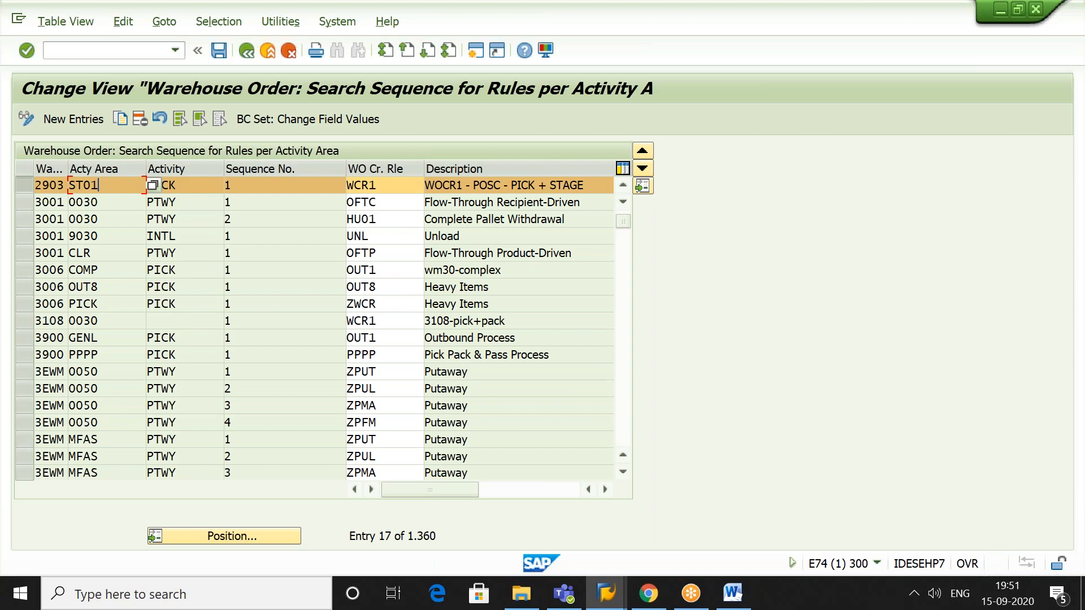
pyautogui.click(246, 51)
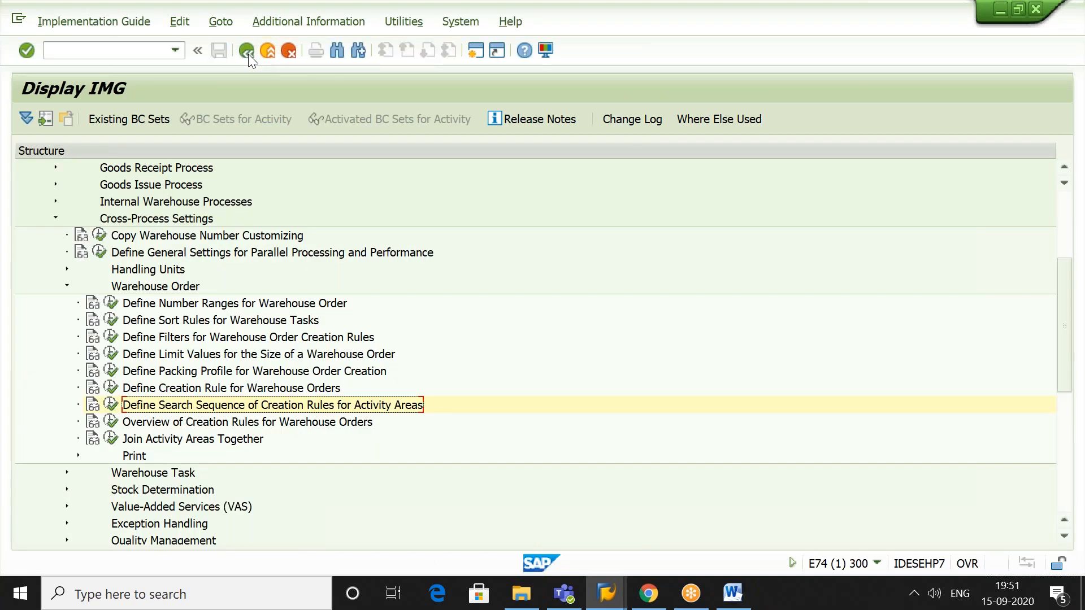
# - Open the Define Sort Rules activity under Define Sort Rules for Warehouse Tasks and position the list at warehouse number 2903
pyautogui.press('Up')
pyautogui.press('Up')
pyautogui.press('Up')
pyautogui.press('Up')
pyautogui.press('Up')
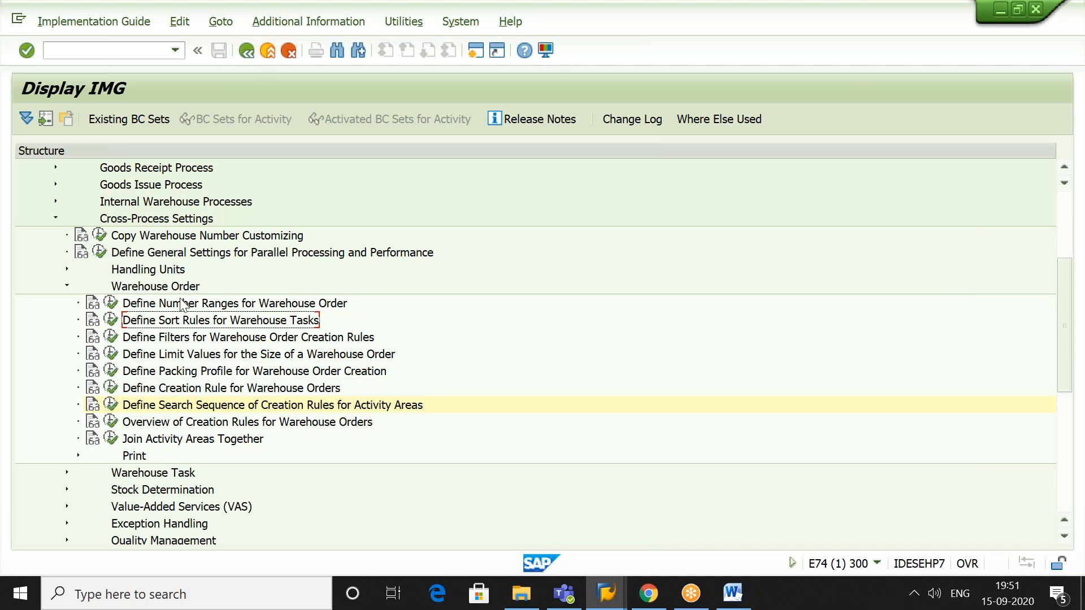
pyautogui.click(111, 320)
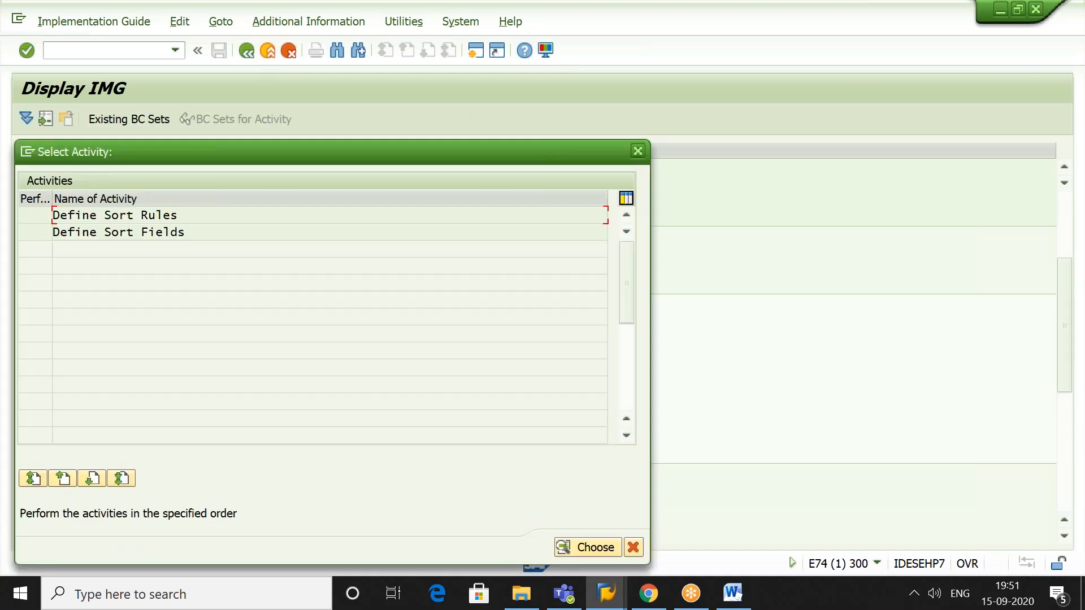
pyautogui.doubleClick(311, 215)
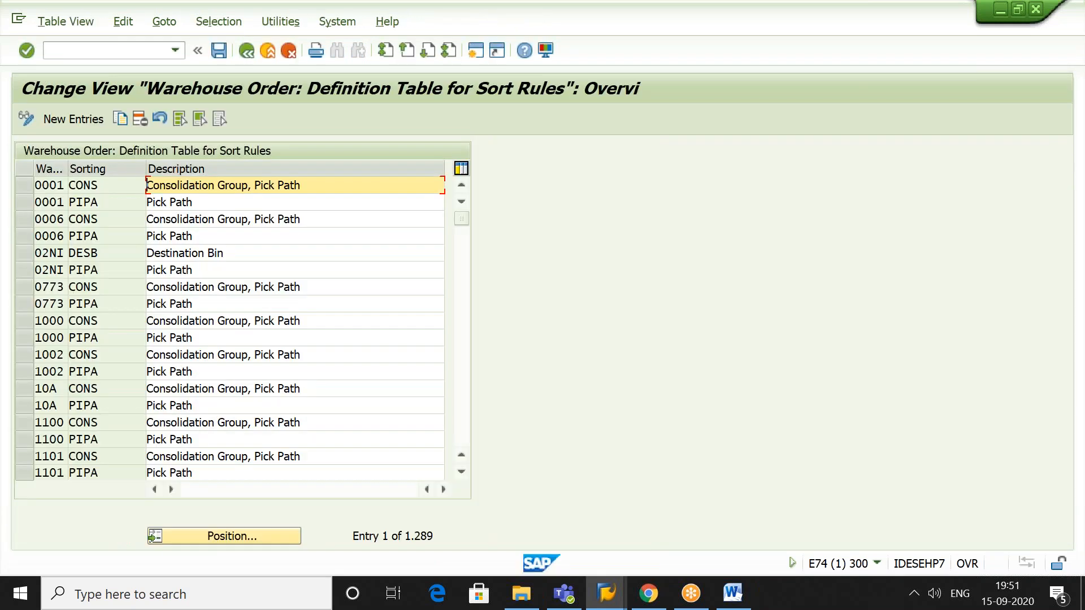
pyautogui.click(210, 535)
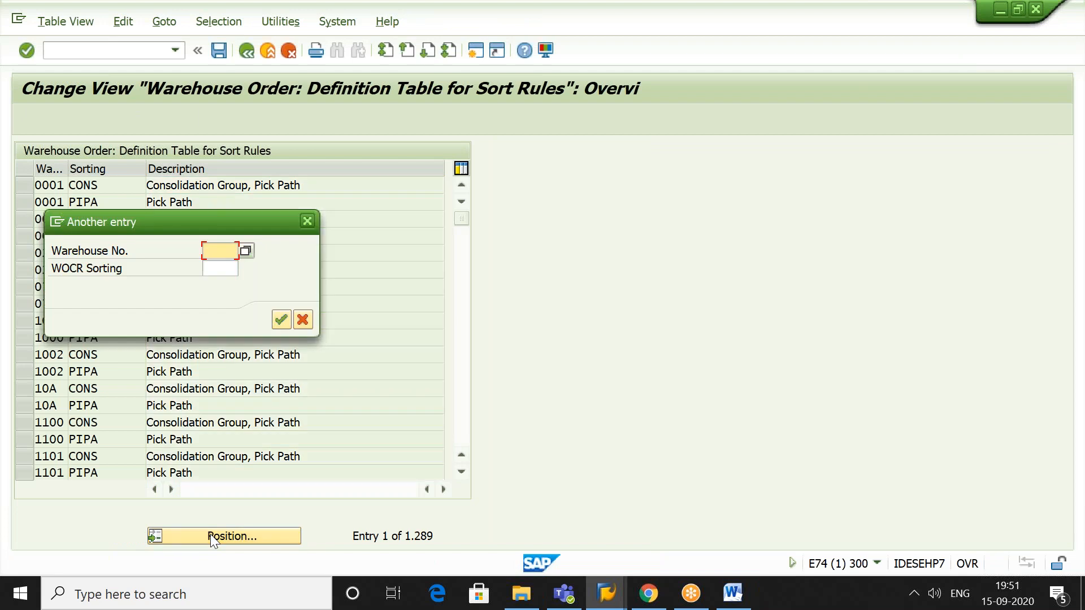
pyautogui.write('2903')
pyautogui.press('Return')
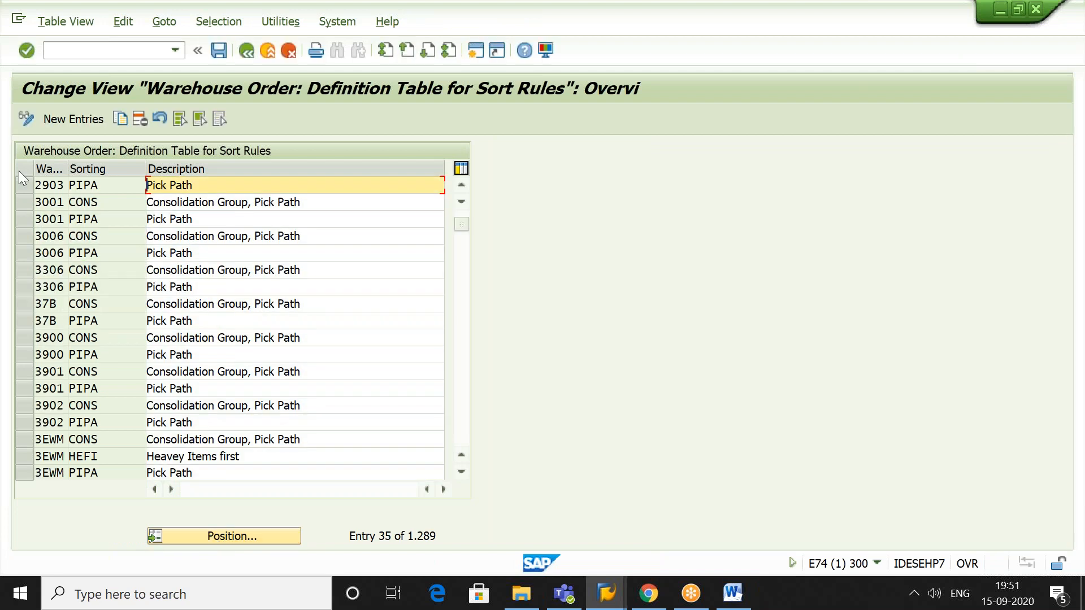
# - Examine the sorting key and description of the warehouse 2903 sort rule, and return to the activity selection
pyautogui.click(22, 181)
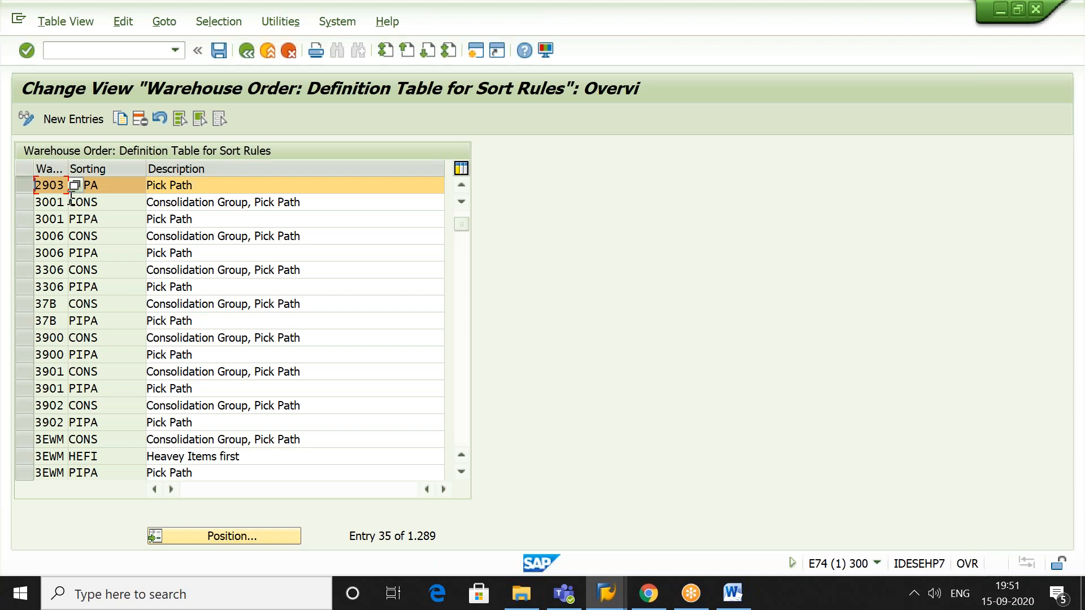
pyautogui.click(114, 192)
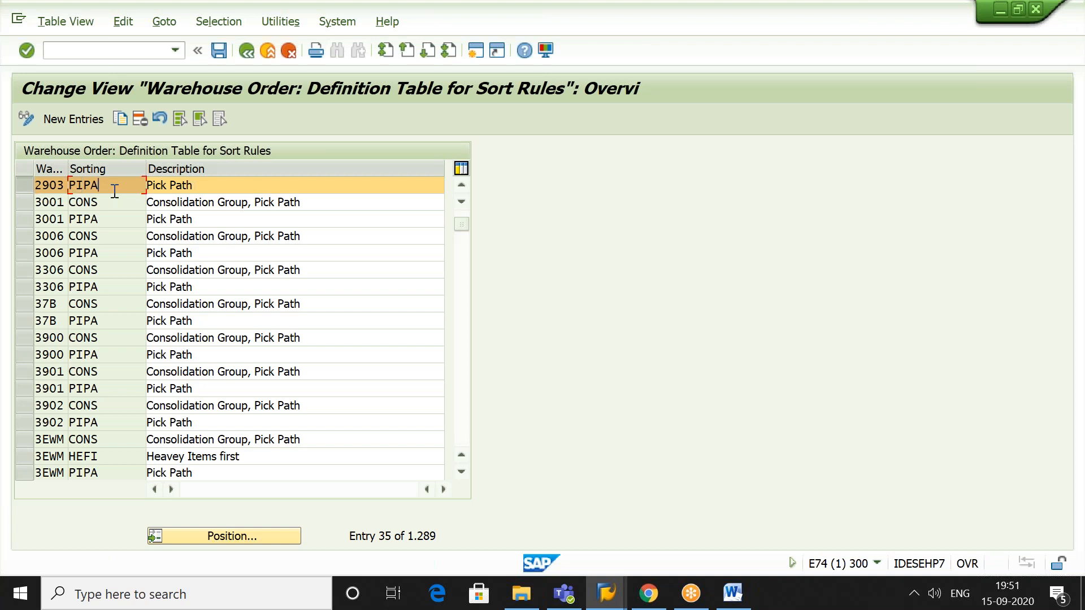
pyautogui.click(213, 185)
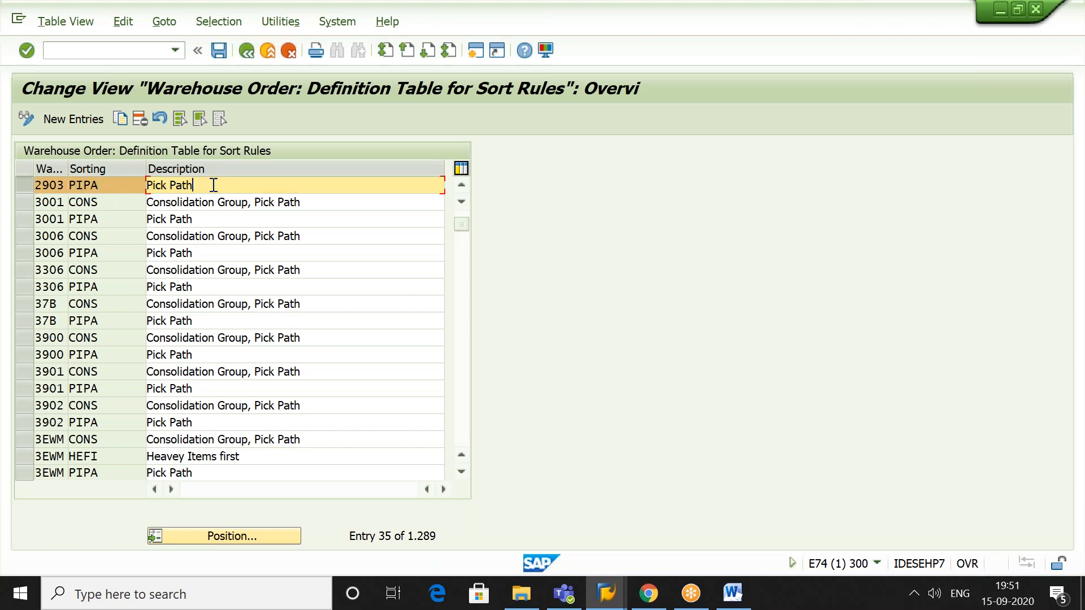
pyautogui.click(247, 49)
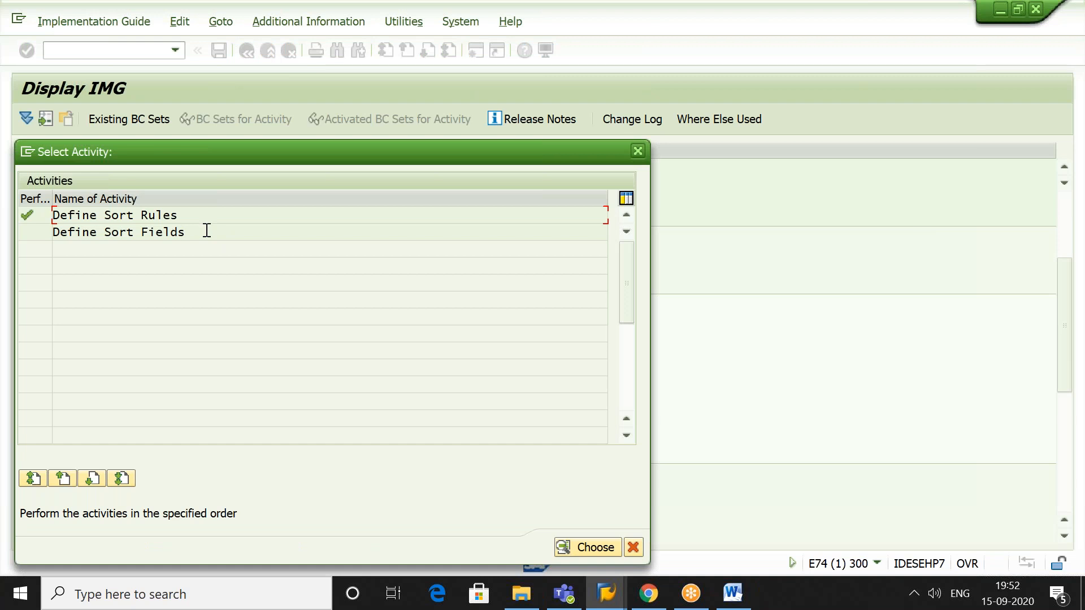
# - Open the Define Sort Fields activity and position the list at warehouse number 2903
pyautogui.press('Return')
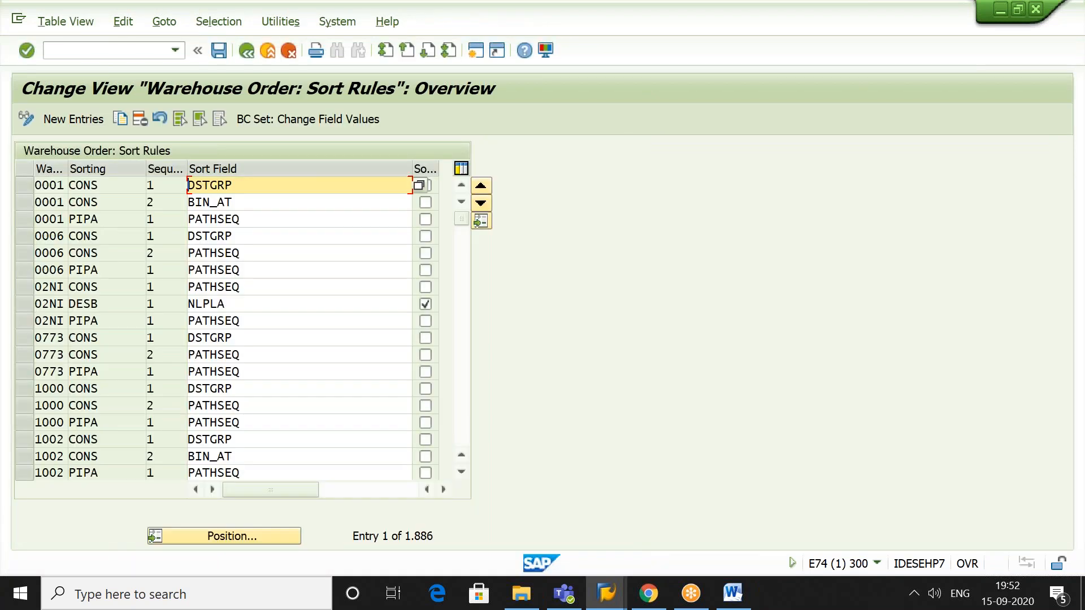
pyautogui.click(225, 535)
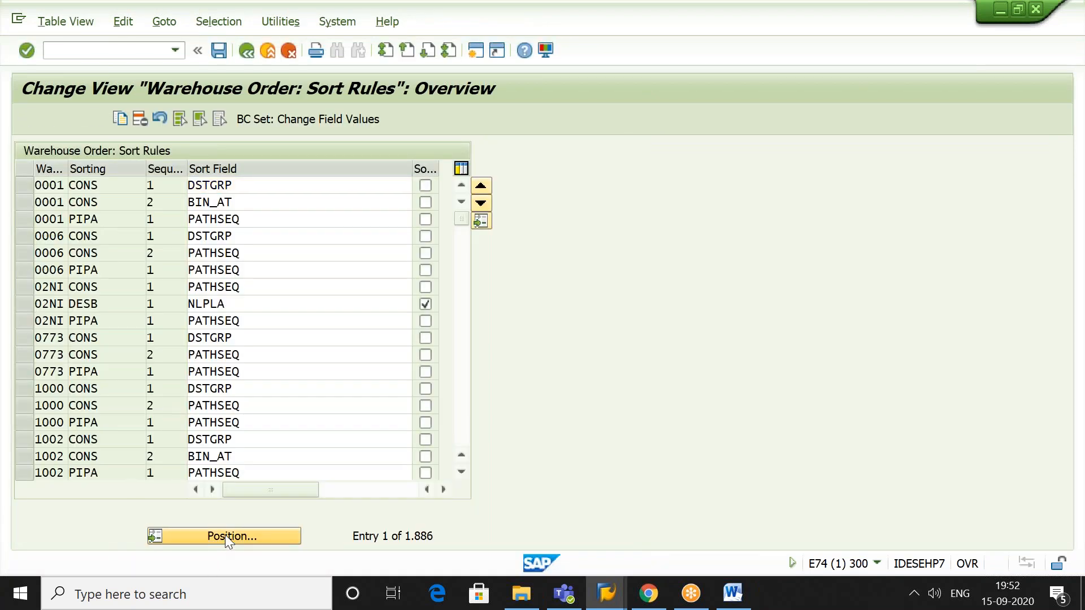
pyautogui.write('2903')
pyautogui.press('Return')
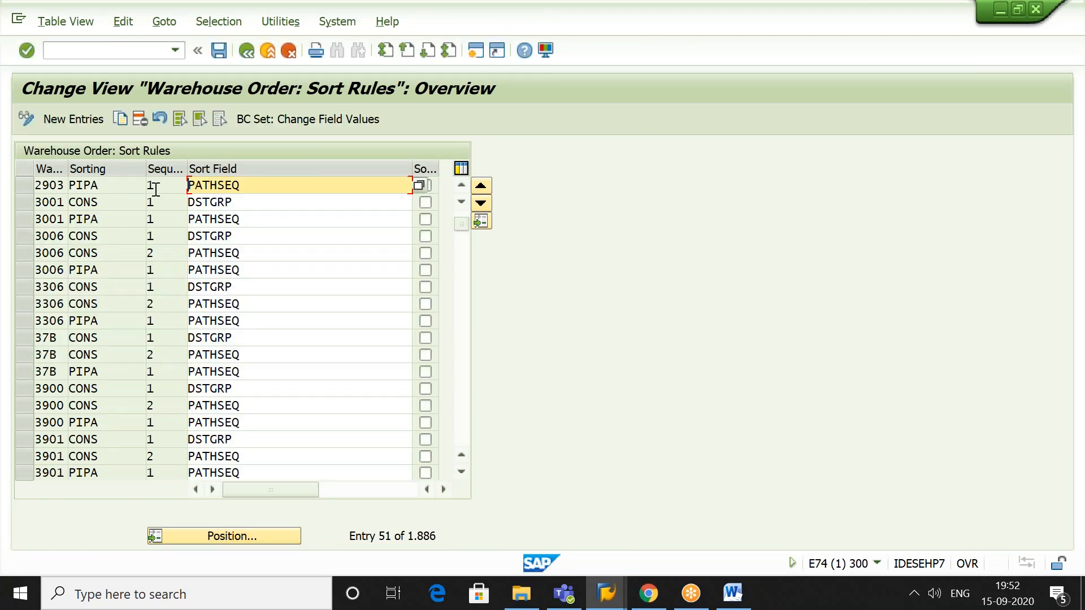
# - Examine the sort field of sort rule PIPA and its available values for warehouse 2903, and return to the Display IMG structure
pyautogui.click(113, 183)
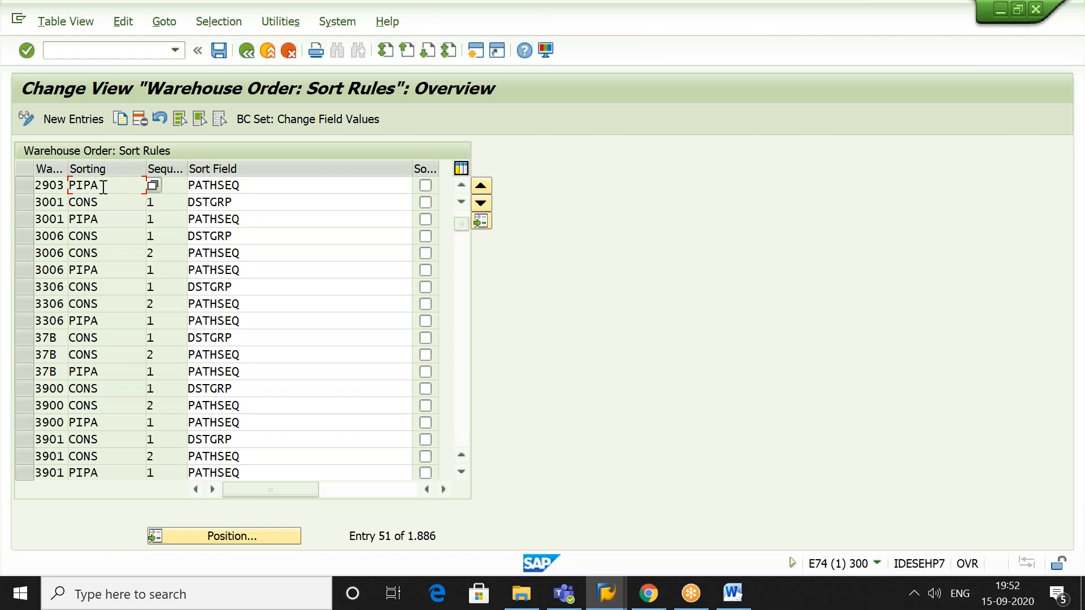
pyautogui.click(251, 185)
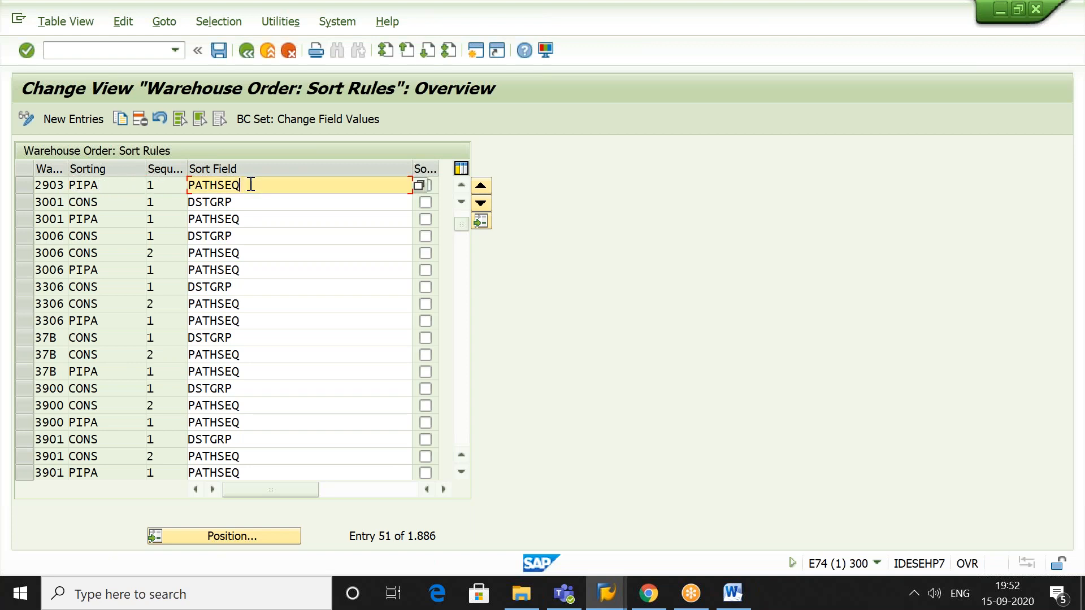
pyautogui.click(420, 186)
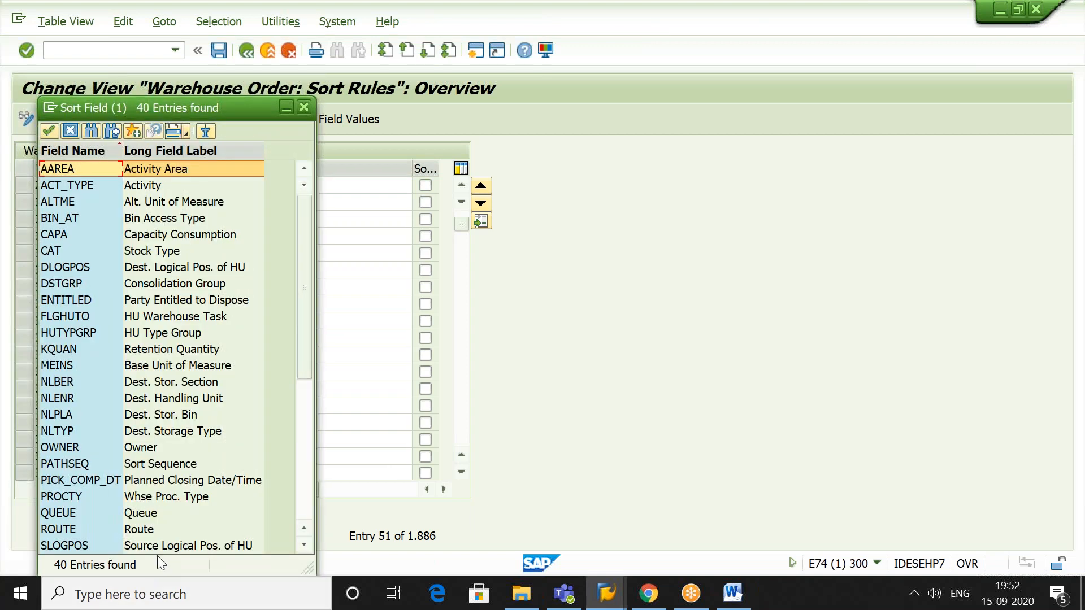
pyautogui.click(174, 465)
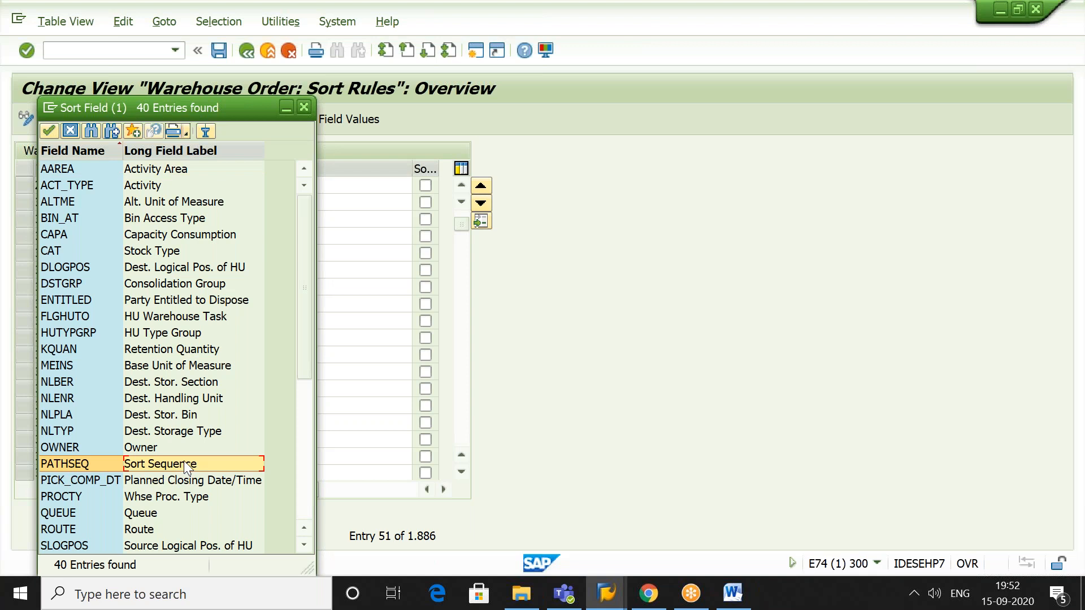
pyautogui.click(305, 107)
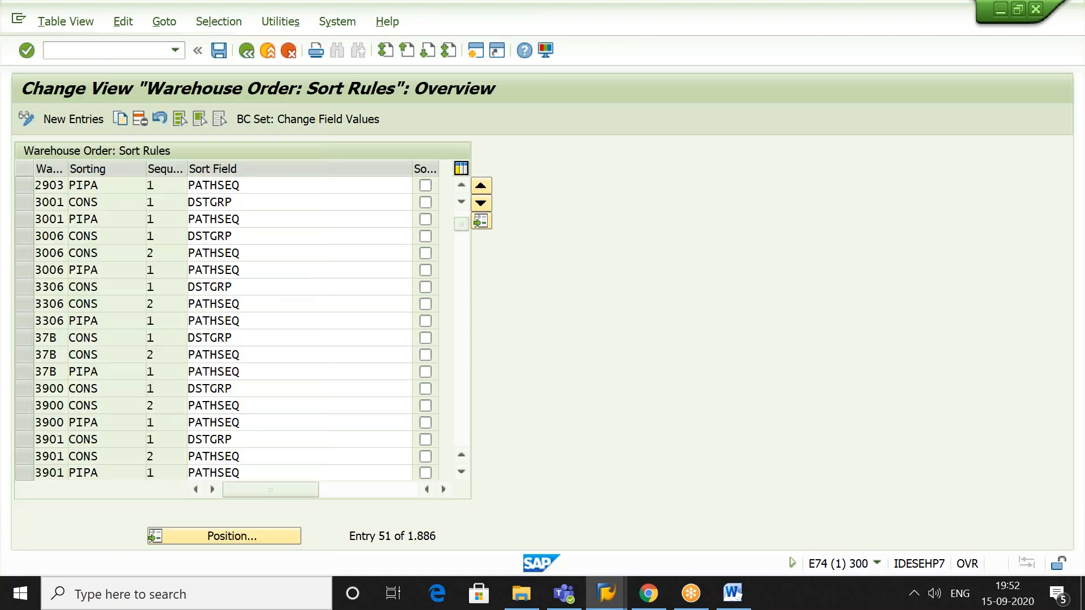
pyautogui.click(247, 50)
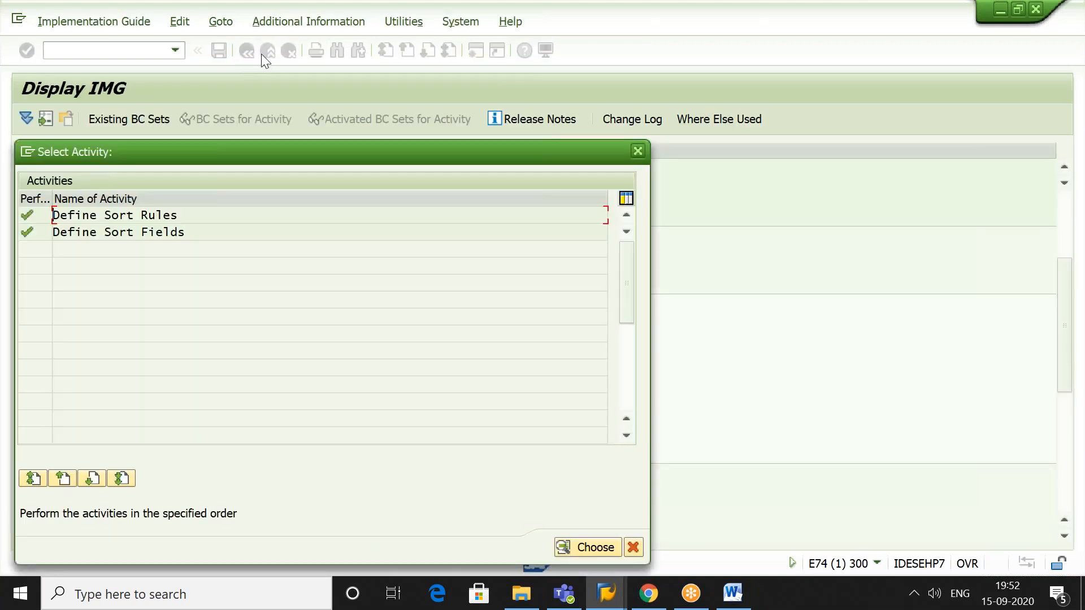
pyautogui.click(638, 150)
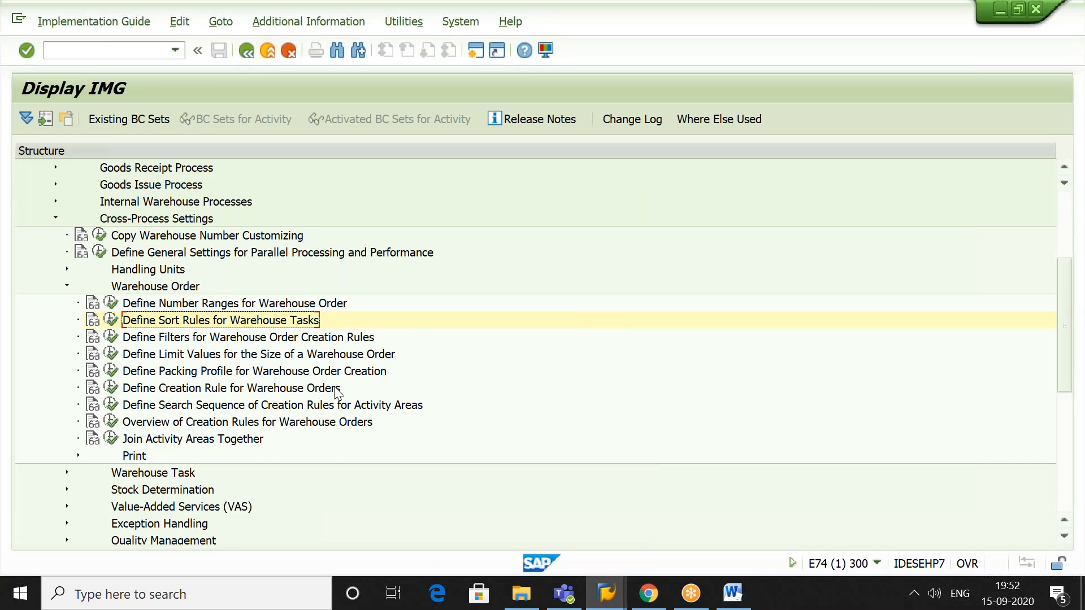
# - Open the Packaging Specification Overview with transaction /N/SCWM/PACKSPEC
pyautogui.click(151, 52)
pyautogui.write('/N')
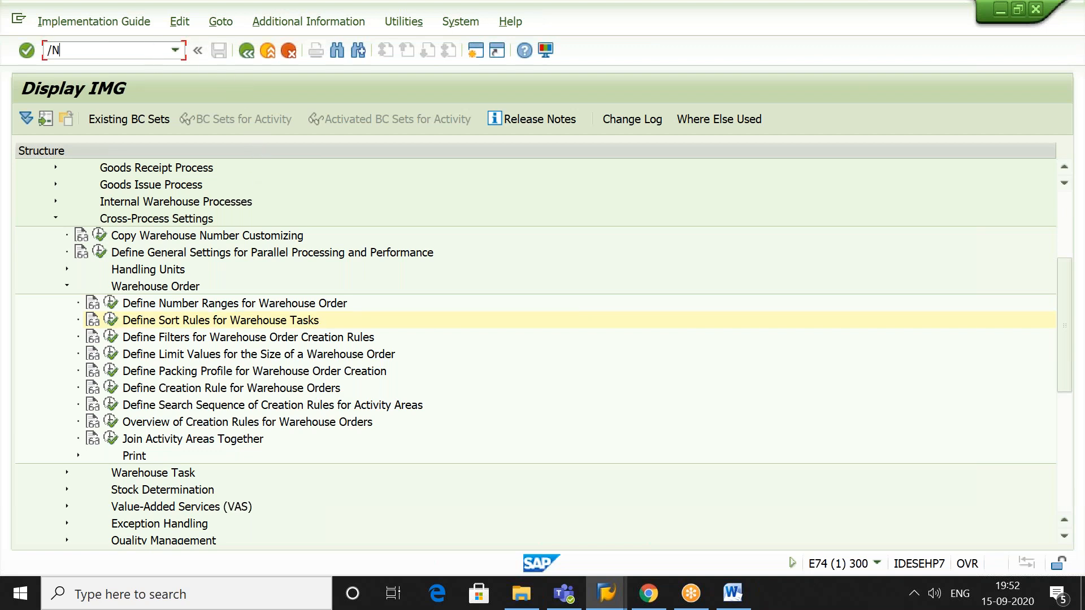
pyautogui.write('/SWM')
pyautogui.press('BackSpace')
pyautogui.press('BackSpace')
pyautogui.write('CWM/PACKSPEC')
pyautogui.press('Return')
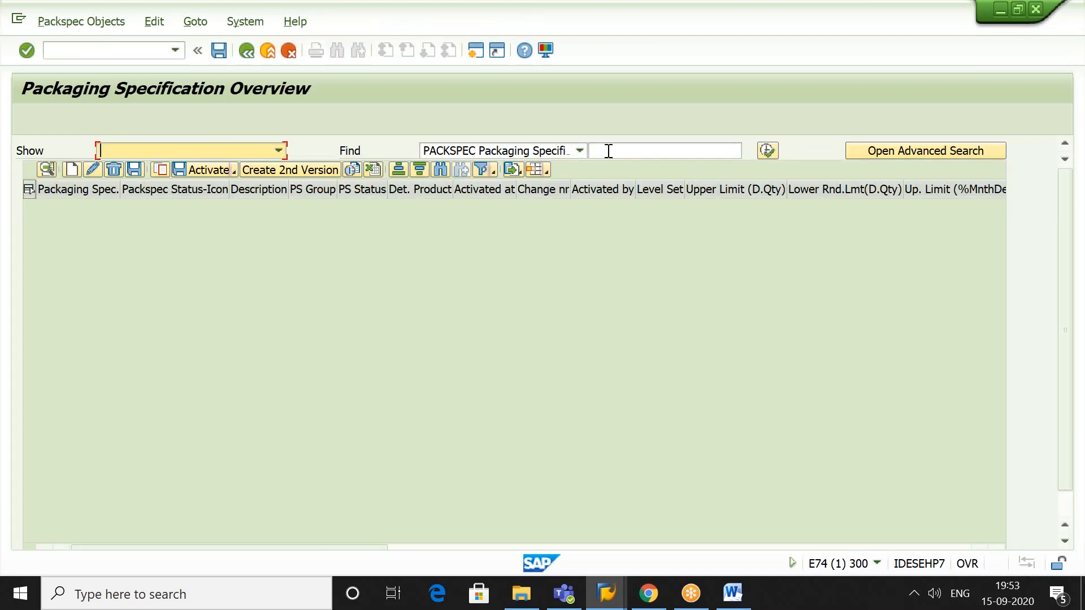
# - Search the packaging specifications for 2903-MAT3, switching the search criterion to MATERIAL Product
pyautogui.click(627, 151)
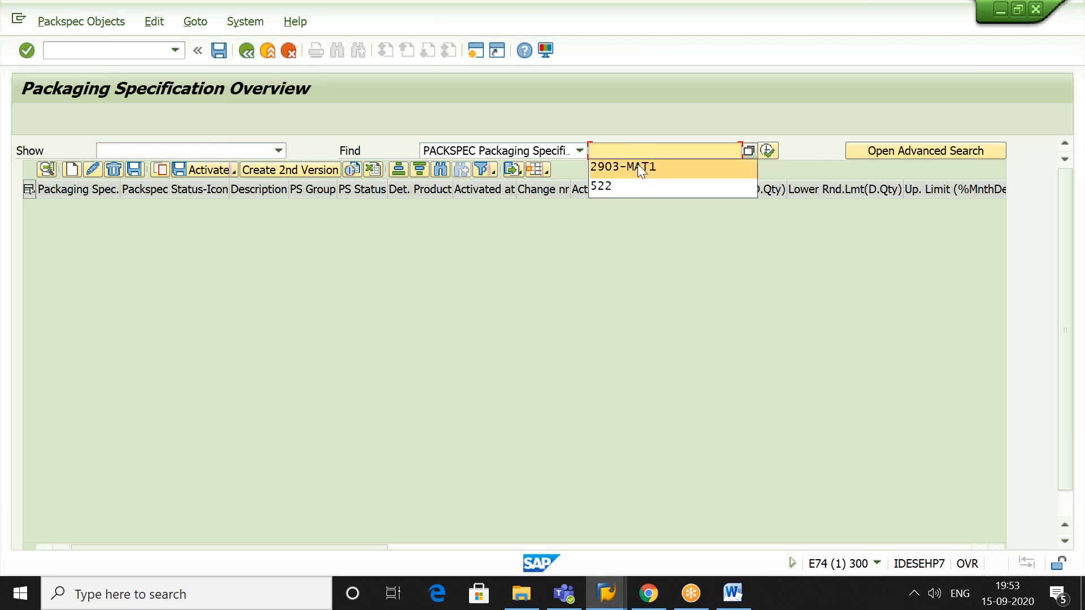
pyautogui.click(667, 170)
pyautogui.press('BackSpace')
pyautogui.write('3-MAT3')
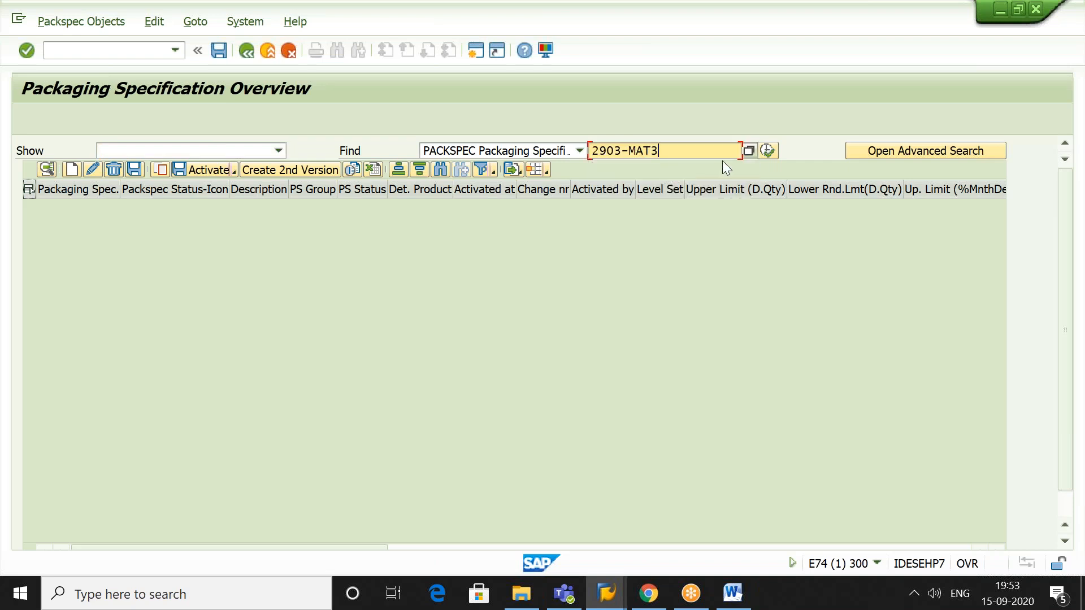
pyautogui.click(766, 149)
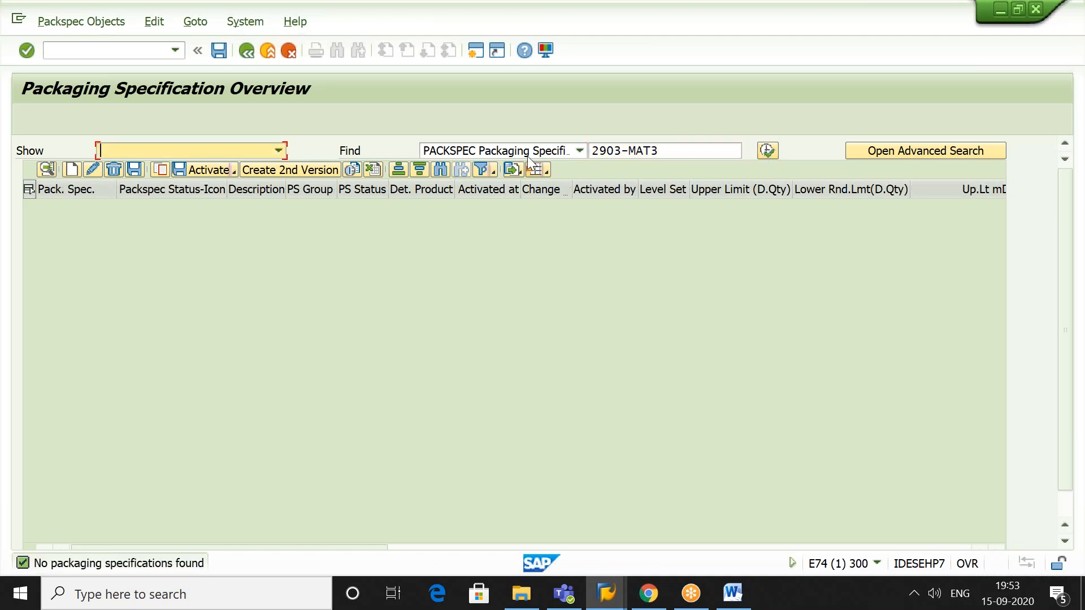
pyautogui.click(576, 149)
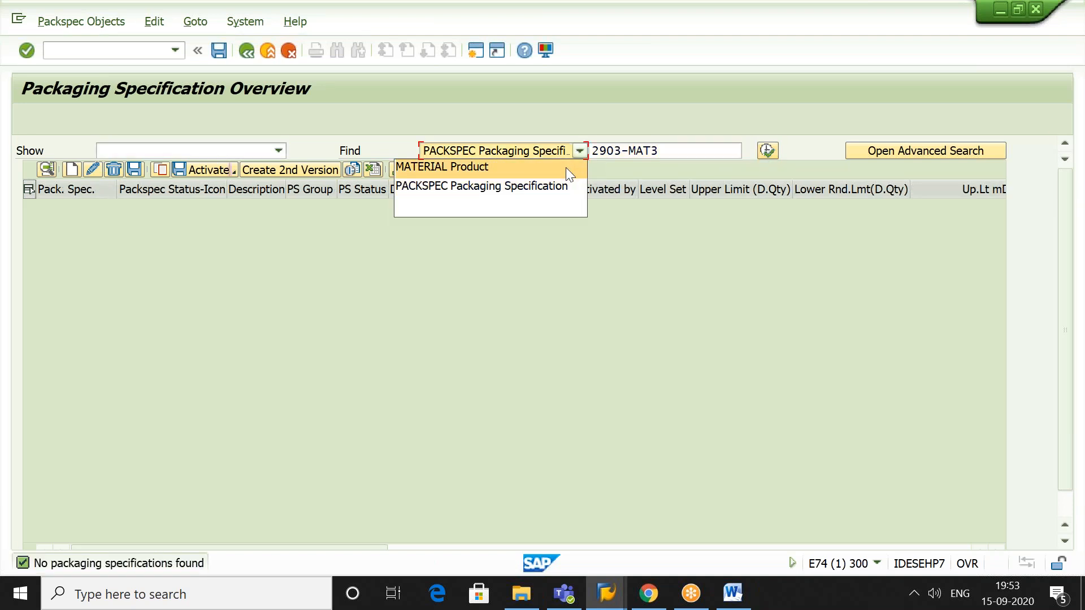
pyautogui.click(565, 167)
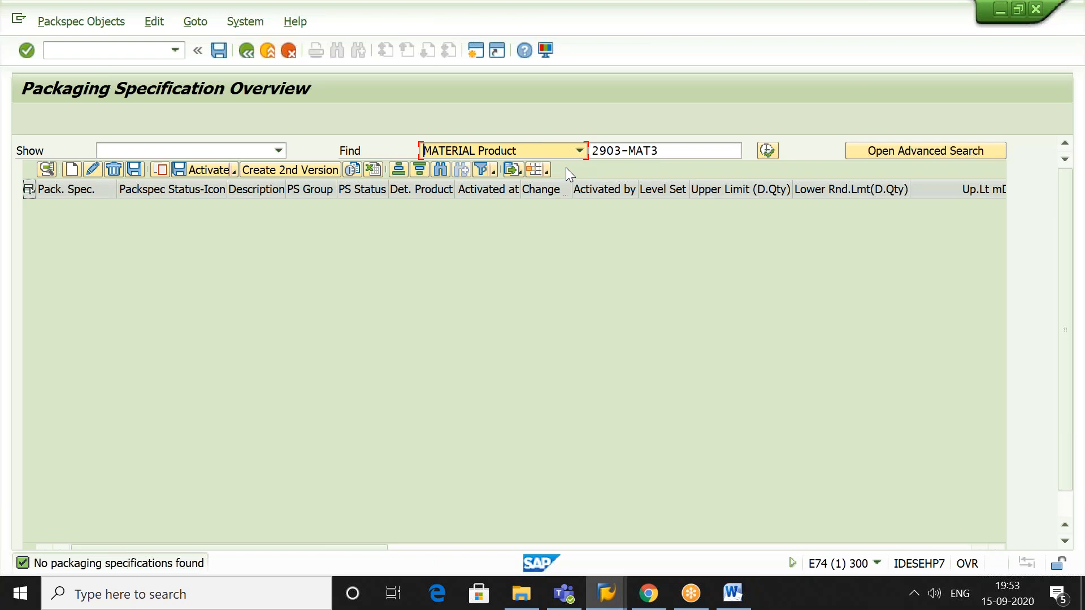
pyautogui.click(767, 151)
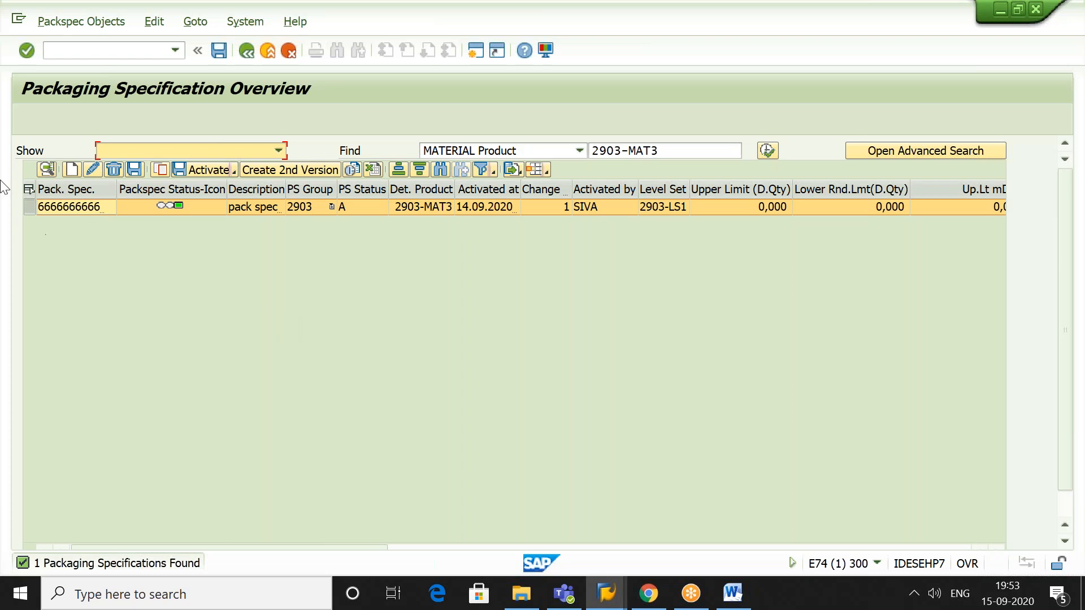
# - Display the packaging specification of product 2903-MAT3 and examine its determination record, including condition type, packing profile and specification number
pyautogui.click(28, 189)
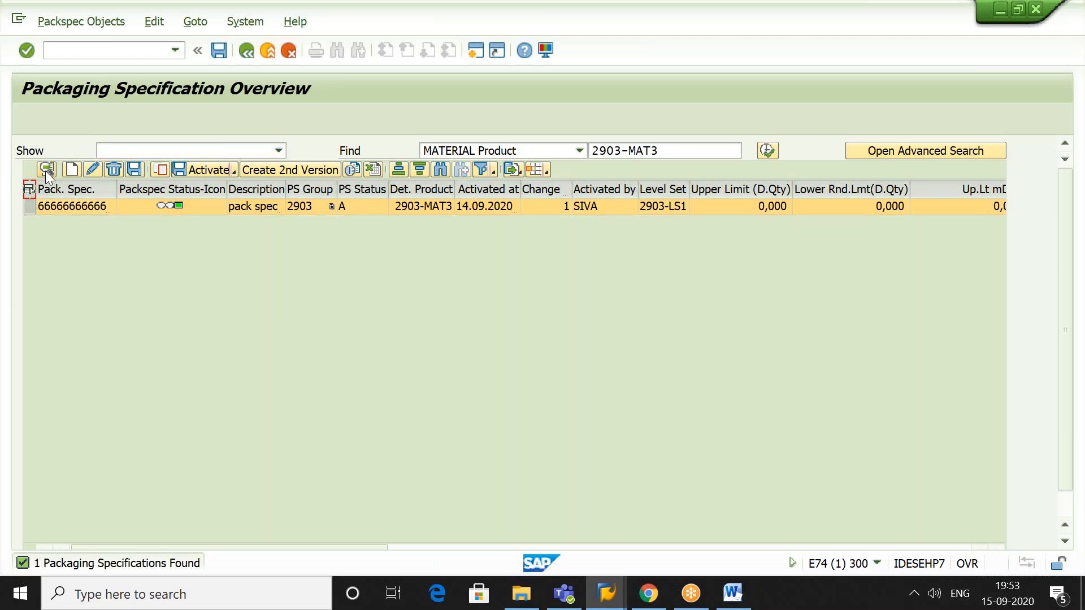
pyautogui.click(46, 170)
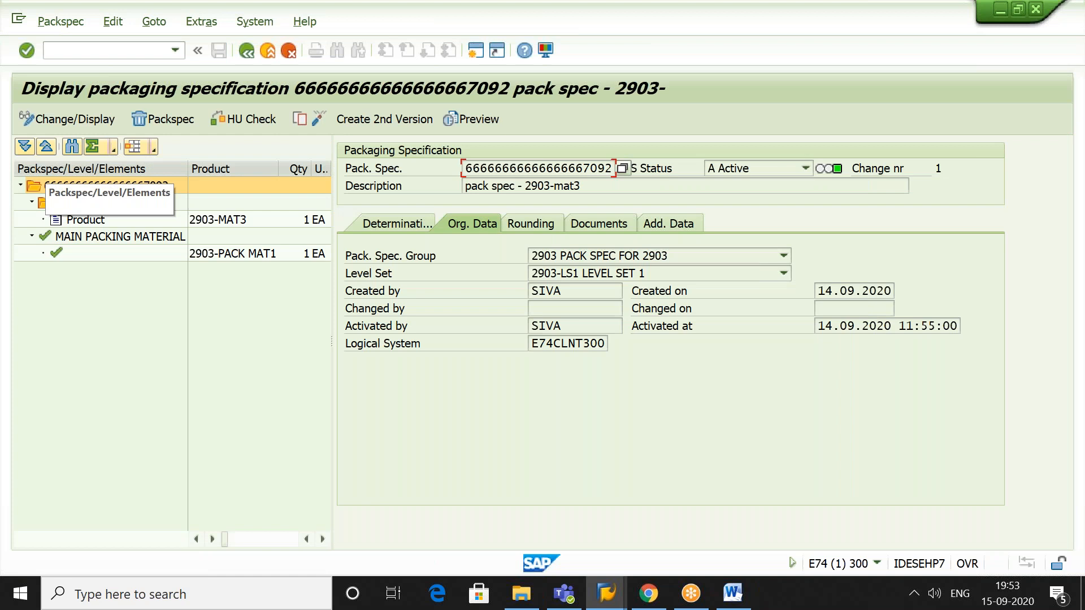
pyautogui.click(397, 225)
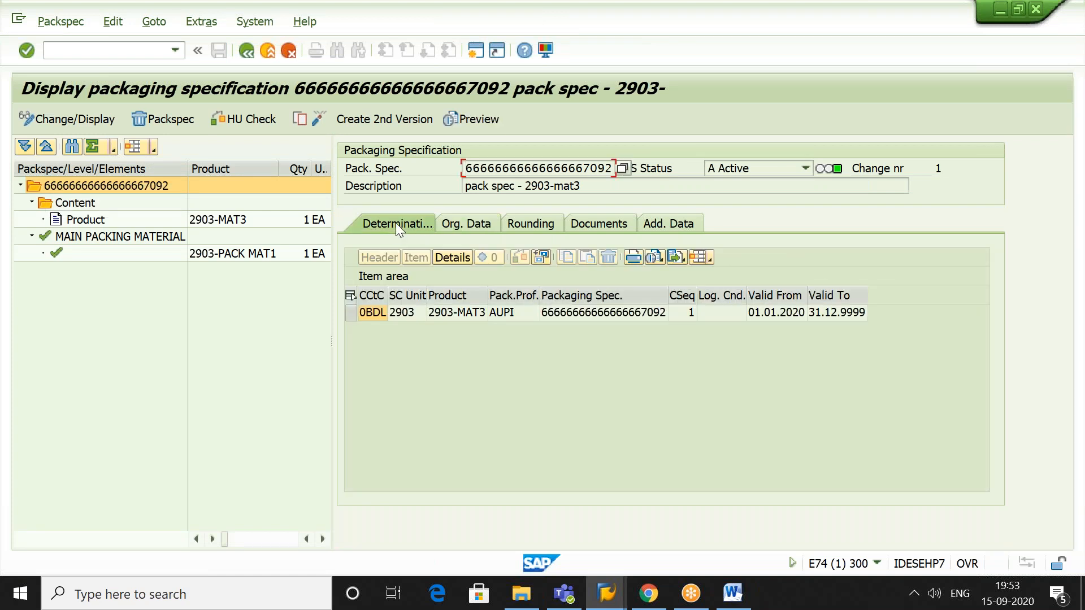
pyautogui.click(373, 313)
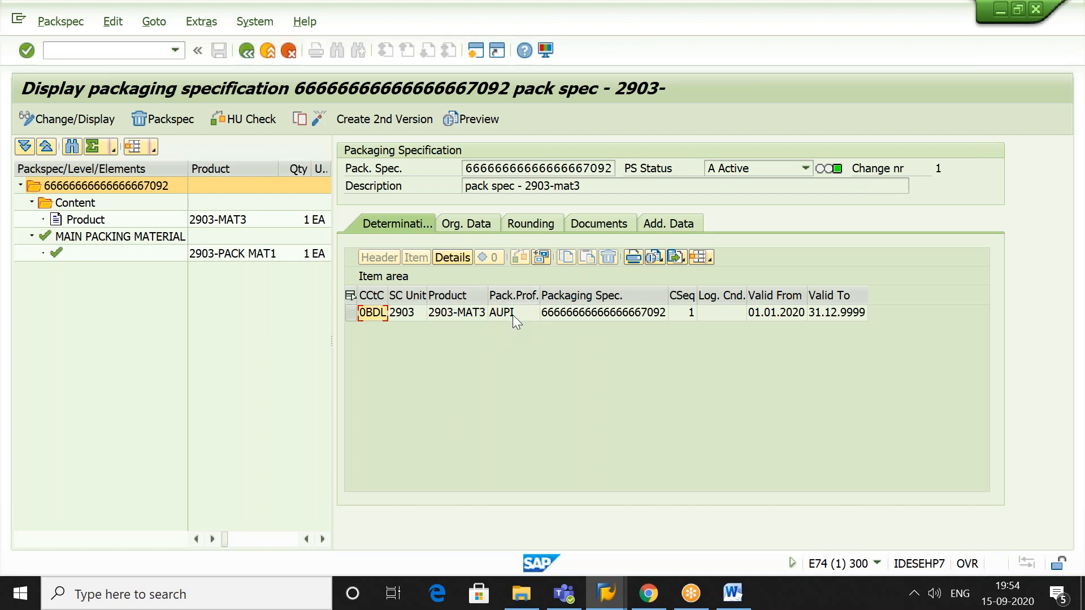
pyautogui.click(513, 313)
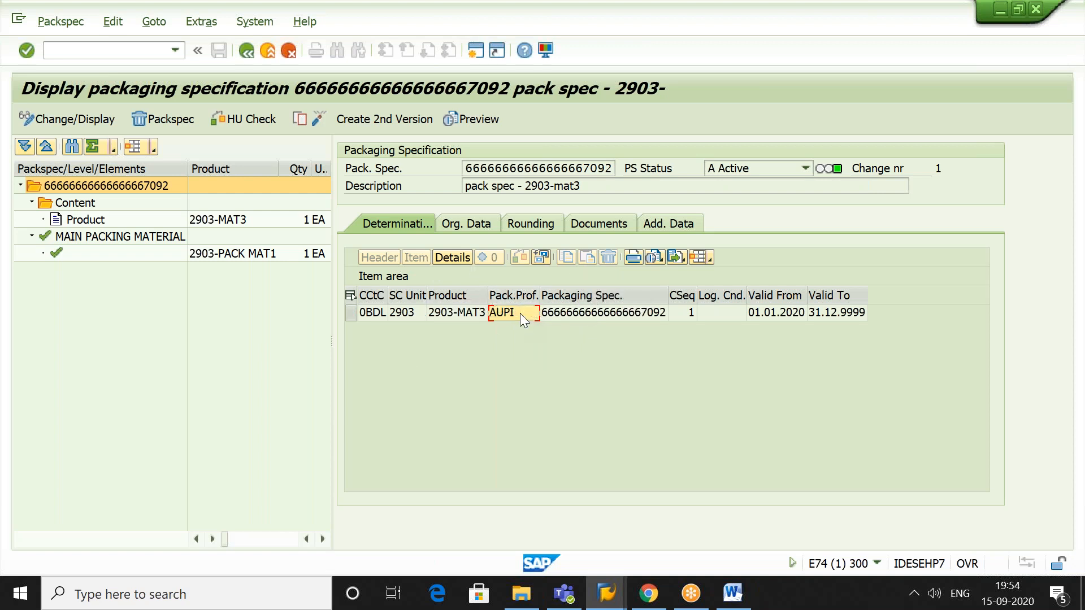
pyautogui.click(578, 311)
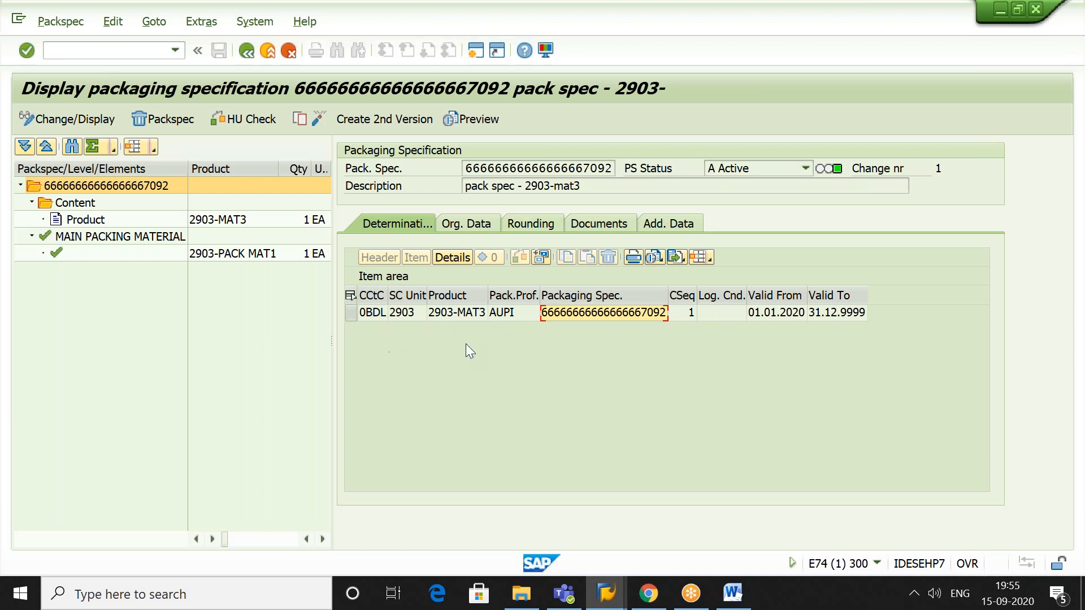
# - Examine the content product of the packaging specification, including its product number, quantity and product attributes
pyautogui.click(92, 207)
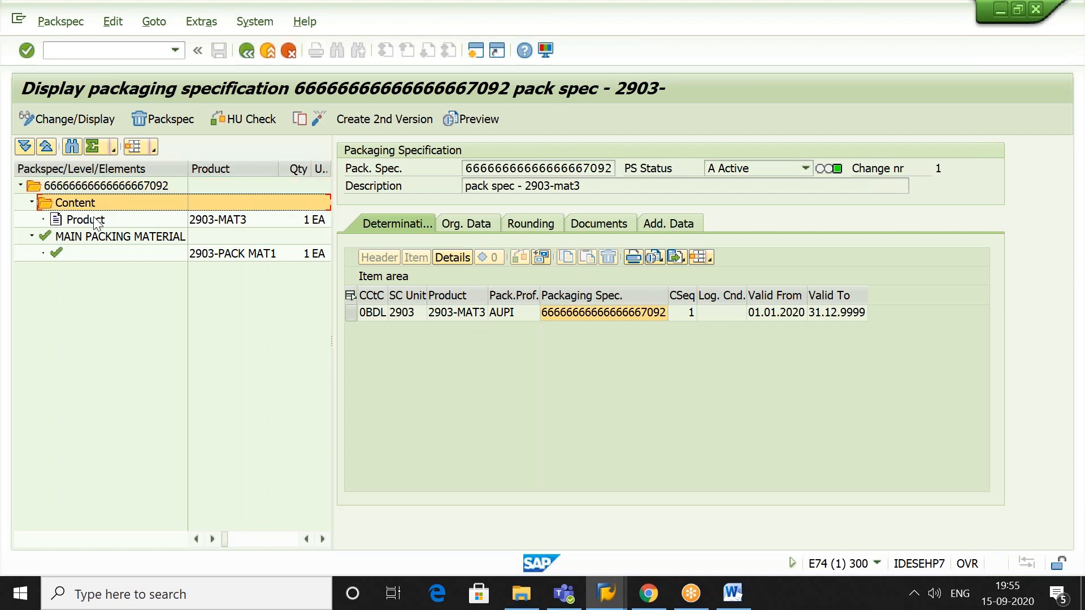
pyautogui.click(93, 218)
pyautogui.doubleClick(94, 218)
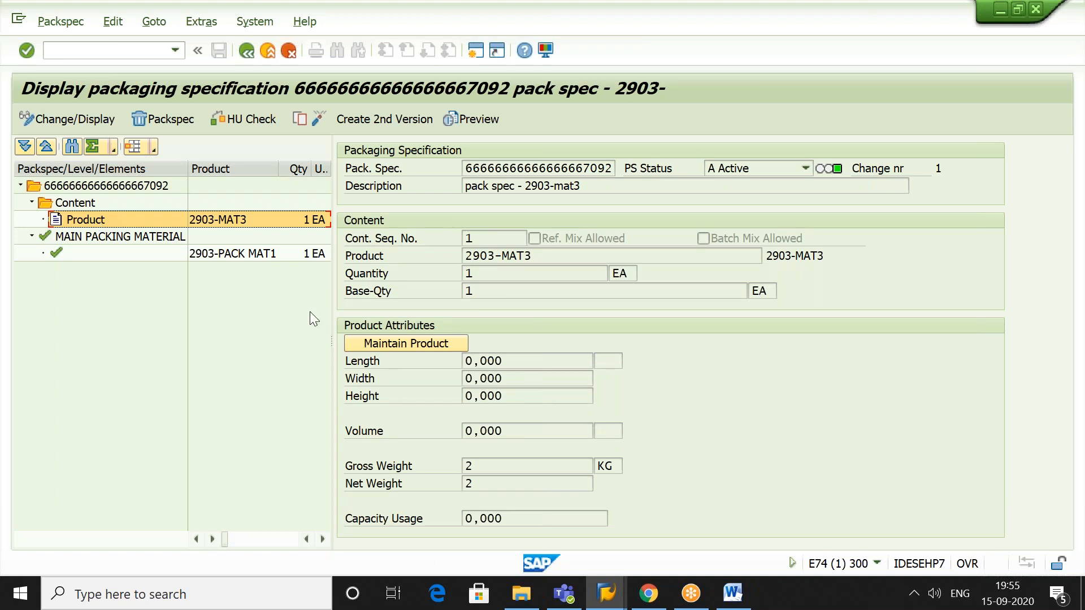
pyautogui.click(629, 187)
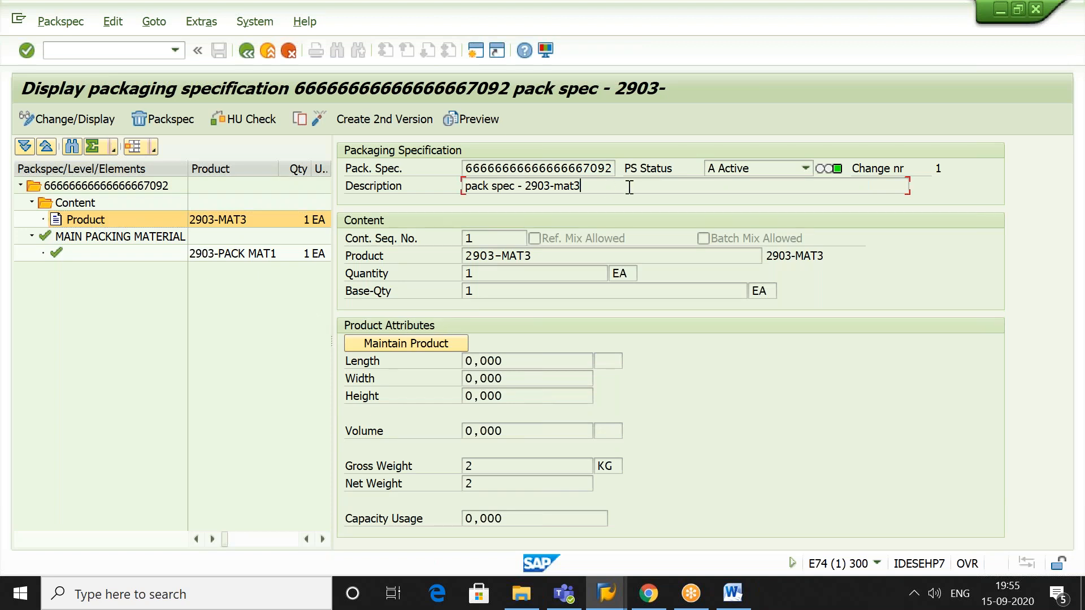
pyautogui.click(609, 255)
# - Compare the quantities of the MAIN PACKING MATERIAL level with the quantity of the content product
pyautogui.click(137, 238)
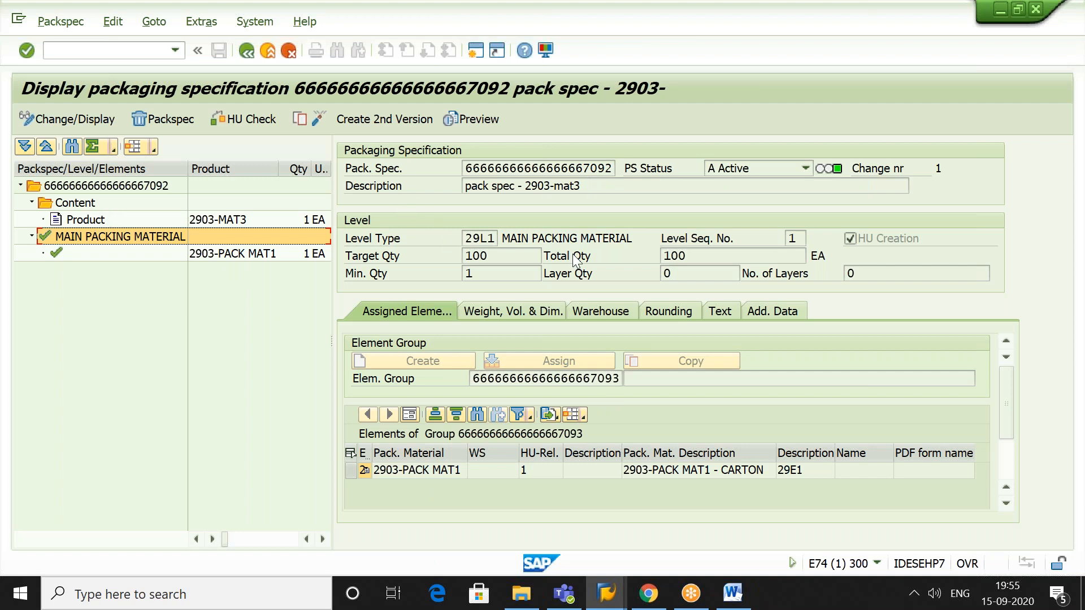
pyautogui.click(92, 223)
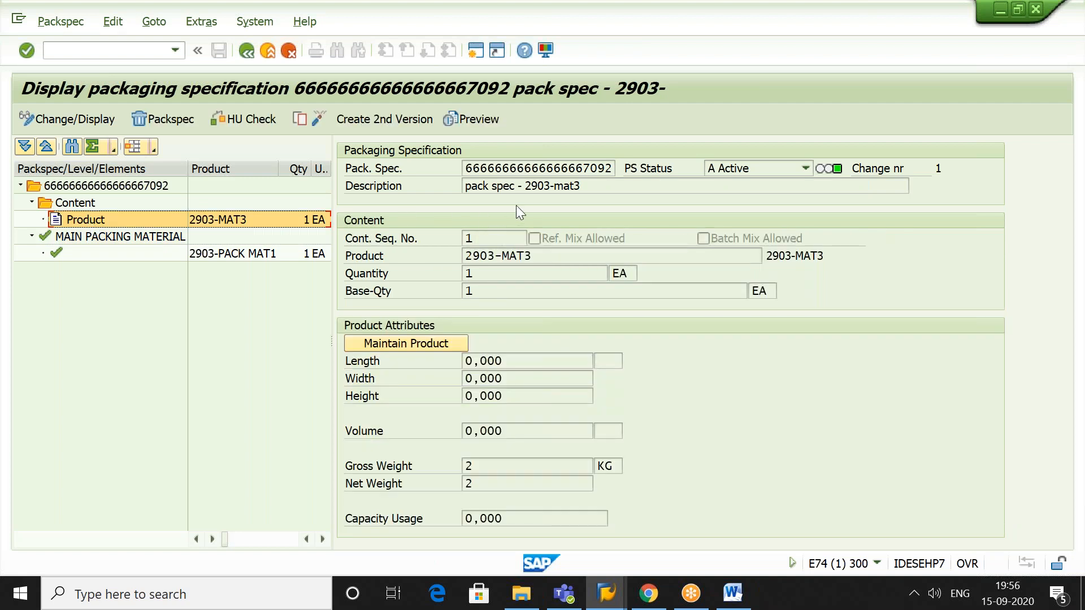
pyautogui.click(161, 239)
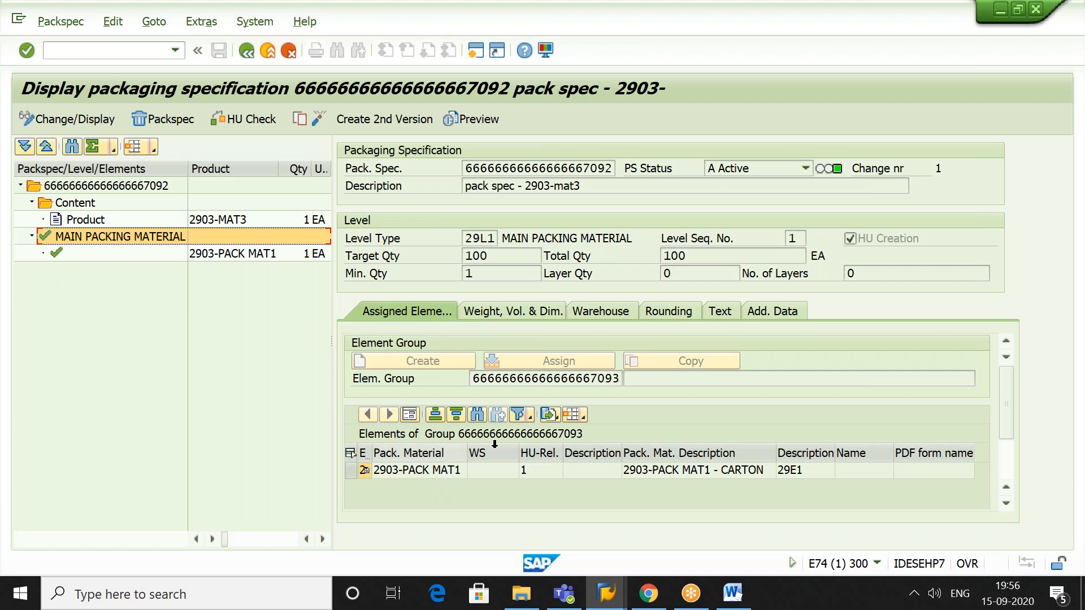
# - Examine the details of the 2903-PACK MAT1 element in form view, including element type, quantity and HU relevance
pyautogui.click(408, 415)
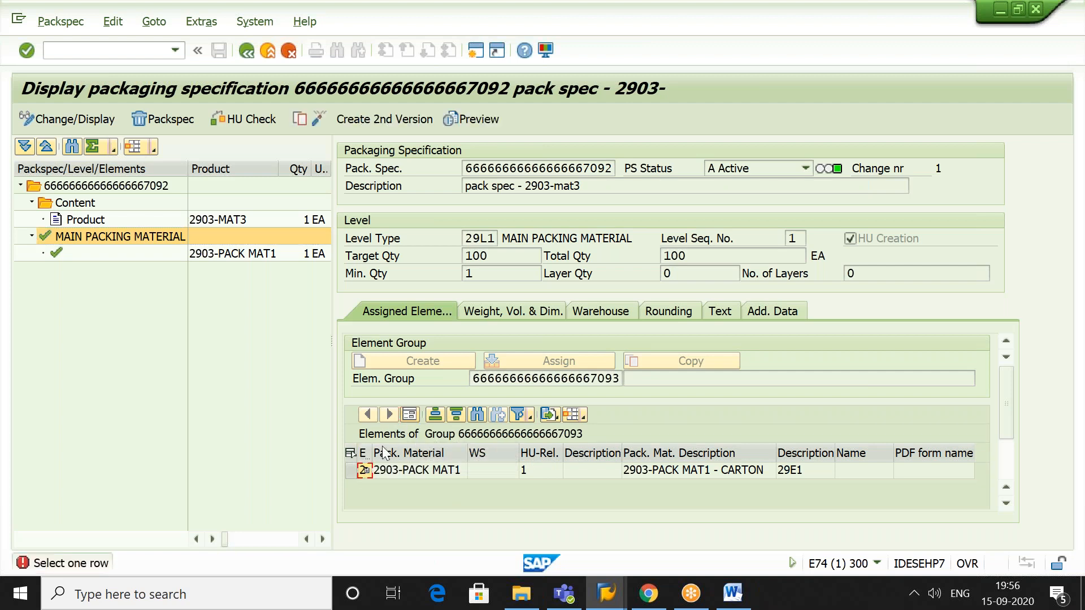
pyautogui.click(351, 453)
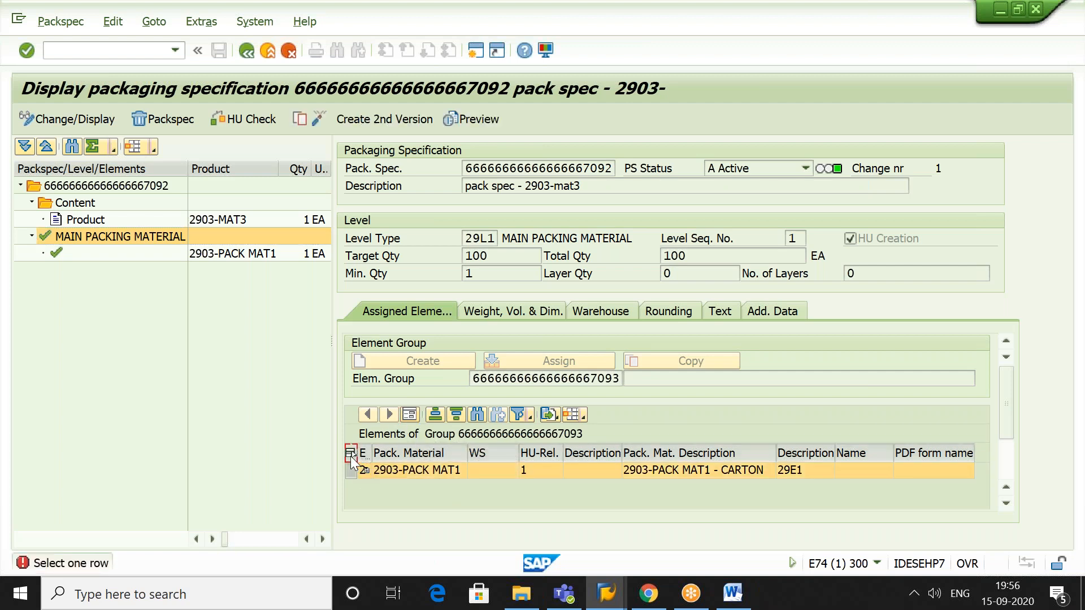
pyautogui.click(411, 414)
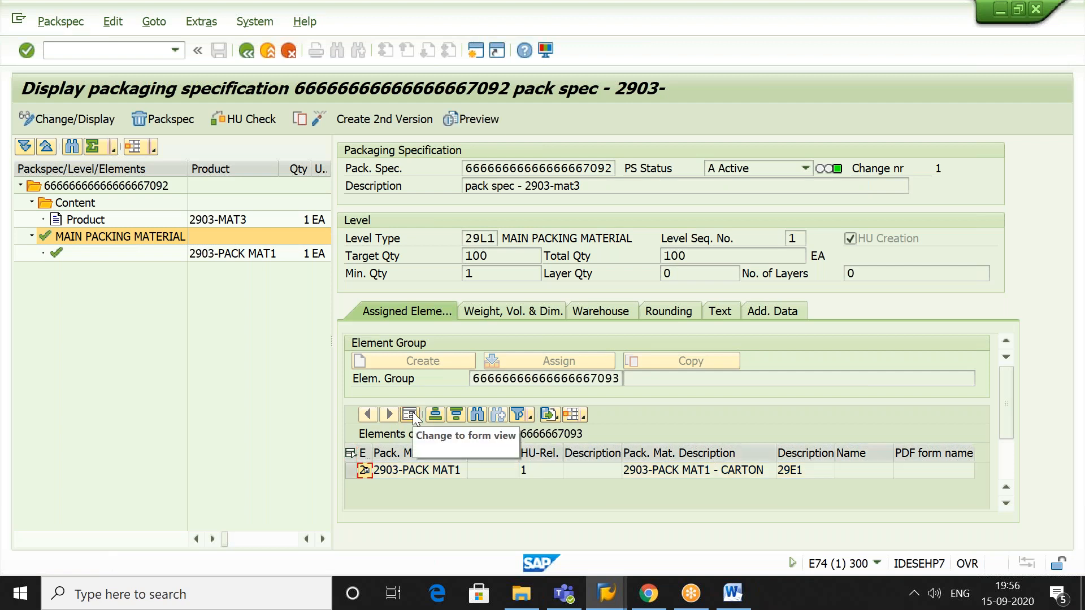
pyautogui.click(1005, 503)
pyautogui.click(1004, 489)
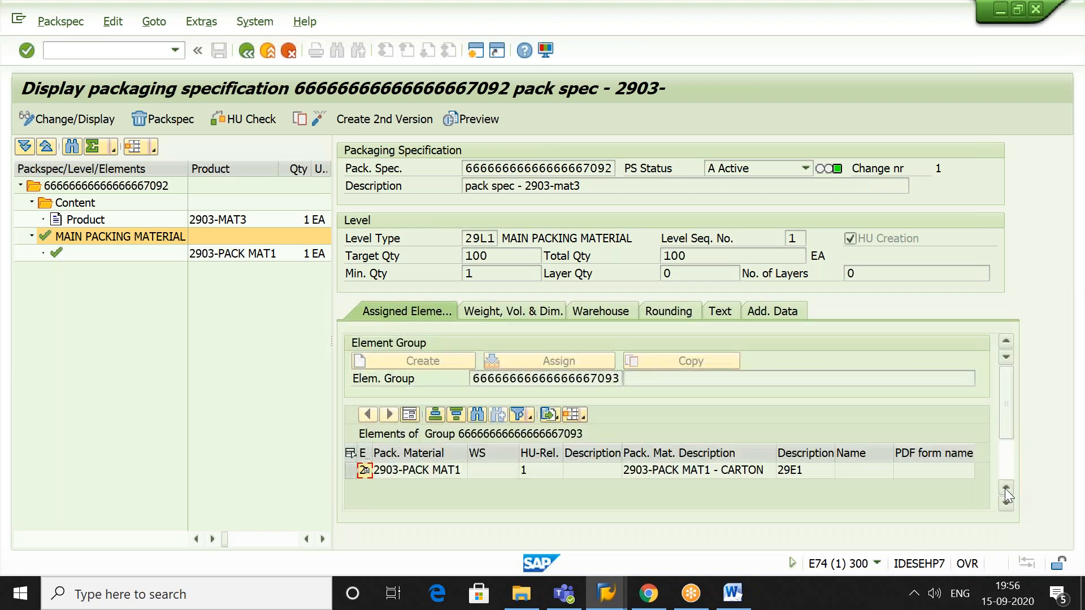
pyautogui.doubleClick(409, 476)
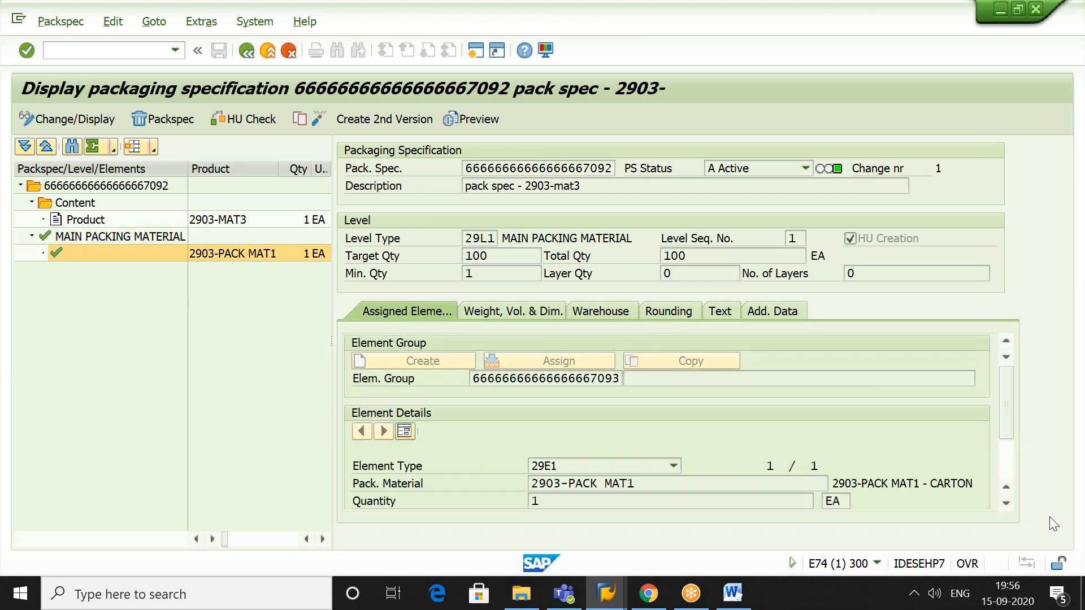
pyautogui.click(1005, 504)
pyautogui.click(1005, 504)
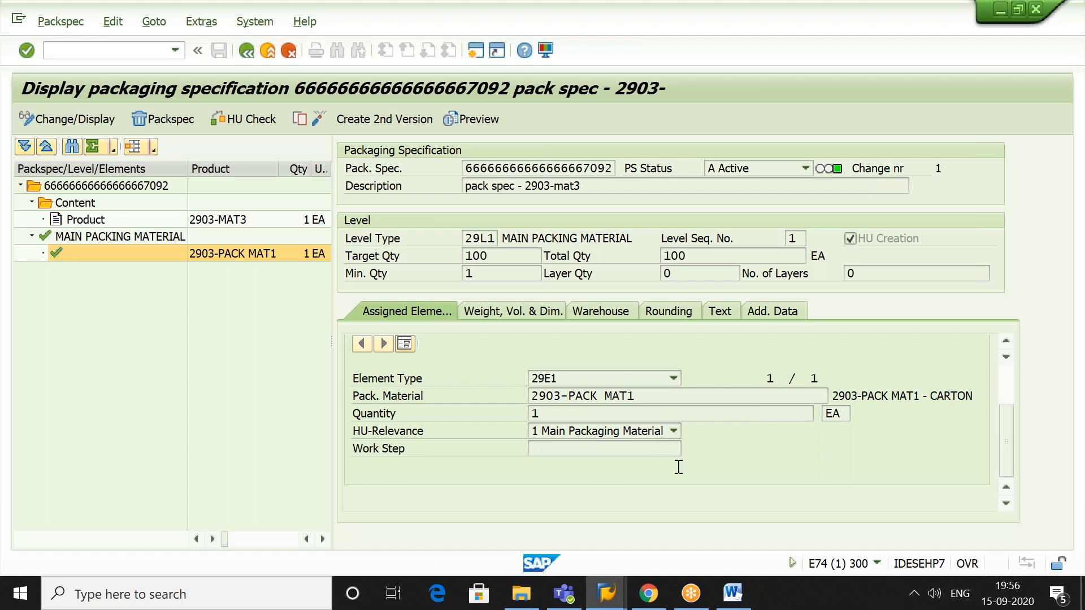
pyautogui.click(1006, 374)
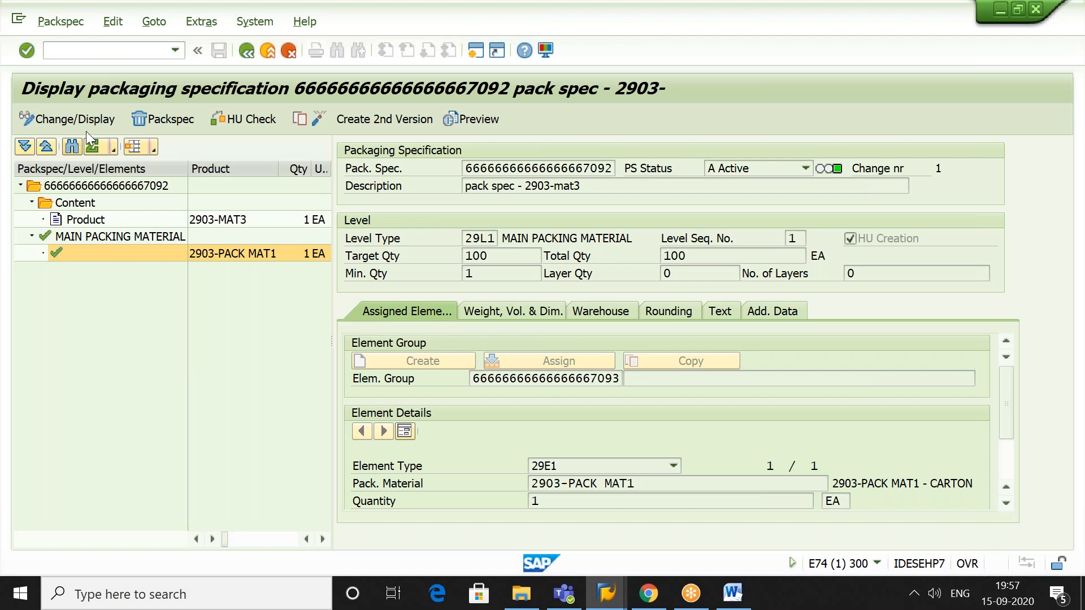
# - Open warehouse product maintenance with transaction /N/SCWM/MAT1
pyautogui.click(145, 50)
pyautogui.write('/N/SVM')
pyautogui.press('BackSpace')
pyautogui.press('BackSpace')
pyautogui.write('CWM/MAT1')
pyautogui.press('Return')
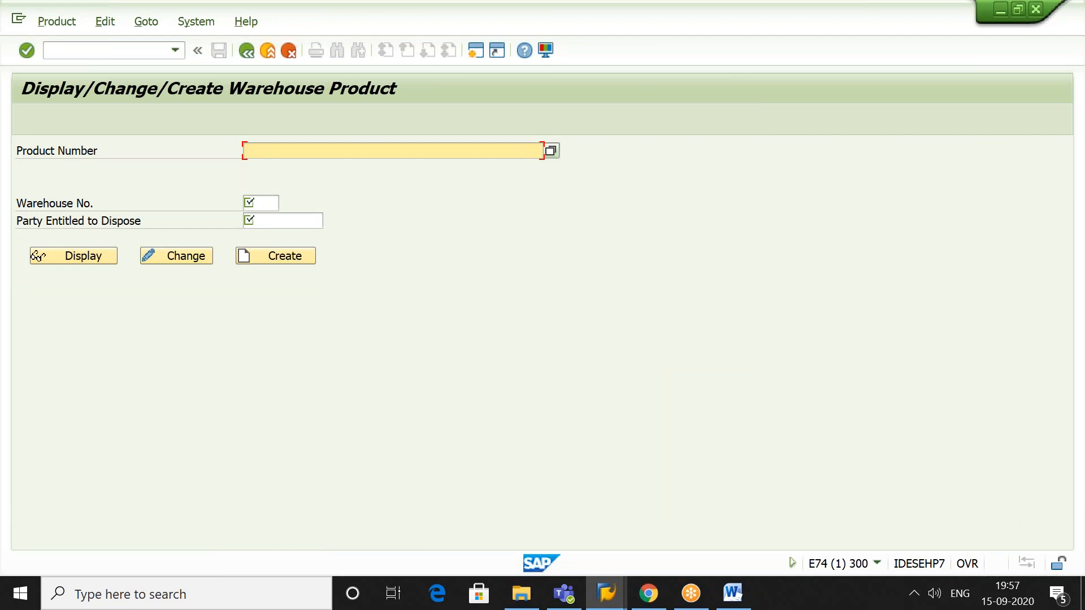
# - Open product 2903-MAT3 for change in warehouse 2903 with party entitled to dispose VEN10-2903
pyautogui.press('Down')
pyautogui.press('Return')
pyautogui.press('Tab')
pyautogui.press('Down')
pyautogui.press('Return')
pyautogui.press('Return')
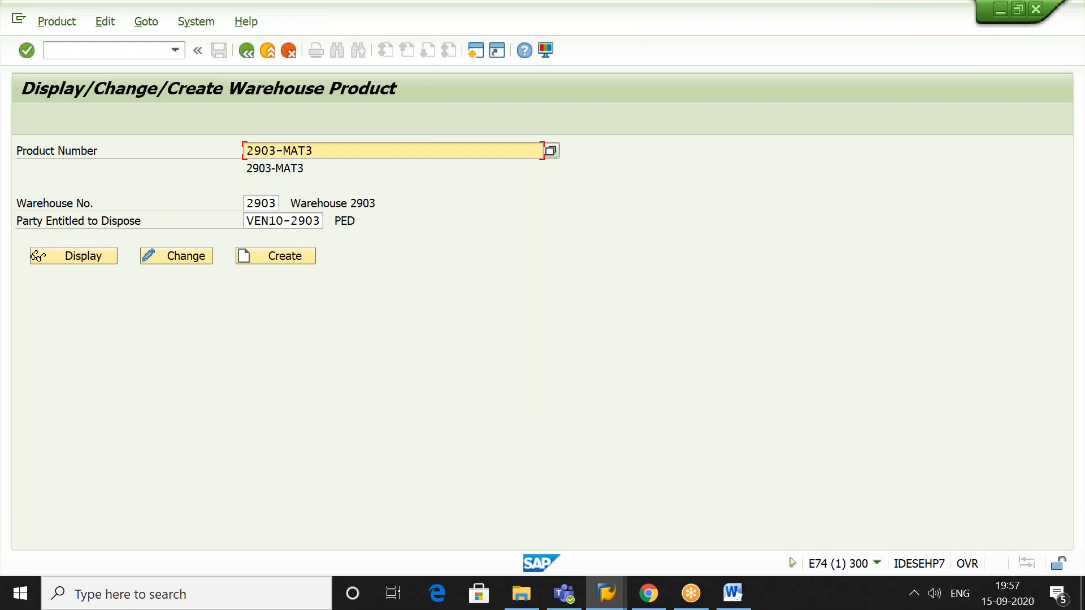
pyautogui.click(190, 257)
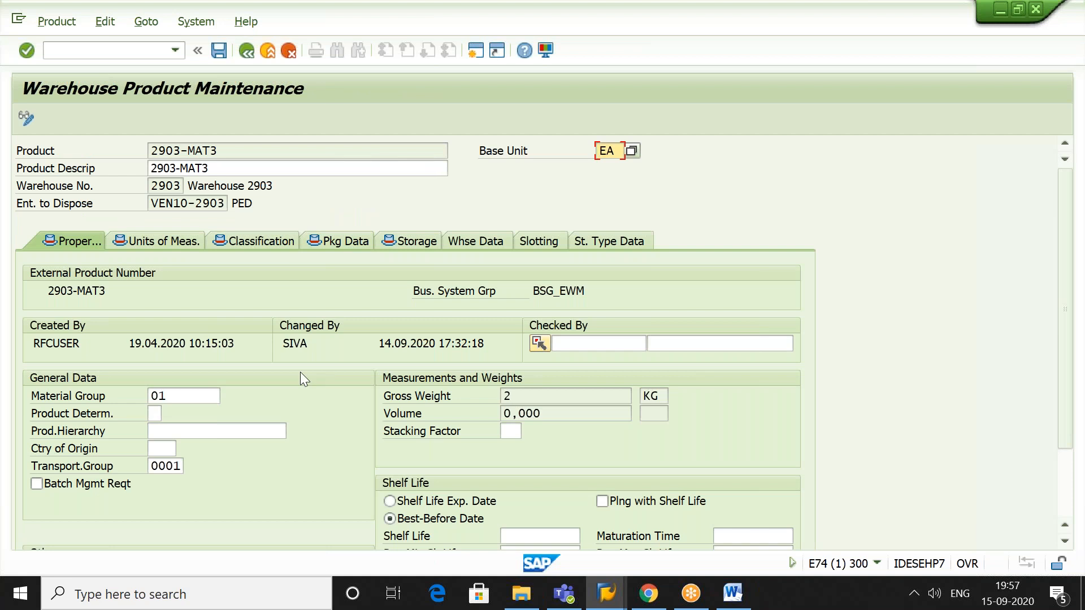
# - Examine the product's process type determination indicator and packaging data, and return to the product selection screen
pyautogui.click(495, 241)
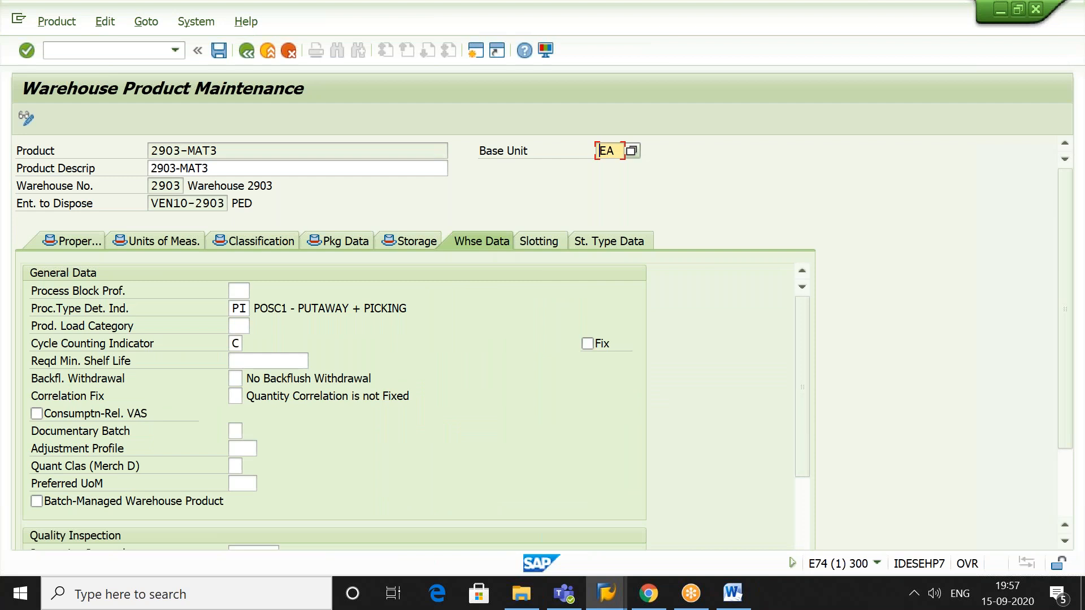
pyautogui.click(239, 308)
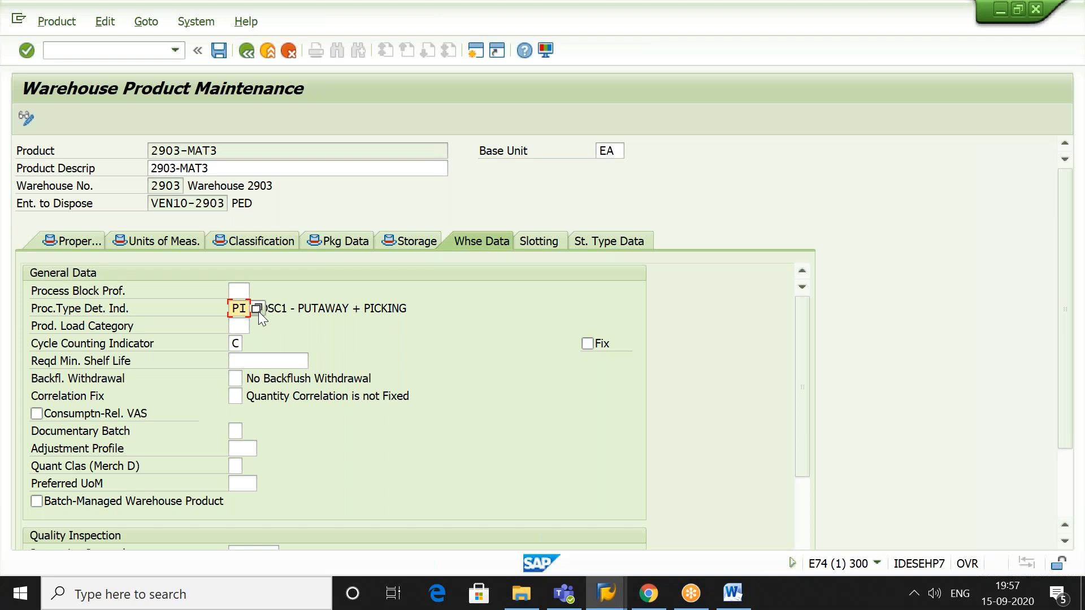
pyautogui.click(351, 237)
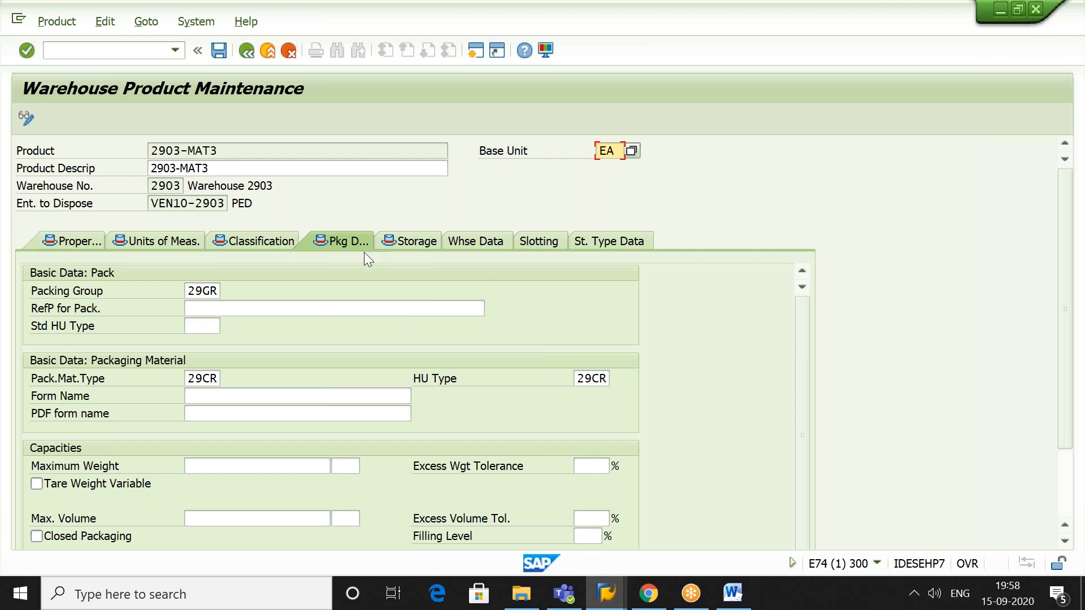
pyautogui.click(248, 56)
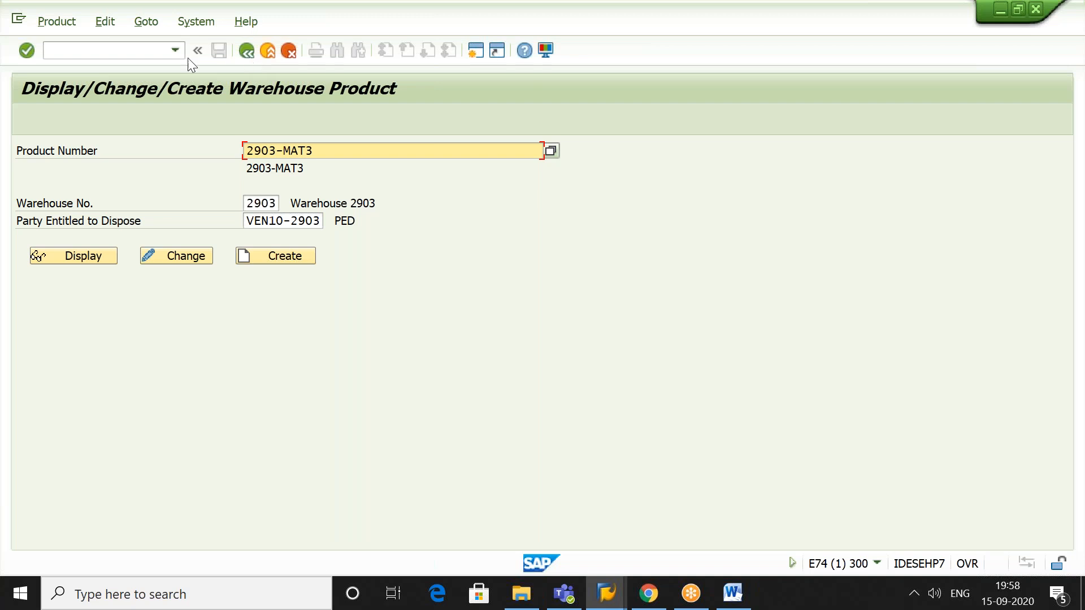
# - Leave warehouse product maintenance and return to SAP Easy Access with transaction code /N
pyautogui.click(141, 49)
pyautogui.write('/N')
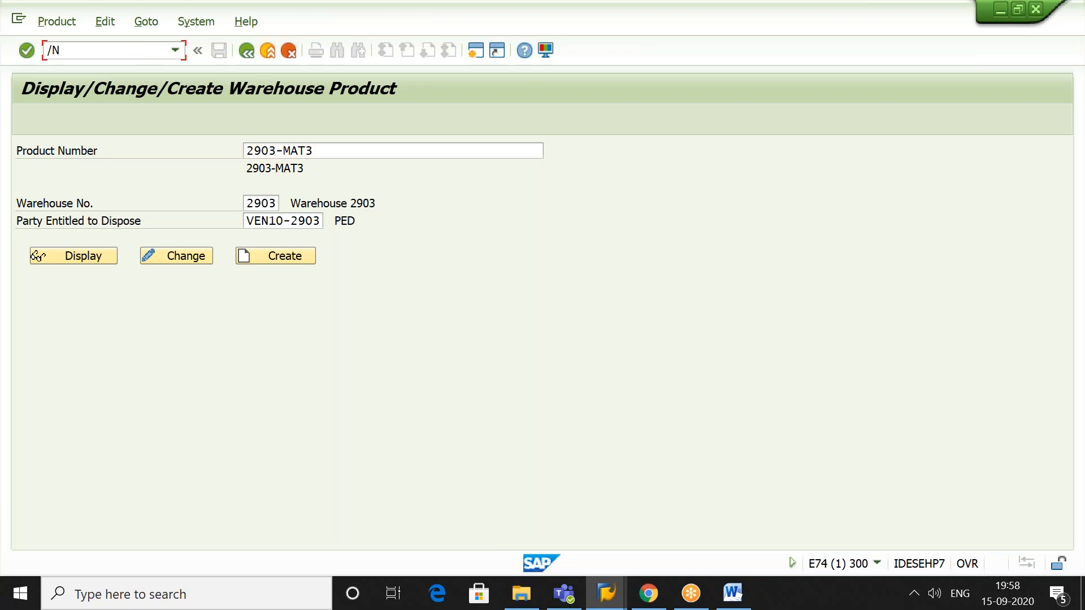
pyautogui.press('Return')
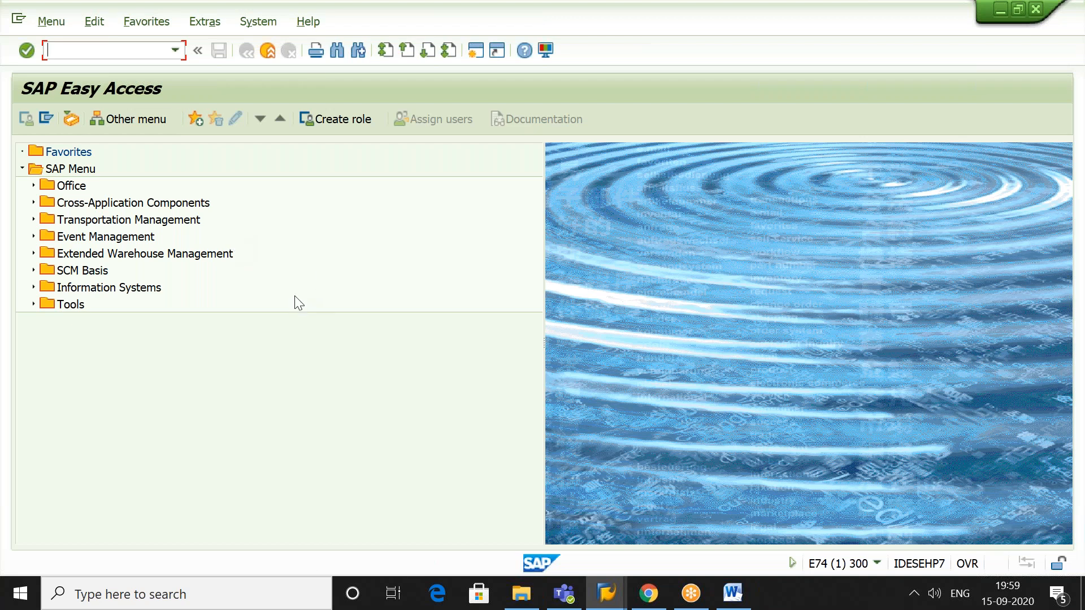
pyautogui.moveTo(607, 597)
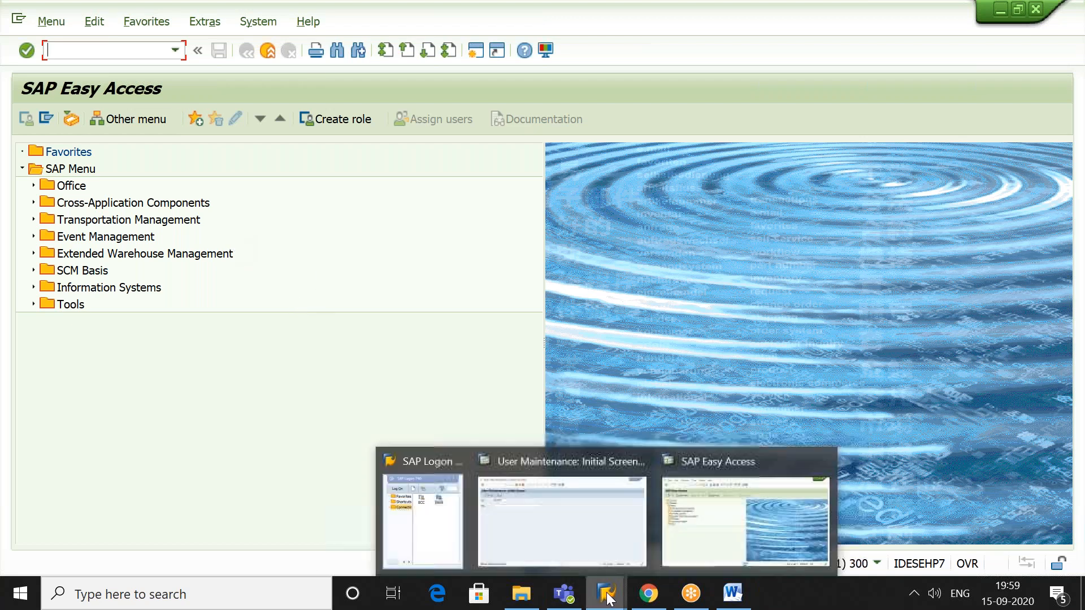
# - Open the SAP Reference IMG with transaction SPRO from SAP Easy Access
pyautogui.click(696, 558)
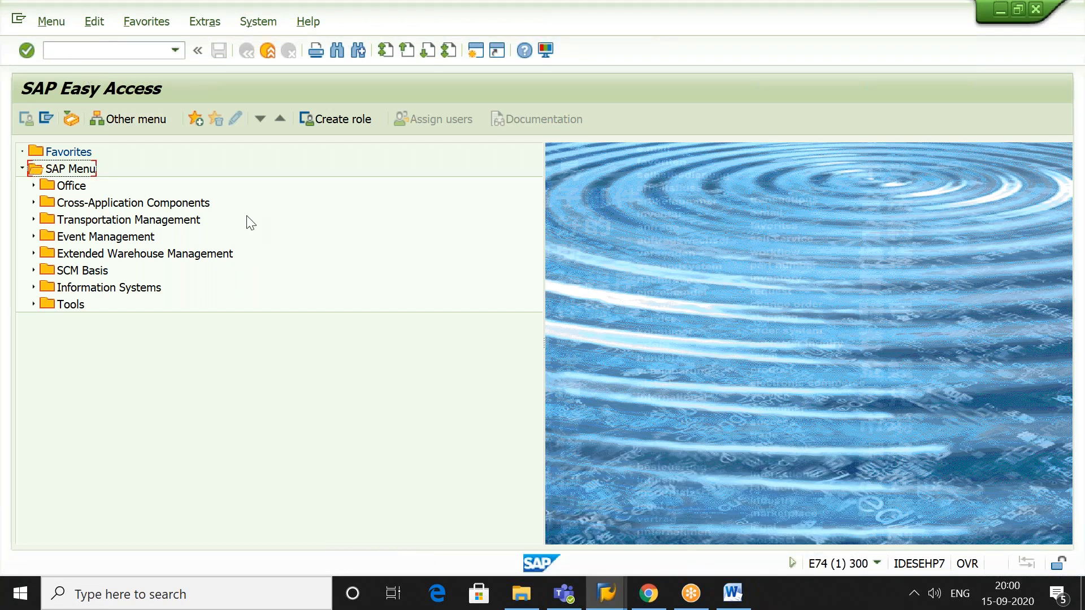
pyautogui.click(113, 51)
pyautogui.write('SPRO')
pyautogui.press('Return')
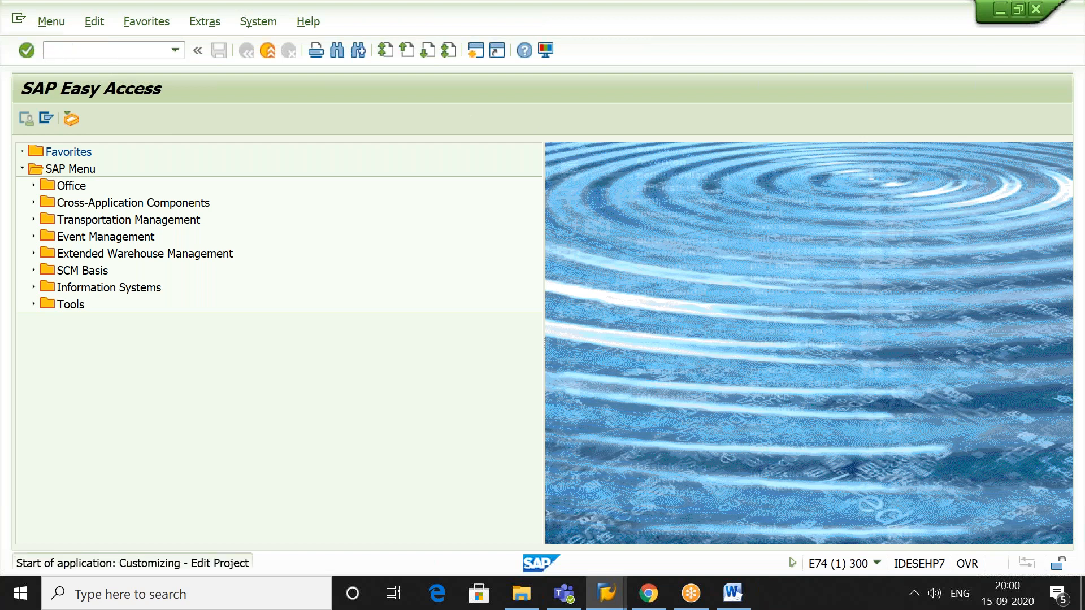
pyautogui.click(104, 119)
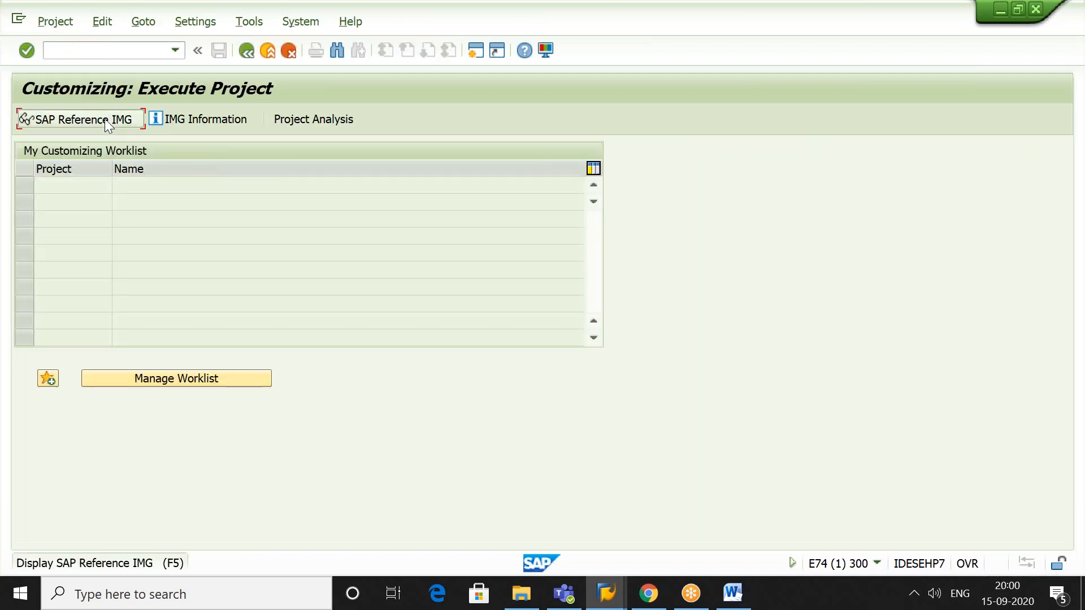
# - Expand the IMG through SCM Extended Warehouse Management and Extended Warehouse Management to Cross-Process Settings
pyautogui.click(147, 290)
pyautogui.doubleClick(147, 287)
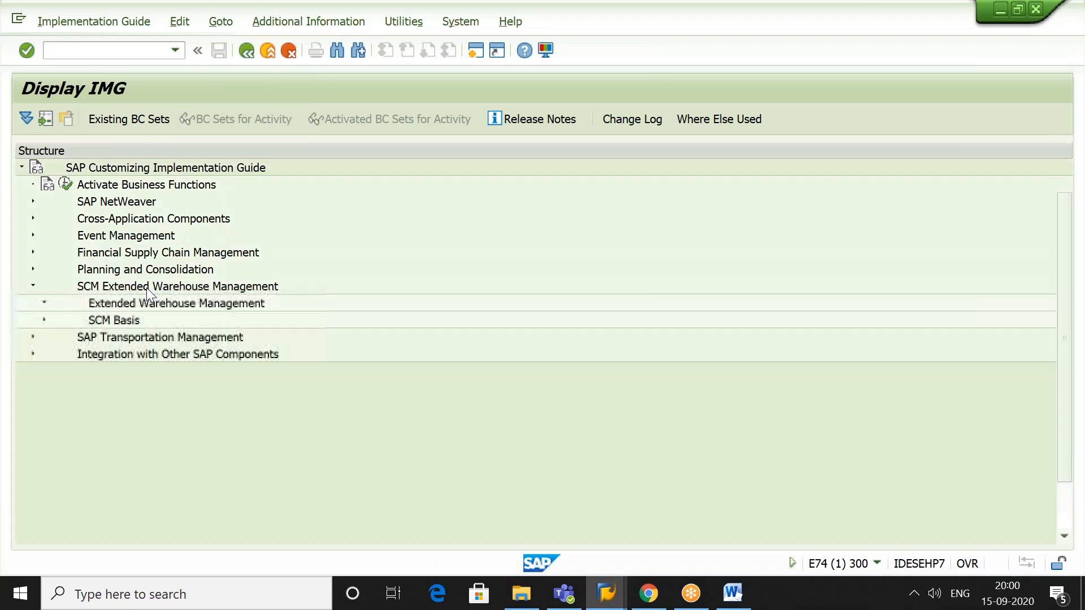
pyautogui.press('Down')
pyautogui.press('Down')
pyautogui.press('Down')
pyautogui.press('Down')
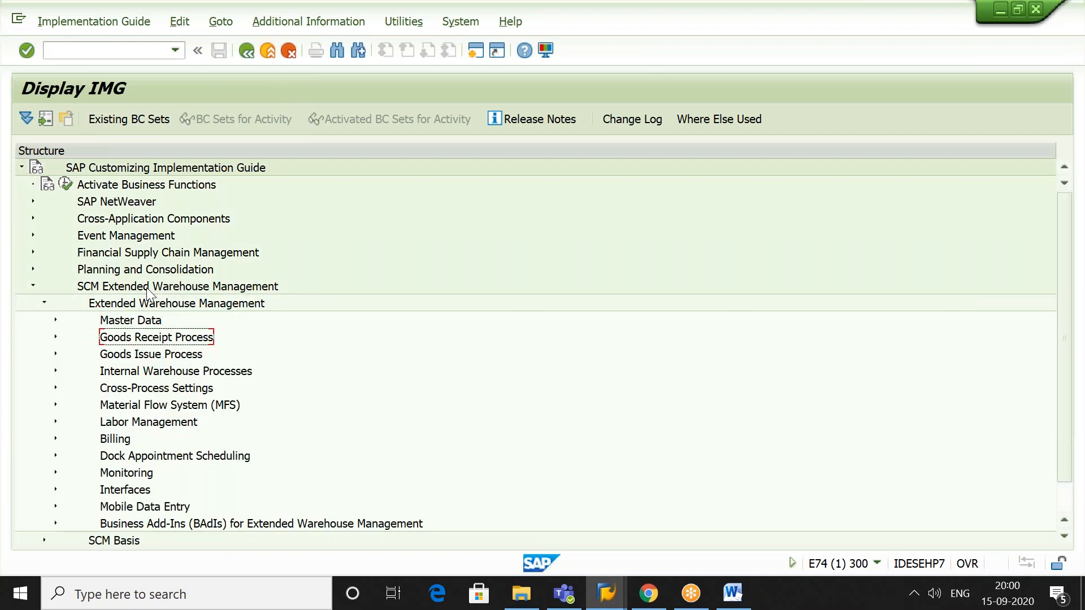
pyautogui.press('Right')
pyautogui.press('Down')
pyautogui.press('Down')
pyautogui.press('Down')
pyautogui.press('Down')
pyautogui.press('Down')
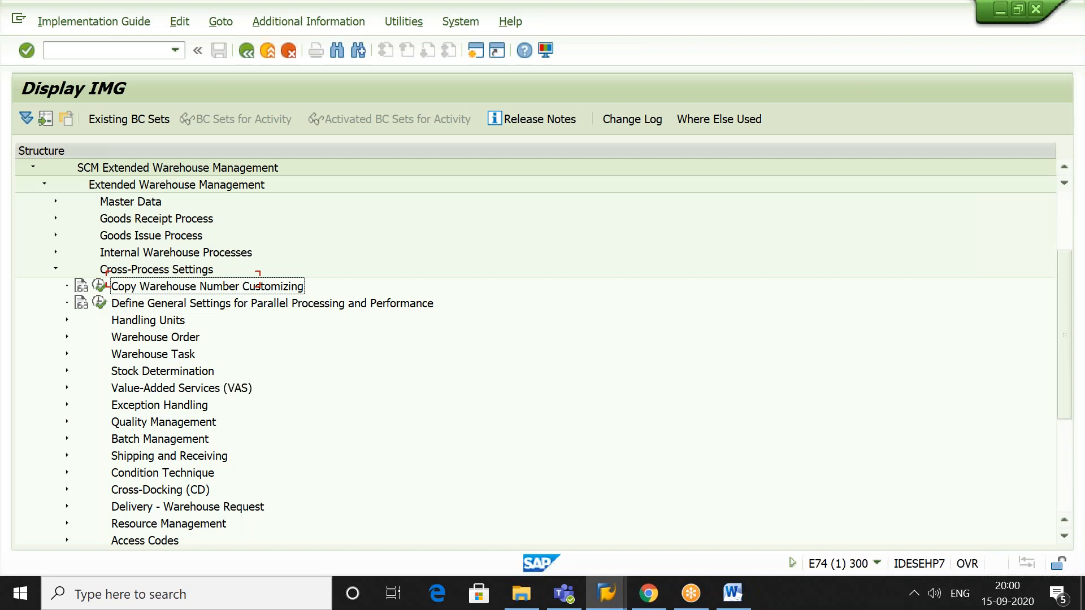
# - Open the Define Warehouse Process Type activity under Warehouse Task in Cross-Process Settings
pyautogui.press('Right')
pyautogui.press('Down')
pyautogui.press('Down')
pyautogui.press('Down')
pyautogui.press('Down')
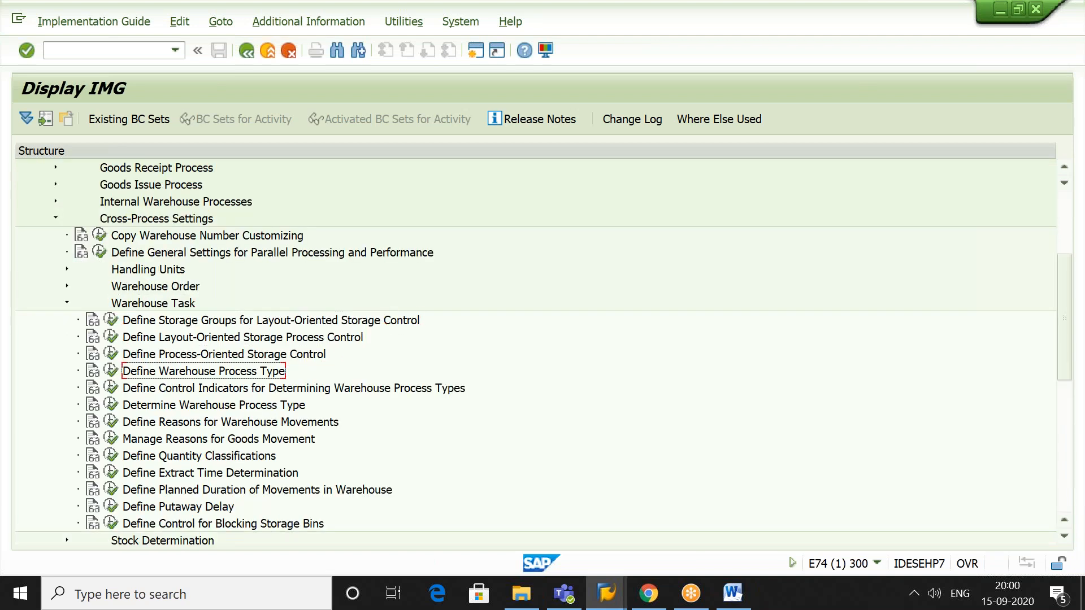
pyautogui.click(113, 372)
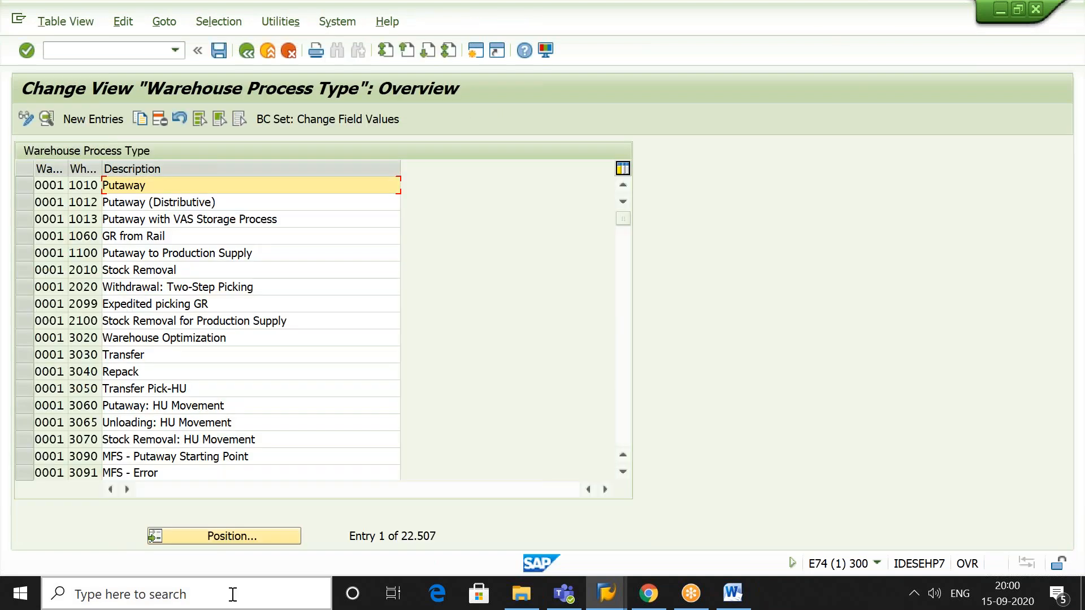
# - Position the process type list at warehouse 2903 and open the details of process type TEST
pyautogui.click(248, 537)
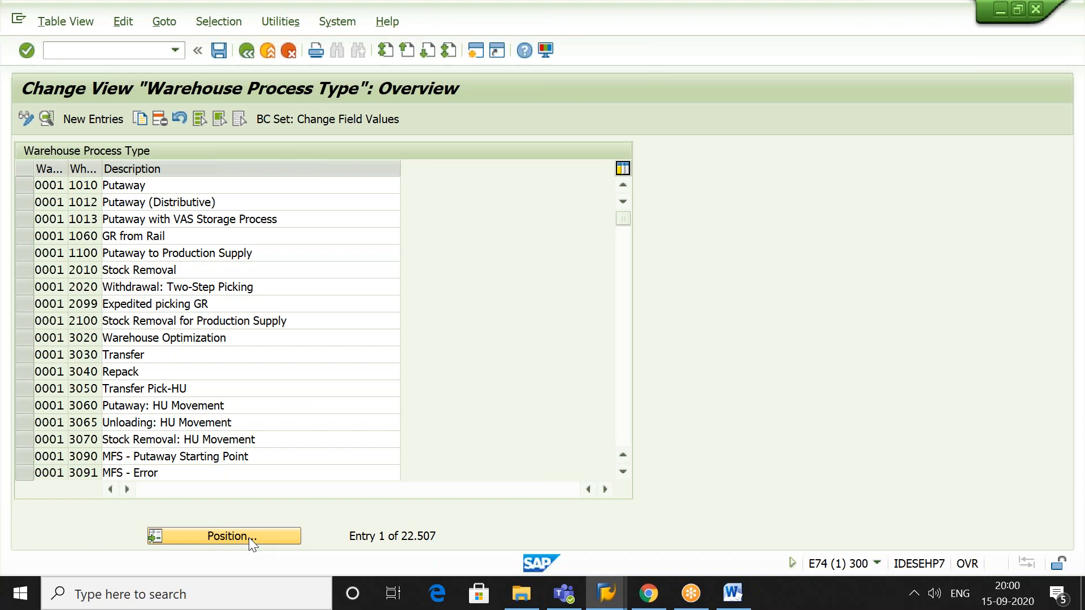
pyautogui.write('2903')
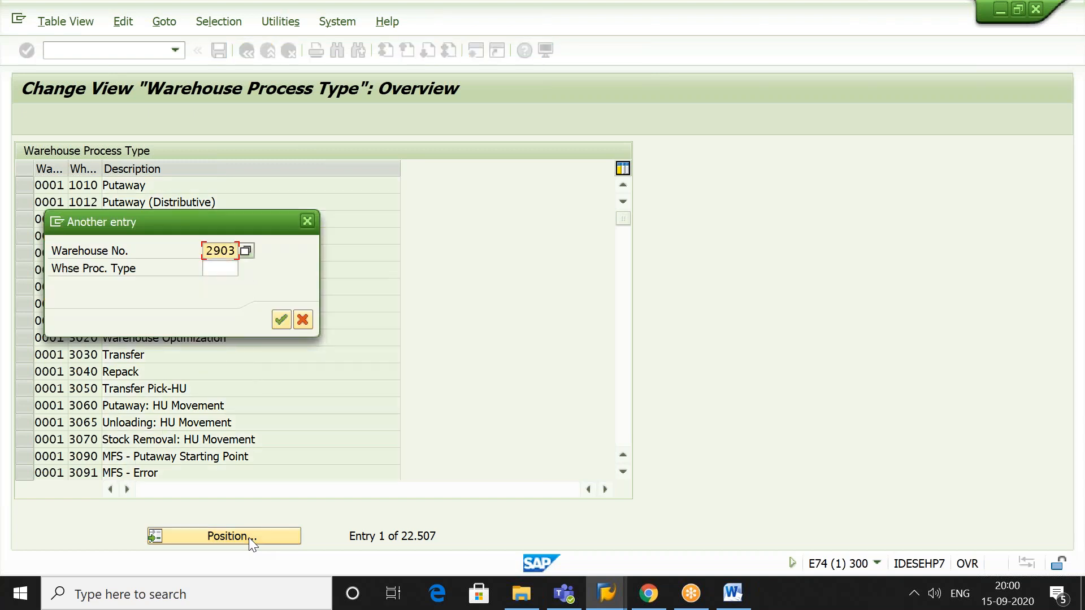
pyautogui.press('Return')
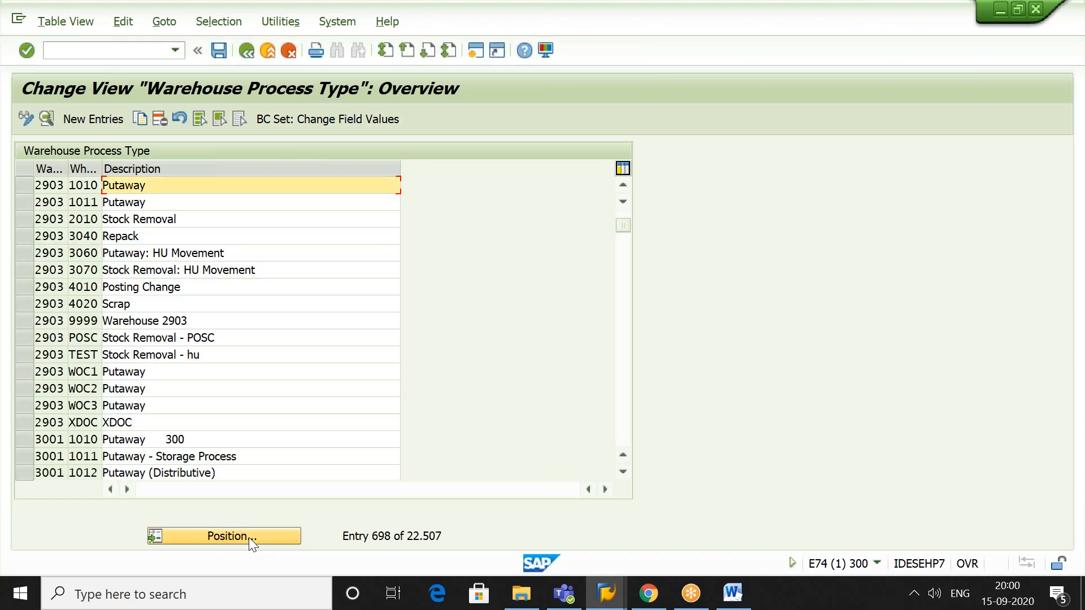
pyautogui.click(18, 350)
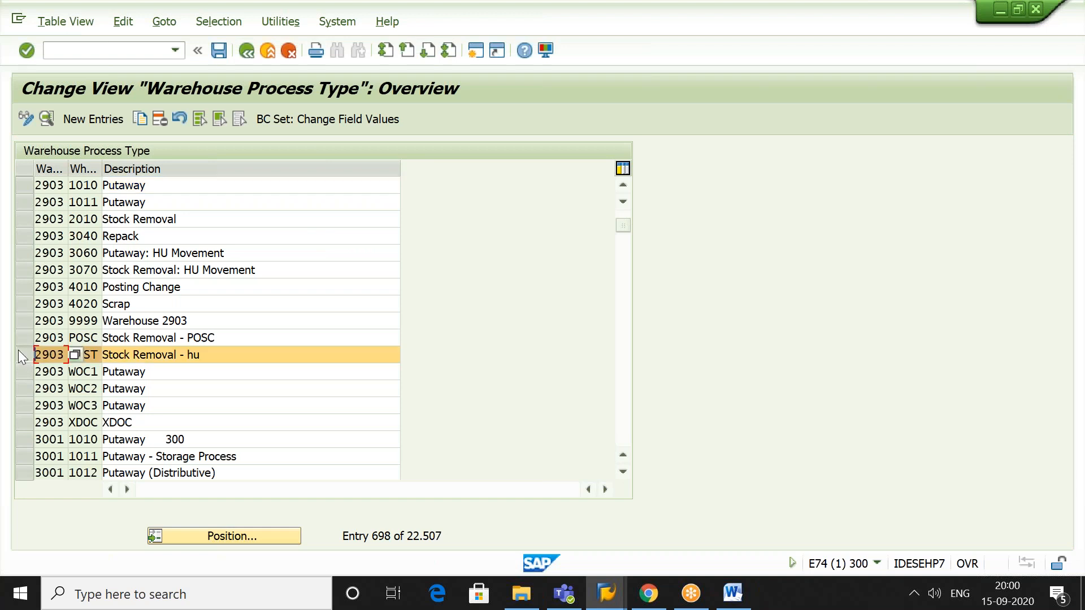
pyautogui.click(256, 356)
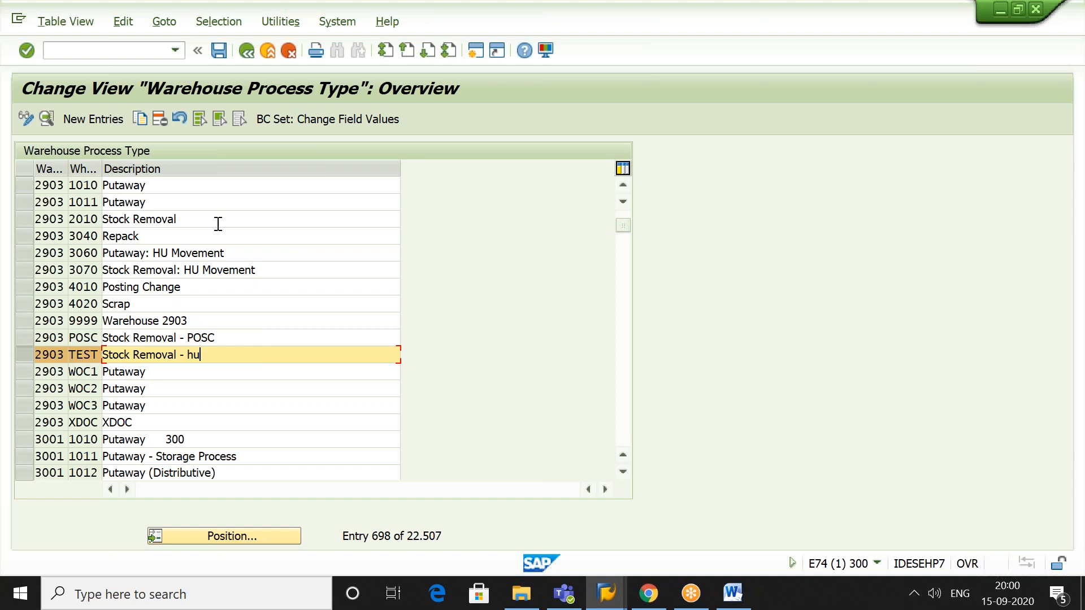
pyautogui.doubleClick(227, 354)
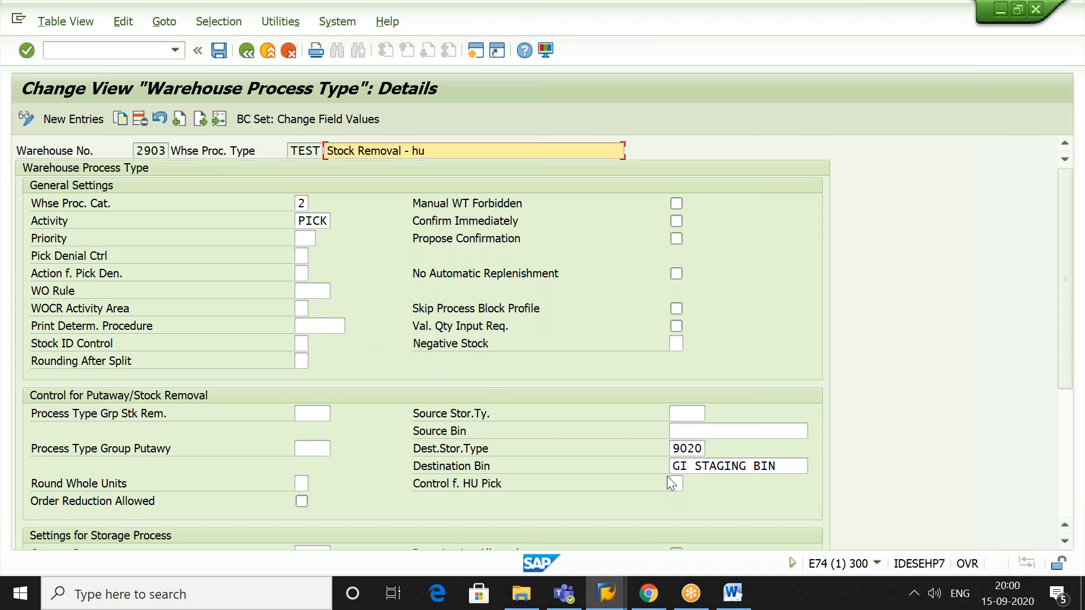
# - Examine the destination storage type and destination bin of process type TEST, and return to the overview
pyautogui.click(691, 451)
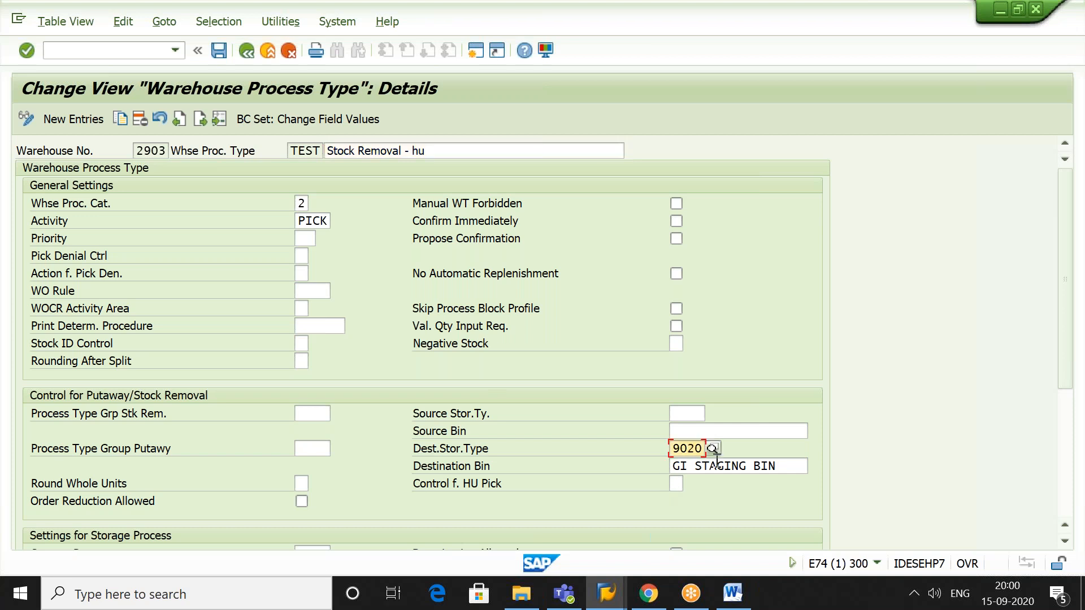
pyautogui.click(783, 465)
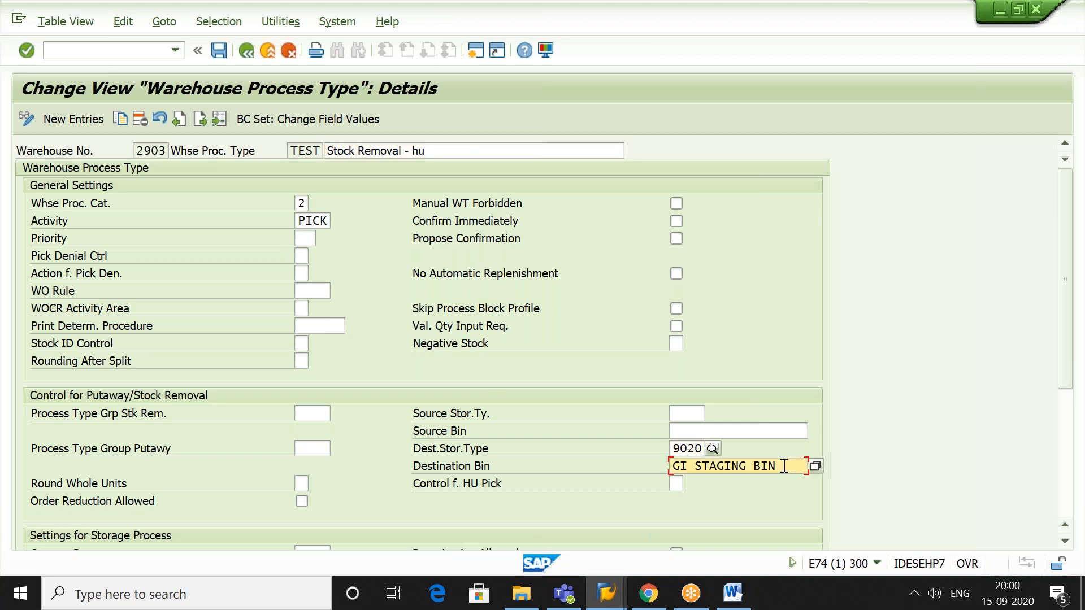
pyautogui.click(677, 448)
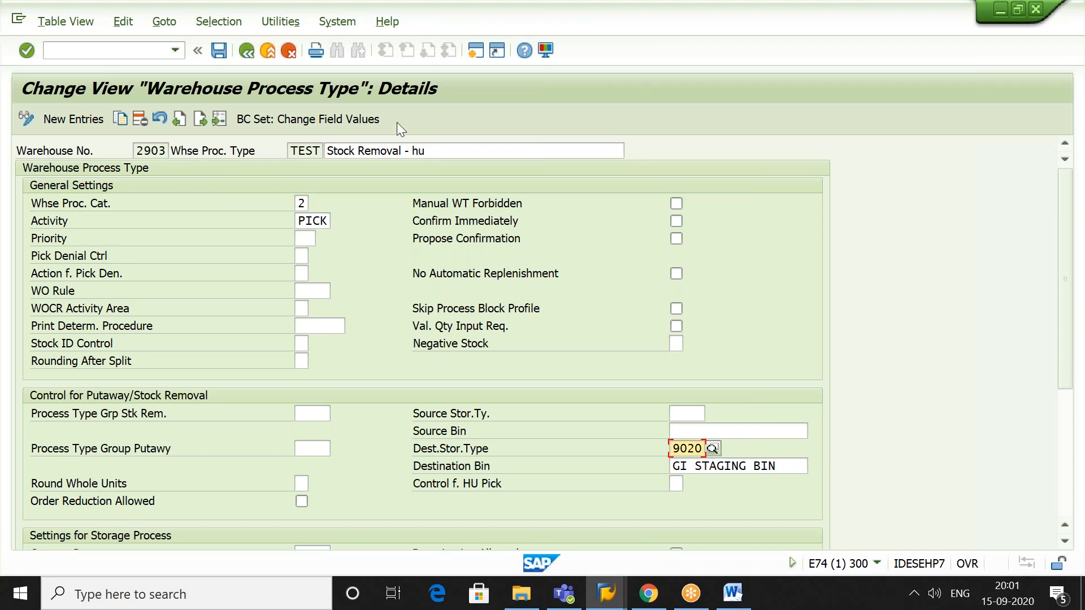
pyautogui.click(246, 52)
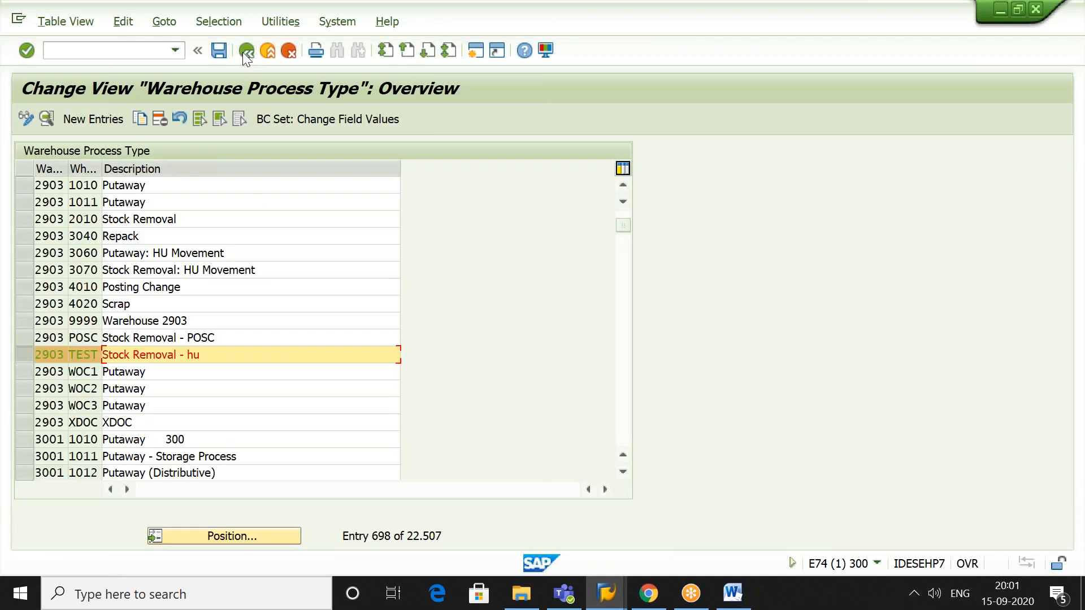
# - Reopen process type TEST to review its full details, and go back to the IMG structure
pyautogui.doubleClick(269, 353)
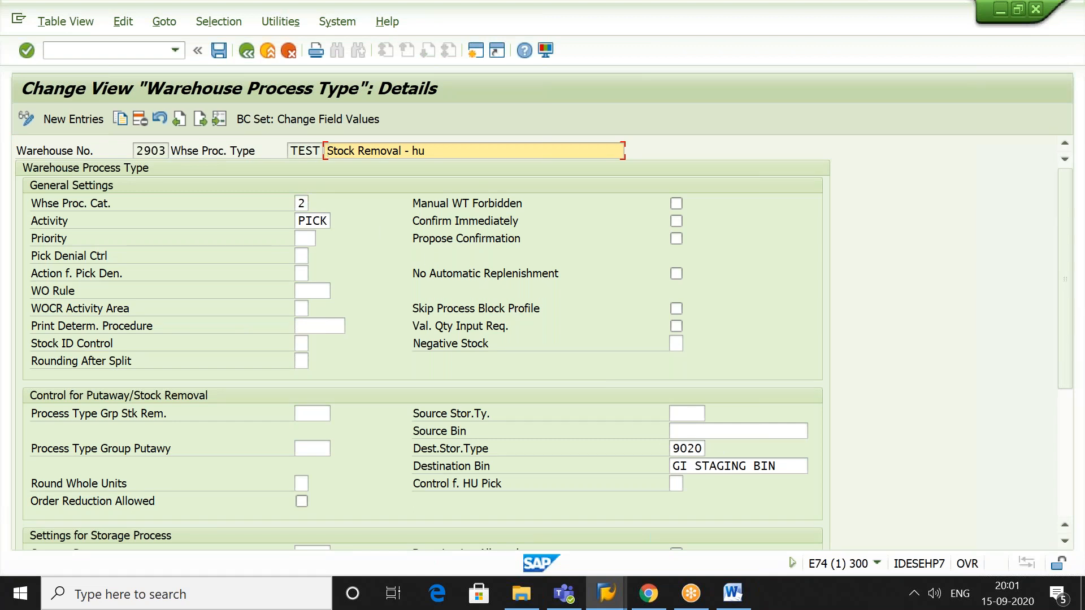
pyautogui.moveTo(1062, 320); pyautogui.dragTo(1068, 409)
pyautogui.moveTo(1069, 410); pyautogui.dragTo(1059, 249)
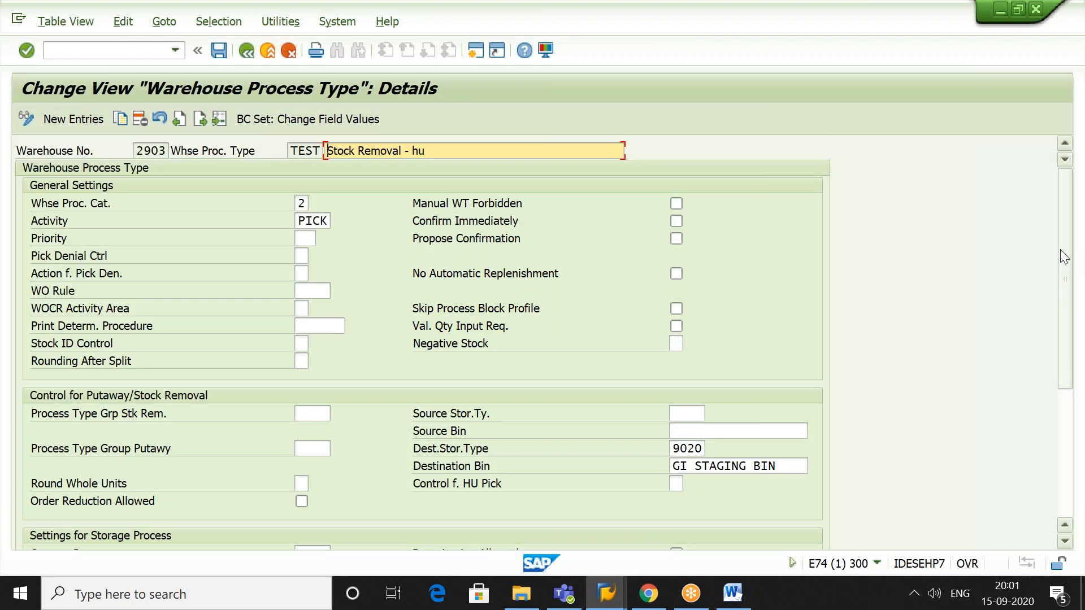
pyautogui.click(248, 50)
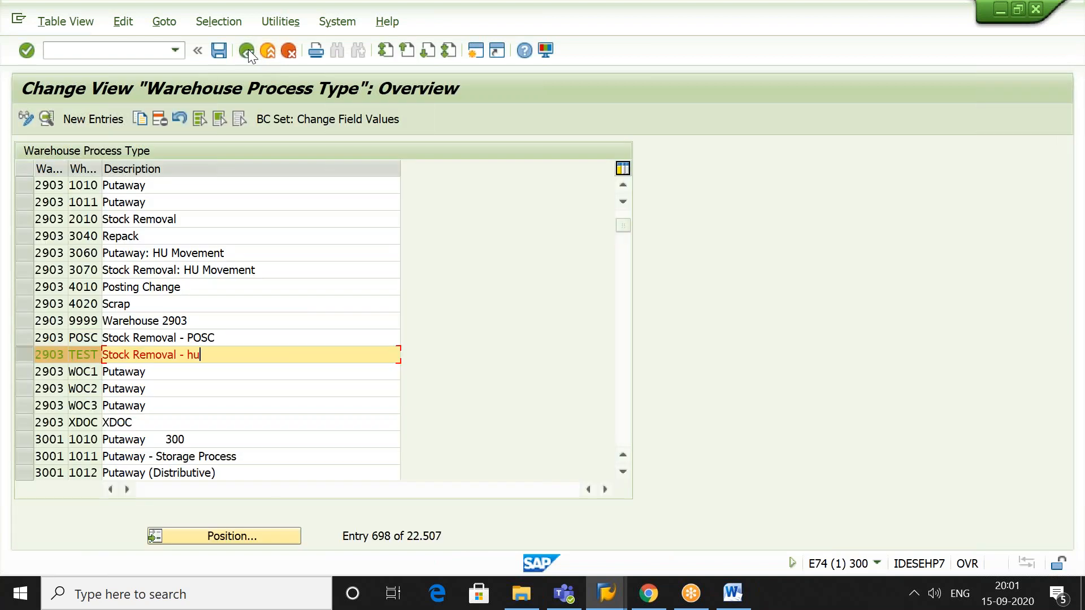
pyautogui.click(248, 51)
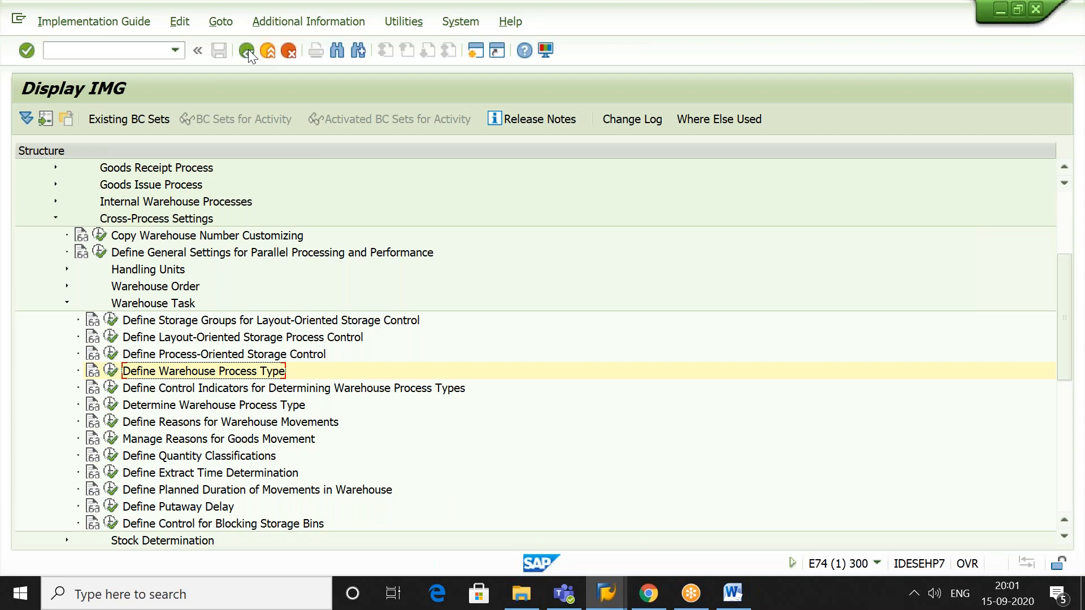
# - Open the Define Process-Oriented Storage Control activity at its External Storage Process Step view
pyautogui.press('Up')
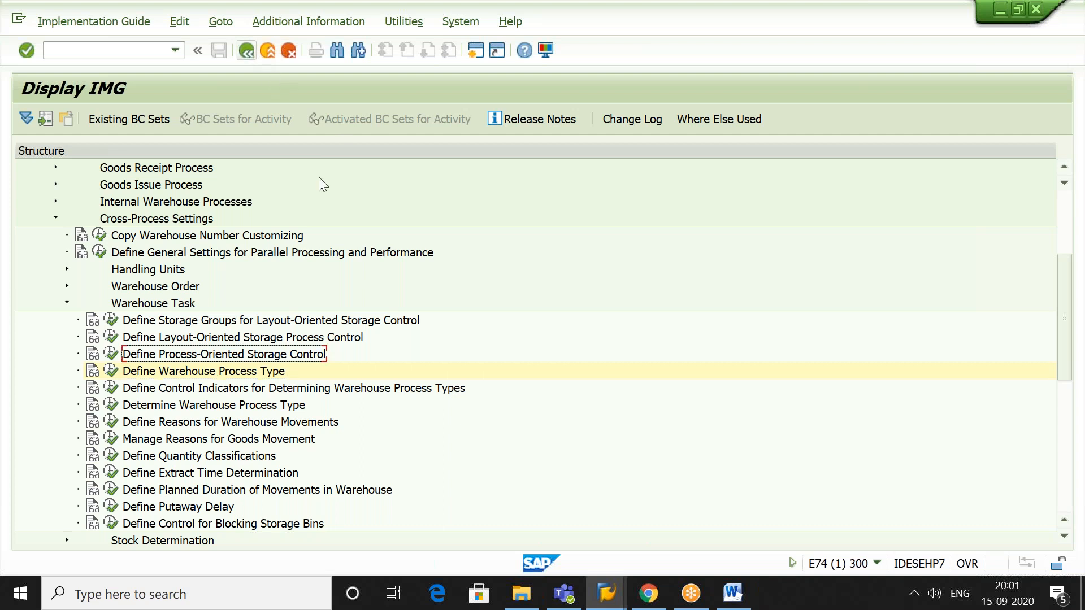
pyautogui.click(111, 354)
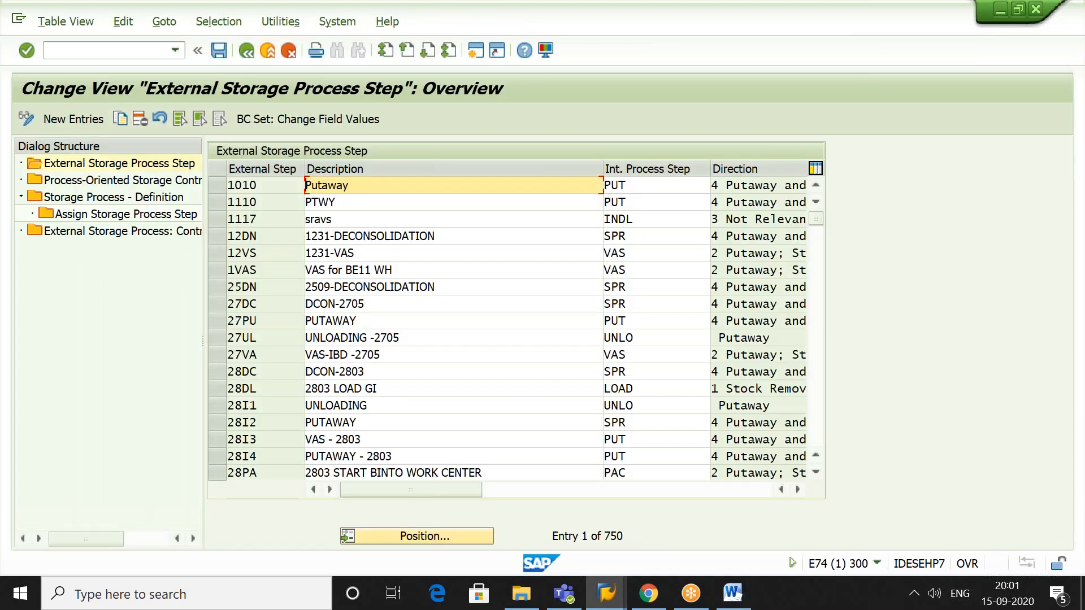
pyautogui.click(164, 162)
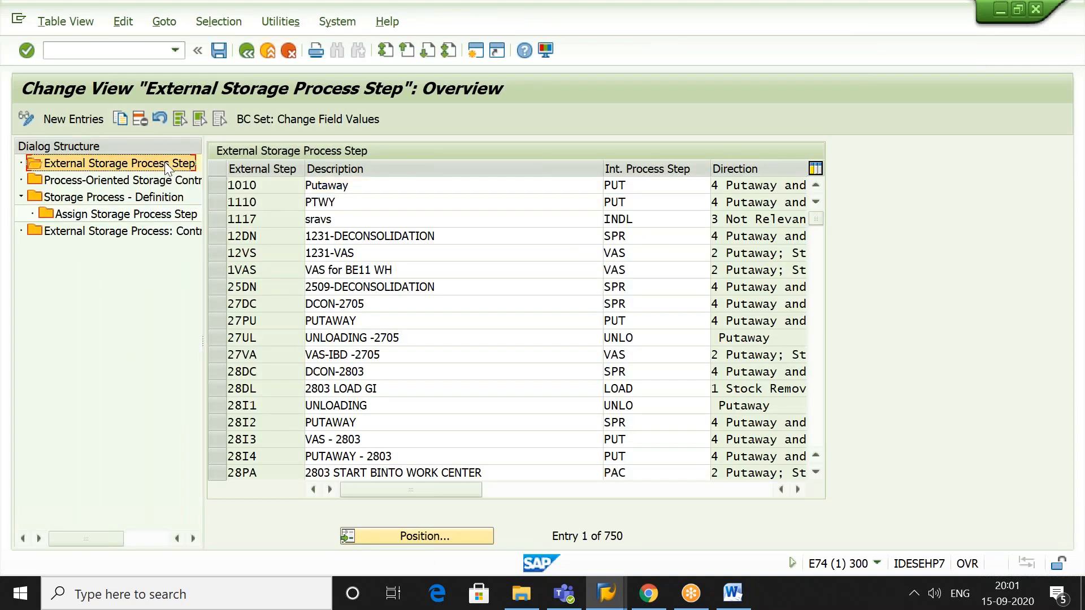
# - Find the external steps matching 29* and position the list at step 29PC
pyautogui.click(473, 537)
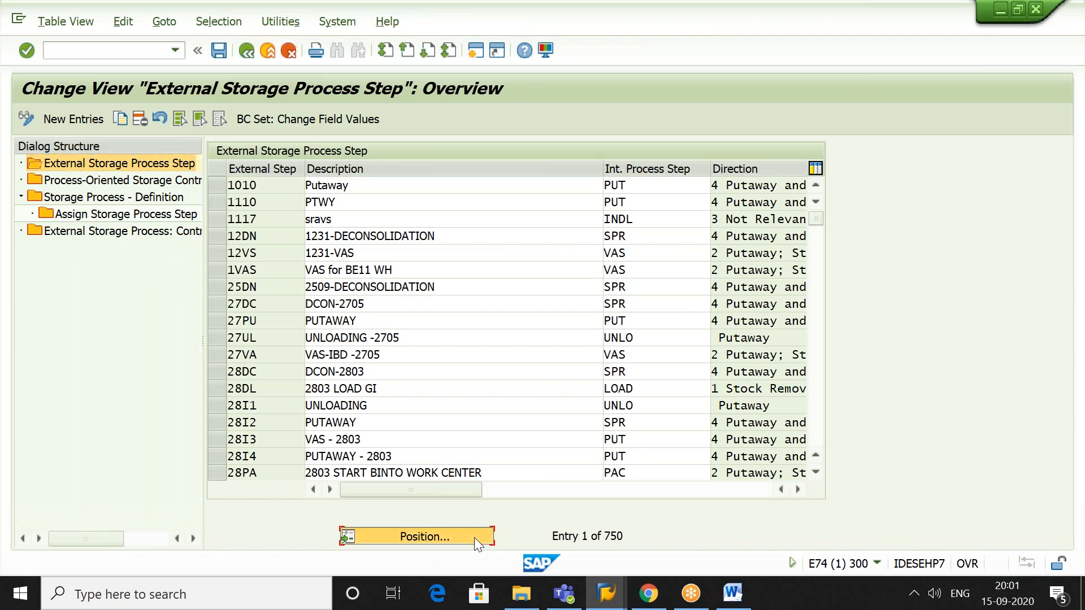
pyautogui.write('29')
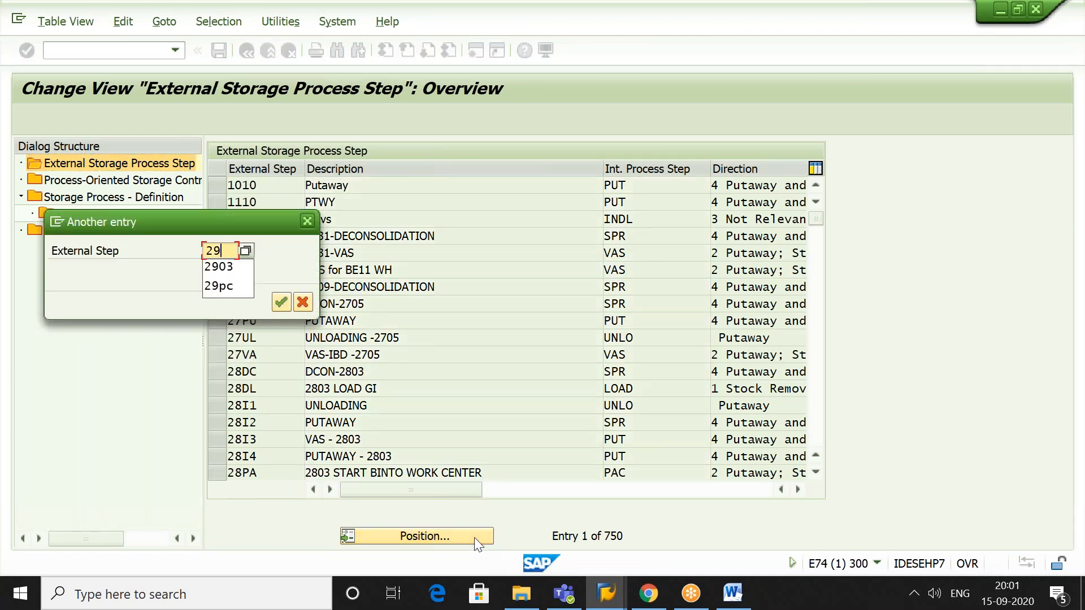
pyautogui.write('*')
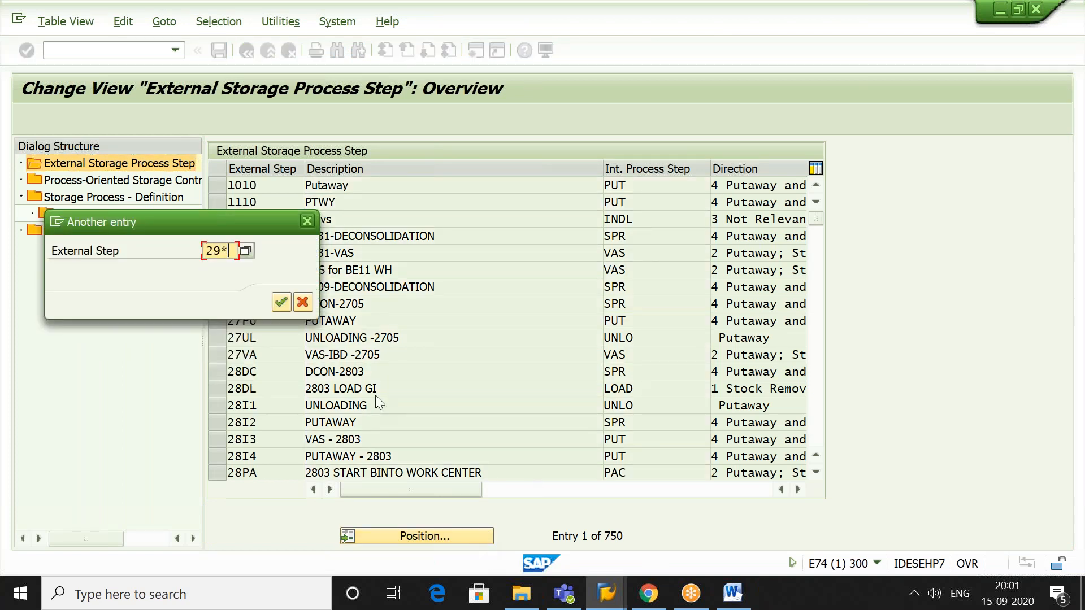
pyautogui.click(246, 252)
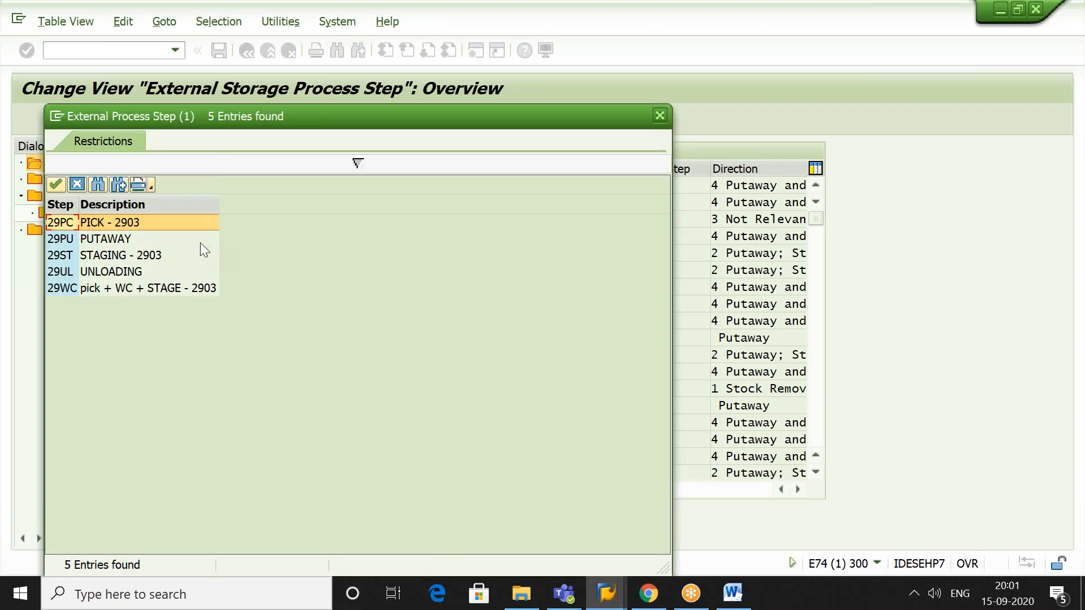
pyautogui.doubleClick(171, 223)
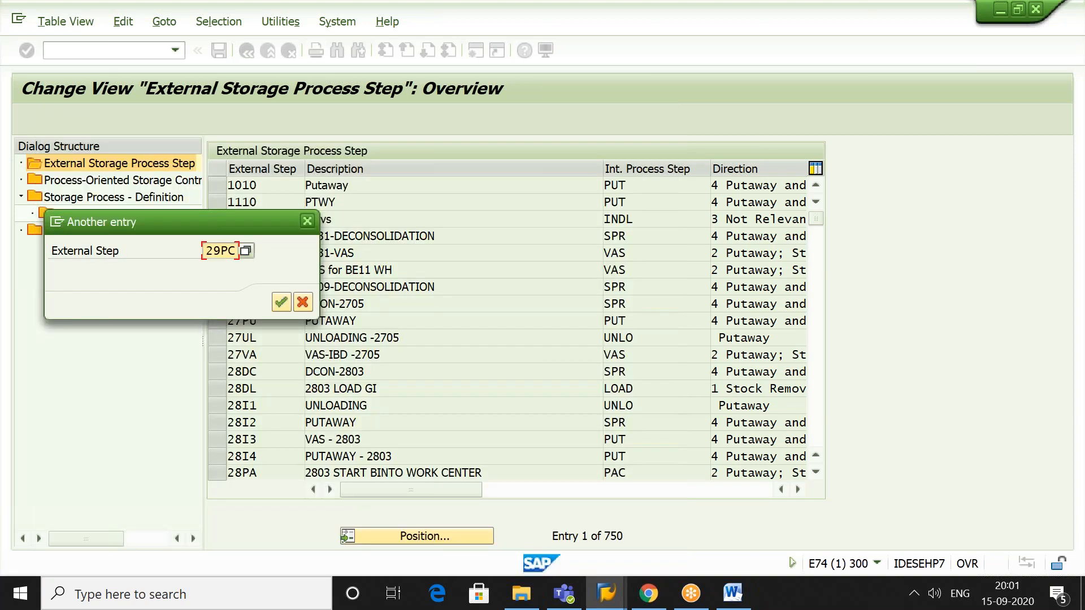
pyautogui.press('Return')
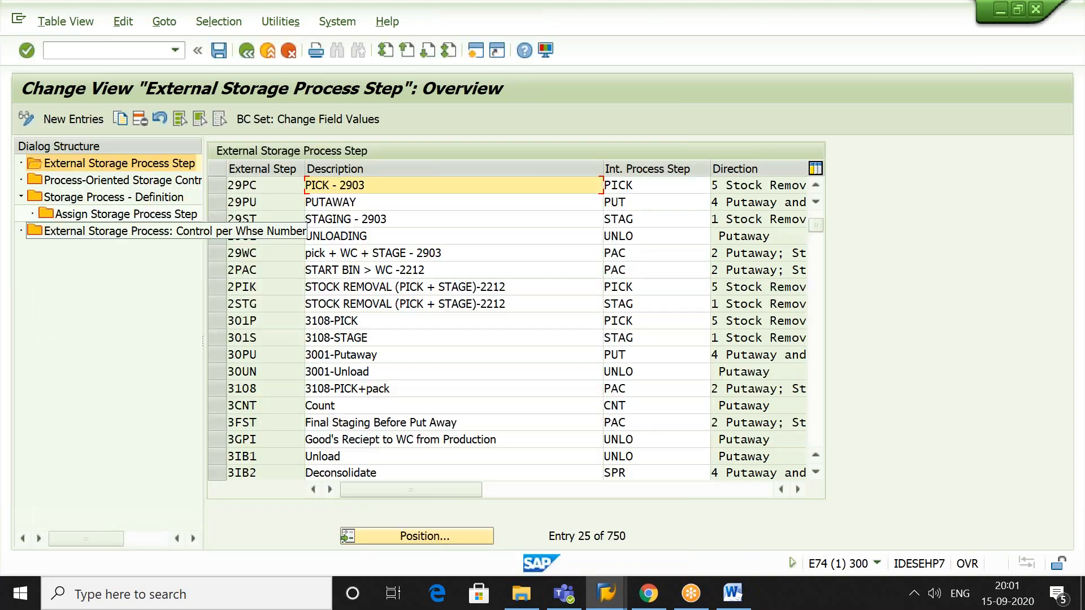
# - Select the external storage process steps 29PC, 29PU, 29ST, 29UL and 29WC
pyautogui.click(217, 185)
pyautogui.click(219, 202)
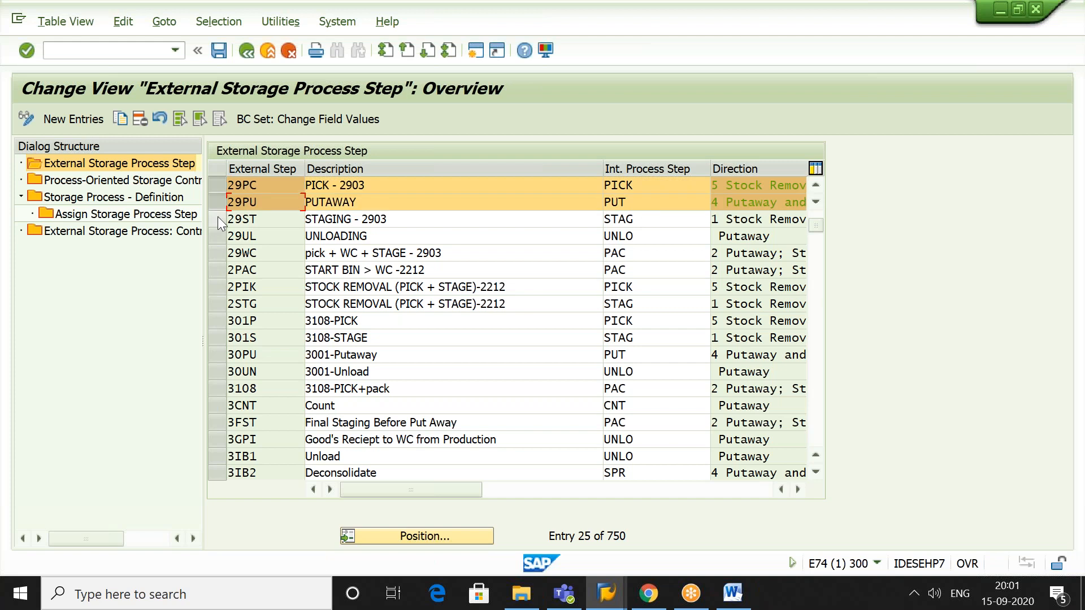
pyautogui.click(218, 218)
pyautogui.click(218, 235)
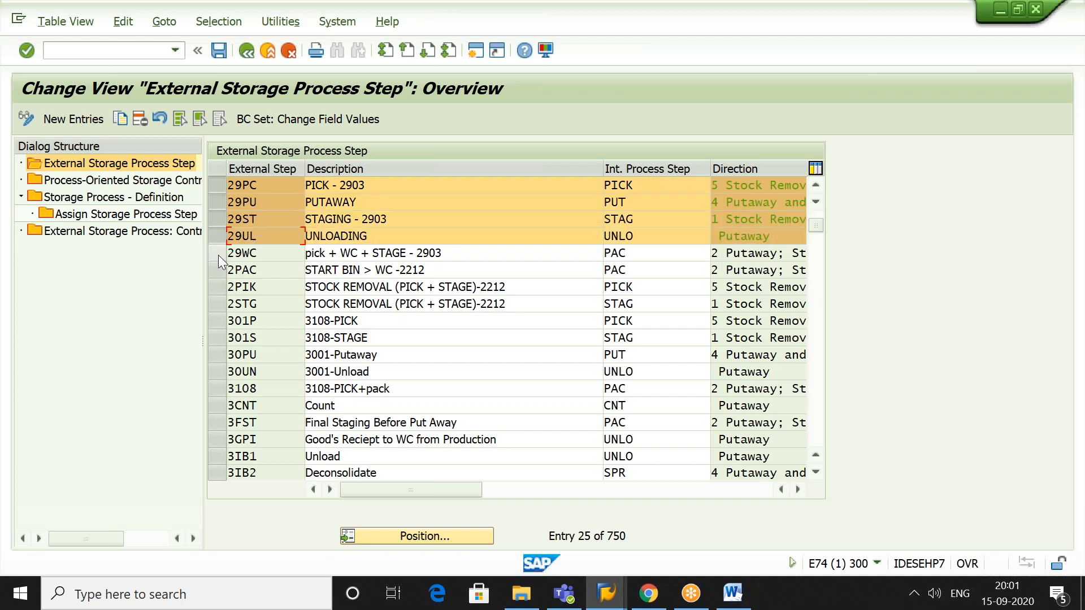
pyautogui.click(218, 255)
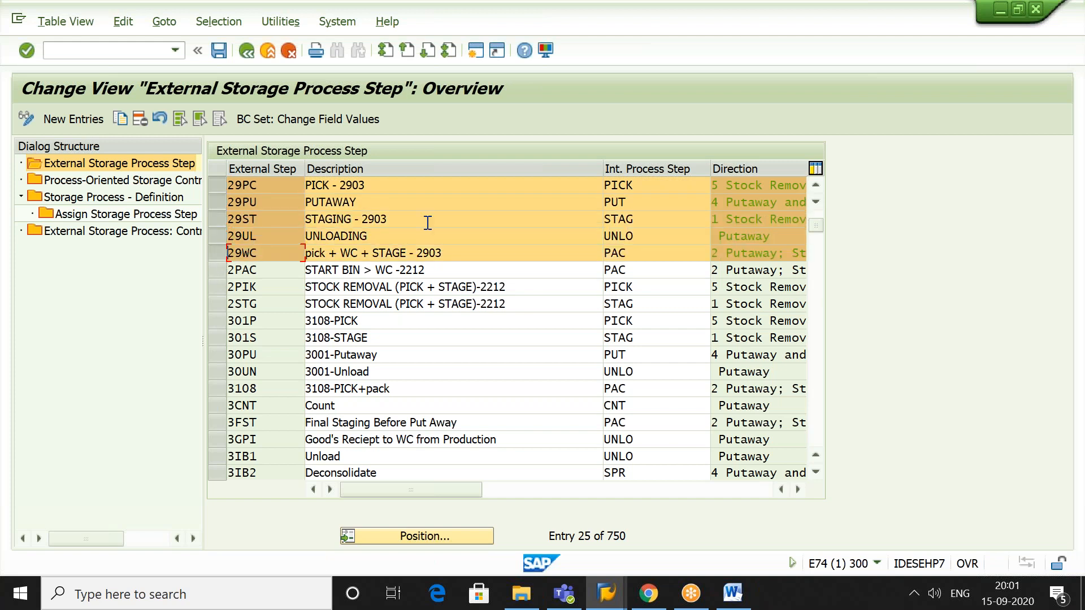
pyautogui.click(815, 186)
pyautogui.click(815, 187)
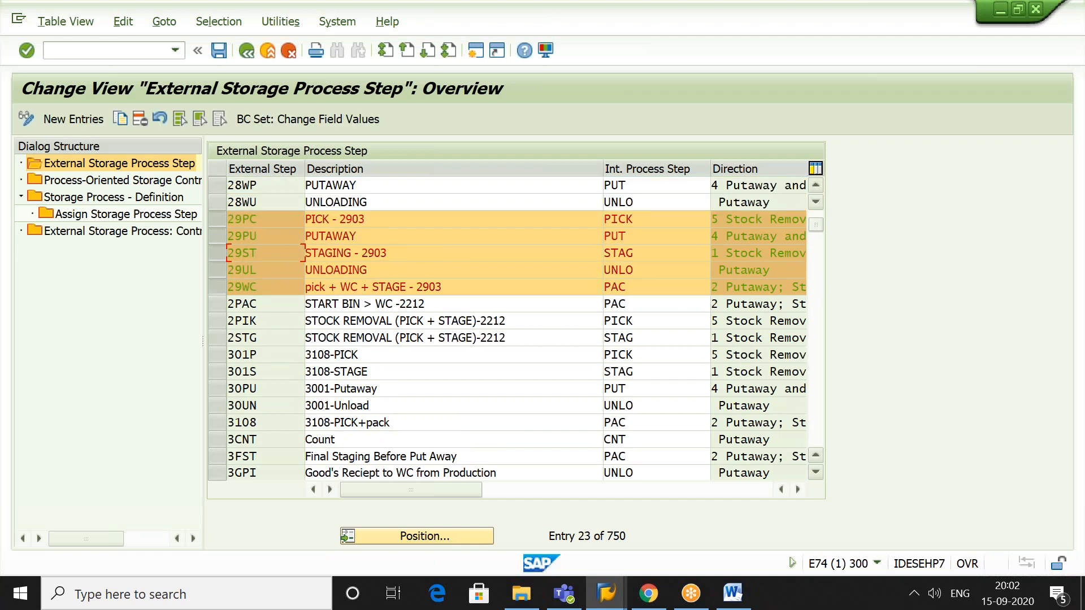
# - Deselect external steps 29PU and 29UL, keeping 29PC, 29ST and 29WC selected, and review the descriptions of the selected steps
pyautogui.click(478, 284)
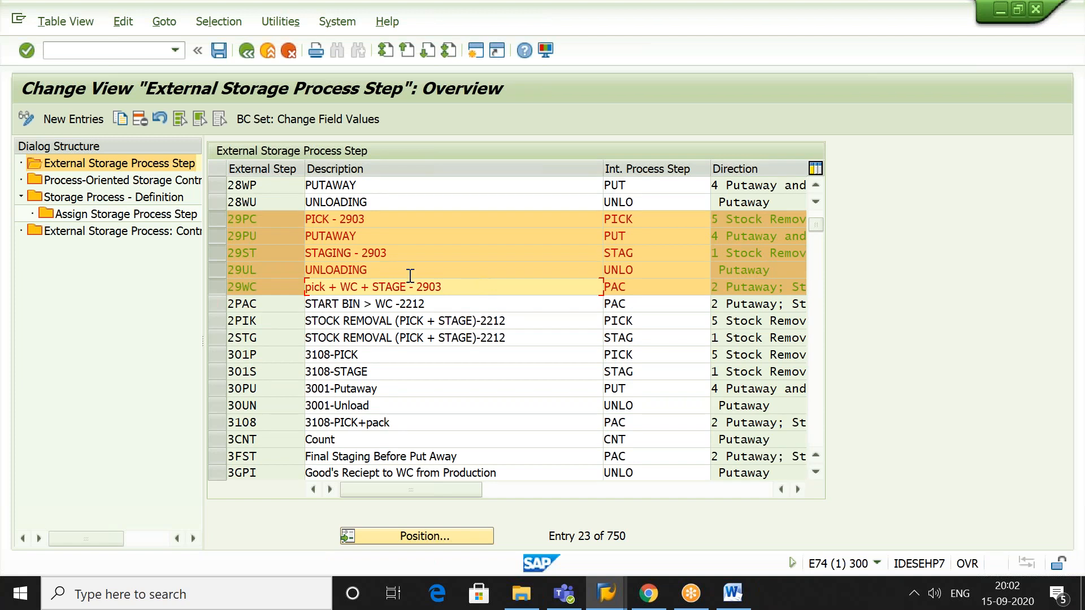
pyautogui.click(215, 235)
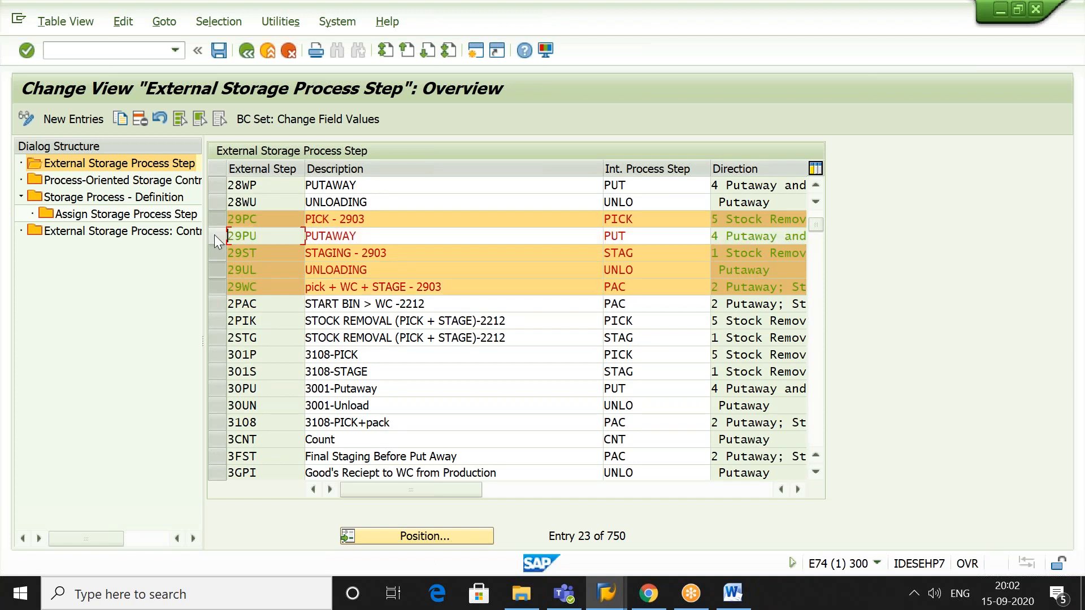
pyautogui.click(214, 269)
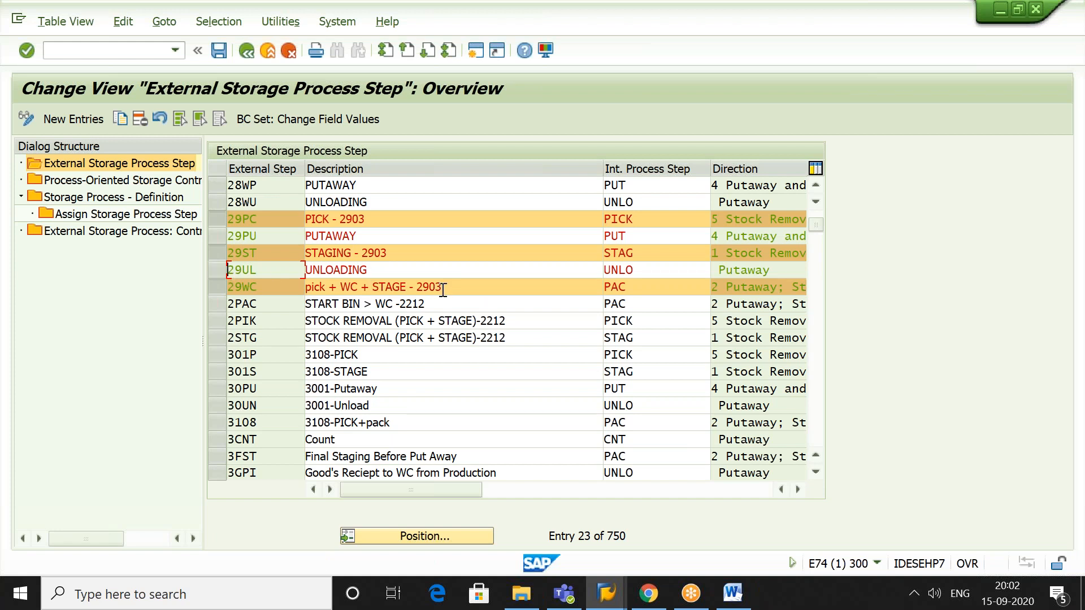
pyautogui.click(467, 286)
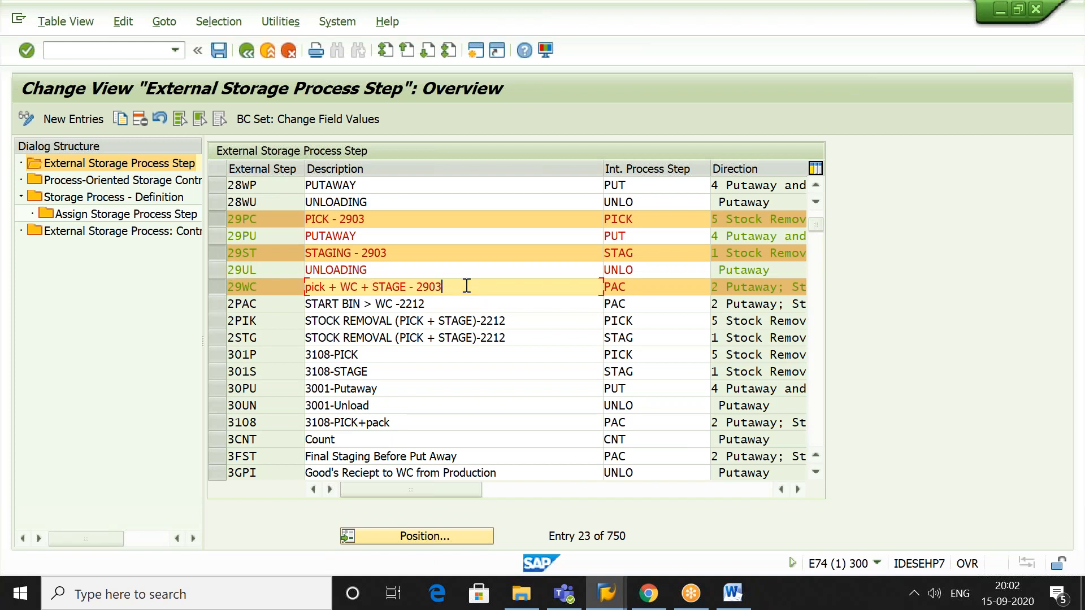
pyautogui.click(430, 218)
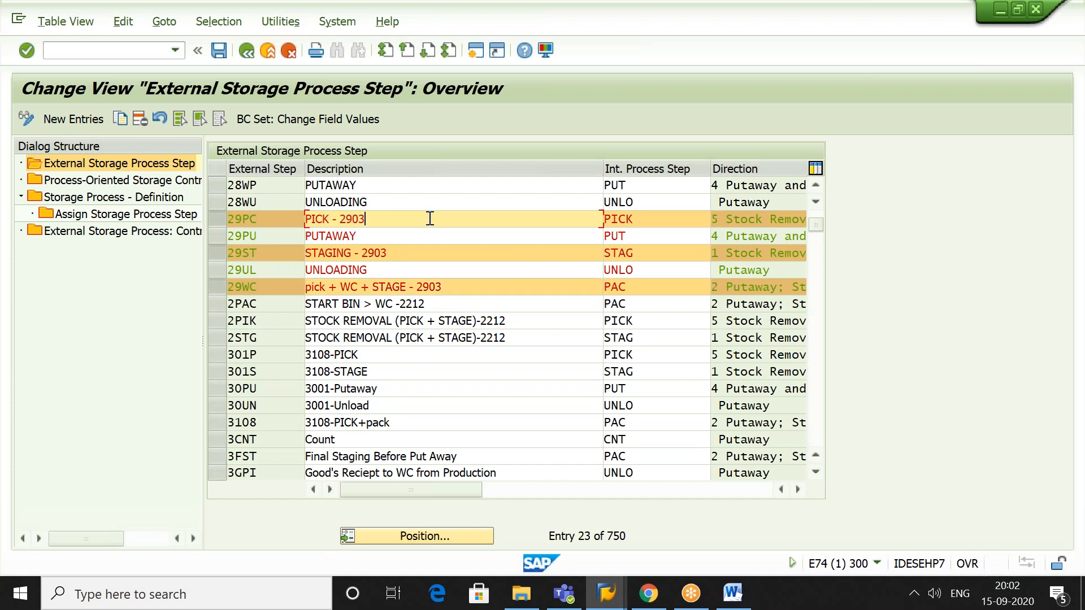
pyautogui.click(437, 253)
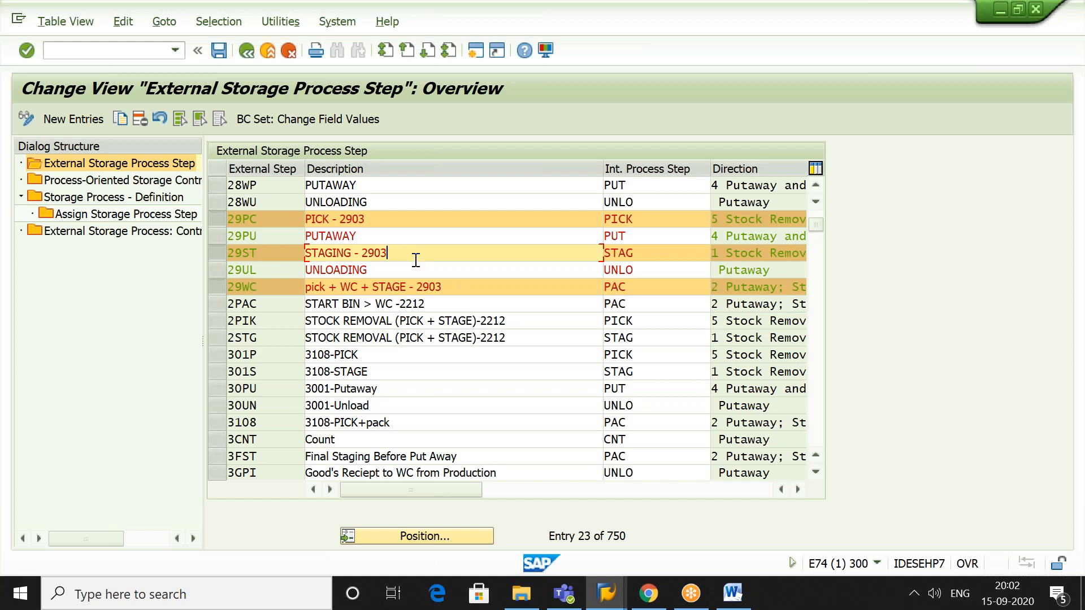
pyautogui.click(449, 286)
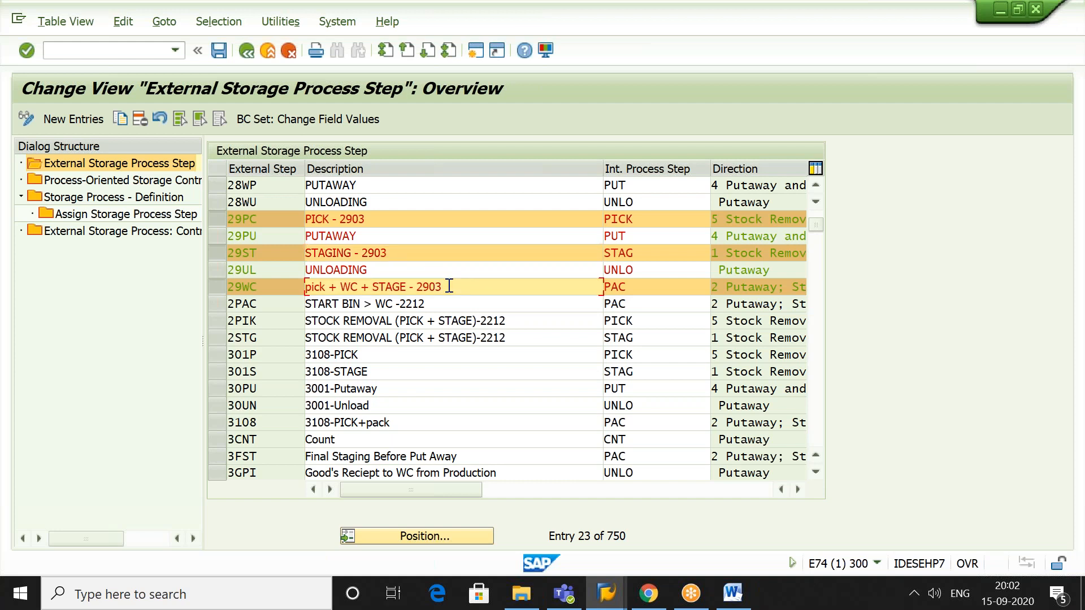
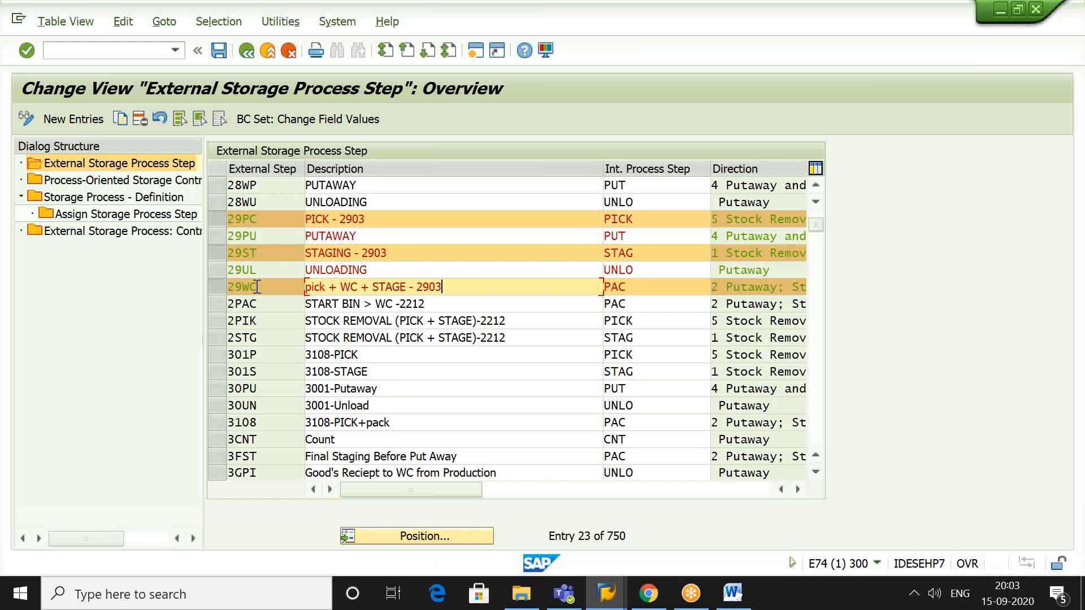
# - Open the Storage Process - Definition view and position the list at warehouse 2903
pyautogui.click(153, 195)
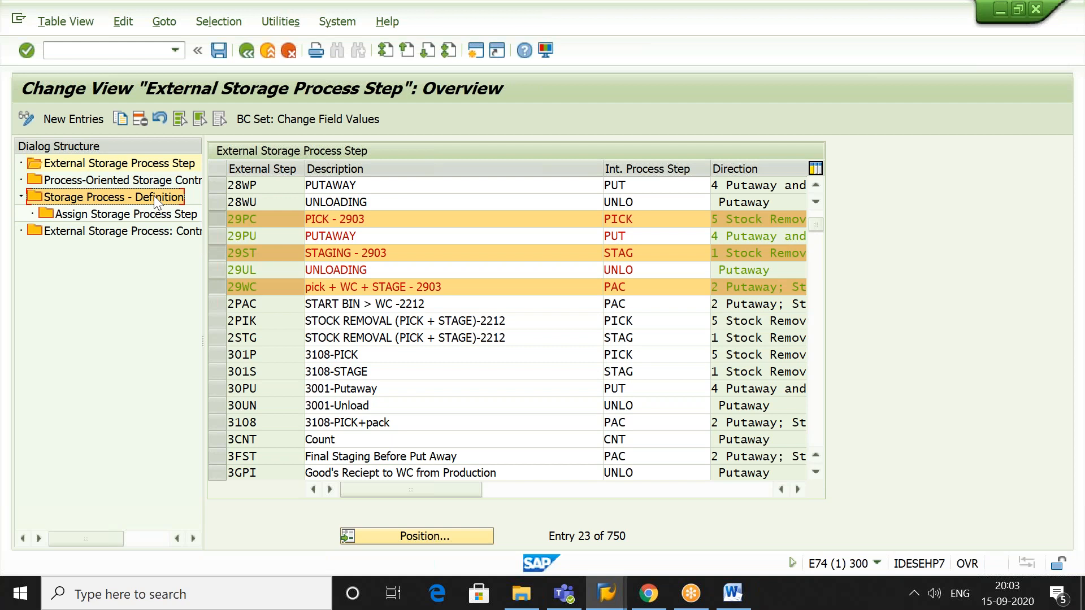
pyautogui.doubleClick(154, 196)
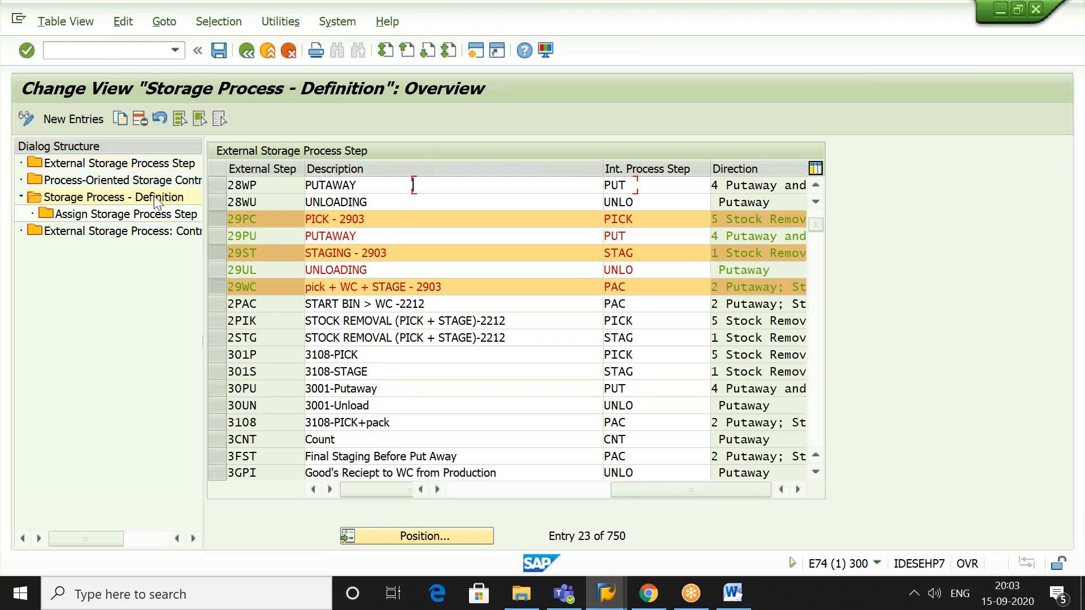
pyautogui.click(374, 533)
pyautogui.write('2903')
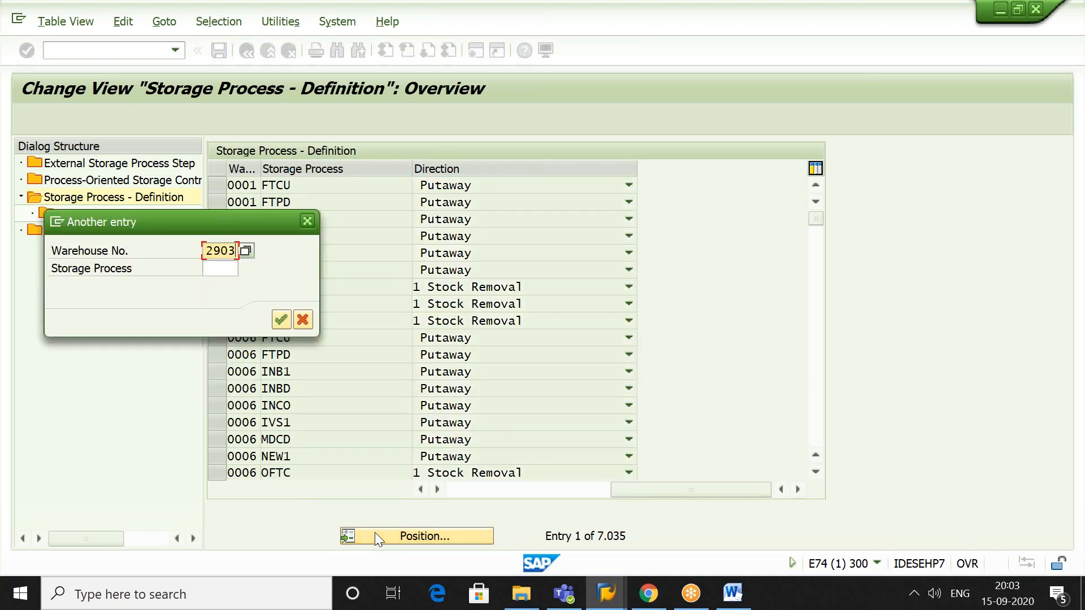
pyautogui.press('Return')
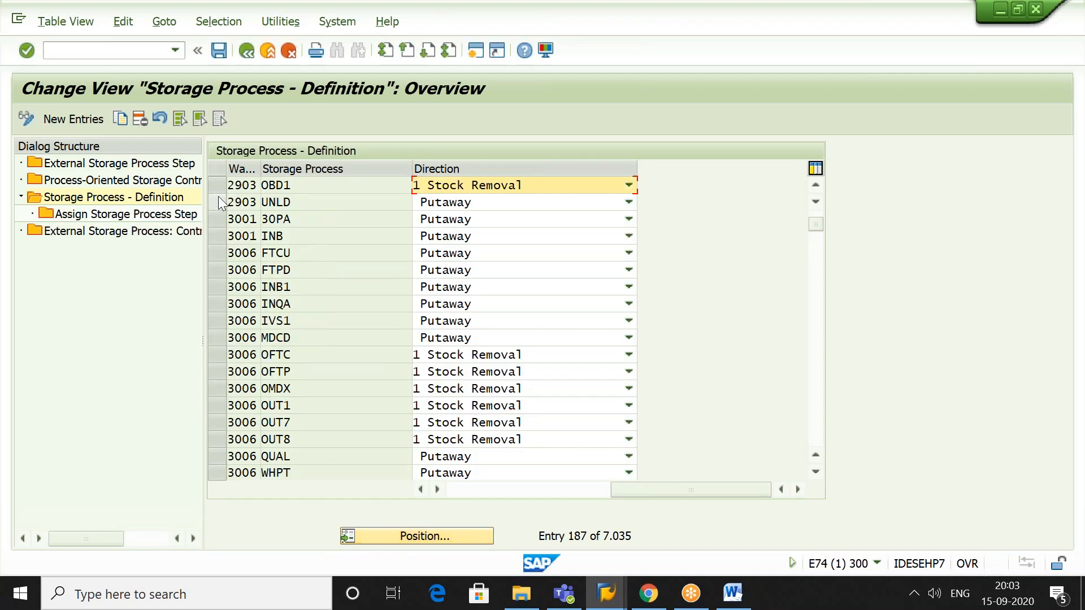
# - Show the storage process steps assigned to process OBD1 of warehouse 2903 and review steps 29WC and 29ST
pyautogui.click(216, 185)
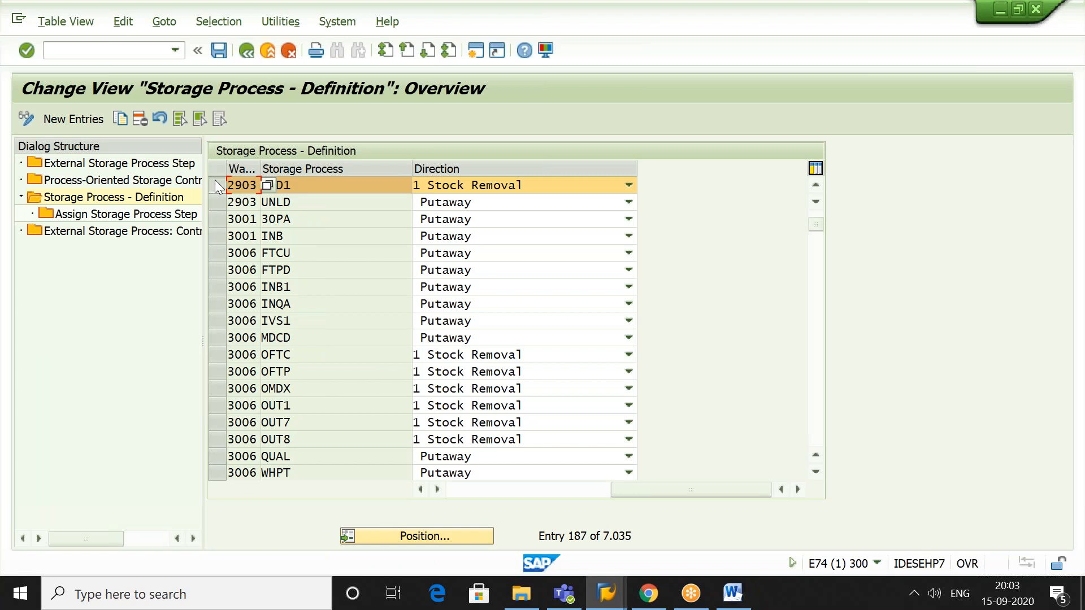
pyautogui.doubleClick(179, 214)
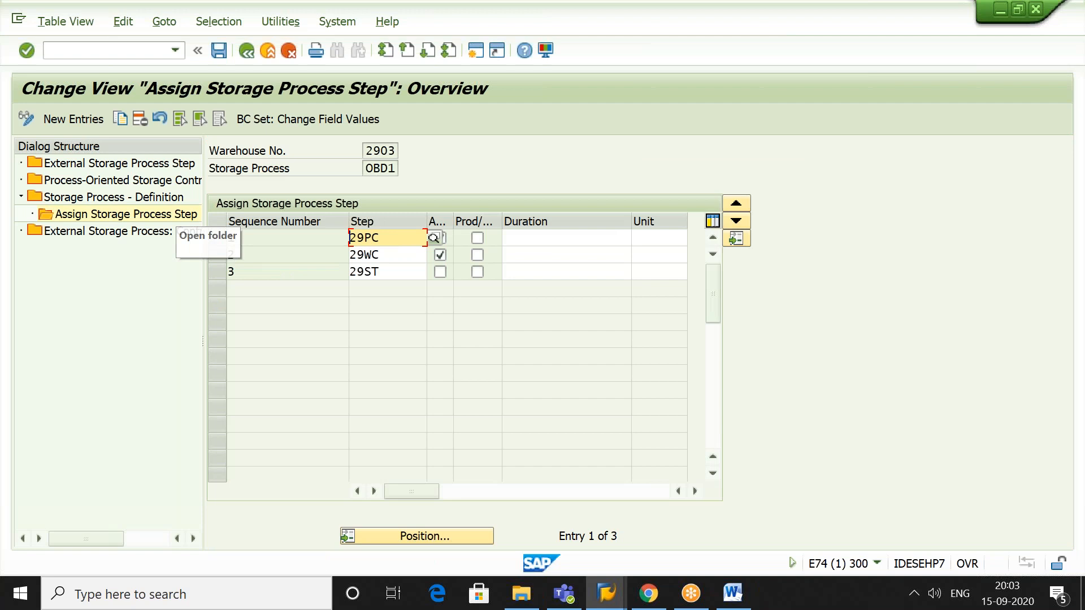
pyautogui.click(406, 254)
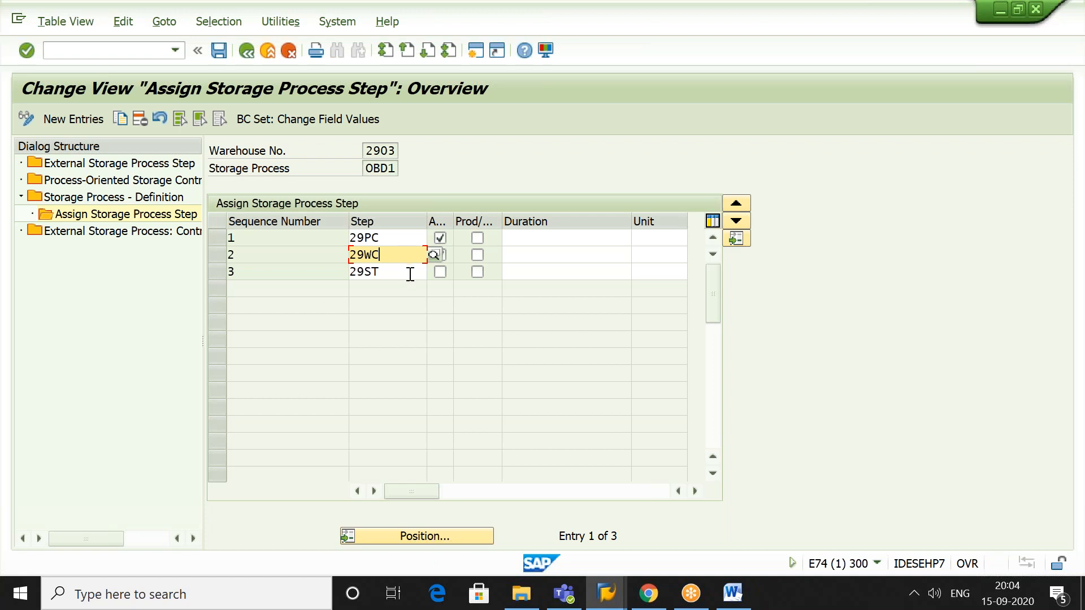
pyautogui.click(410, 273)
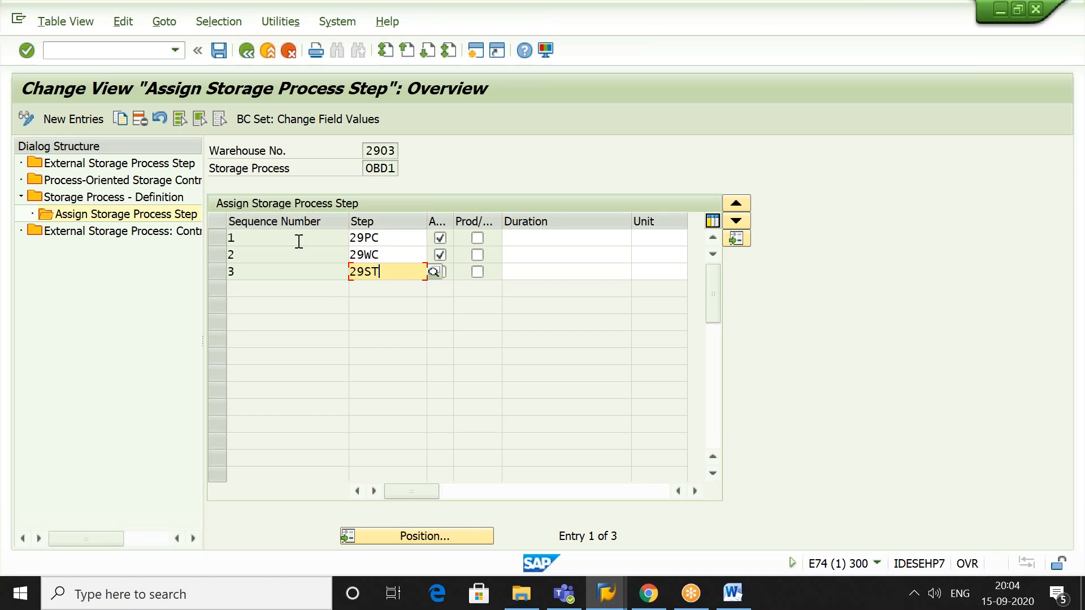
# - Open the Process-Oriented Storage Control view and position the list at warehouse 2903
pyautogui.doubleClick(167, 179)
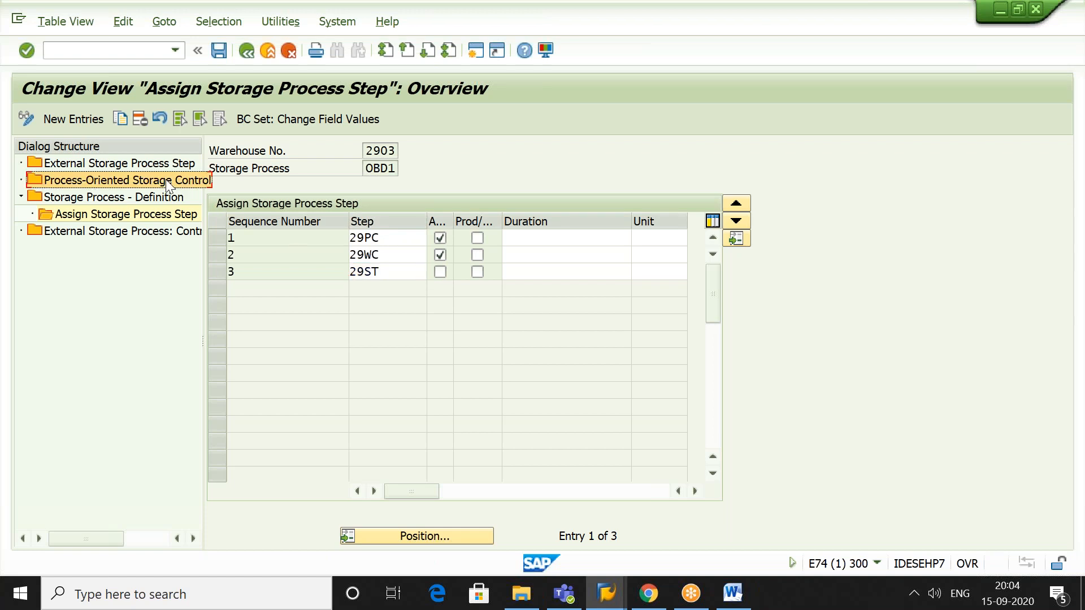
pyautogui.doubleClick(169, 185)
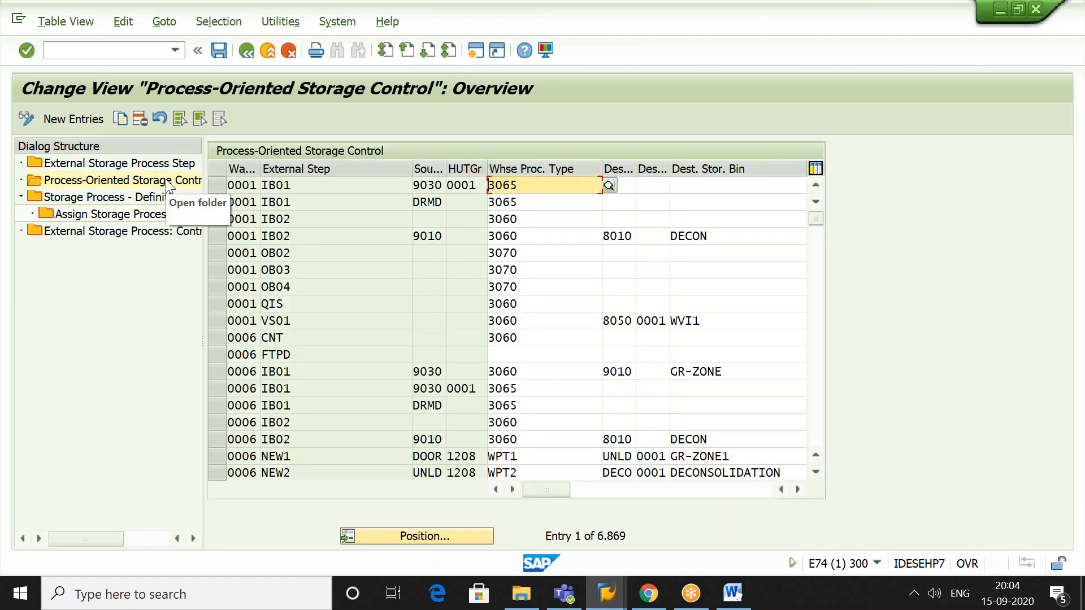
pyautogui.click(392, 530)
pyautogui.write('2903')
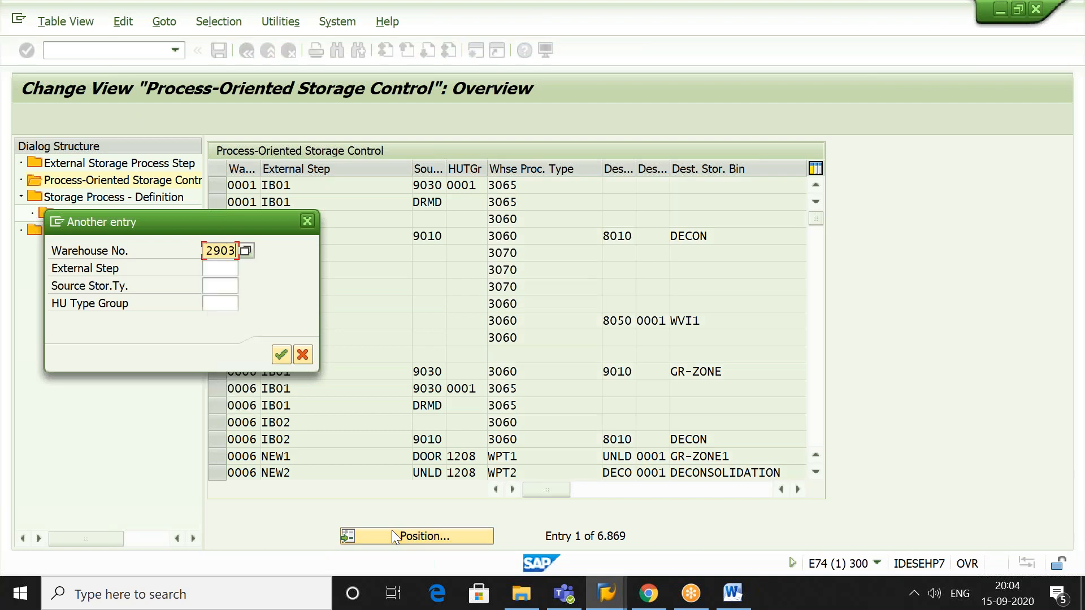
pyautogui.press('Return')
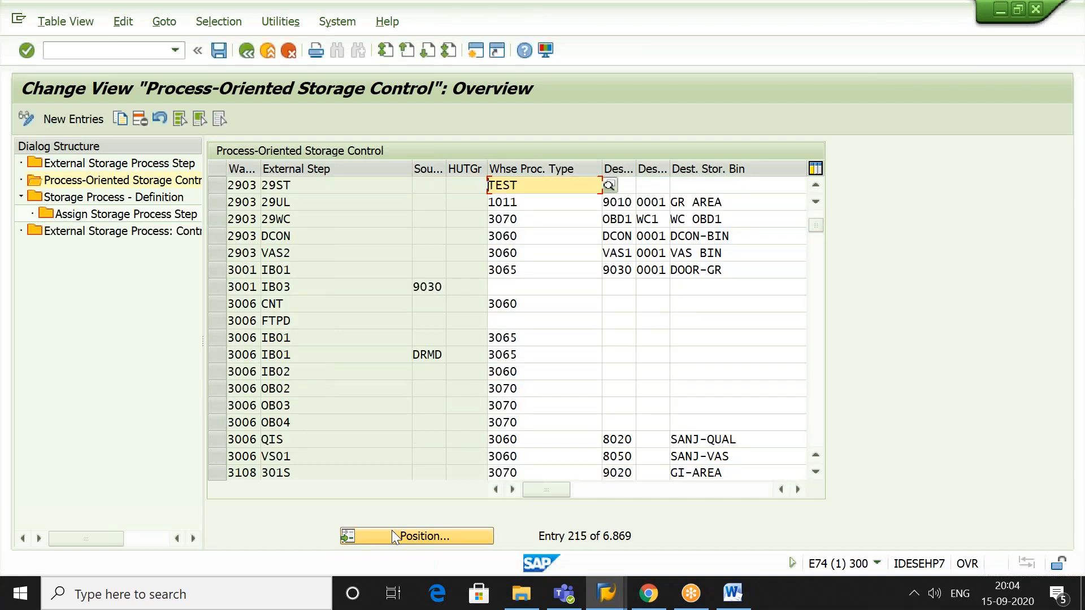
# - Select the 29ST and 29WC entries, examine the process type and destination bin of 29ST, and go back to the IMG structure
pyautogui.click(216, 184)
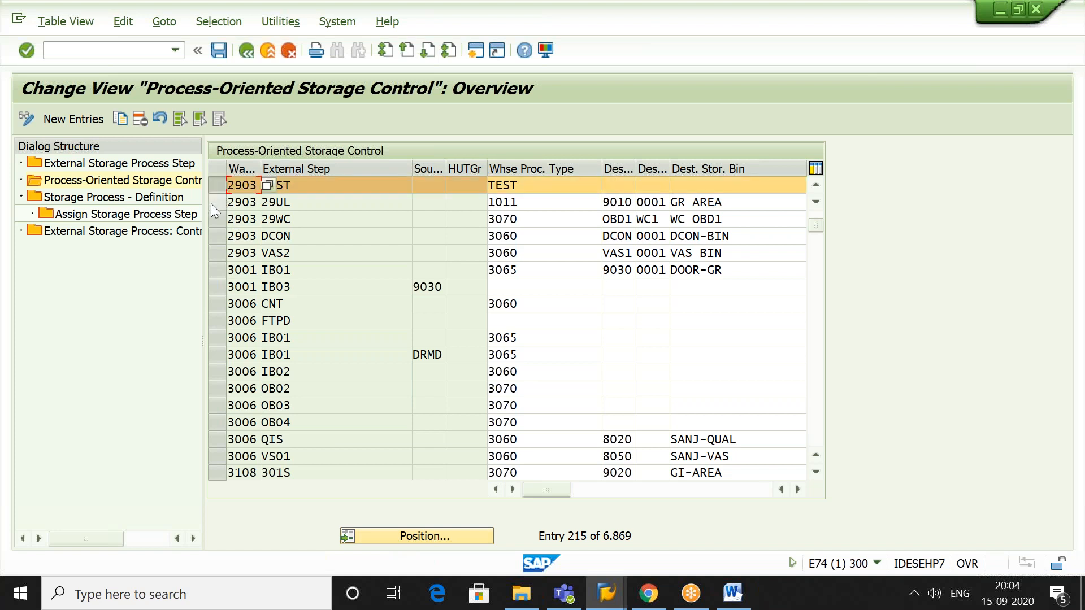
pyautogui.click(211, 218)
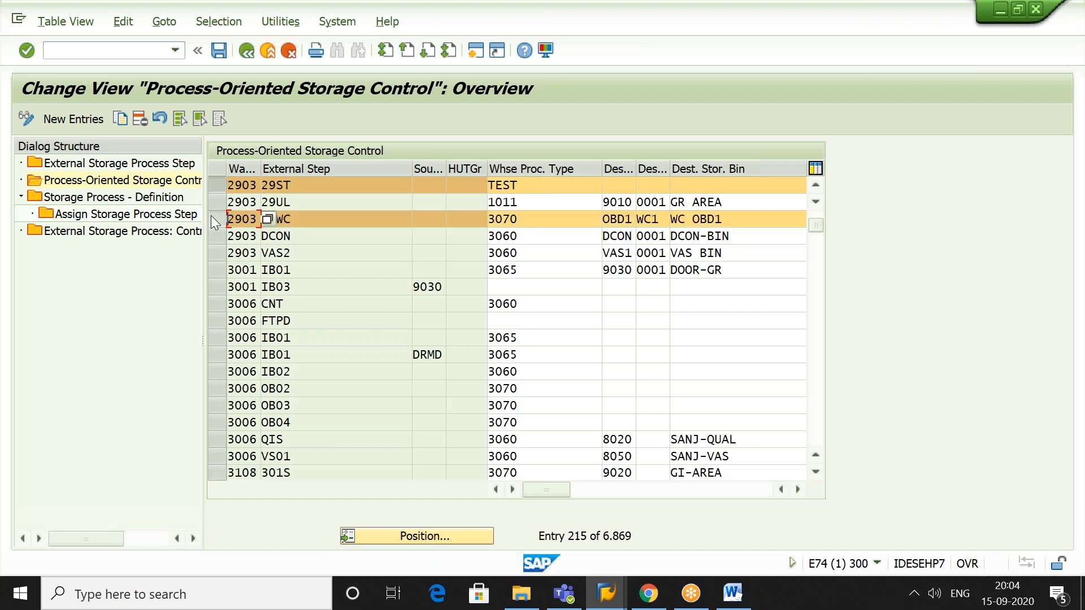
pyautogui.click(326, 220)
pyautogui.click(305, 185)
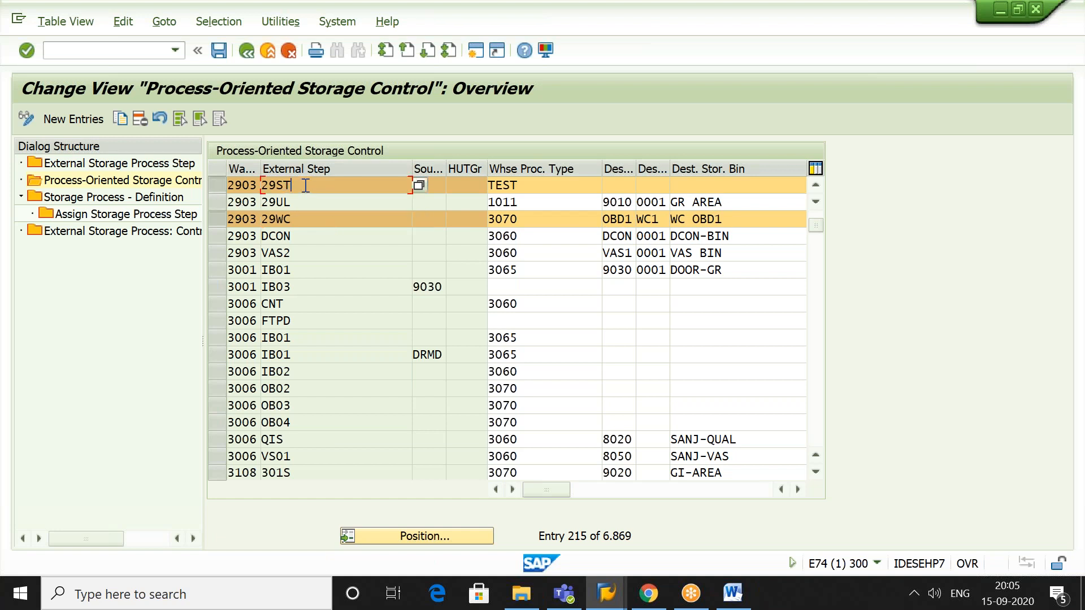
pyautogui.click(544, 184)
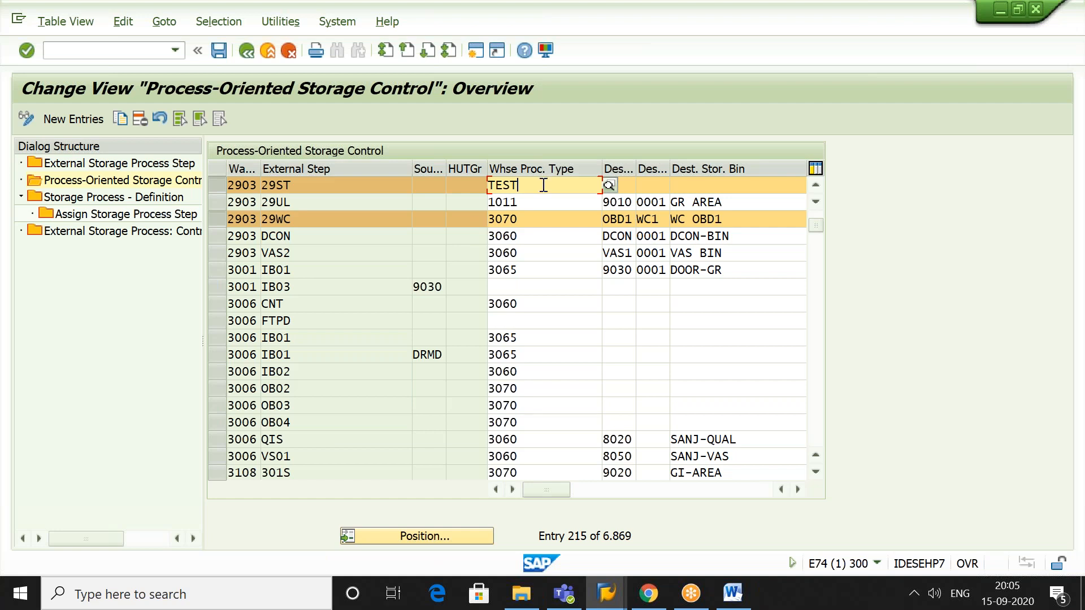
pyautogui.click(701, 185)
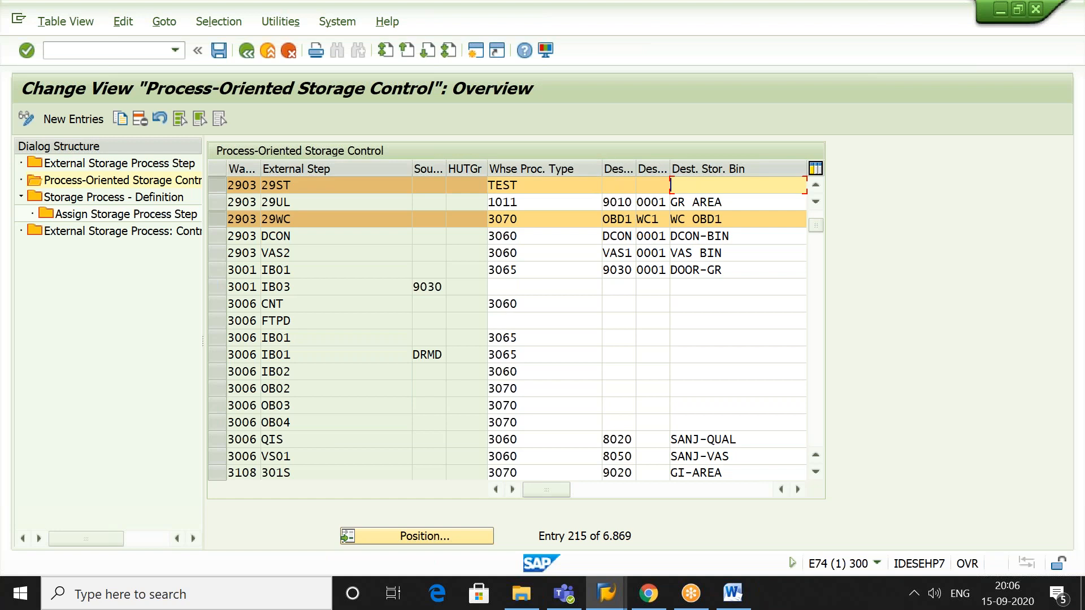
pyautogui.click(248, 50)
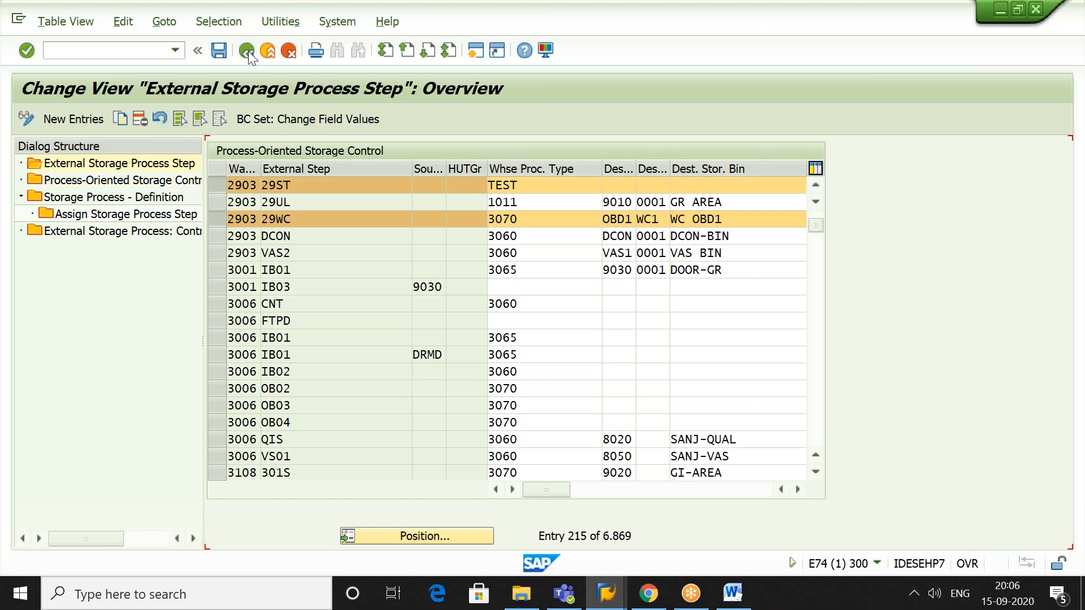
pyautogui.click(249, 51)
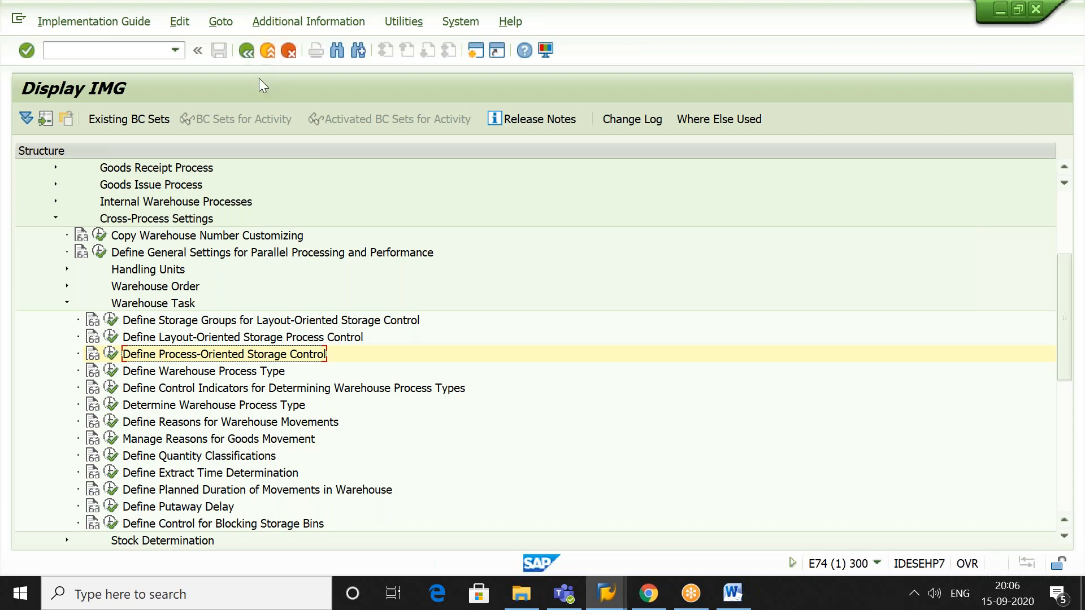
# - Collapse Warehouse Task, expand Warehouse Order in the IMG, and open Define Packing Profile for Warehouse Order Creation
pyautogui.press('Left')
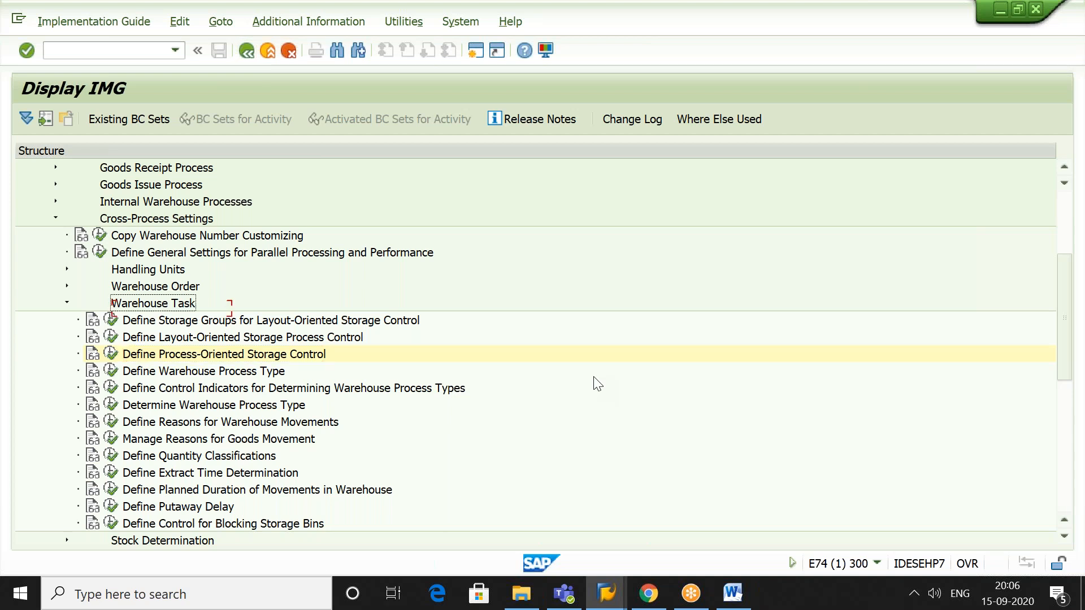
pyautogui.press('Left')
pyautogui.press('Up')
pyautogui.press('Right')
pyautogui.press('Down')
pyautogui.press('Down')
pyautogui.press('Down')
pyautogui.press('Down')
pyautogui.press('Up')
pyautogui.press('Up')
pyautogui.press('Down')
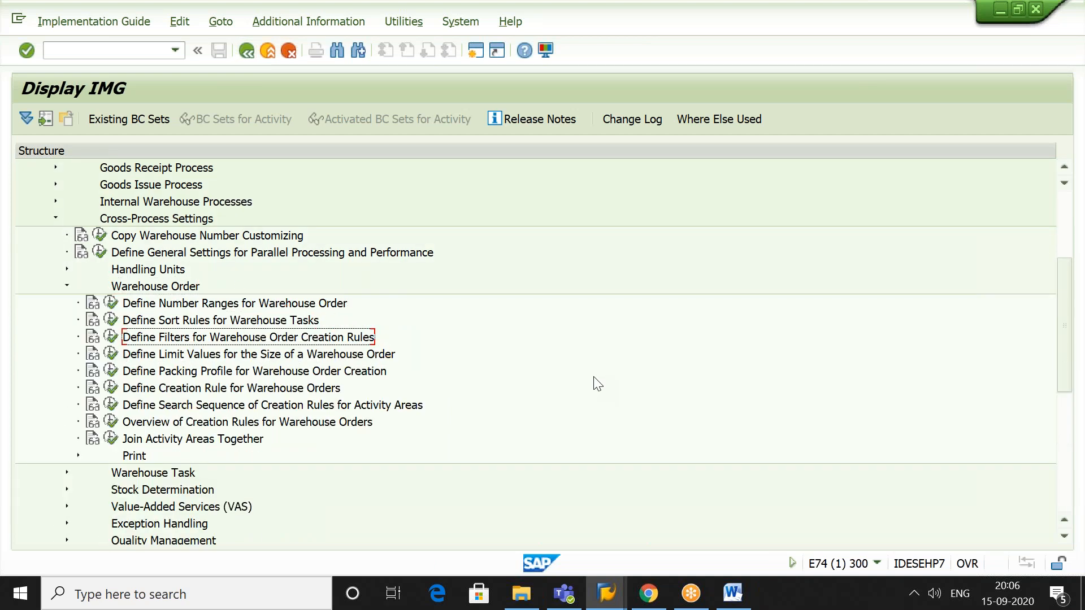
pyautogui.press('Down')
pyautogui.press('Down')
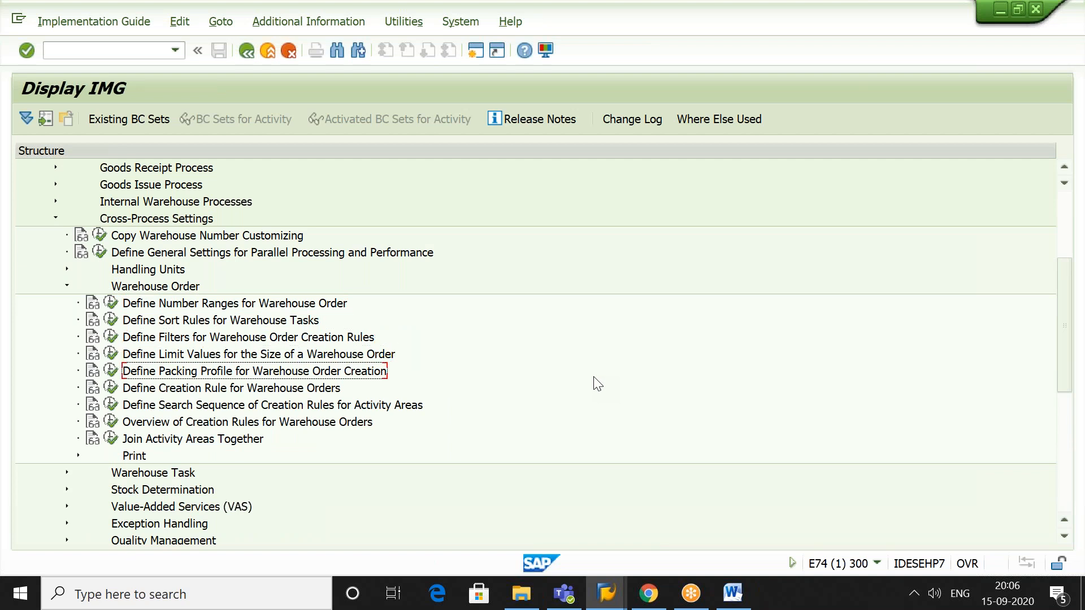
pyautogui.click(110, 375)
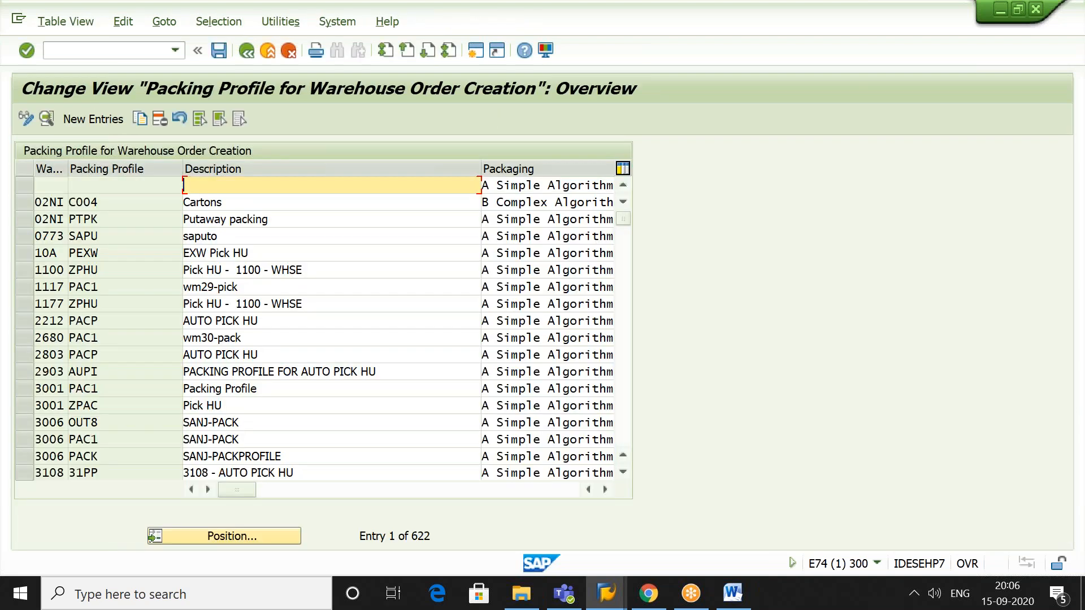
# - Position the list at warehouse 2903, review the details of packing profile AUPI, and return to the overview
pyautogui.click(204, 534)
pyautogui.press('Return')
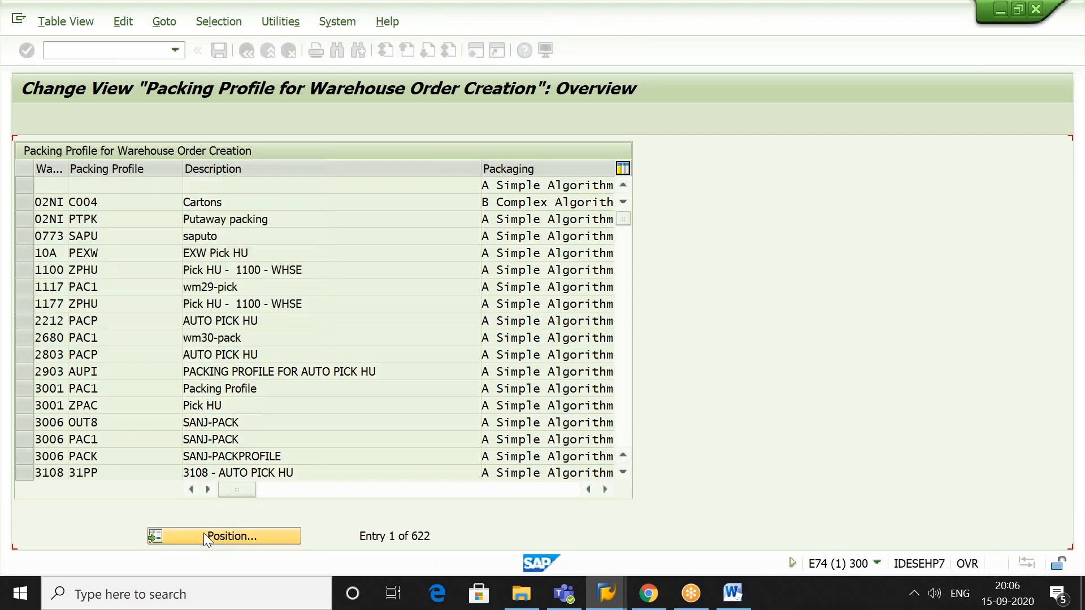
pyautogui.click(22, 185)
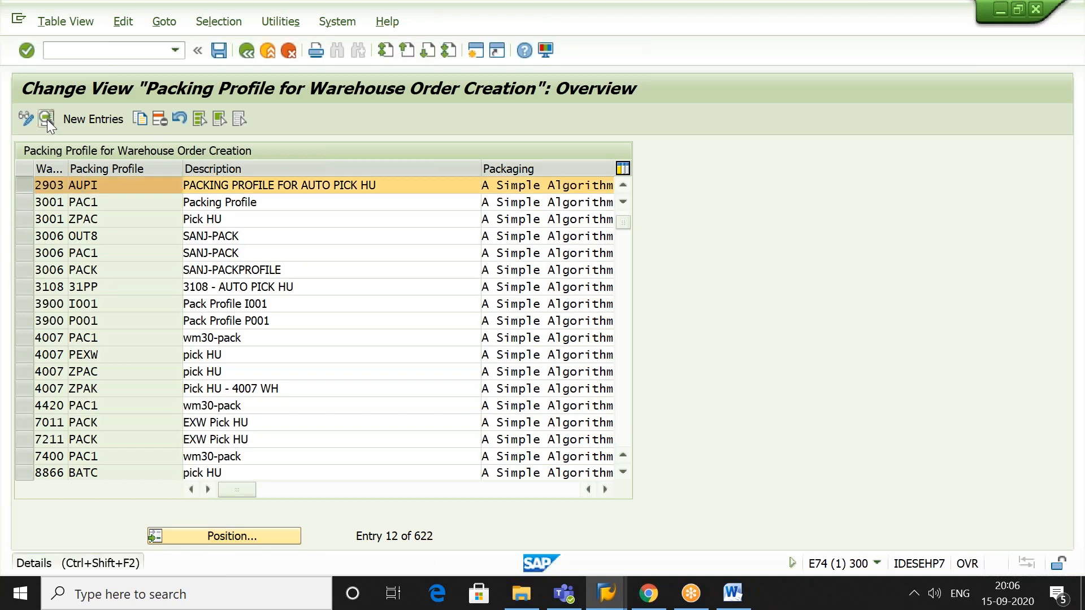
pyautogui.click(47, 120)
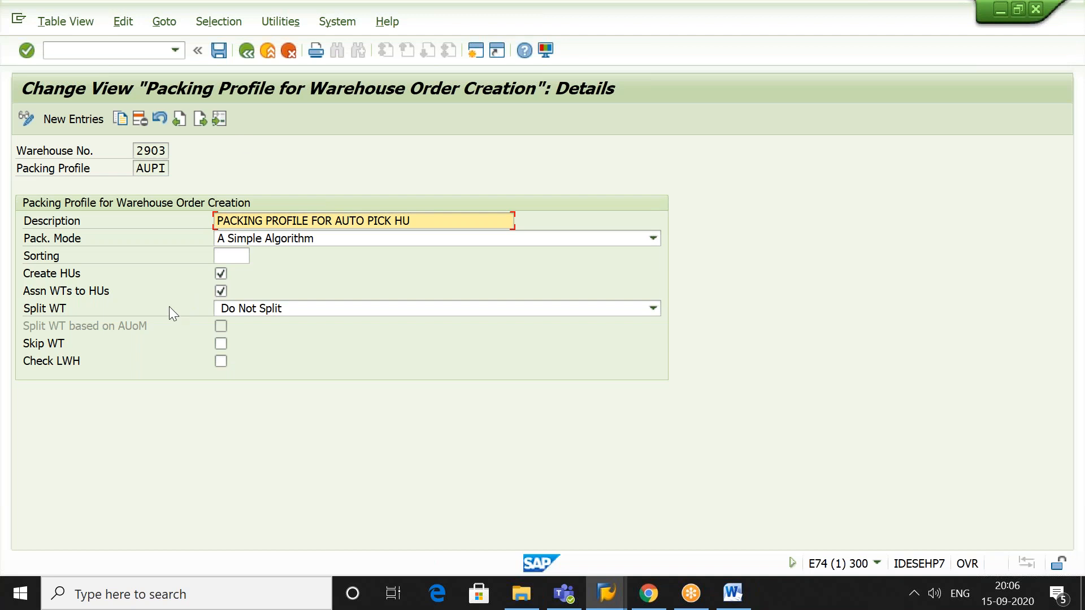
pyautogui.click(246, 51)
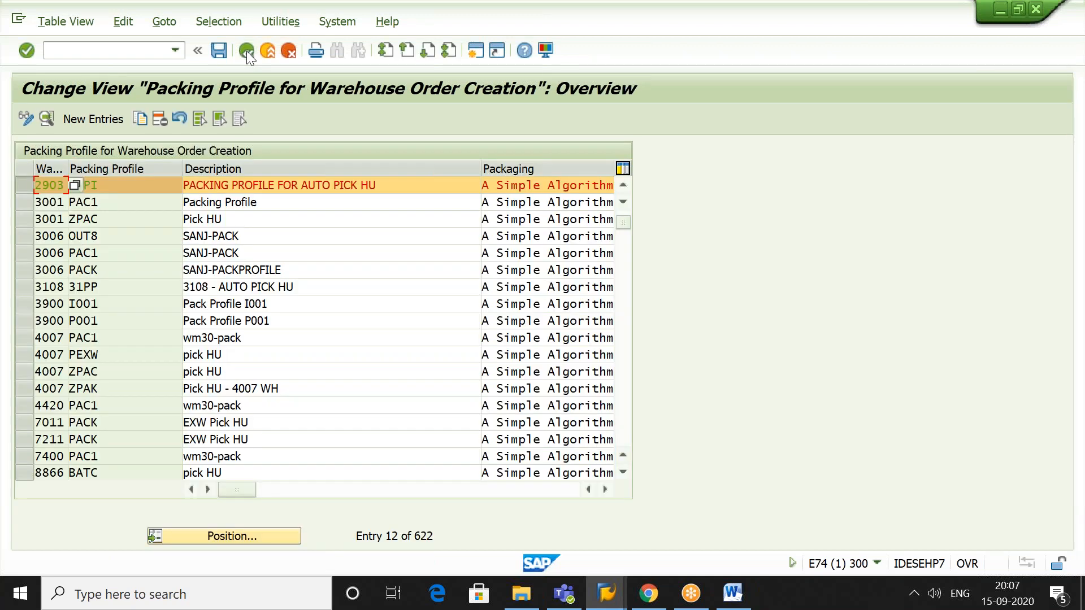
# - Return to the IMG structure, open Define Creation Rule for Warehouse Orders, and position the list at warehouse 2903
pyautogui.click(246, 51)
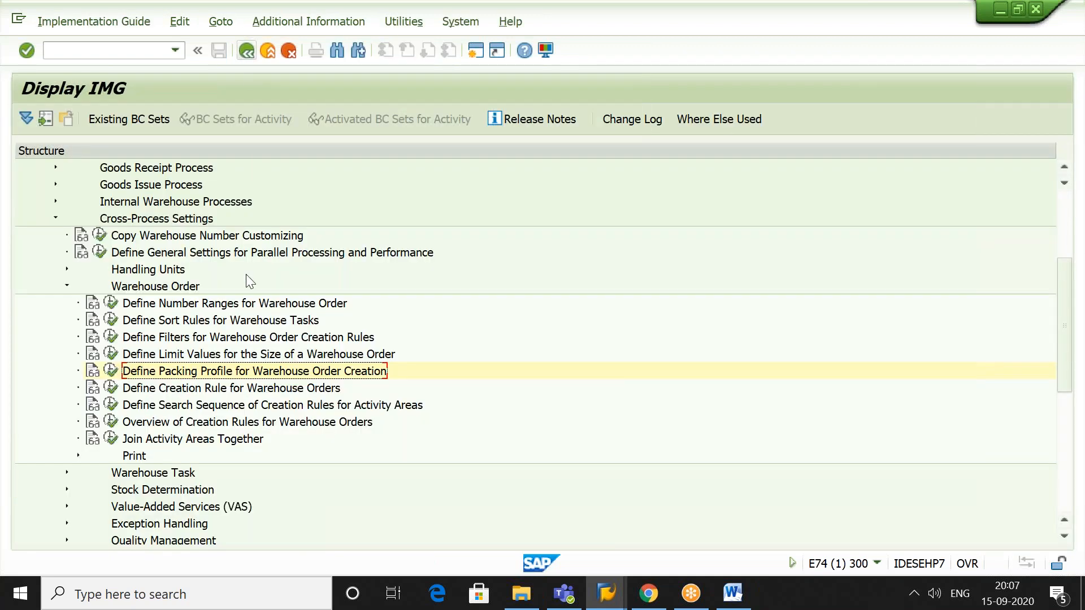
pyautogui.click(232, 390)
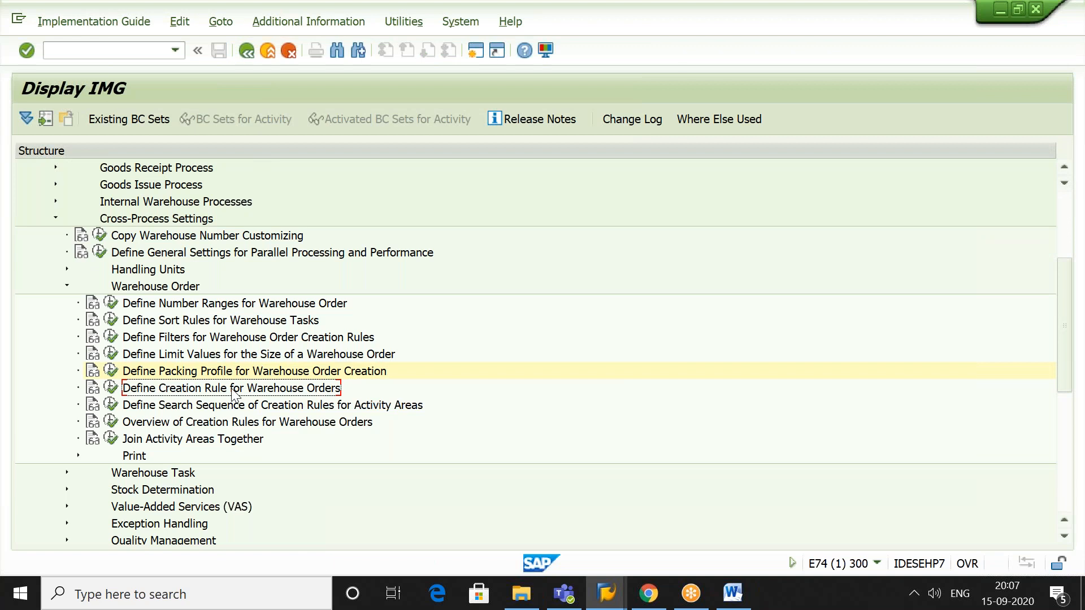
pyautogui.click(111, 389)
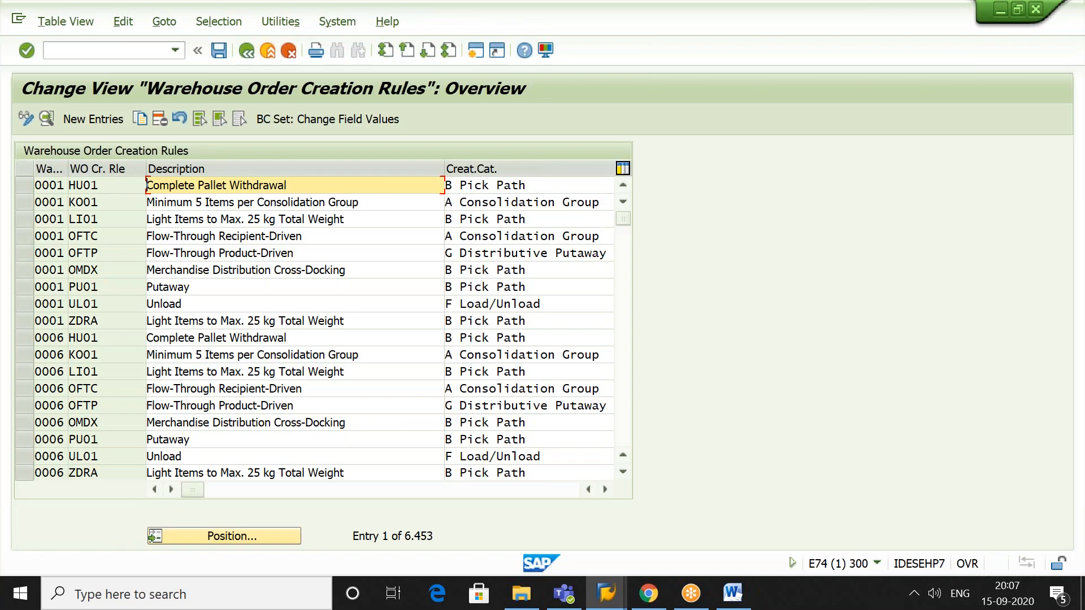
pyautogui.click(199, 535)
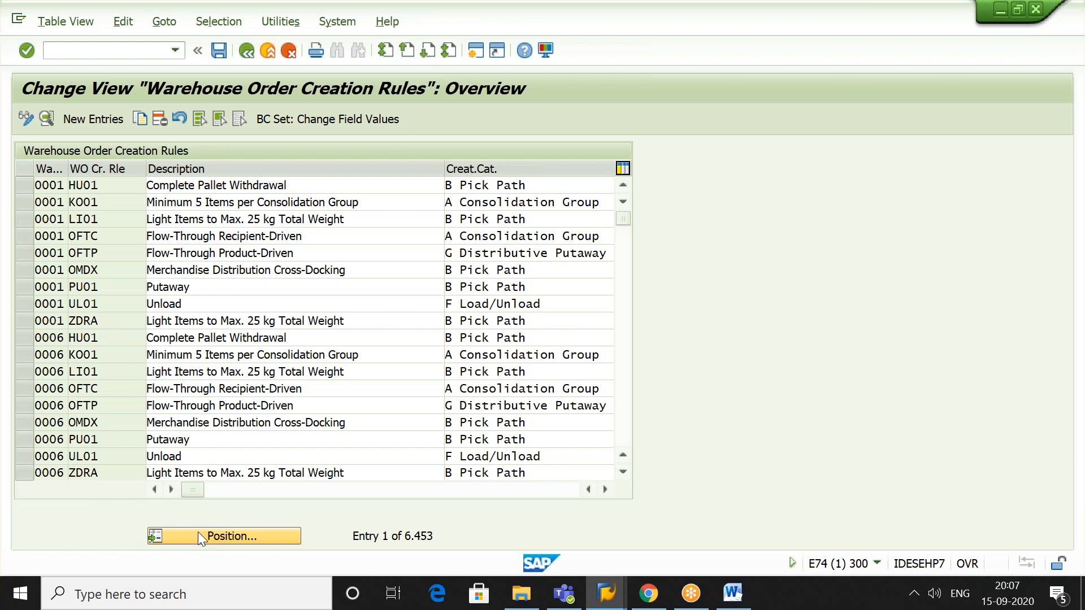
pyautogui.write('2900')
pyautogui.press('Return')
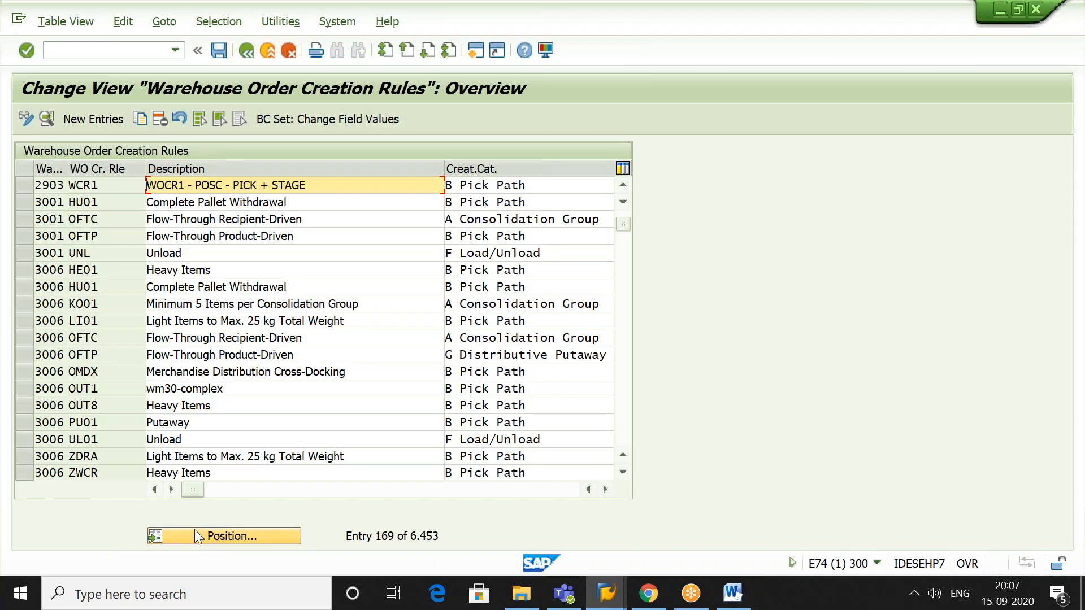
# - Examine the packing profile and storage process in the details of warehouse 2903's creation rule WCR1, and go back to the IMG structure
pyautogui.click(29, 184)
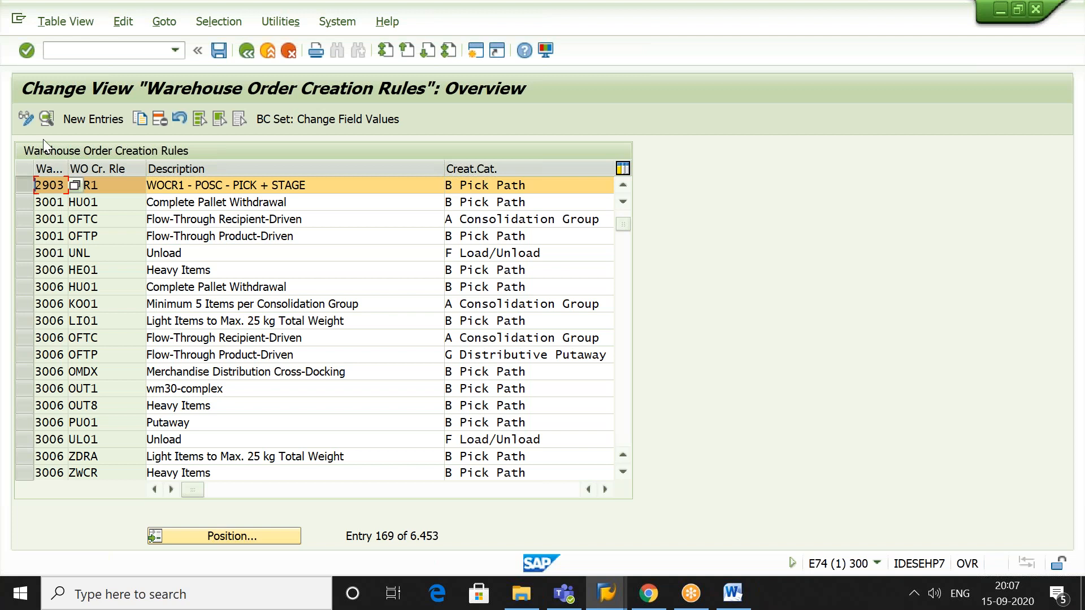
pyautogui.click(45, 114)
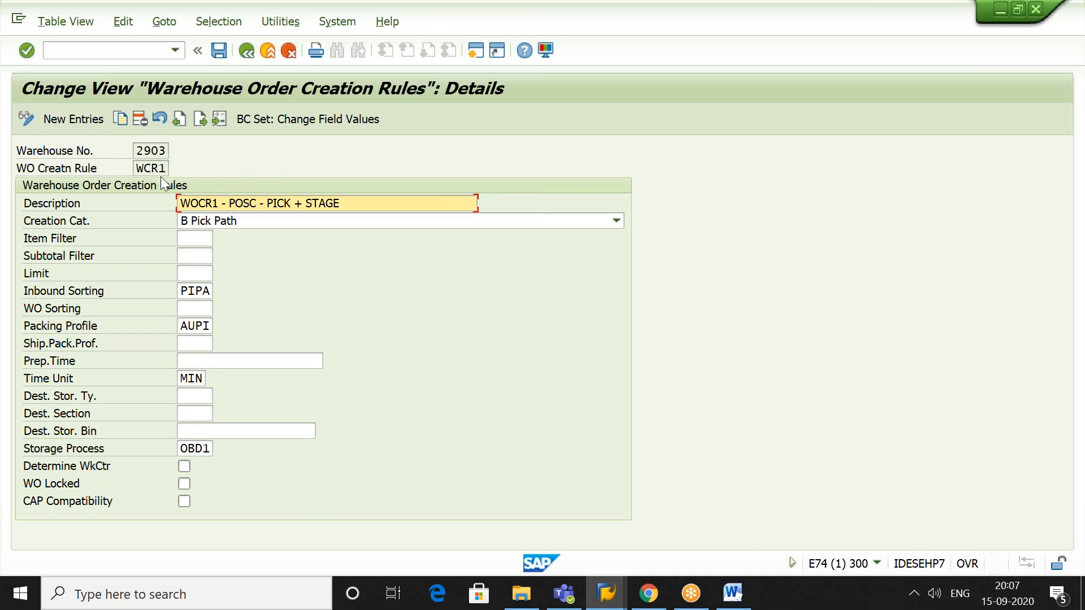
pyautogui.click(206, 322)
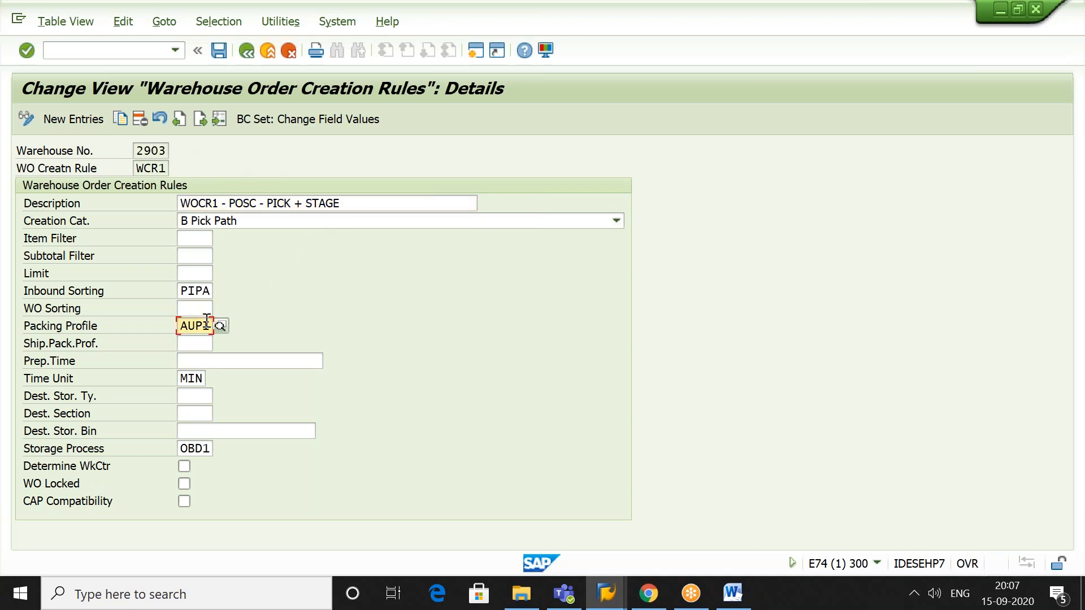
pyautogui.click(202, 448)
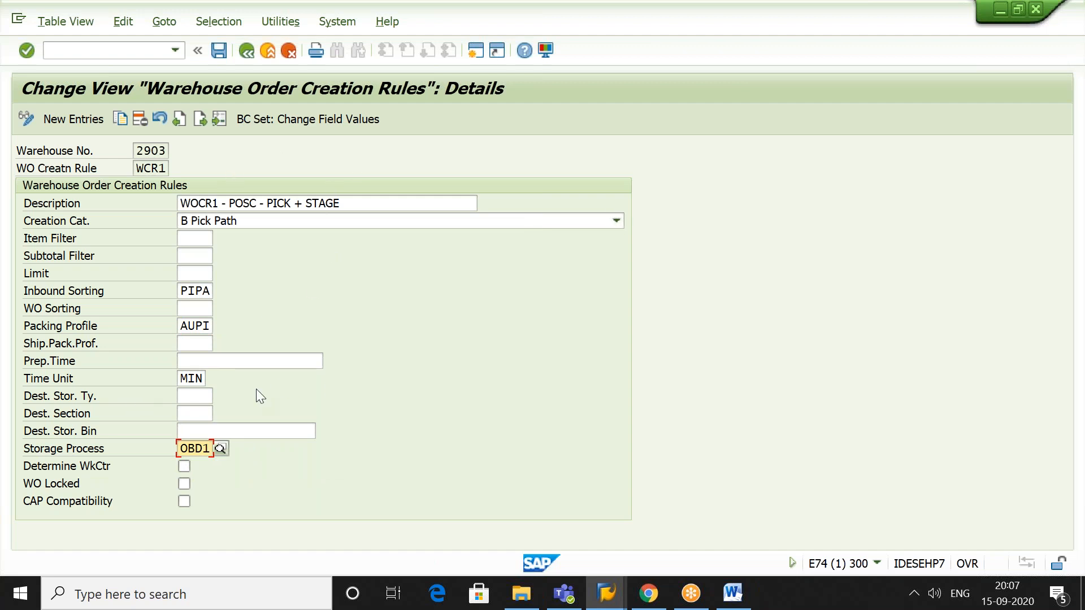
pyautogui.click(246, 51)
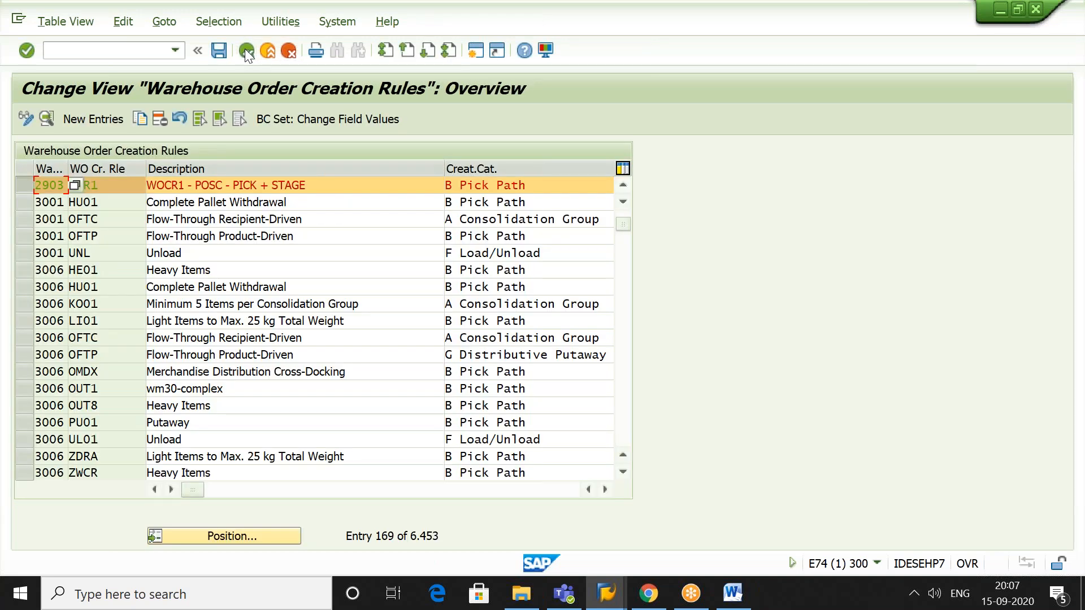
pyautogui.click(245, 50)
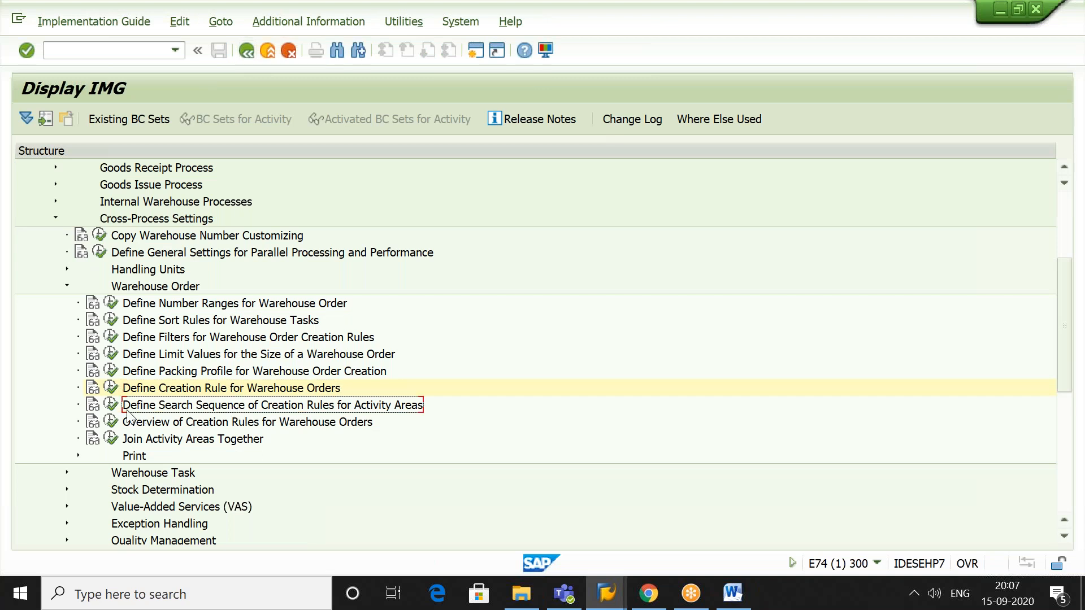
# - Open Define Search Sequence of Creation Rules for Activity Areas and position the list at warehouse 2903
pyautogui.click(110, 405)
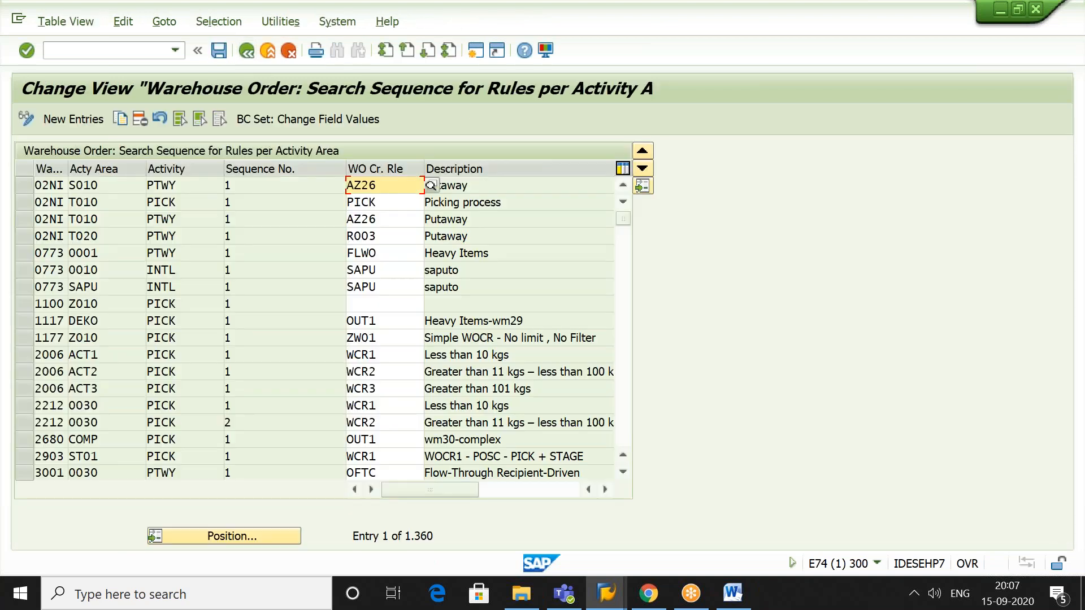
pyautogui.click(207, 541)
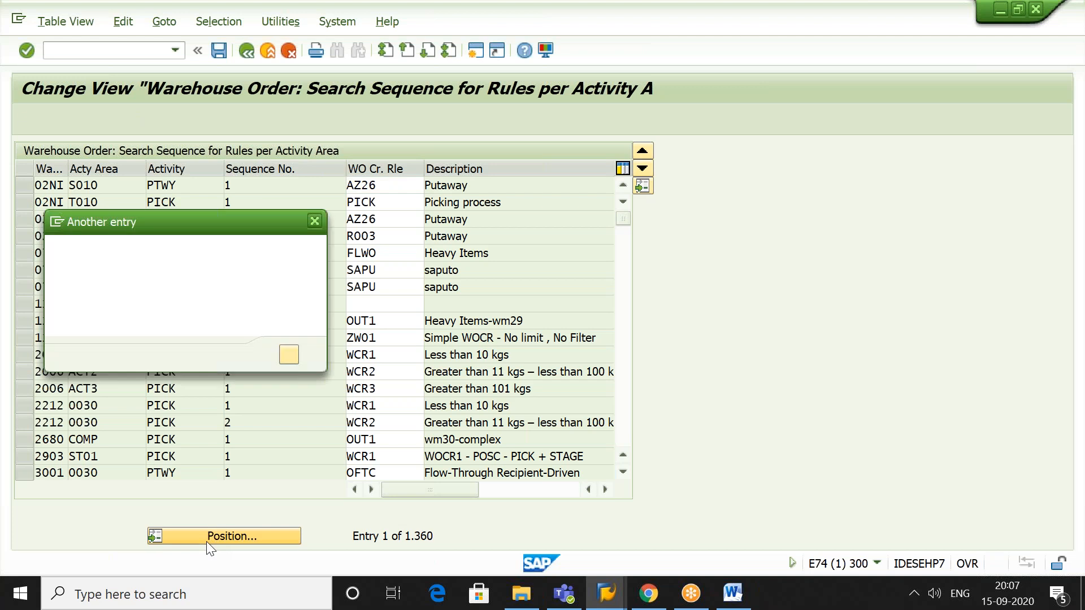
pyautogui.write('2903')
pyautogui.press('Return')
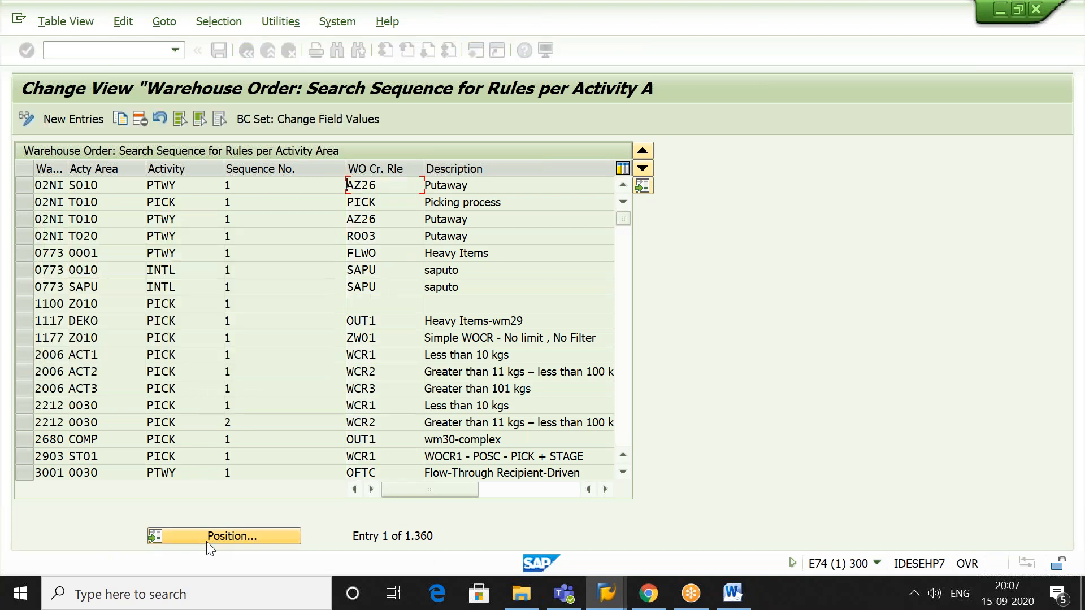
# - Select the warehouse 2903 search sequence entry and examine its activity area, activity, sequence number, creation rule and description
pyautogui.click(24, 184)
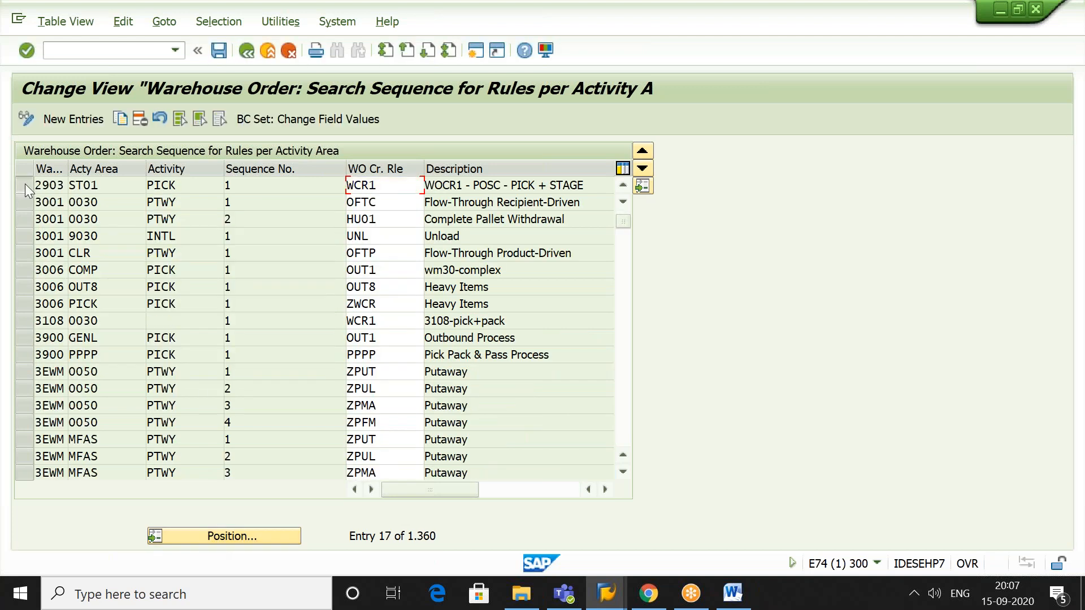
pyautogui.click(87, 184)
pyautogui.click(180, 185)
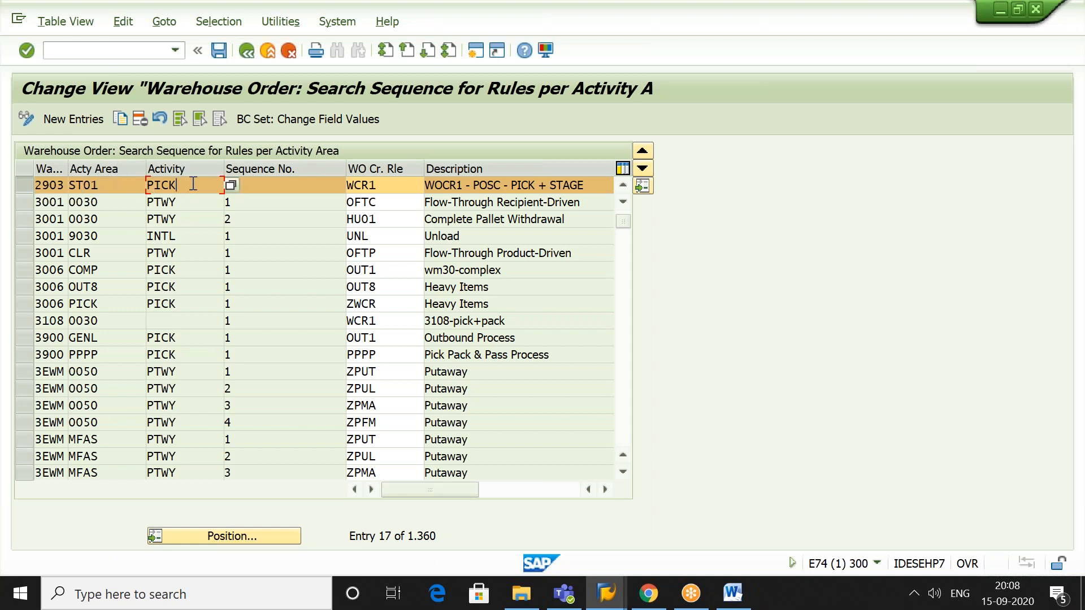
pyautogui.click(265, 185)
pyautogui.click(387, 185)
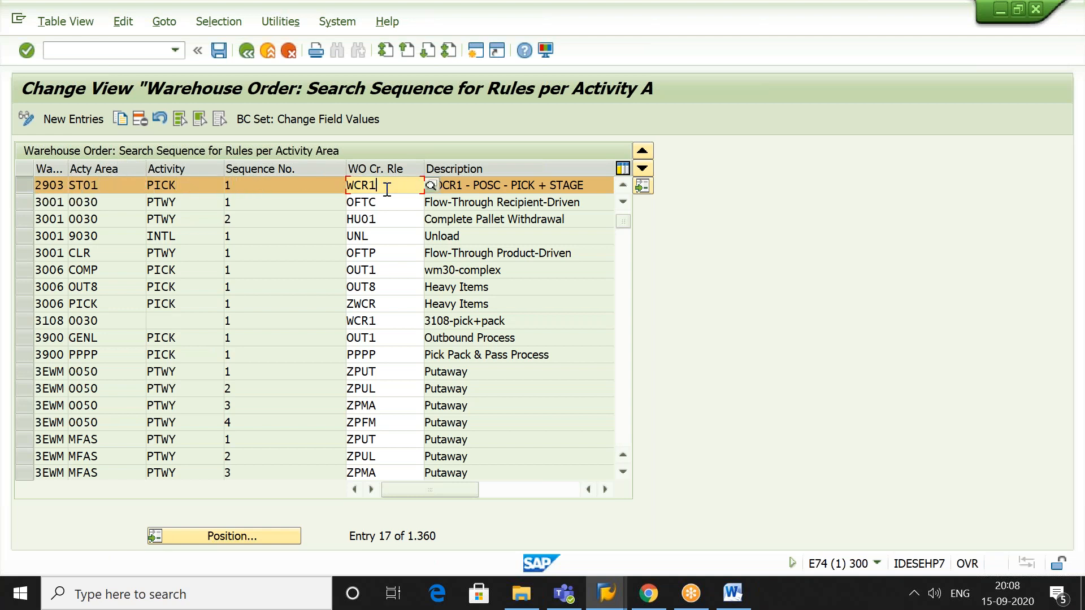
pyautogui.click(598, 186)
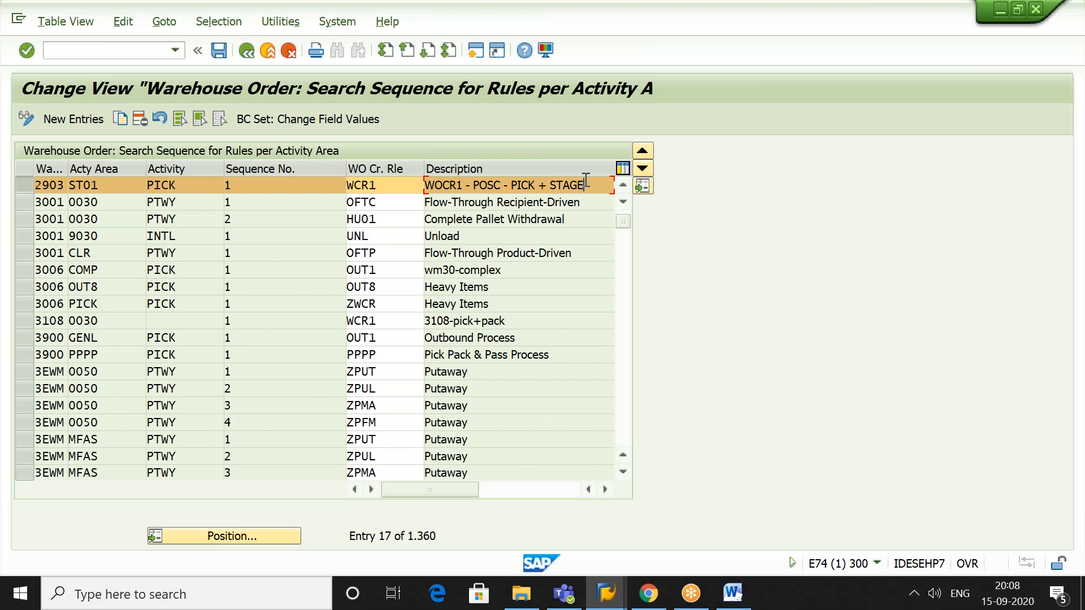
# - Leave the creation rule search sequence view and collapse the Warehouse Order node in the IMG structure
pyautogui.click(249, 52)
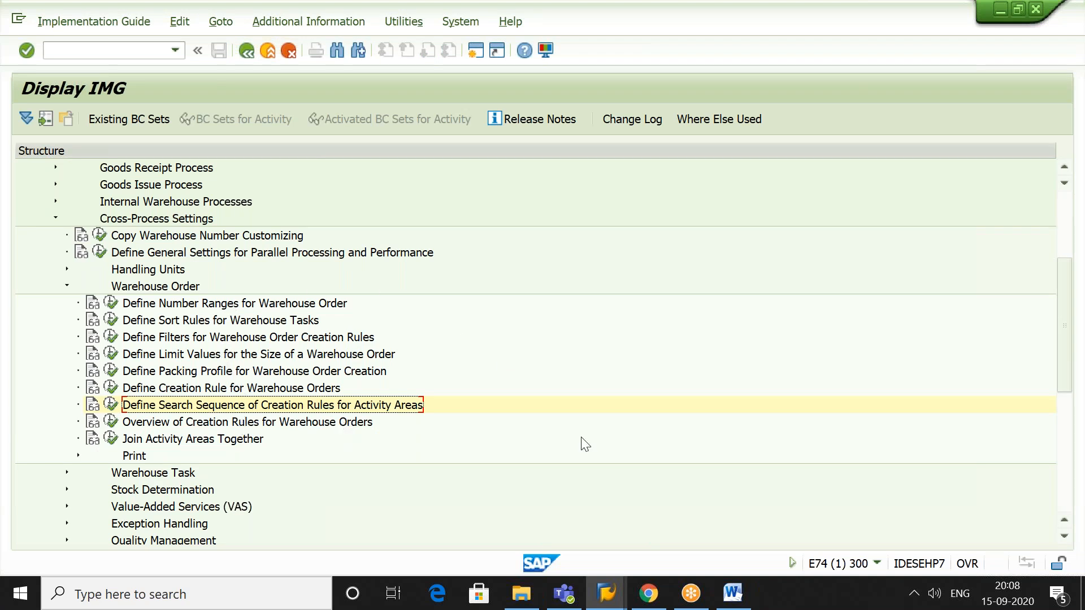
pyautogui.press('Left')
pyautogui.press('Left')
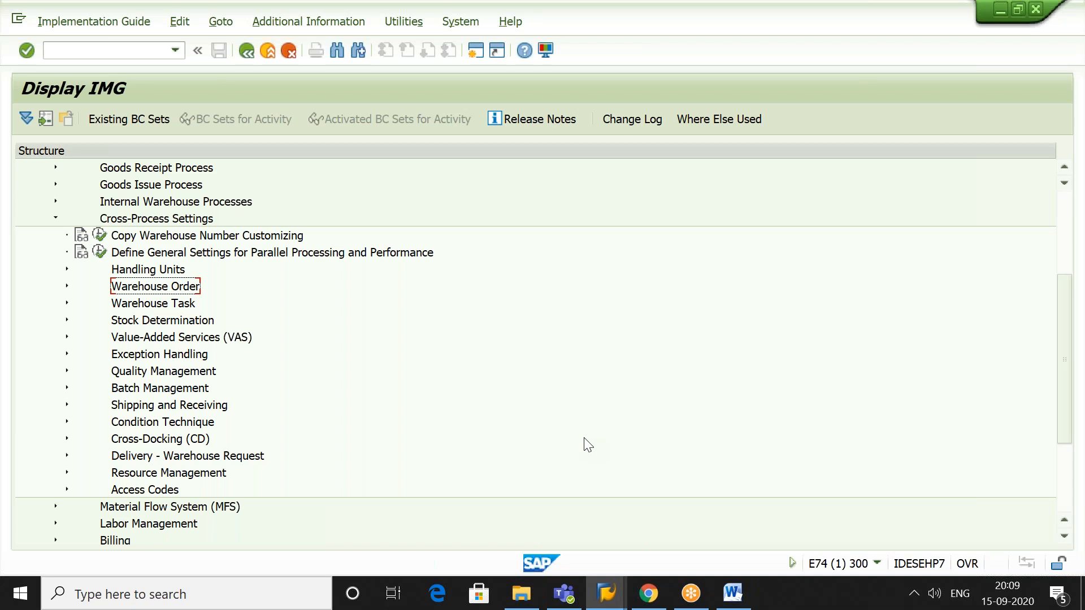
# - Switch to the EH7 client 800 session and open sales order creation with transaction VA01
pyautogui.moveTo(613, 605)
pyautogui.click(572, 531)
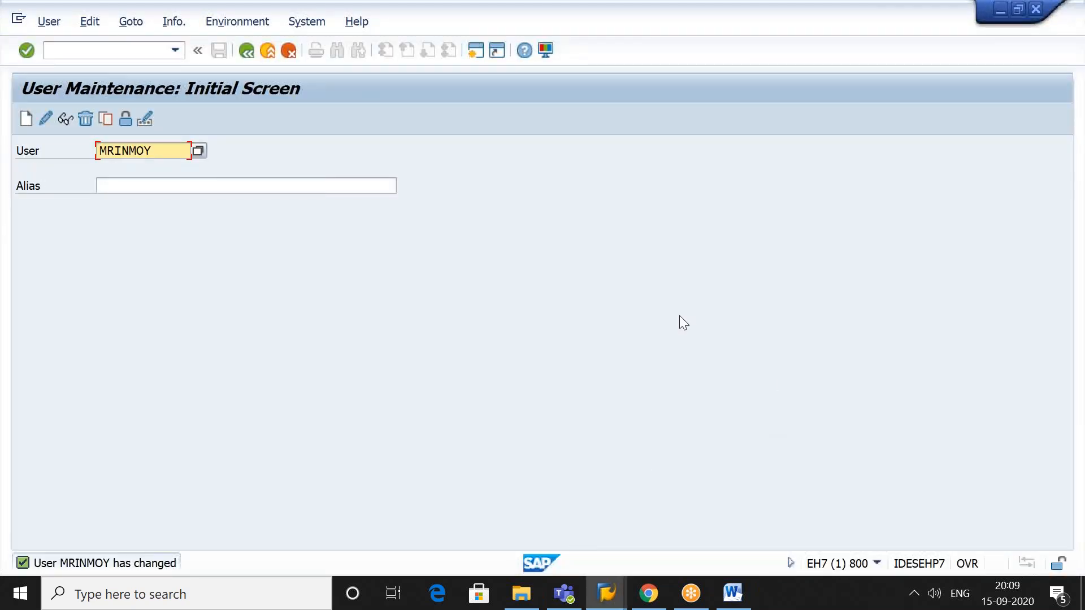
pyautogui.click(149, 52)
pyautogui.write('/N')
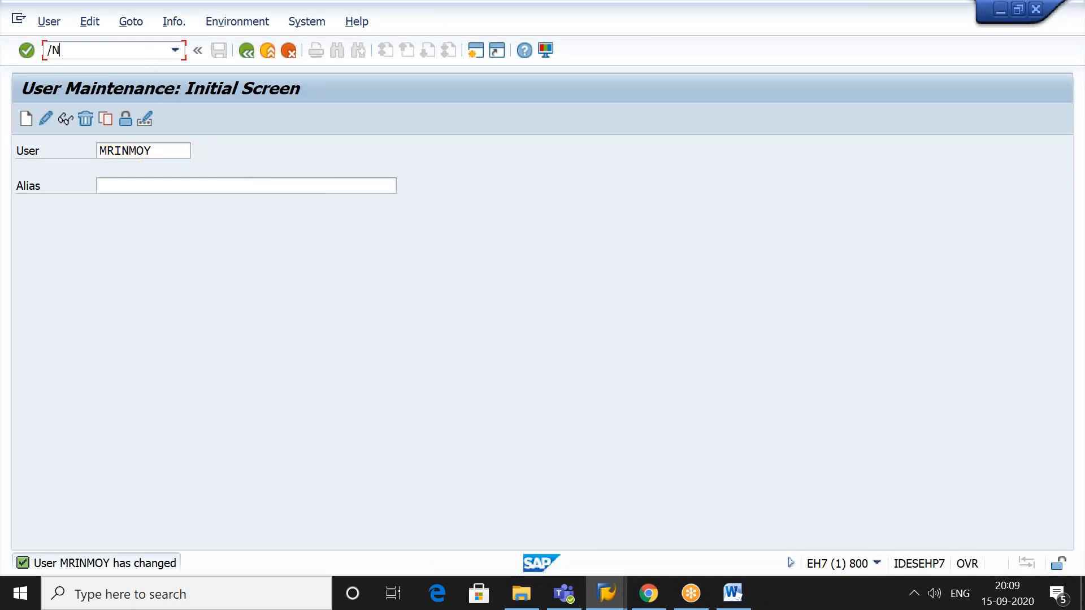
pyautogui.write('VA01')
pyautogui.press('Return')
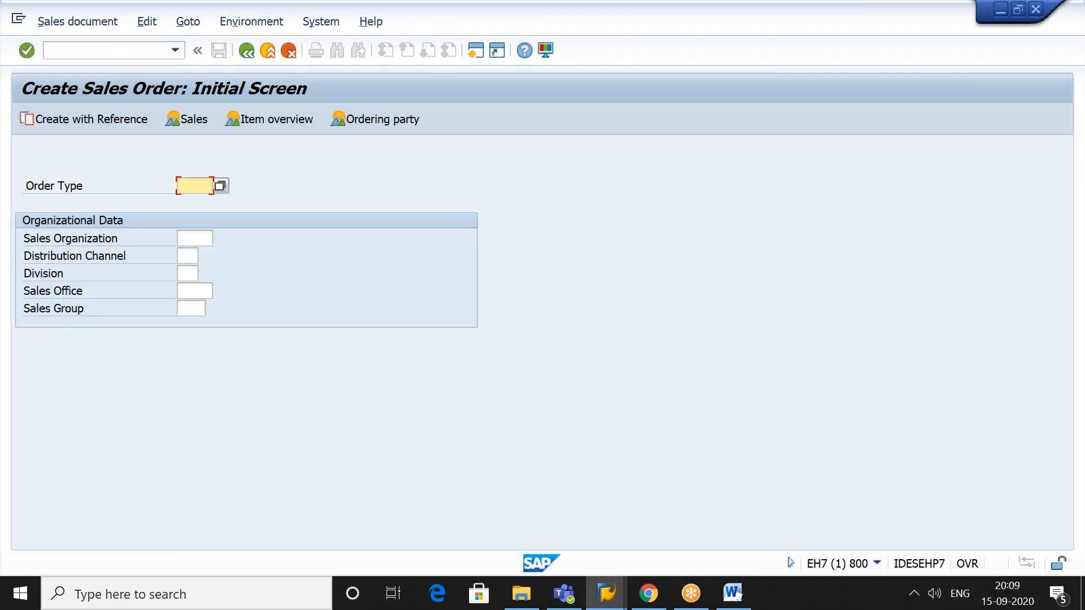
# - Start a sales order of type OR with sales organization 2903, distribution channel 29 and the first suggested division
pyautogui.write('or')
pyautogui.press('Tab')
pyautogui.press('Down')
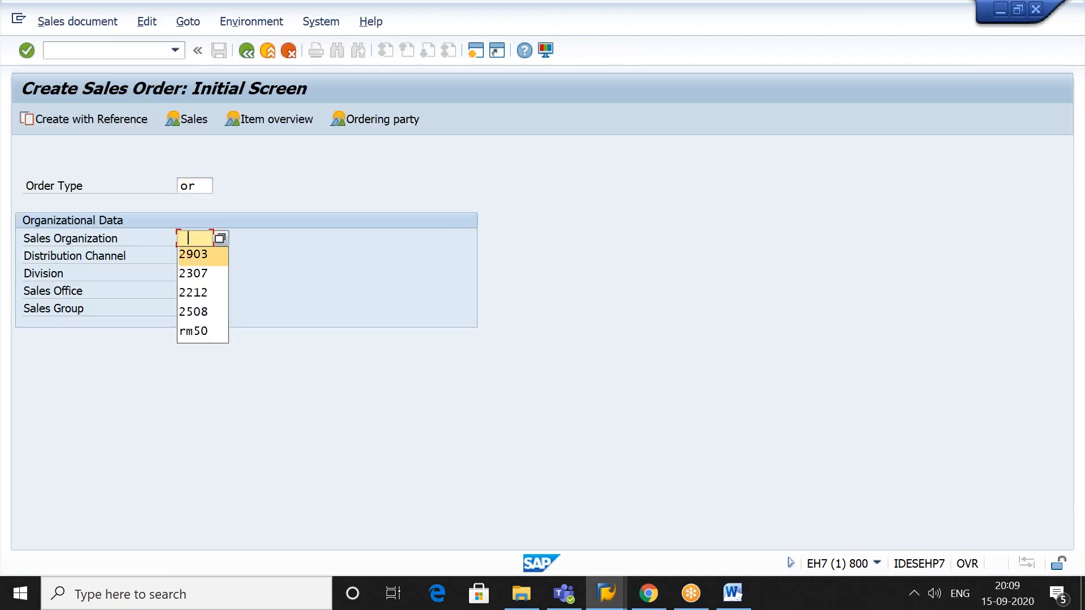
pyautogui.press('Return')
pyautogui.press('Tab')
pyautogui.press('Down')
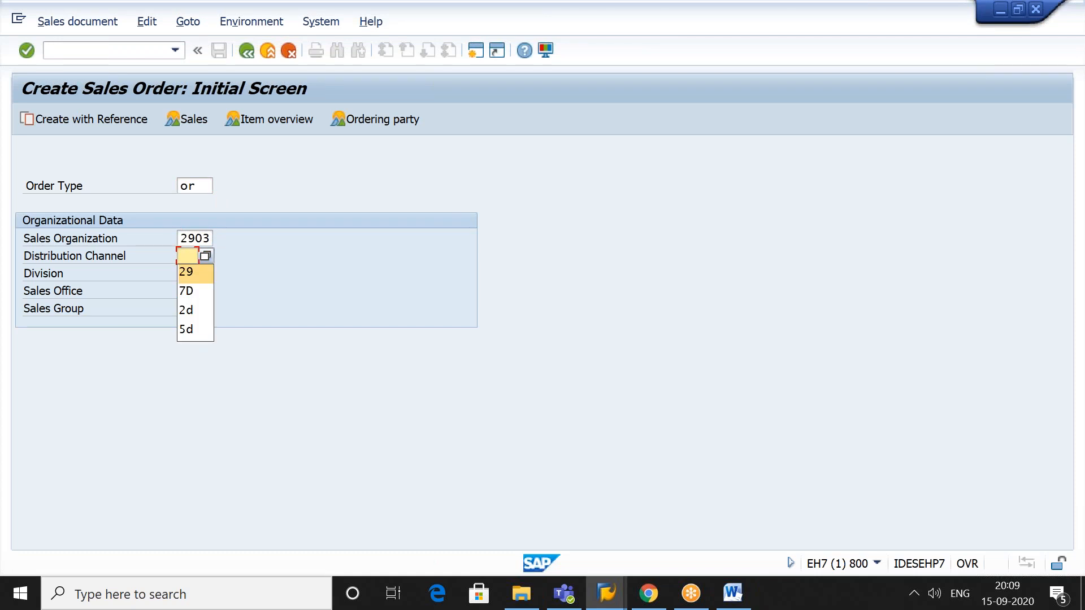
pyautogui.press('Return')
pyautogui.press('Tab')
pyautogui.press('Down')
pyautogui.press('Return')
pyautogui.press('Return')
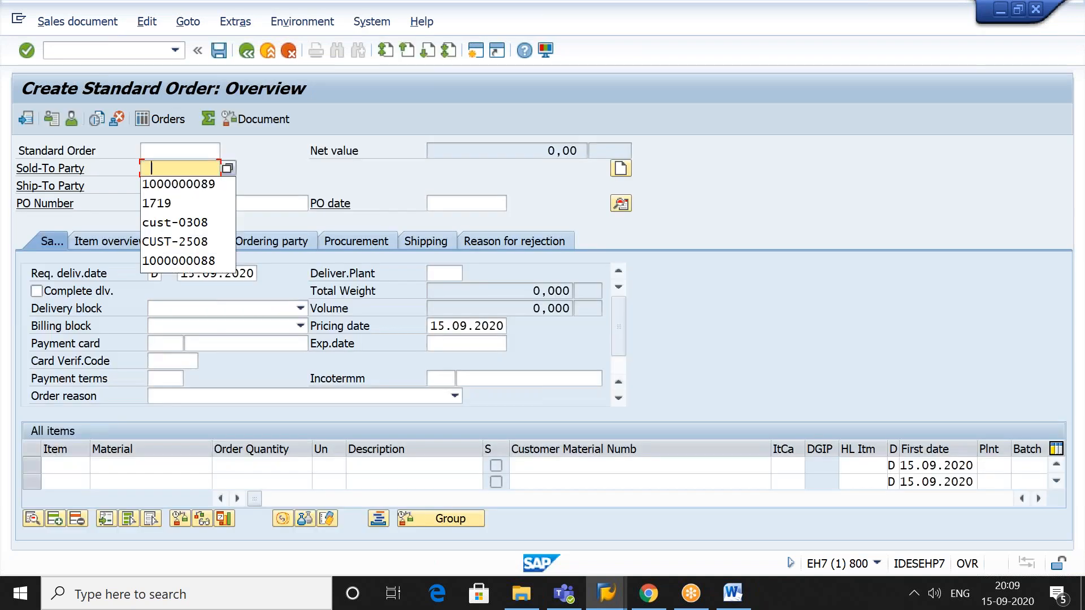
# - Enter the customer number as sold-to party and fill in the PO number in the order header
pyautogui.press('Down')
pyautogui.press('Return')
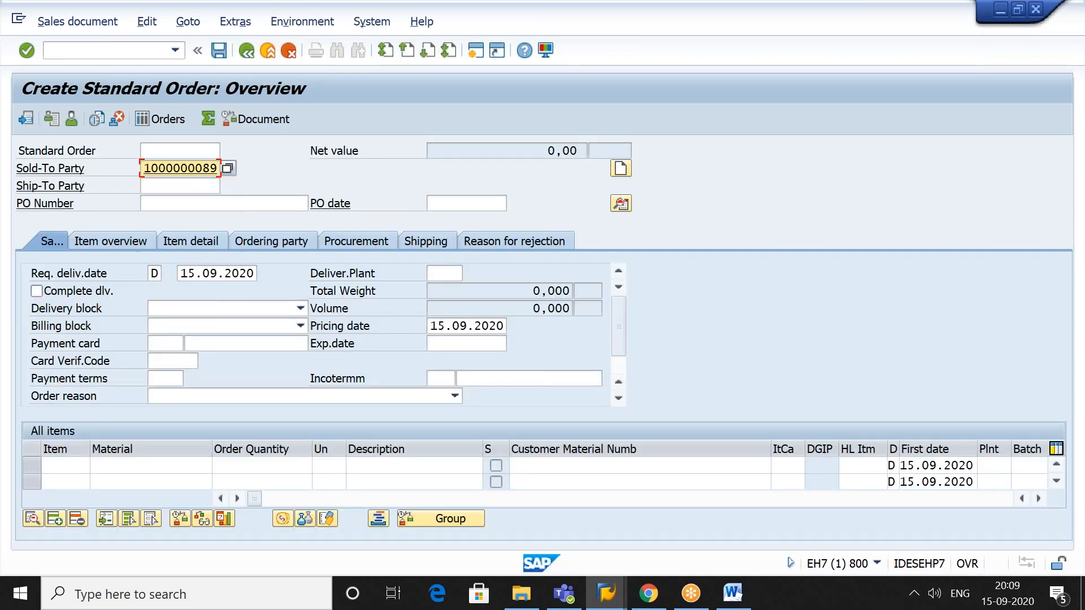
pyautogui.press('Tab')
pyautogui.press('Tab')
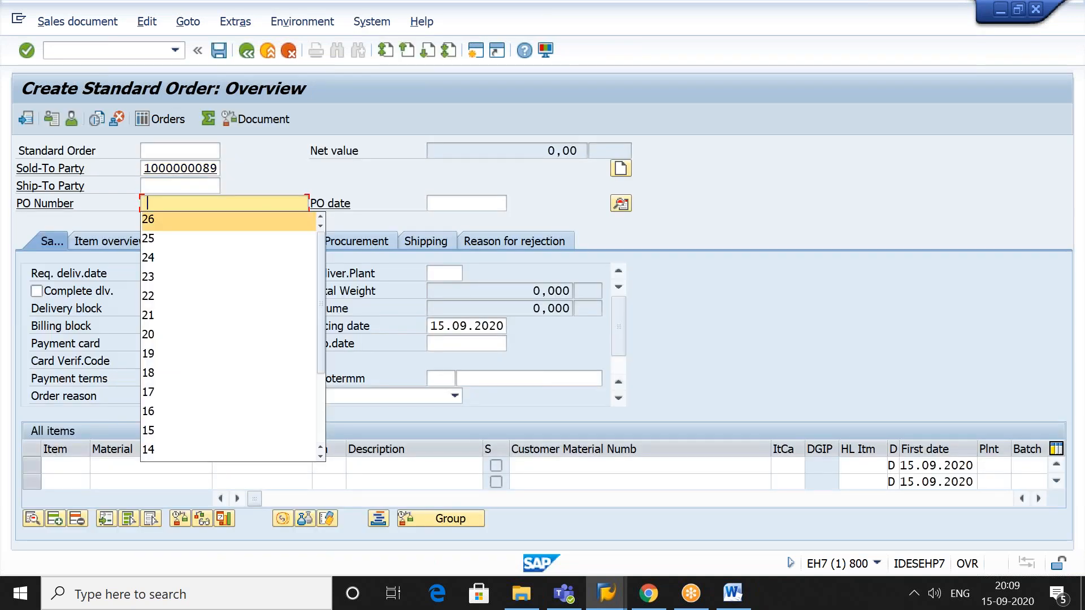
pyautogui.write('27')
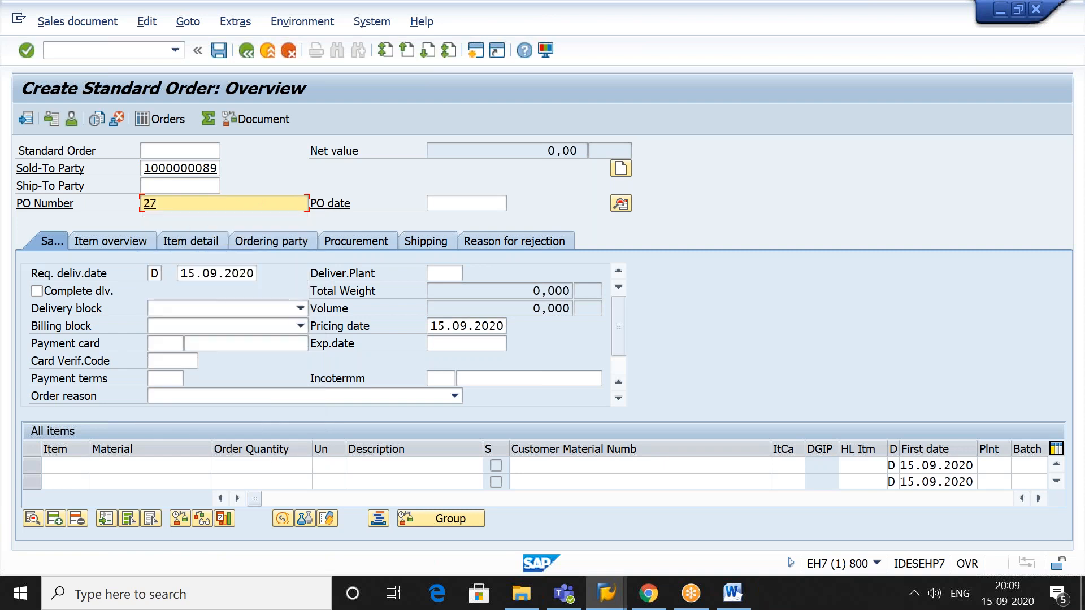
# - Add an item for material 2903-MAT3 with quantity 1 and plant 2903, and save the sales order
pyautogui.click(129, 461)
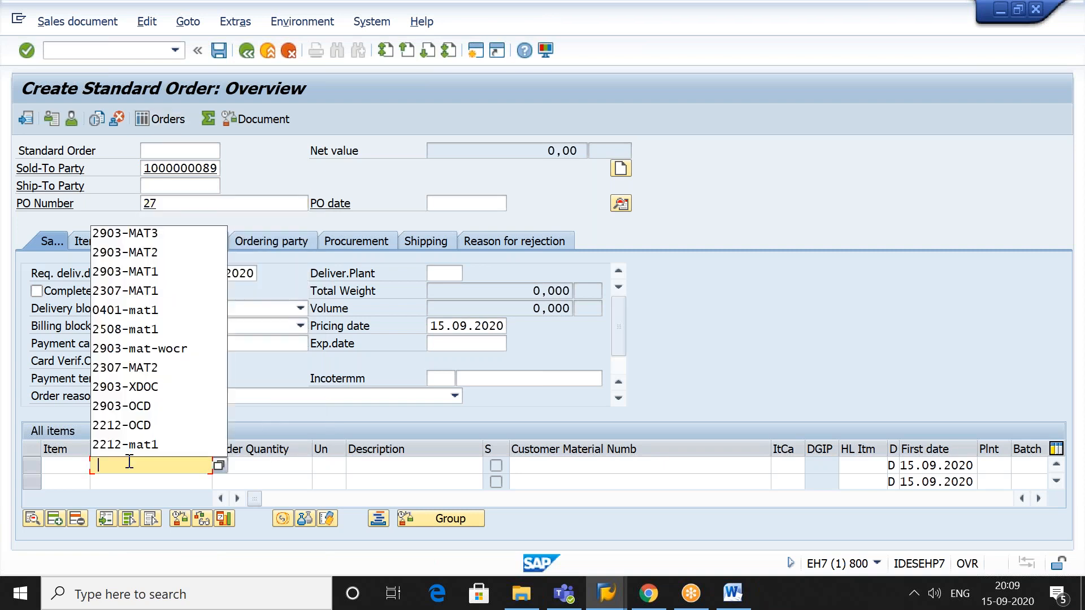
pyautogui.click(176, 233)
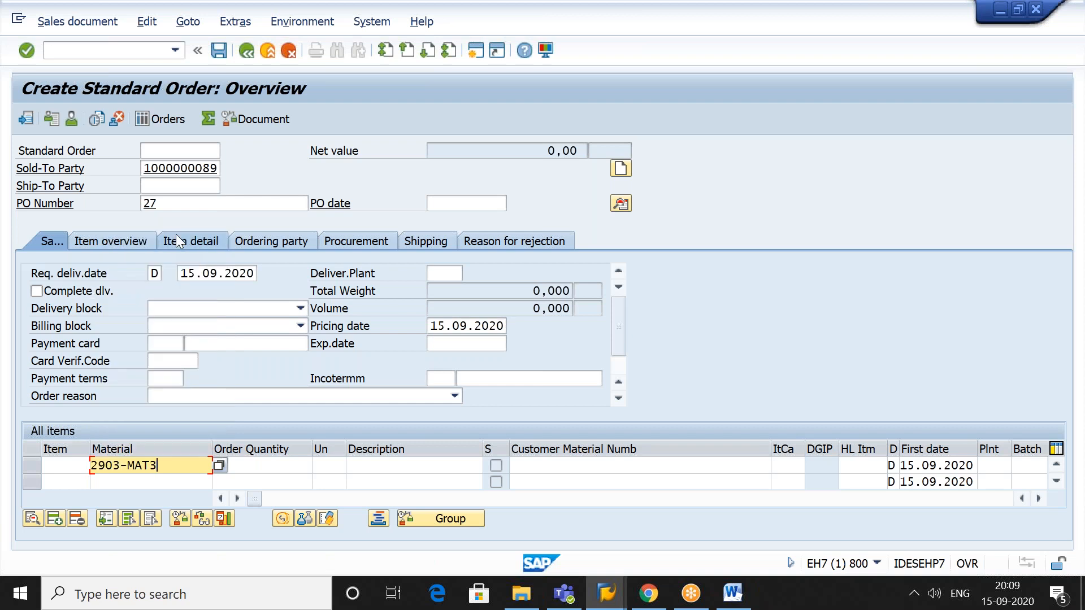
pyautogui.click(305, 464)
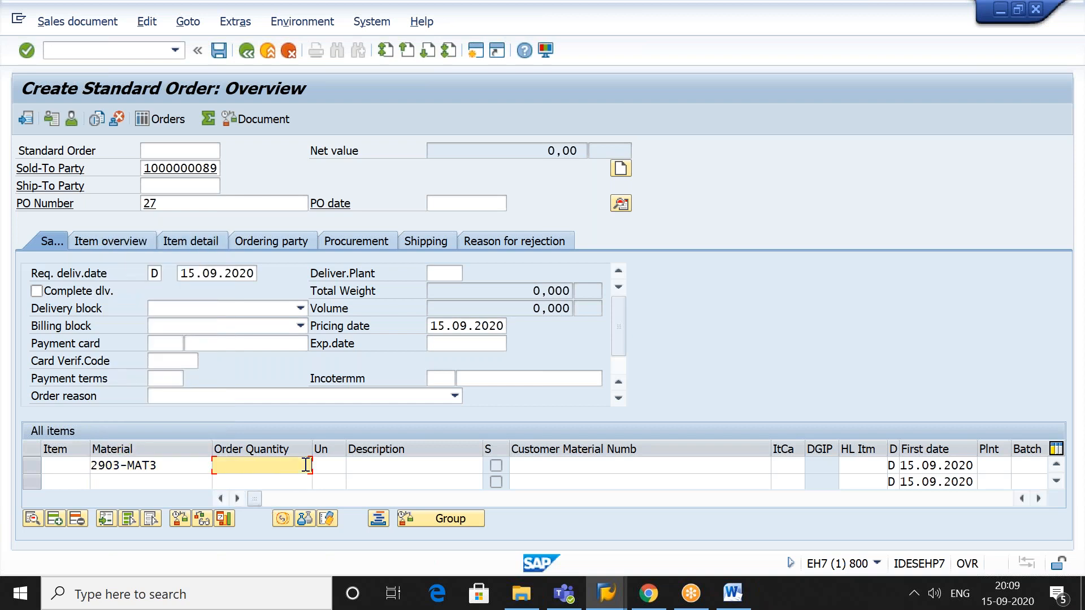
pyautogui.click(306, 464)
pyautogui.press('Tab')
pyautogui.press('Tab')
pyautogui.press('Tab')
pyautogui.press('Tab')
pyautogui.press('Tab')
pyautogui.press('Tab')
pyautogui.press('Tab')
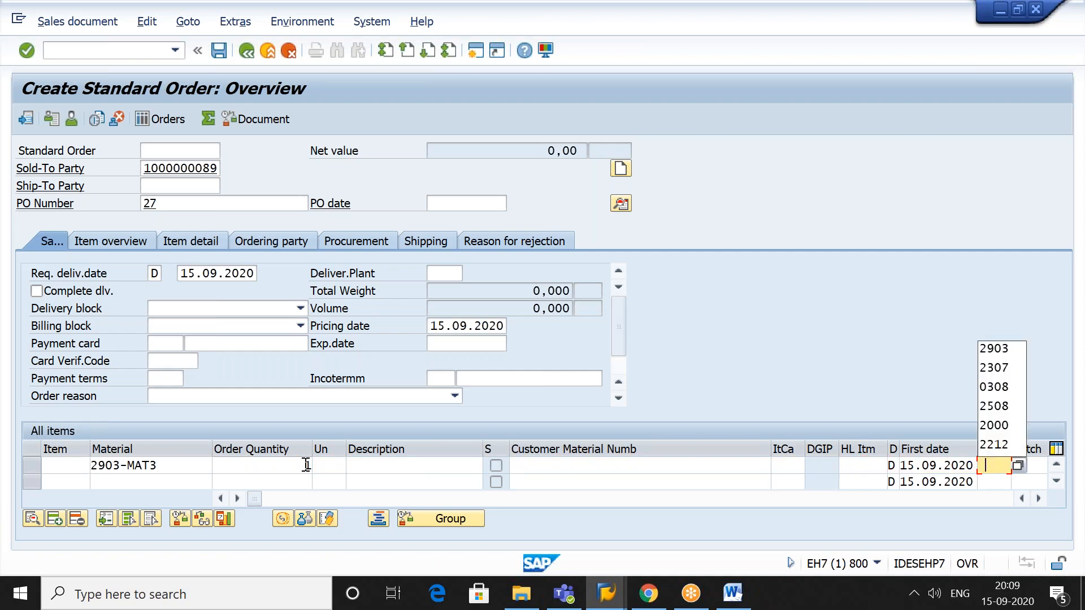
pyautogui.write('2903')
pyautogui.press('Return')
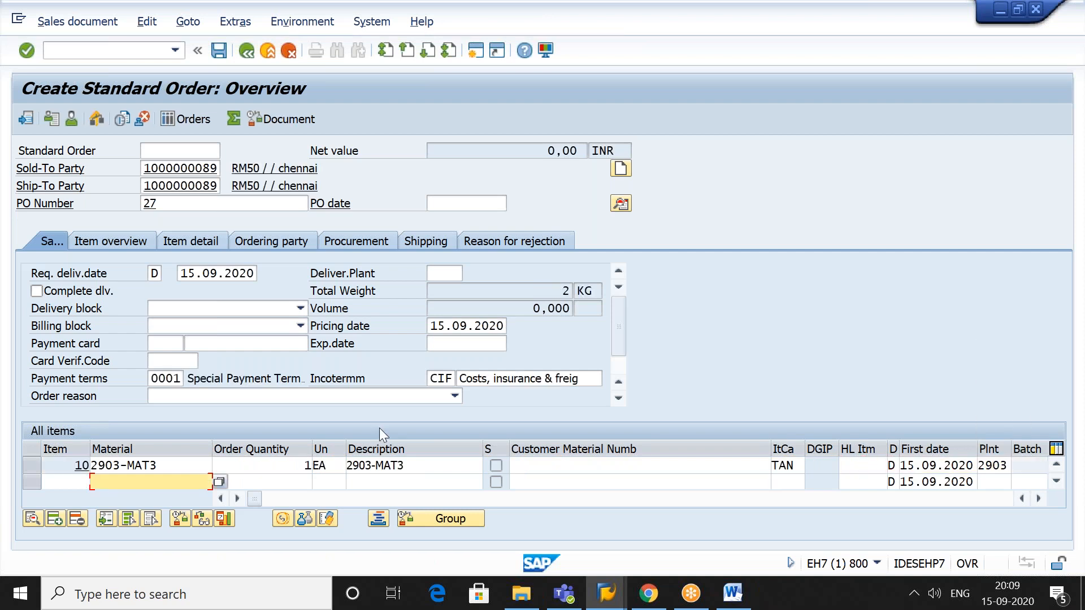
pyautogui.click(220, 51)
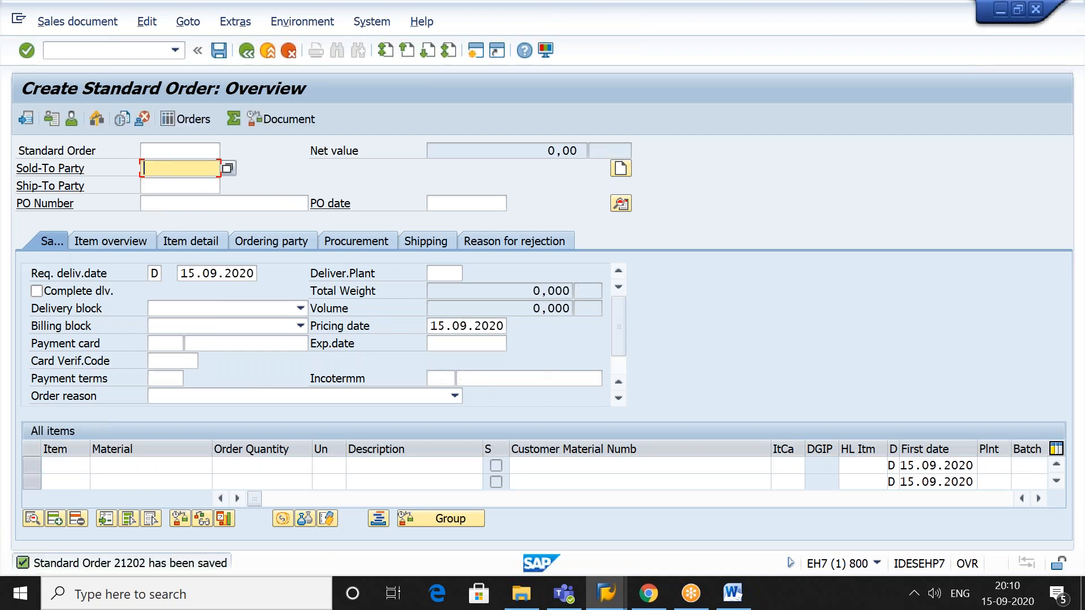
# - Create an outbound delivery for the saved sales order with shipping point 2903
pyautogui.click(89, 22)
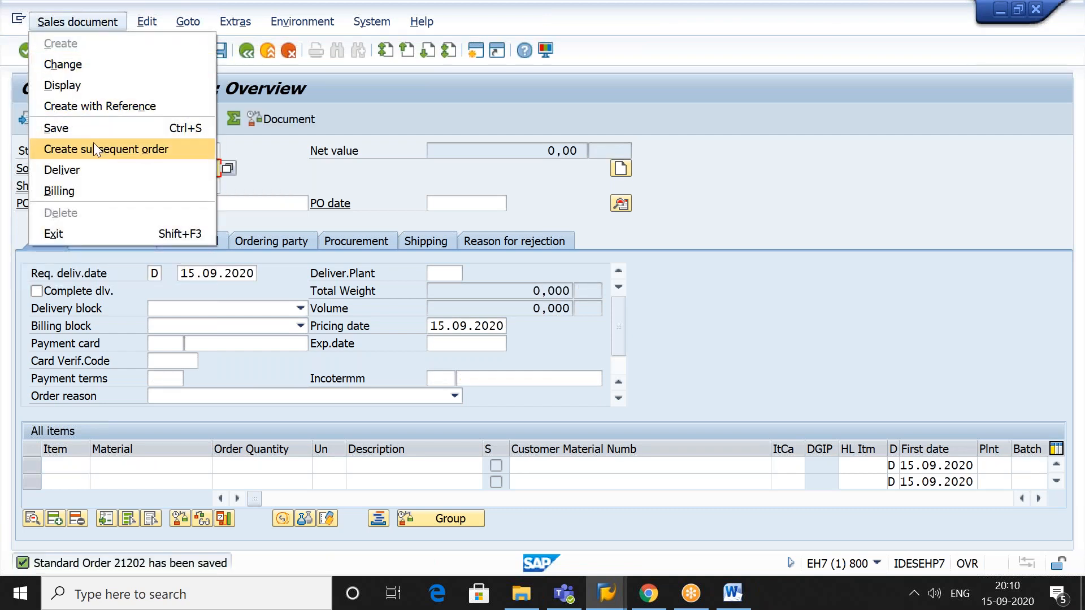
pyautogui.click(93, 169)
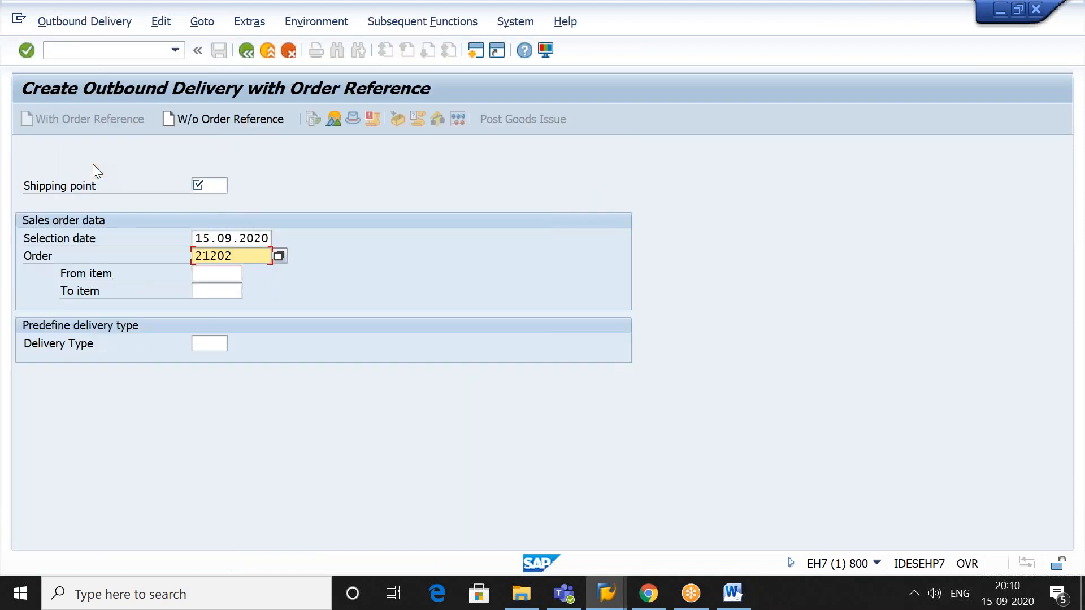
pyautogui.hotkey('shift', 'Tab')
pyautogui.hotkey('shift', 'Tab')
pyautogui.press('BackSpace')
pyautogui.press('Down')
pyautogui.press('Return')
pyautogui.press('Return')
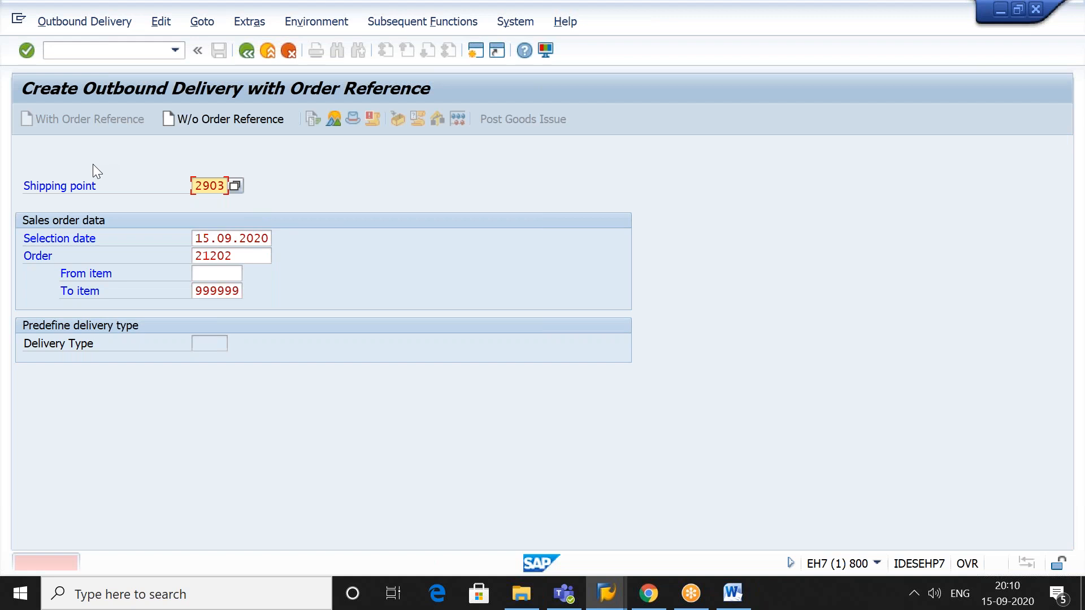
pyautogui.press('Return')
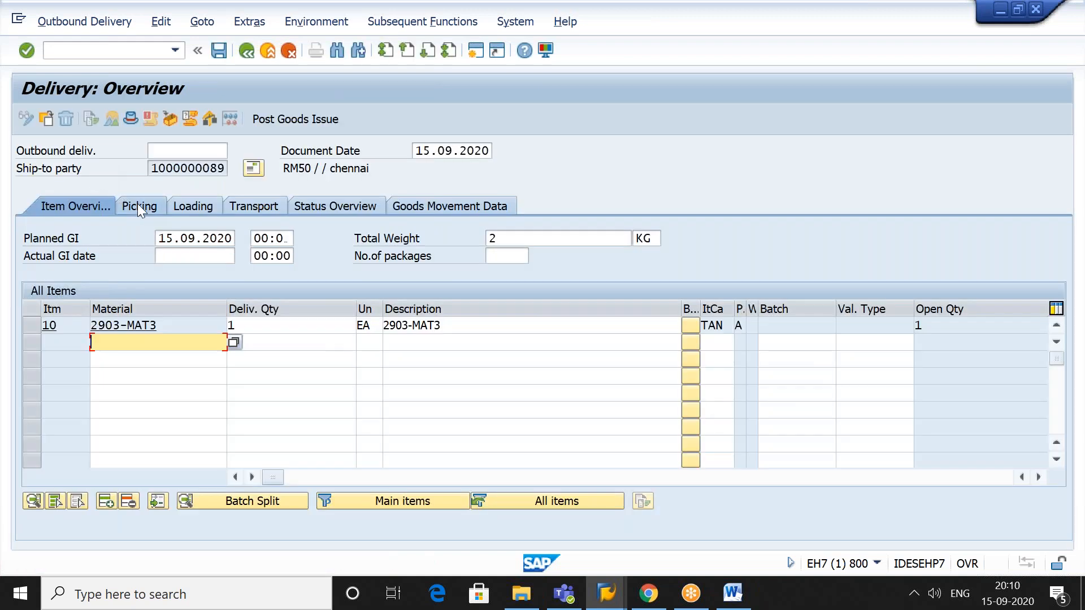
# - Set the picking storage location of the 2903-MAT3 item to 2000 and save the delivery
pyautogui.click(139, 207)
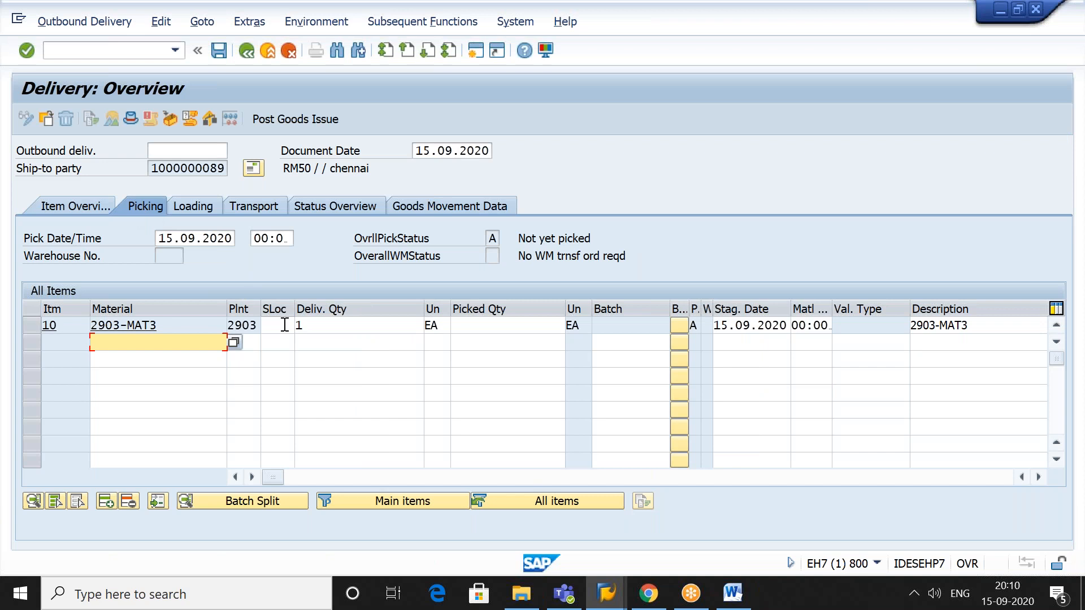
pyautogui.click(285, 325)
pyautogui.click(277, 340)
pyautogui.press('Return')
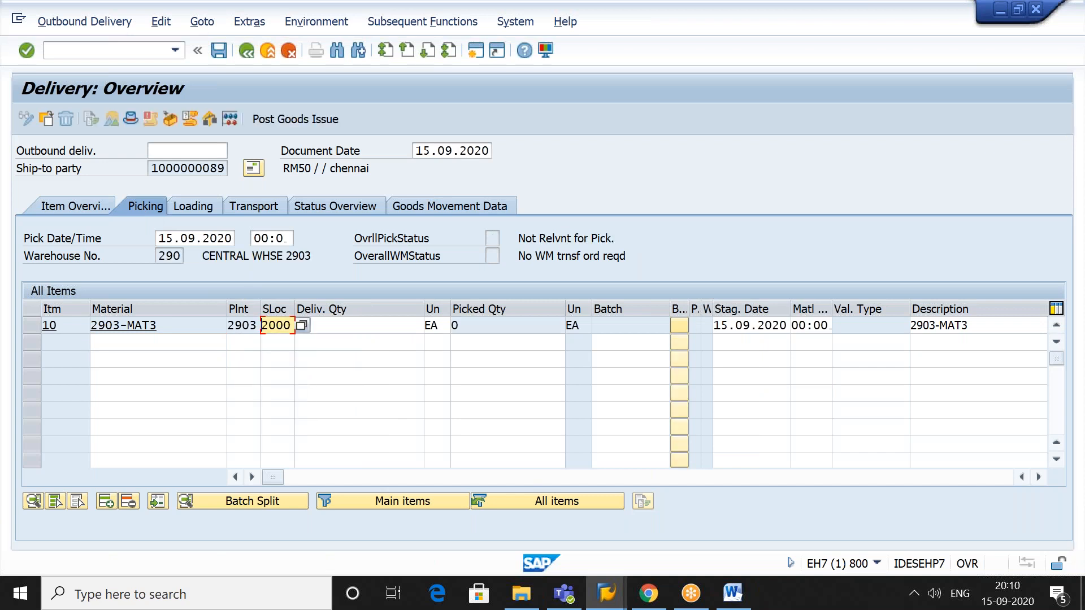
pyautogui.hotkey('ctrl', 's')
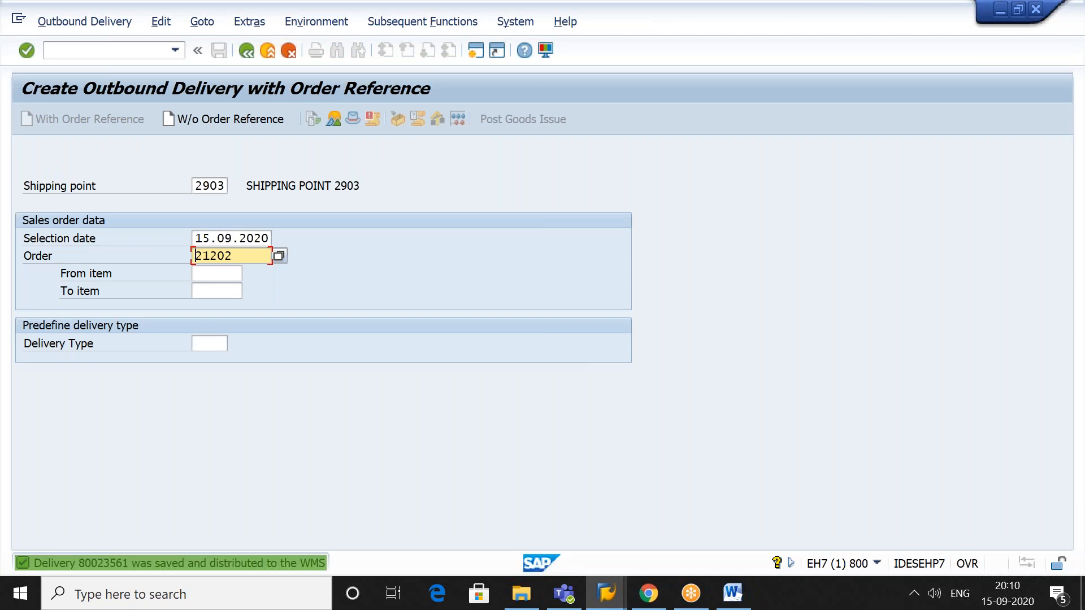
# - Open the details of the save message, copy the delivery number from it and close the details
pyautogui.doubleClick(200, 561)
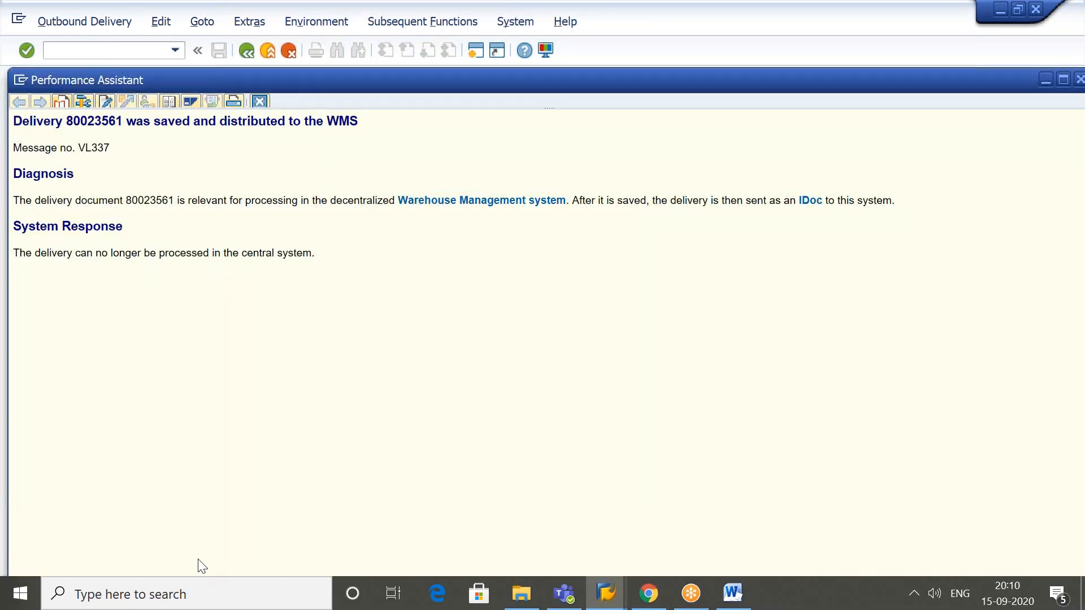
pyautogui.doubleClick(96, 121)
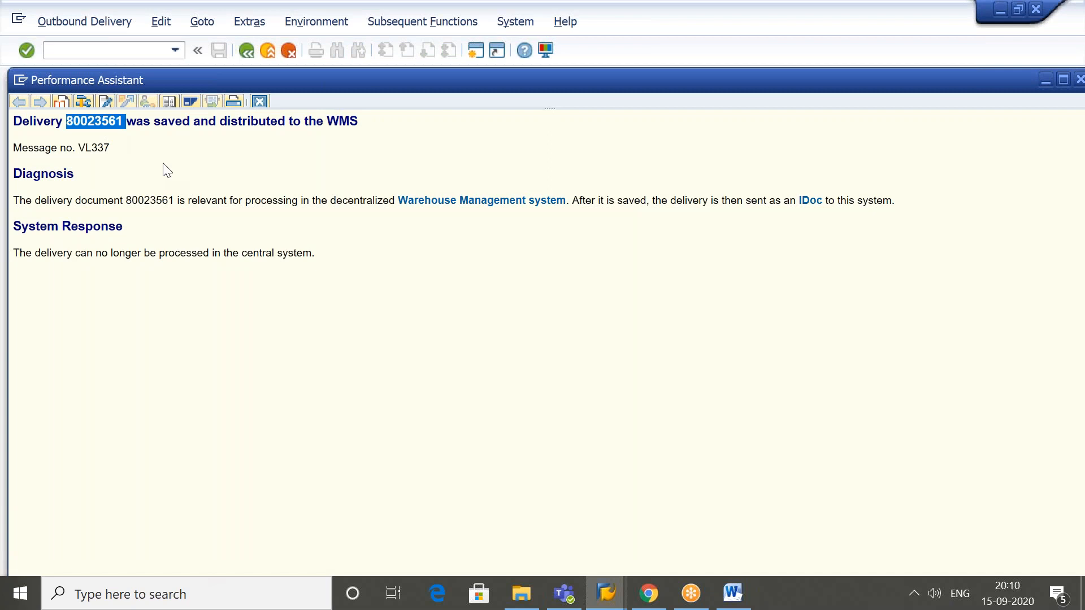
pyautogui.click(259, 101)
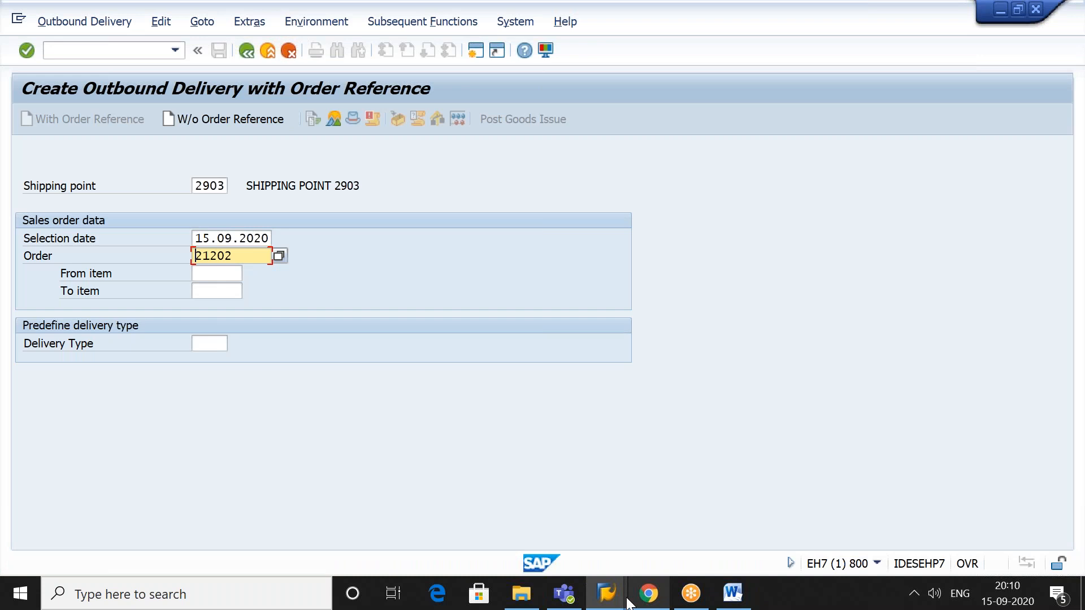
# - Switch to the E74 client 300 session, open transaction /n/scwm/prdo and accept the default values for warehouse 2903
pyautogui.moveTo(616, 596)
pyautogui.click(683, 555)
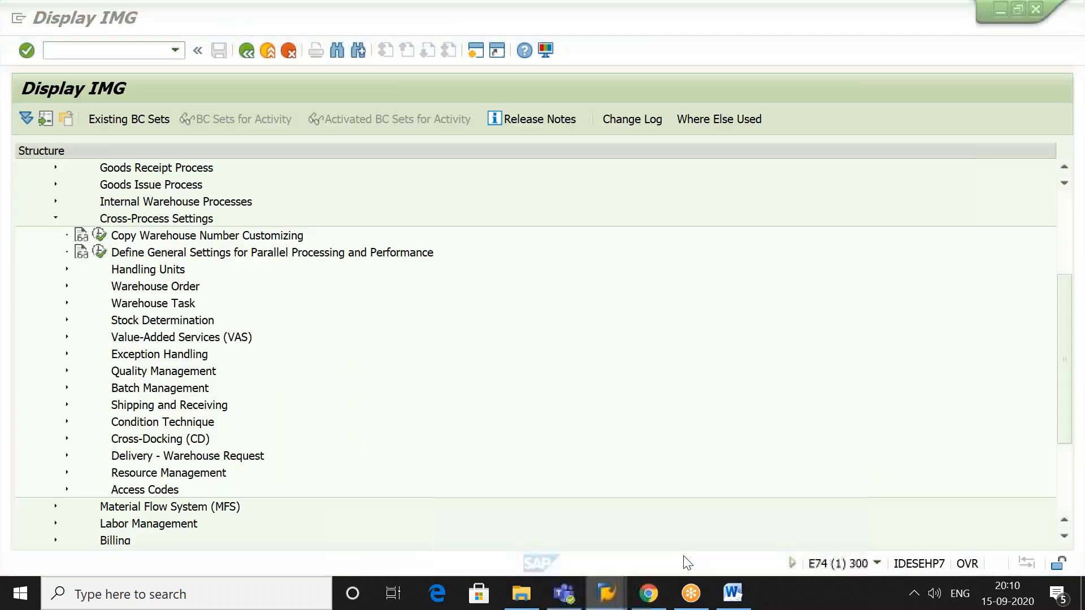
pyautogui.click(175, 51)
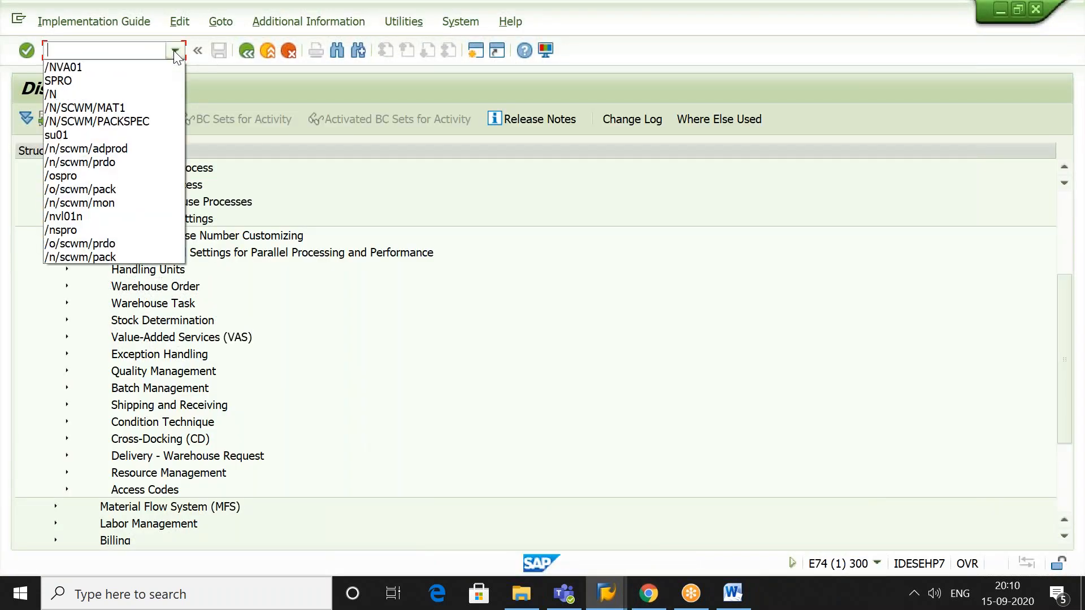
pyautogui.click(162, 169)
pyautogui.press('Return')
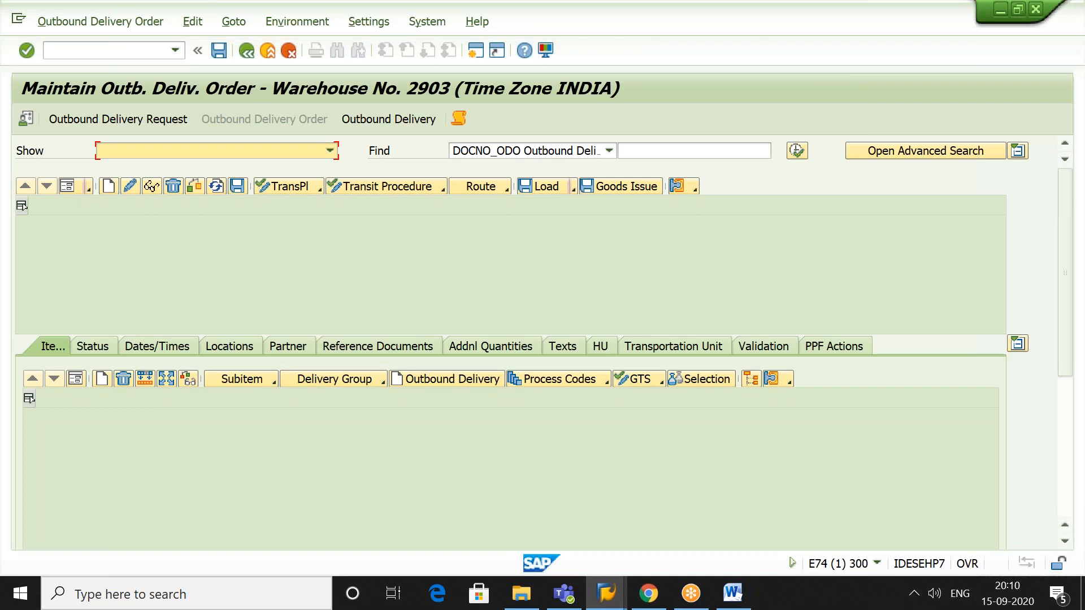
pyautogui.click(28, 117)
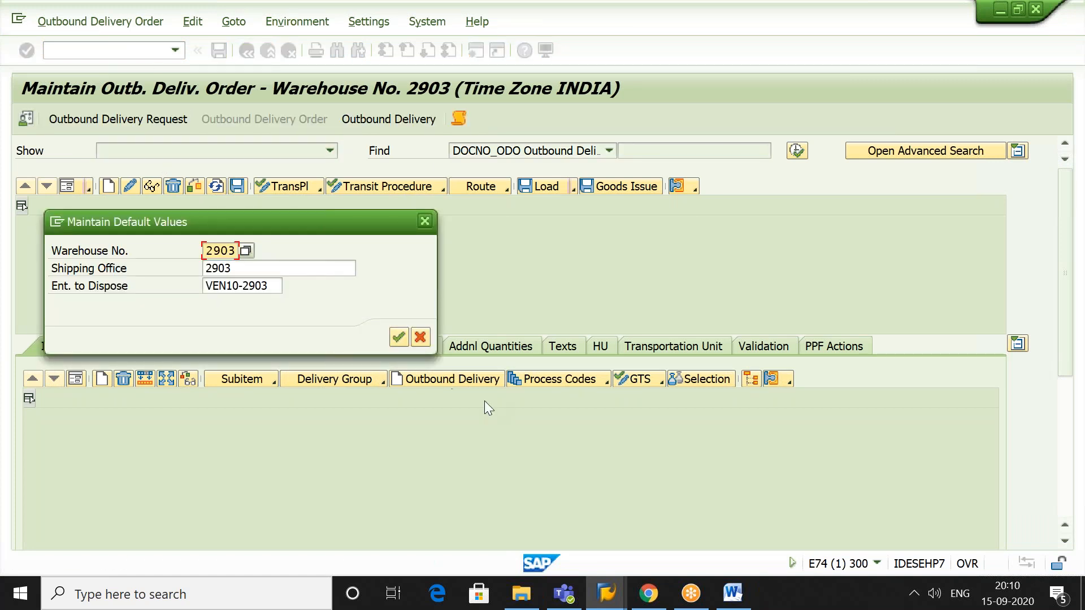
pyautogui.click(399, 338)
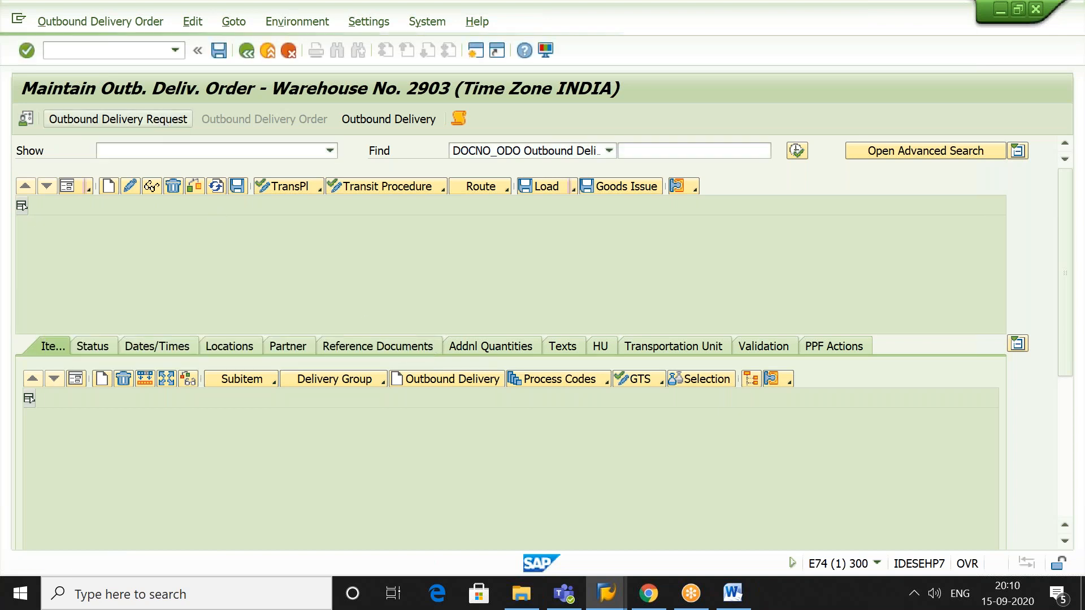
# - Go to the outbound delivery requests and find the request by the new delivery's number
pyautogui.click(161, 120)
pyautogui.click(650, 151)
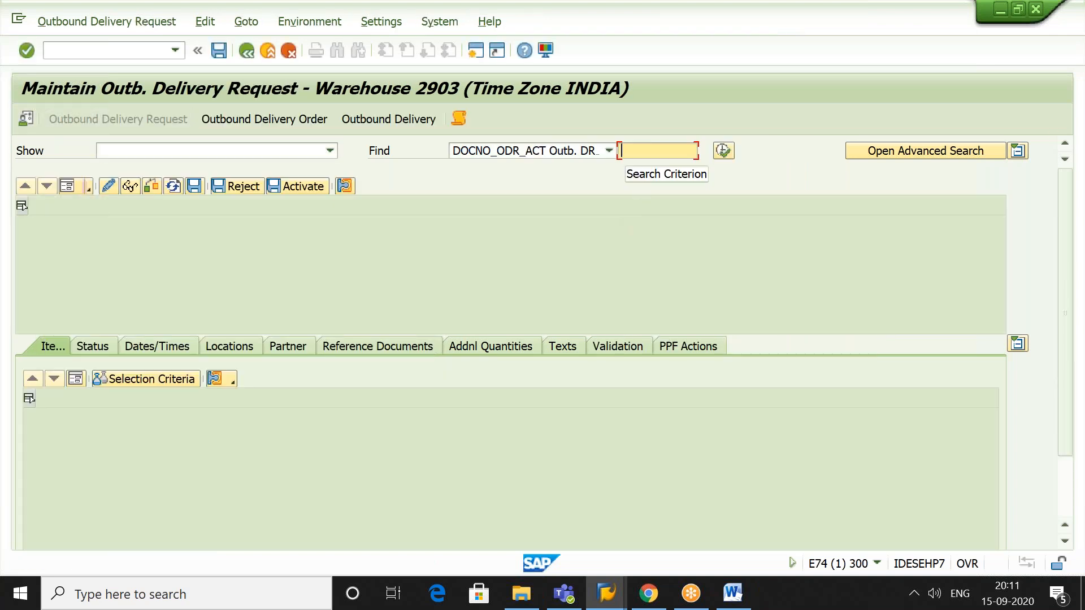
pyautogui.write('80023561')
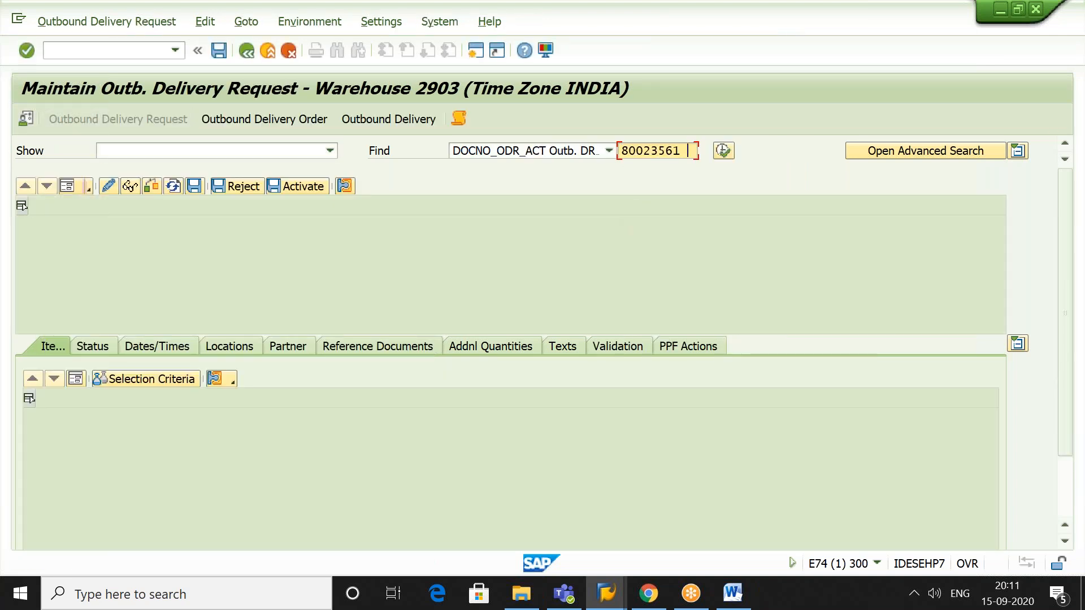
pyautogui.click(723, 150)
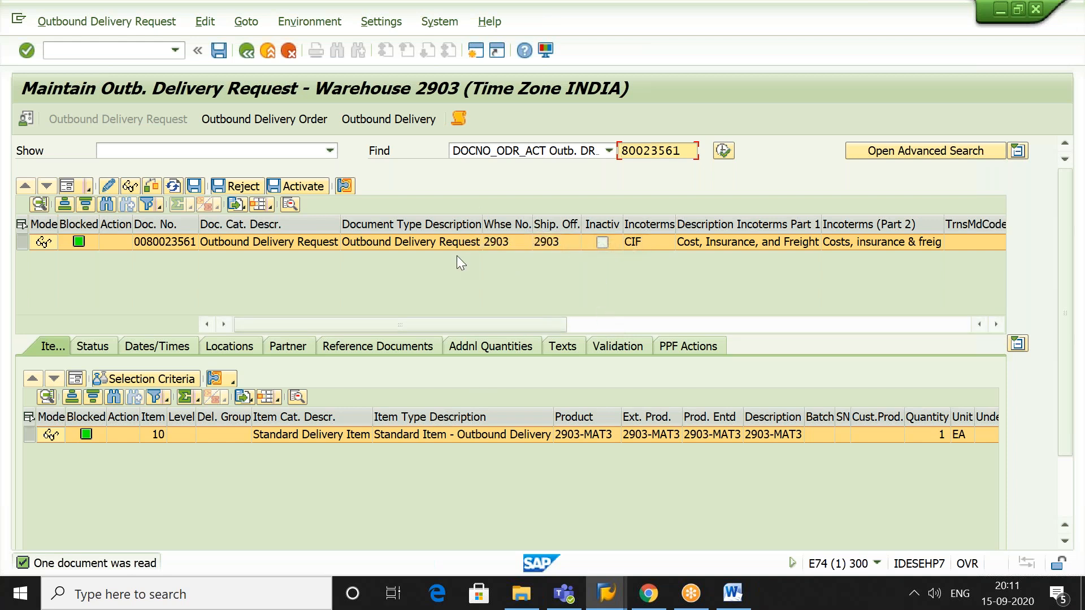
# - Open the outbound delivery order of the request, check its handling units and return to its items
pyautogui.click(279, 124)
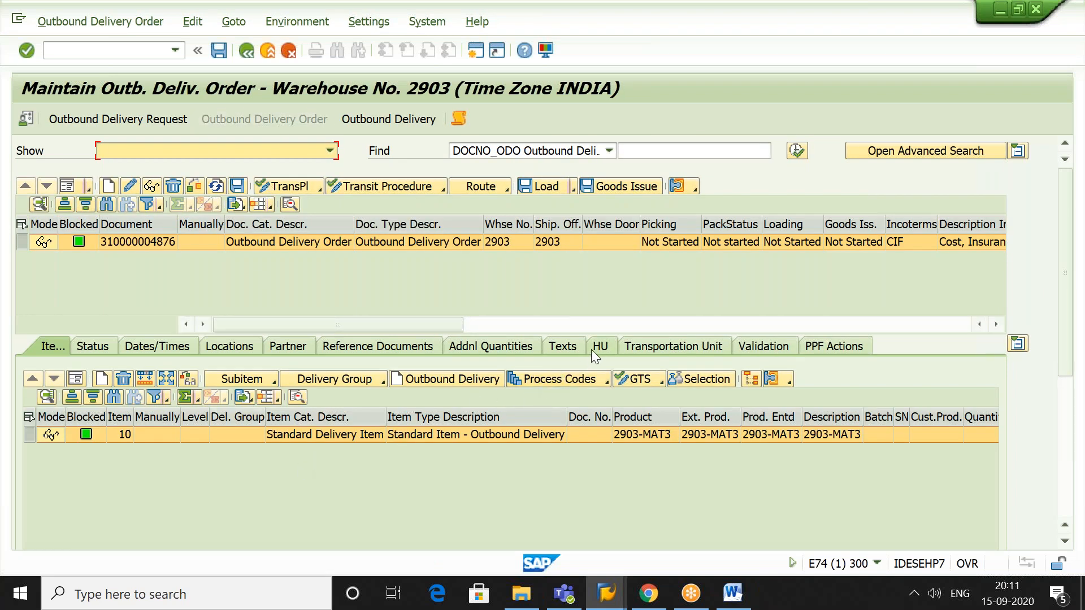
pyautogui.click(594, 348)
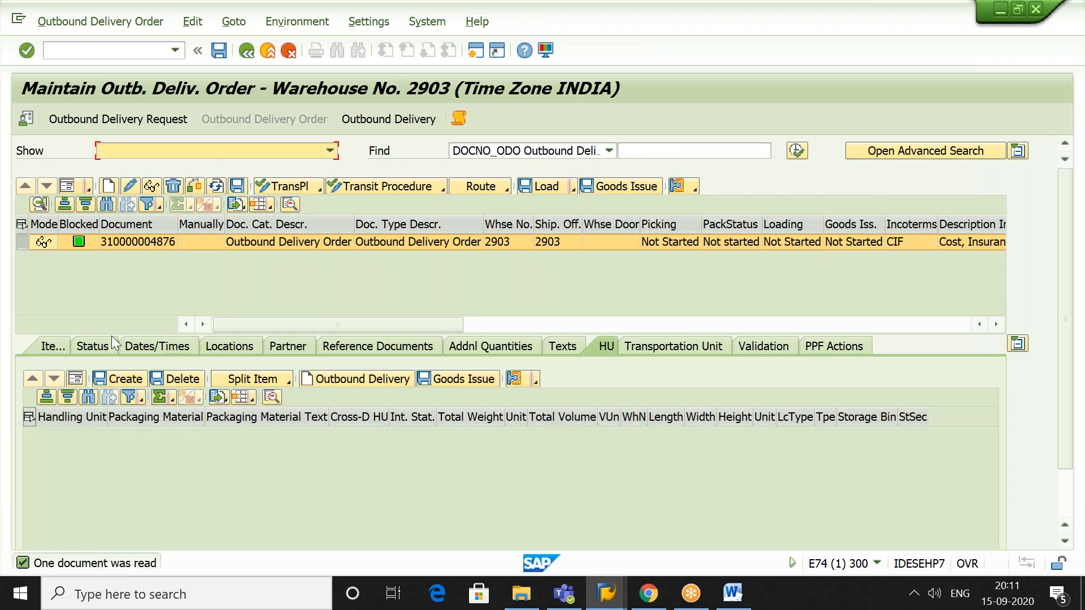
pyautogui.click(52, 354)
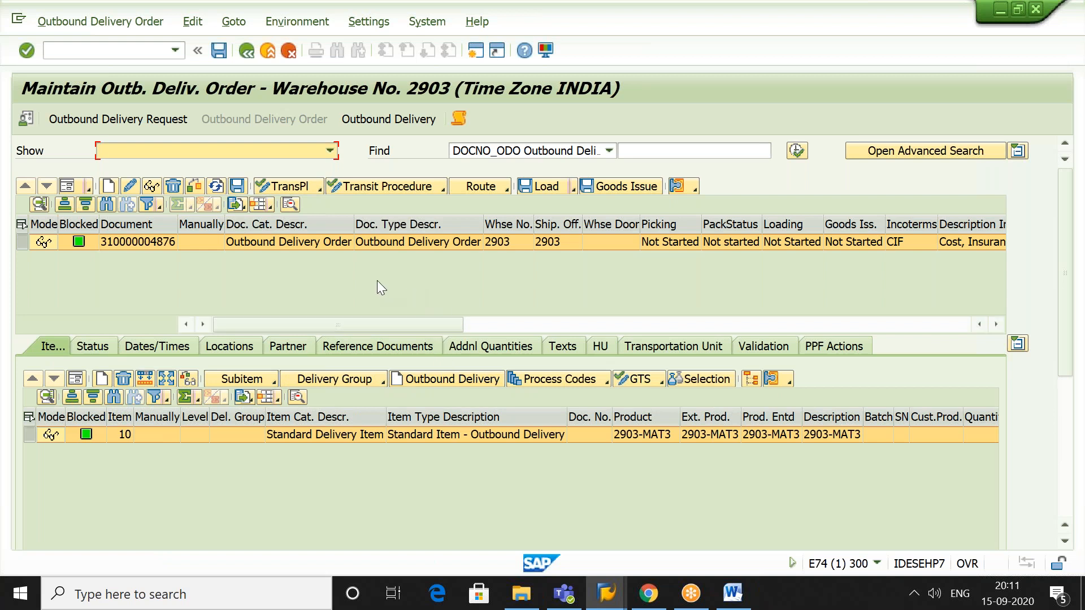
# - Create and save the stock removal warehouse task for the outbound delivery order, and copy the warehouse request number
pyautogui.click(135, 23)
pyautogui.moveTo(147, 65)
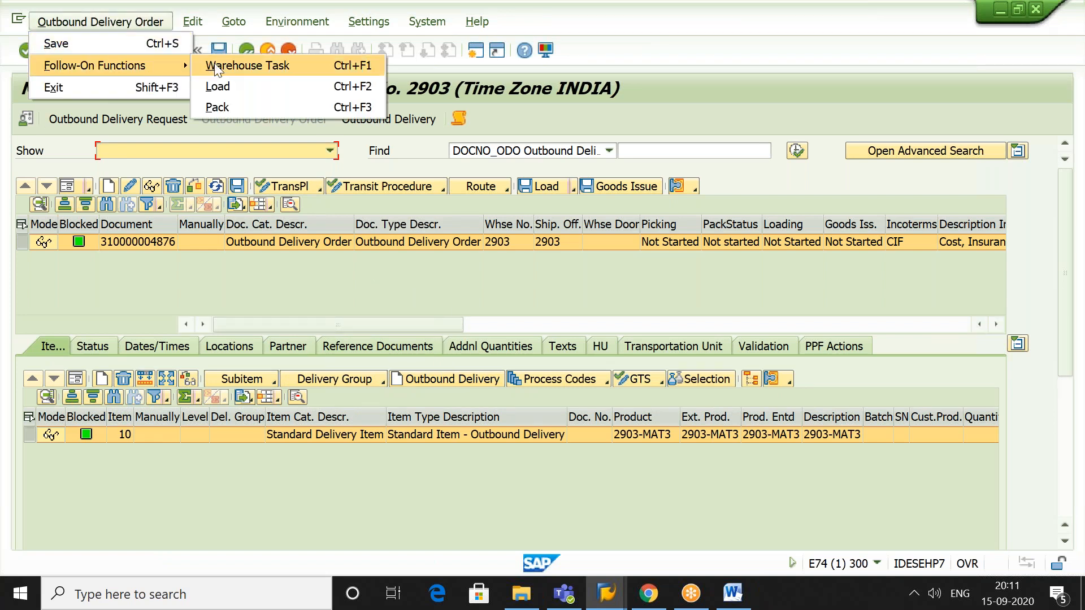
pyautogui.click(254, 66)
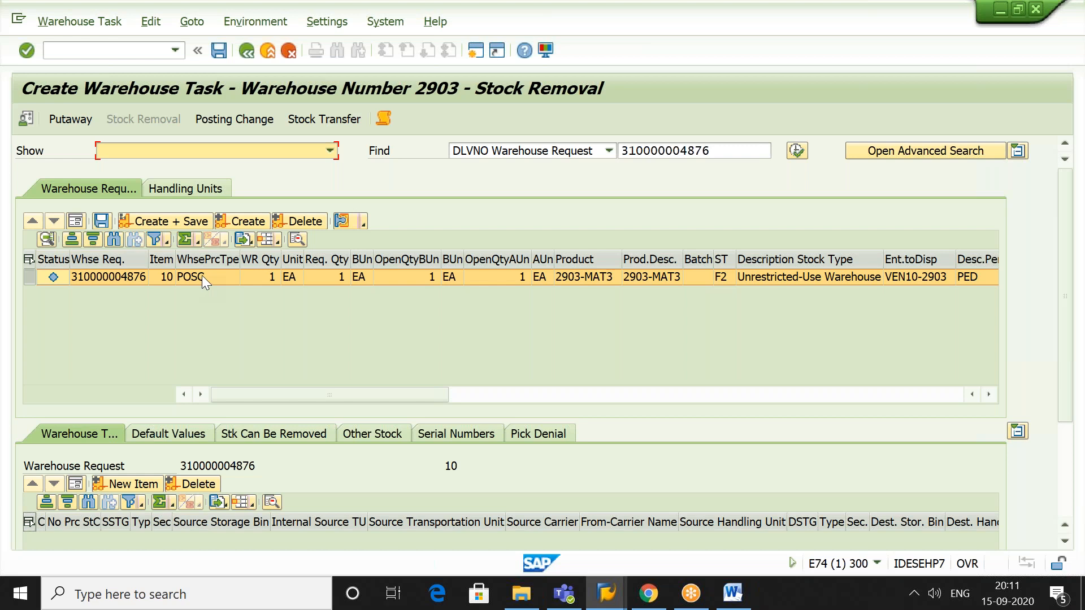
pyautogui.click(249, 221)
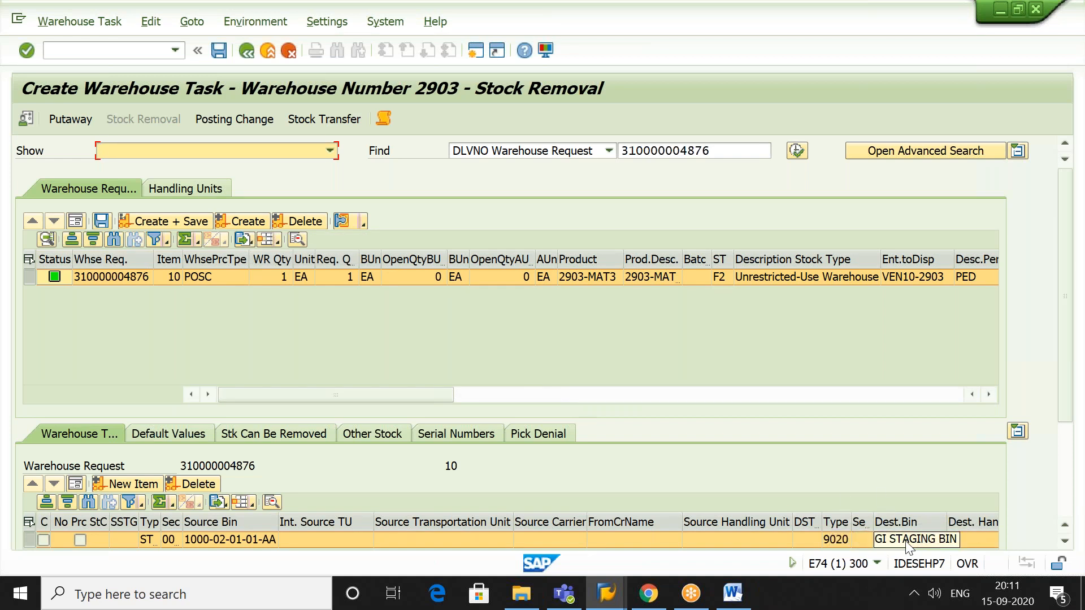
pyautogui.click(165, 220)
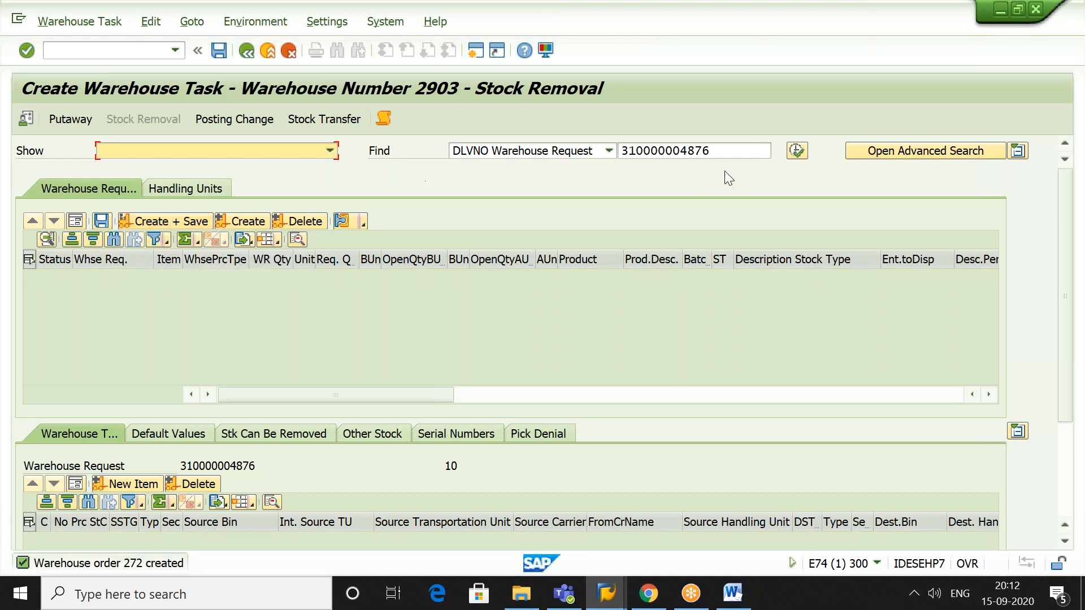
pyautogui.moveTo(724, 152); pyautogui.dragTo(618, 151)
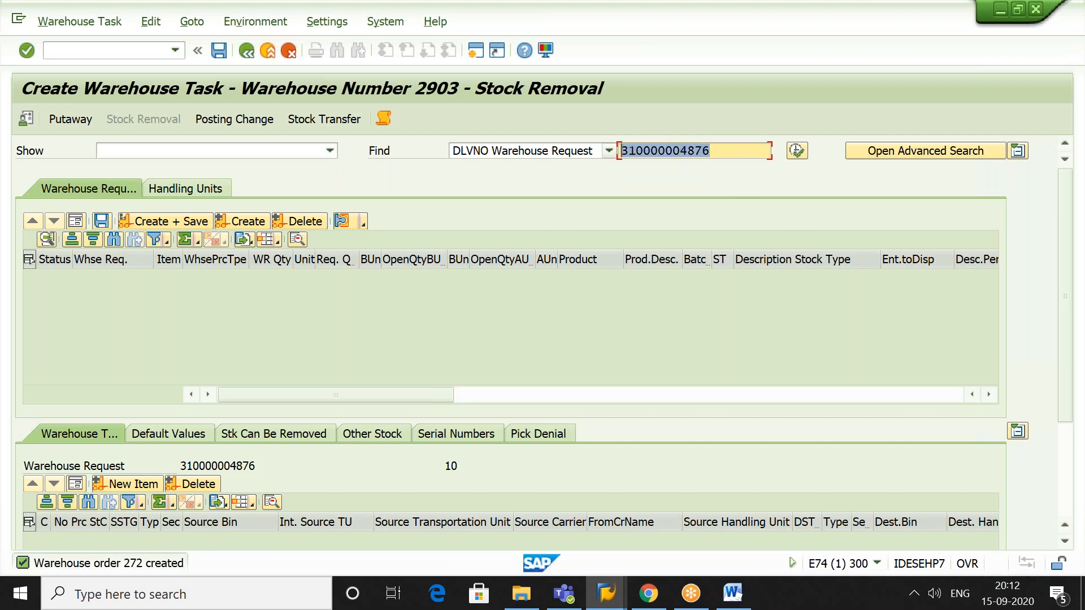
pyautogui.click(672, 229)
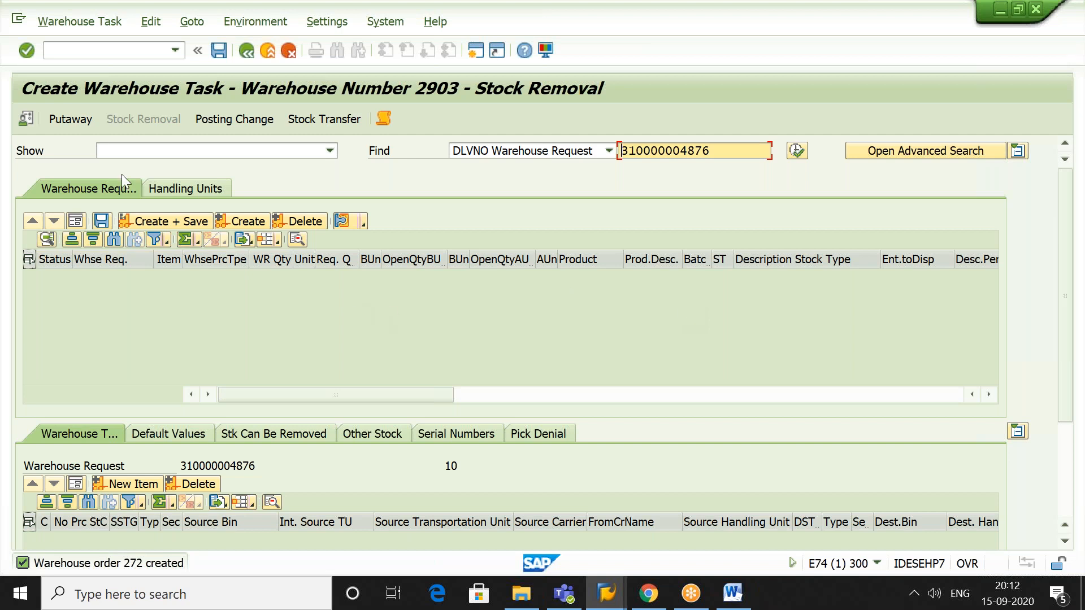
# - Go to the confirmation of the new warehouse order, check its pick handling unit, and confirm and save the order
pyautogui.click(95, 24)
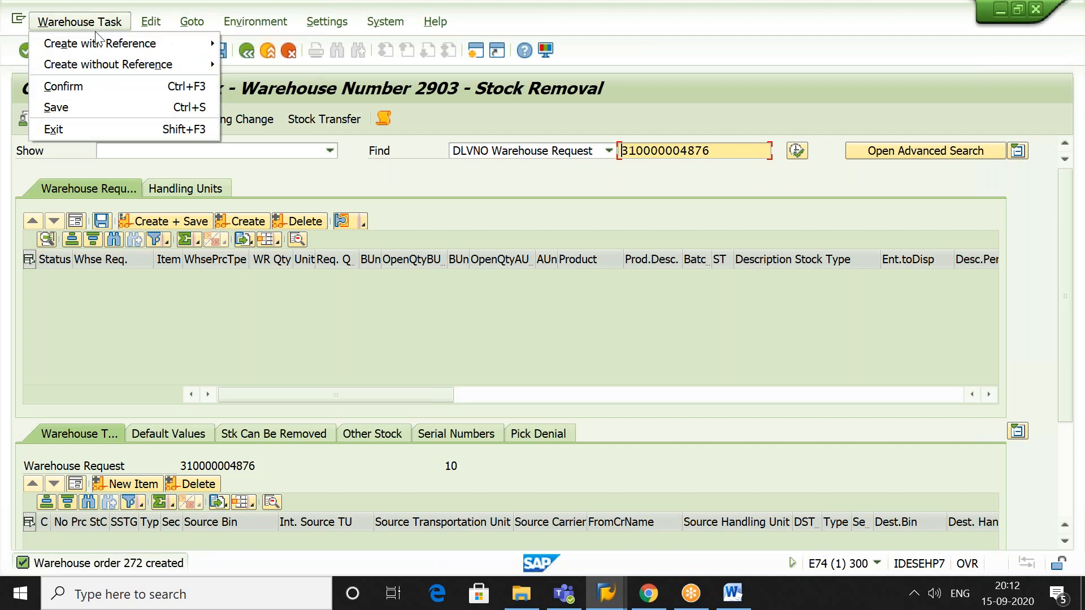
pyautogui.click(101, 86)
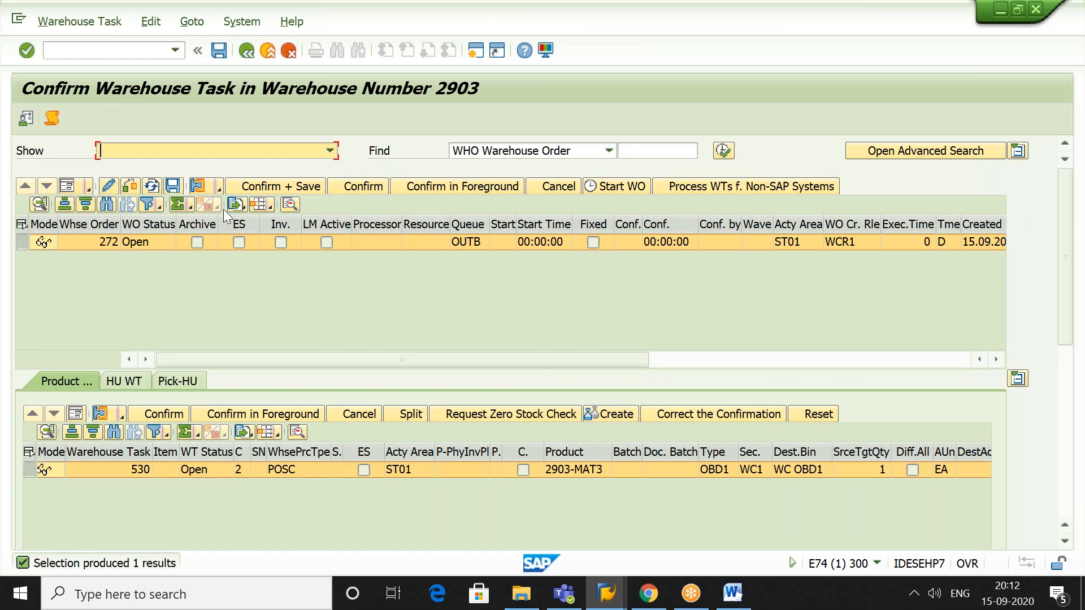
pyautogui.click(177, 381)
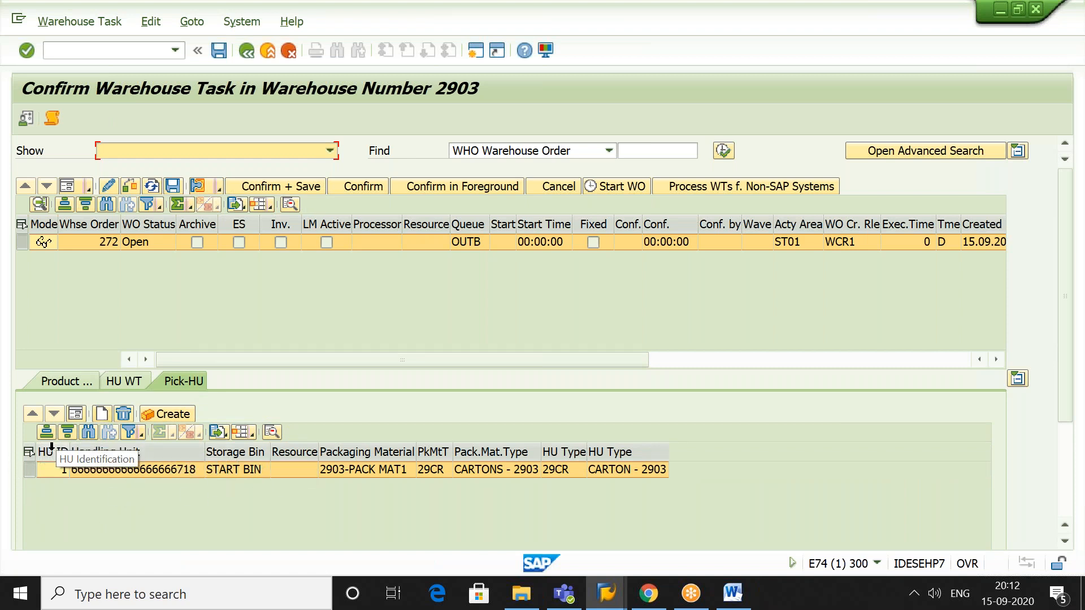
pyautogui.click(29, 452)
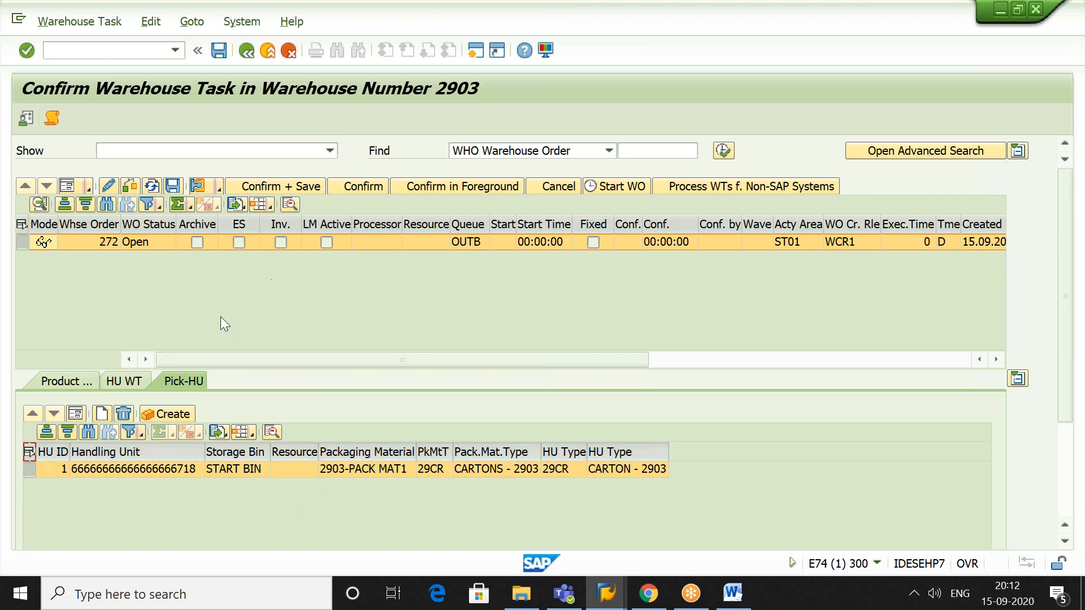
pyautogui.click(291, 186)
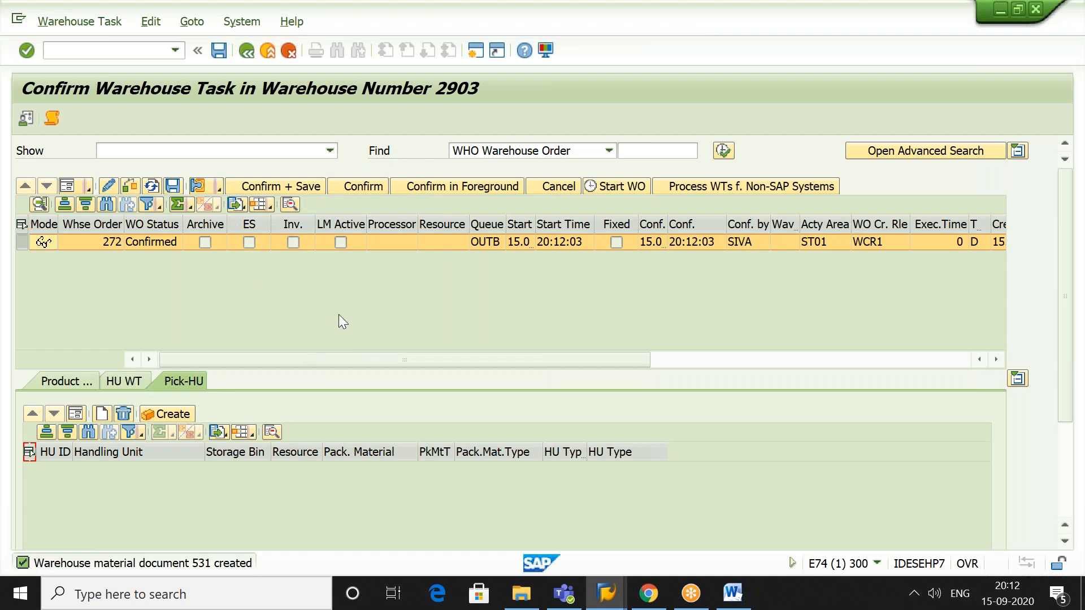
# - Return to the outbound delivery order and examine its picking status and handling units
pyautogui.click(246, 49)
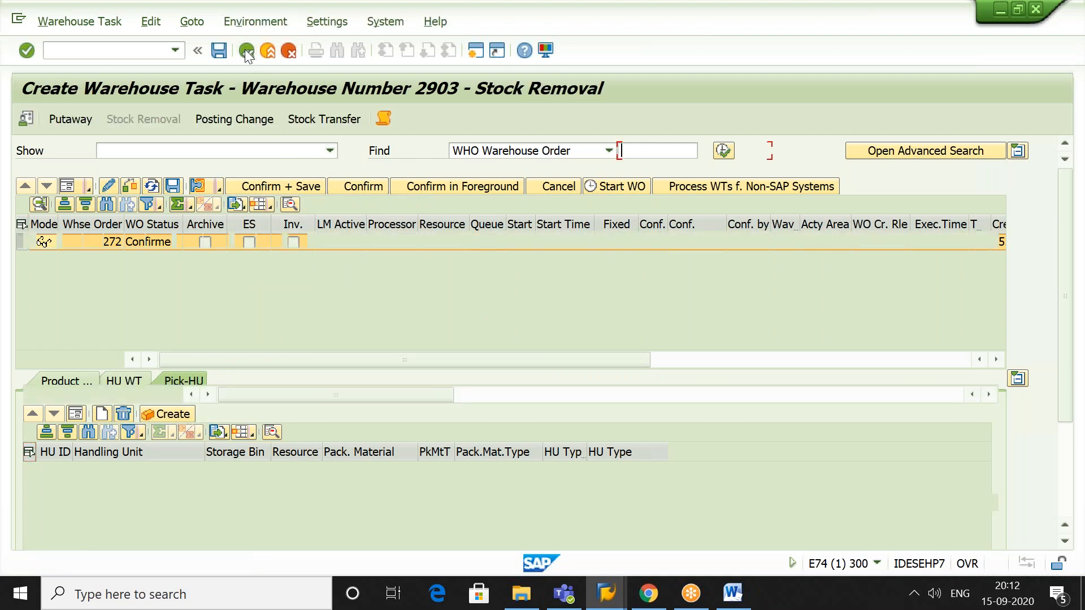
pyautogui.click(245, 49)
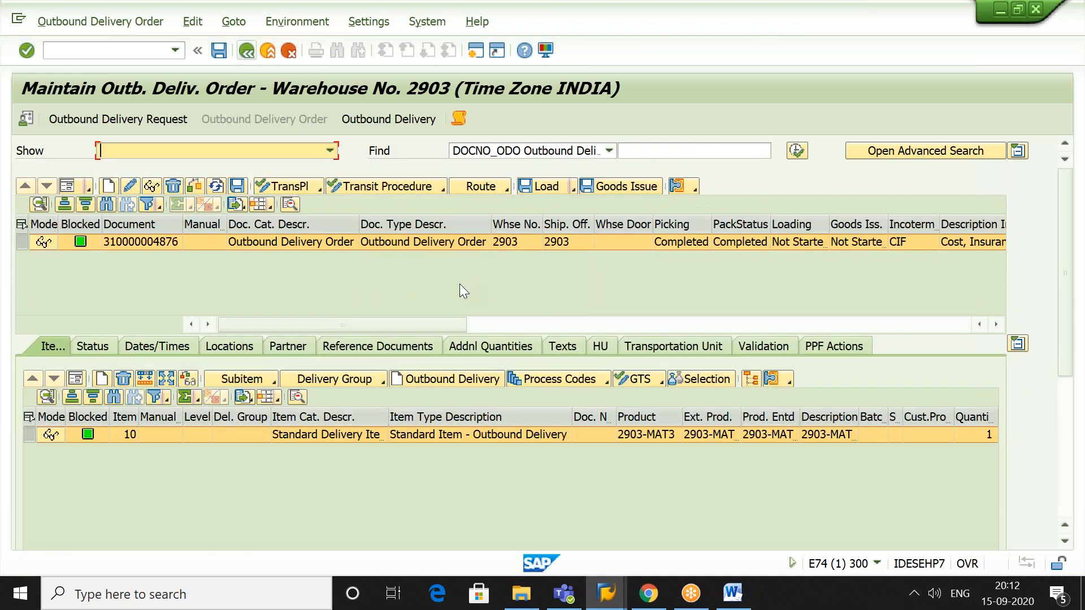
pyautogui.click(604, 347)
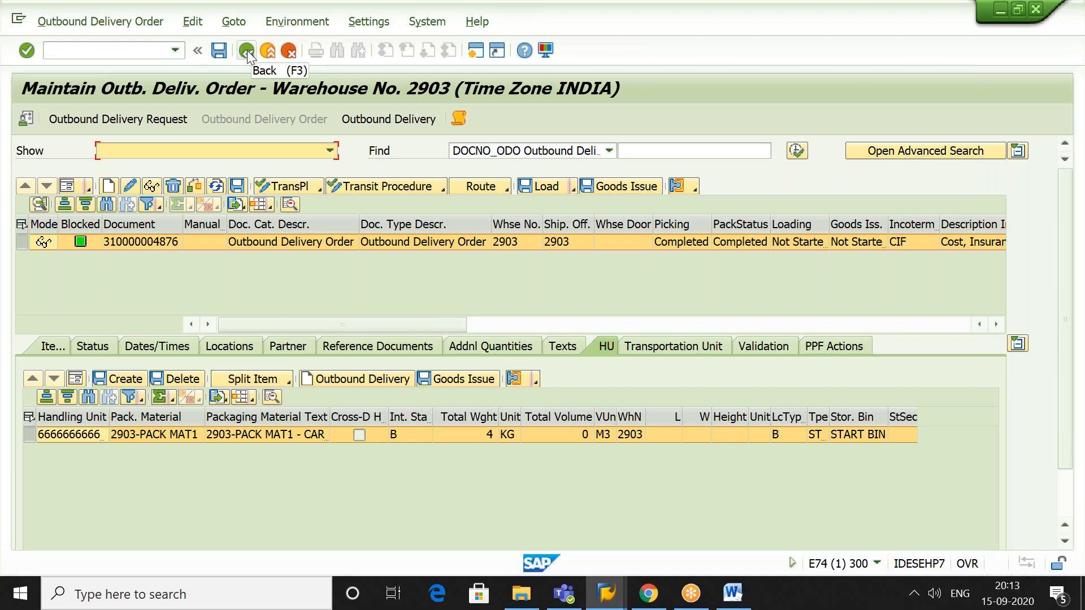
# - Open the warehouse management monitor with /O/SCWM/MON for warehouse 2903, using monitor SAP
pyautogui.click(152, 47)
pyautogui.write('/O/SCWM/')
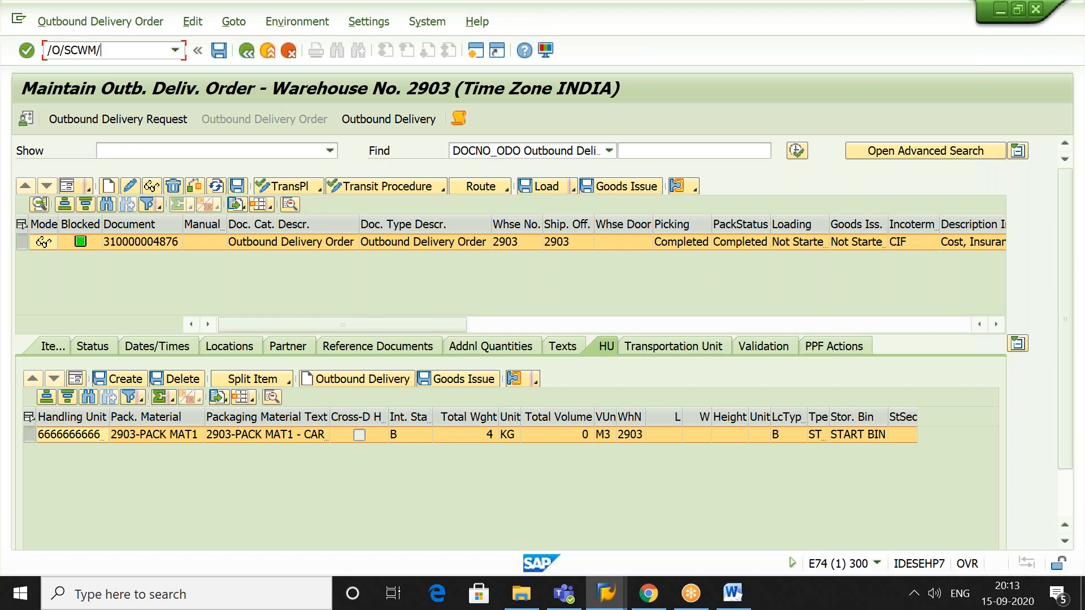
pyautogui.write('MON')
pyautogui.press('Return')
pyautogui.press('Tab')
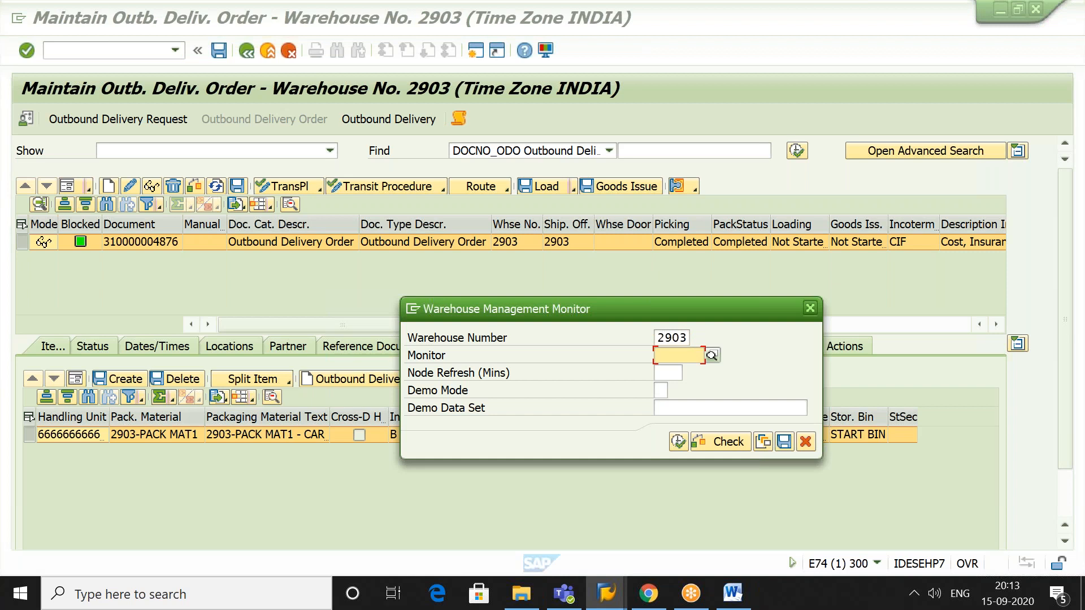
pyautogui.write('SAP')
pyautogui.press('Return')
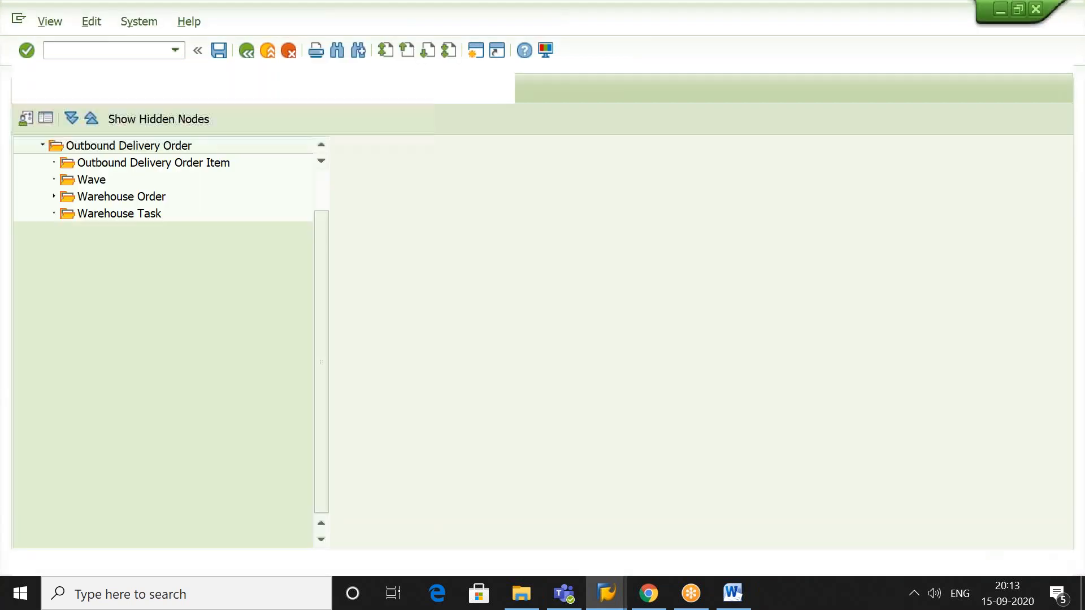
# - List the outbound warehouse tasks in the monitor, selected by the copied outbound delivery order number
pyautogui.click(146, 217)
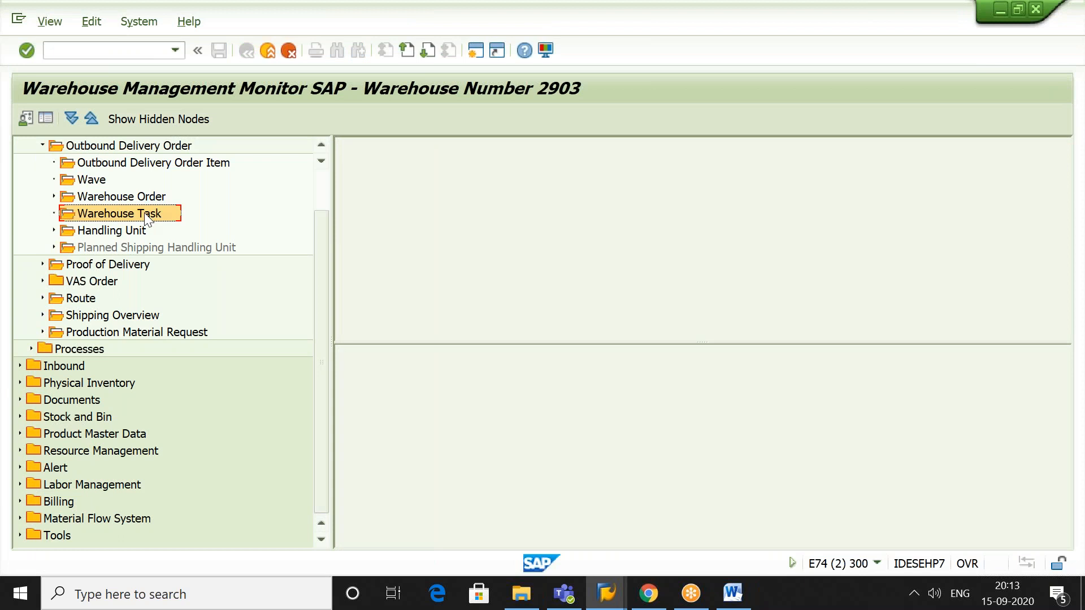
pyautogui.doubleClick(147, 217)
pyautogui.hotkey('ctrl', 'v')
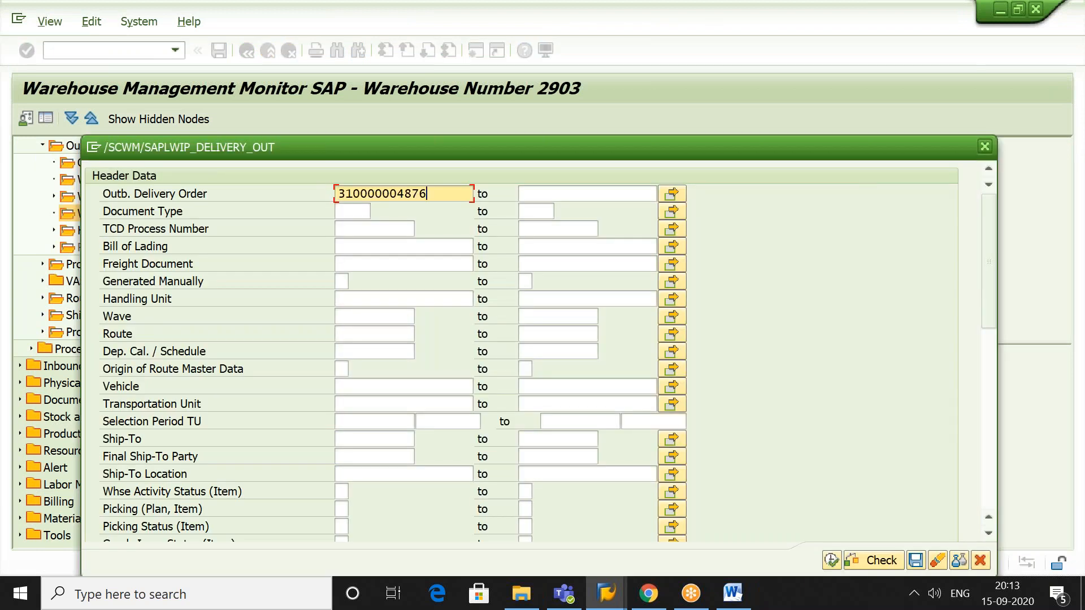
pyautogui.click(834, 561)
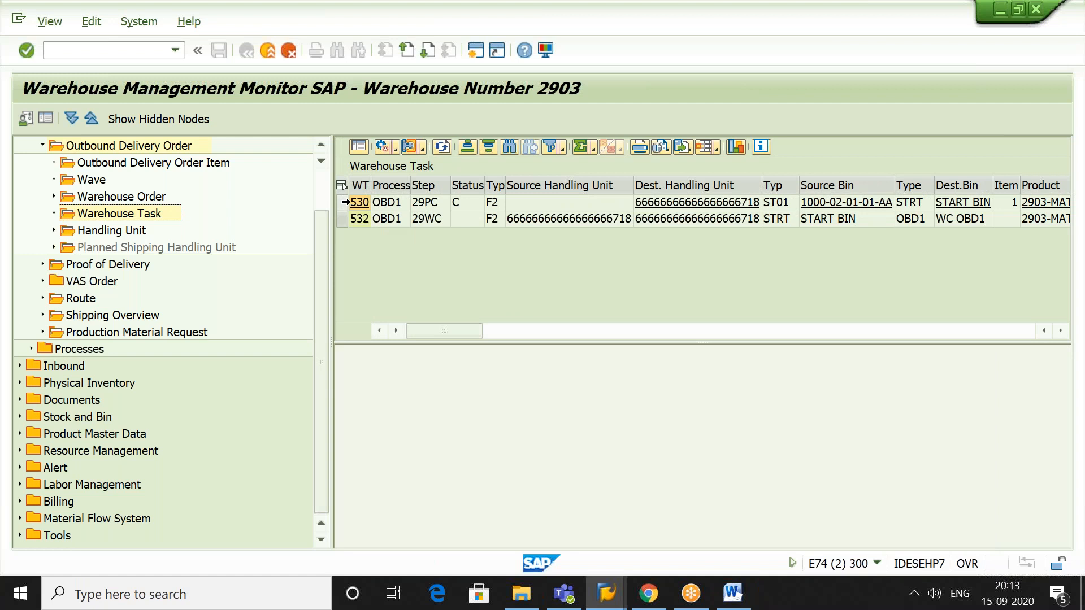
# - Confirm the 29WC warehouse task from START BIN to WC OBD1 in the background and check the task's details
pyautogui.click(343, 201)
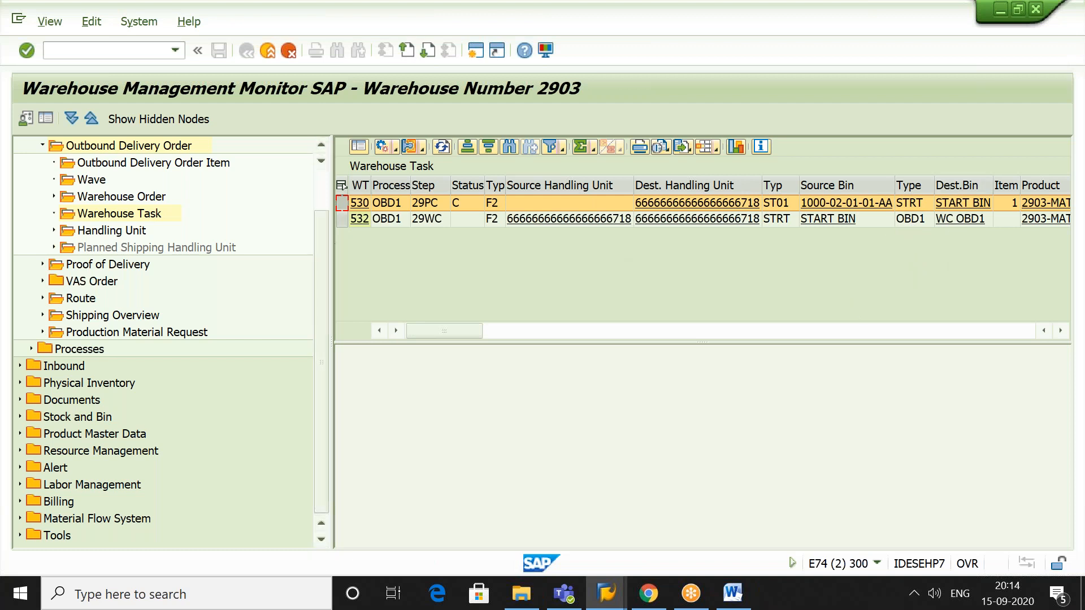
pyautogui.click(341, 218)
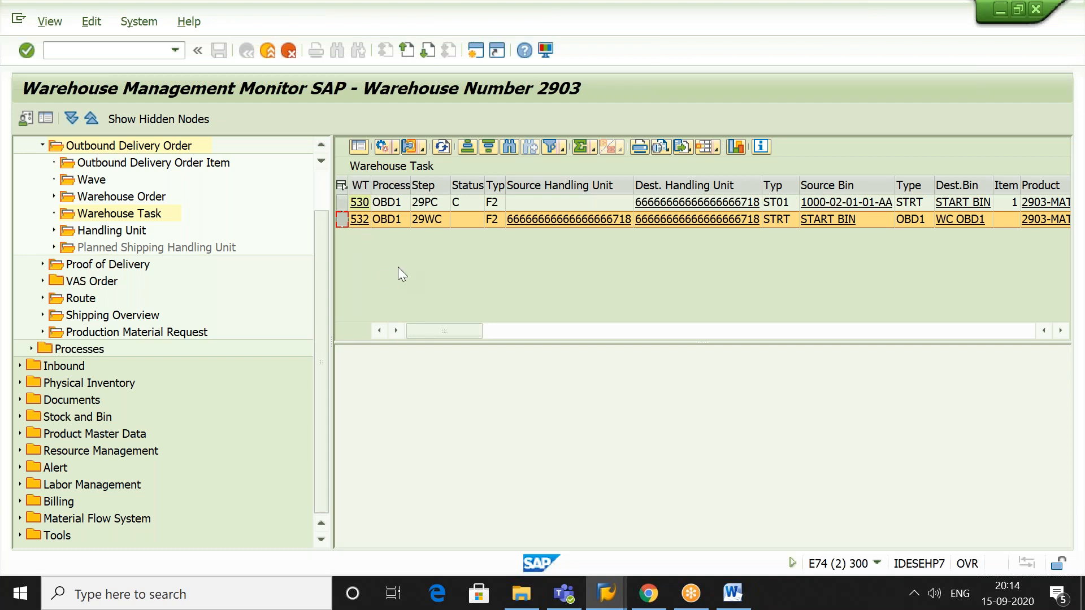
pyautogui.click(396, 146)
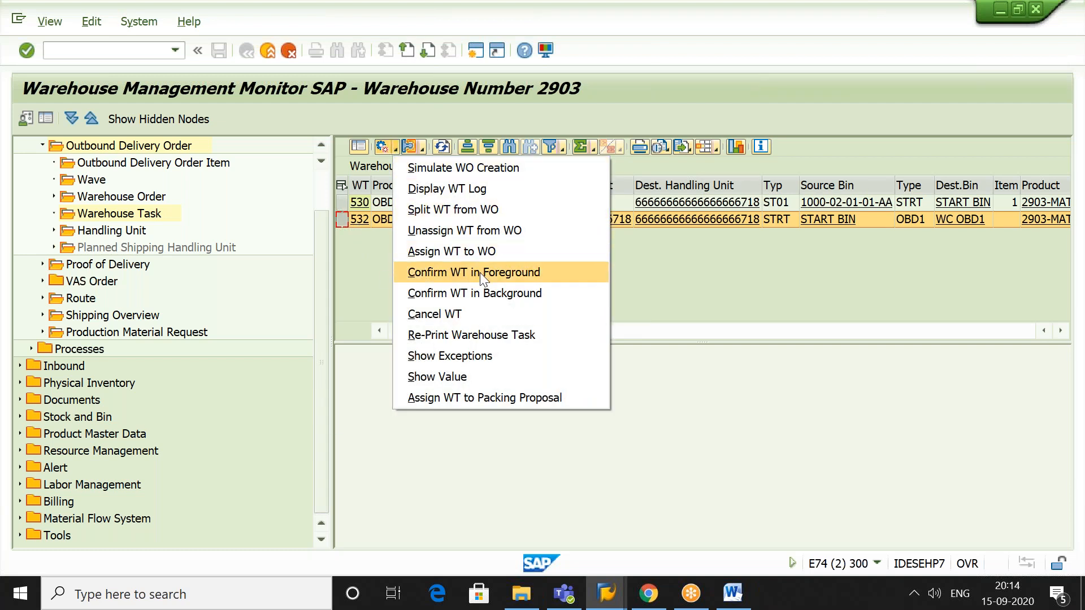
pyautogui.click(498, 293)
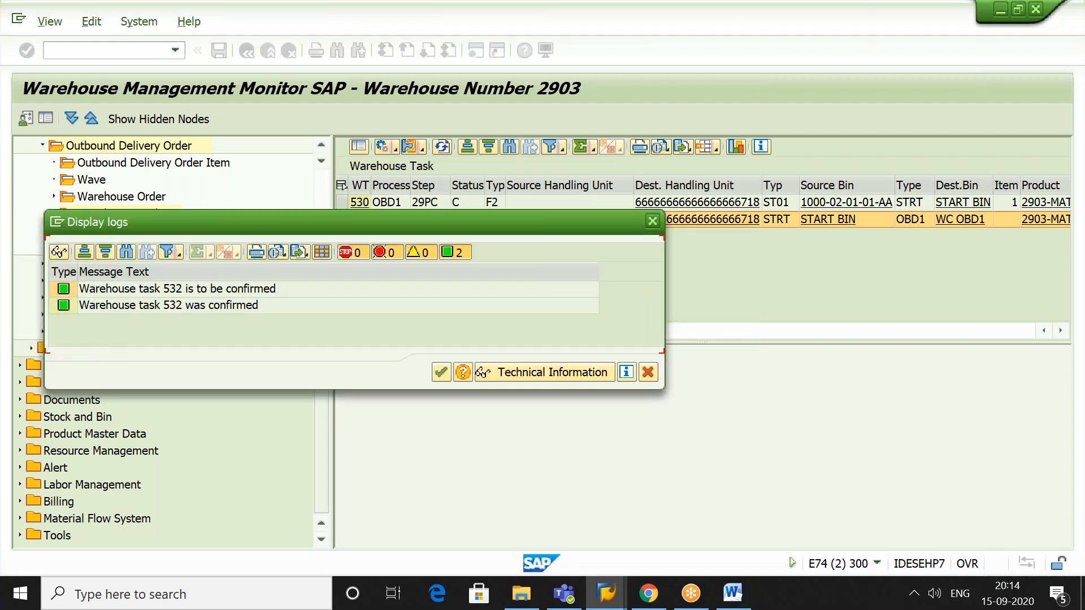
pyautogui.click(441, 372)
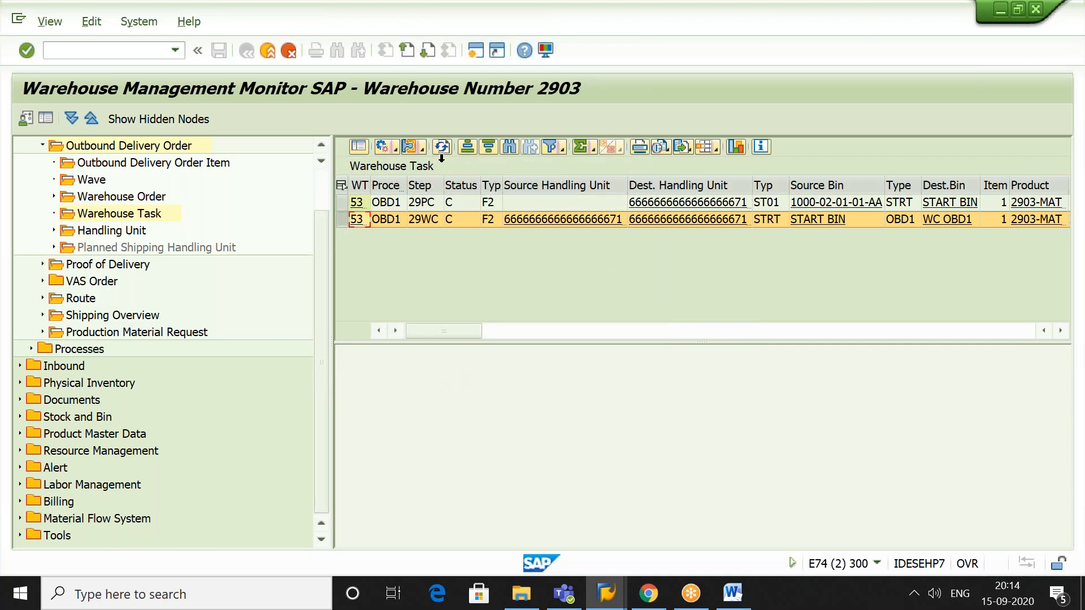
pyautogui.click(442, 147)
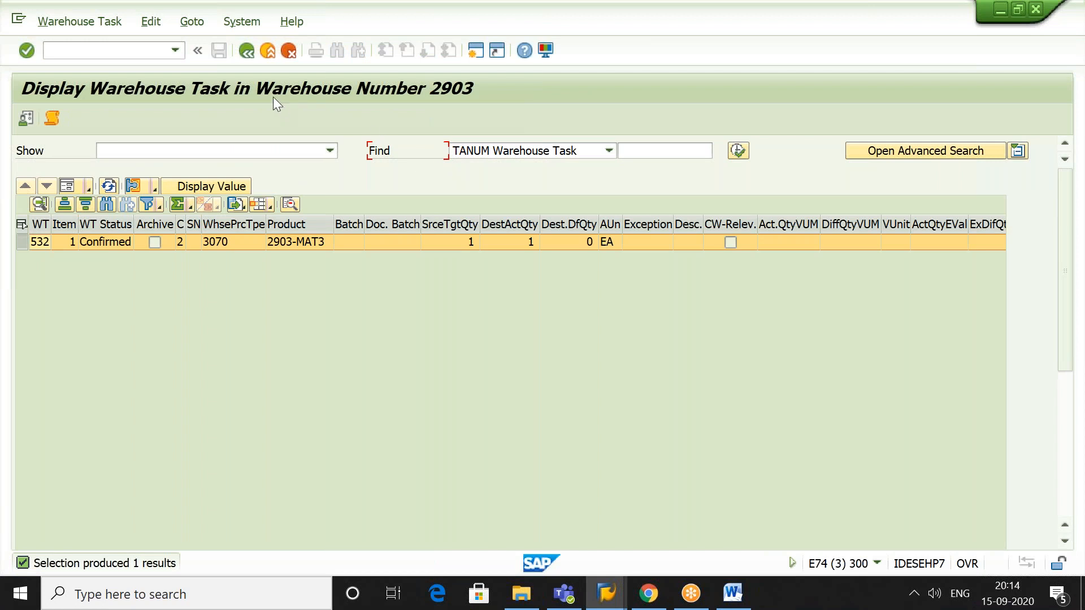
pyautogui.click(247, 51)
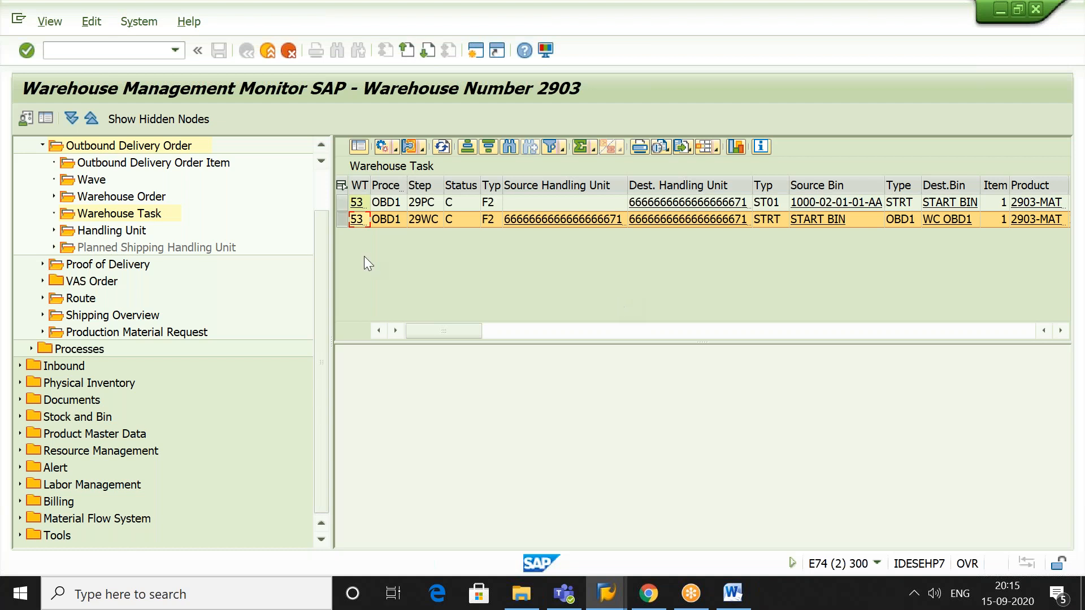
# - Open the packing work center in a new session with transaction /O/SCWM/PACK
pyautogui.click(152, 51)
pyautogui.write('/O/SCWM/PACK')
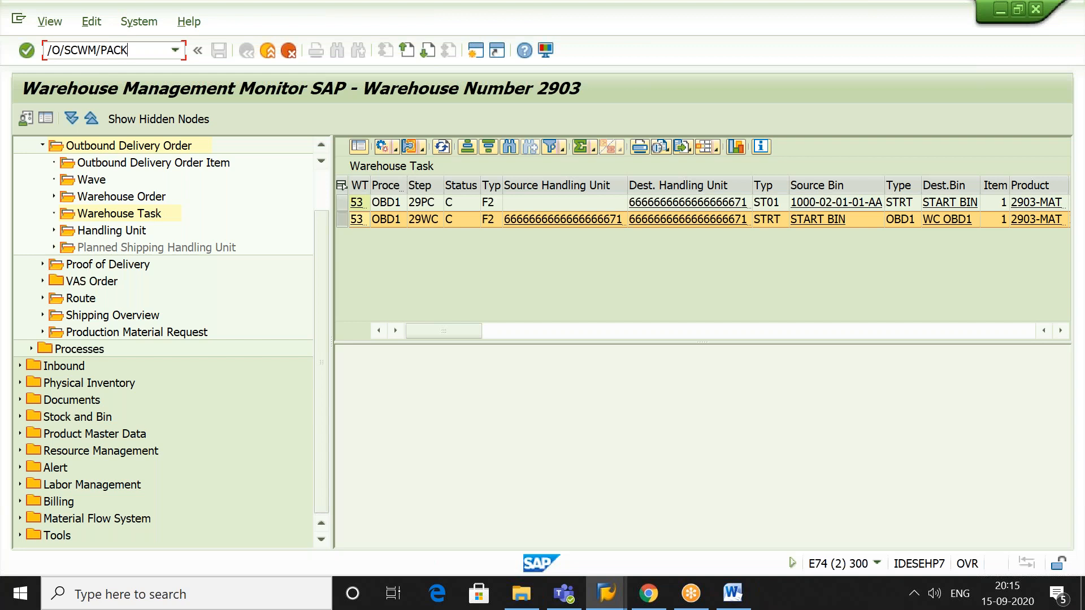
pyautogui.press('Return')
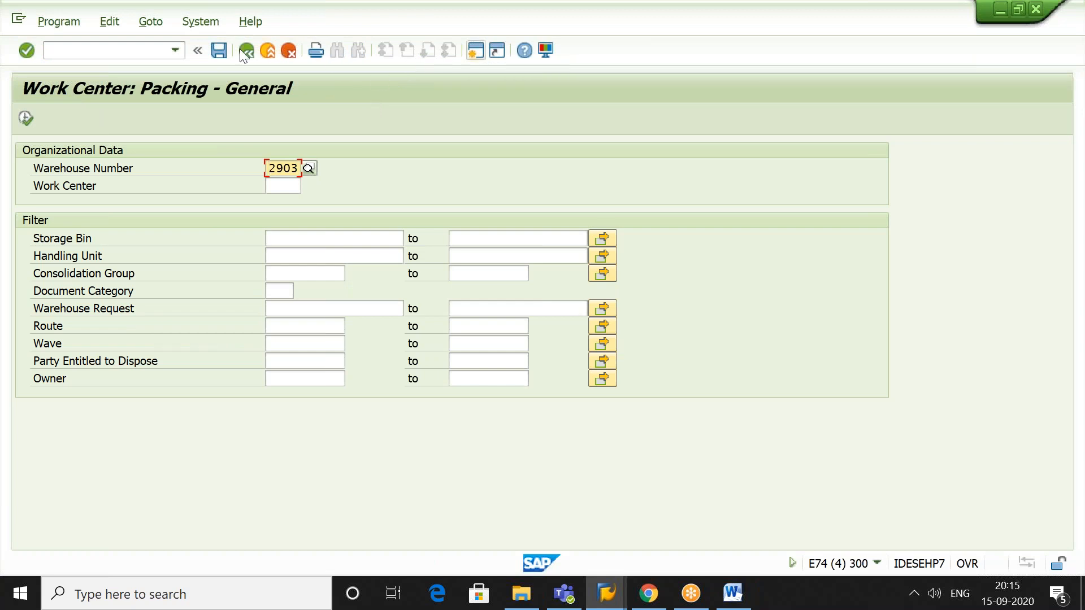
# - Open the SAP Reference IMG in a new session with transaction /OSPRO
pyautogui.click(149, 49)
pyautogui.write('/OSPRO')
pyautogui.press('Return')
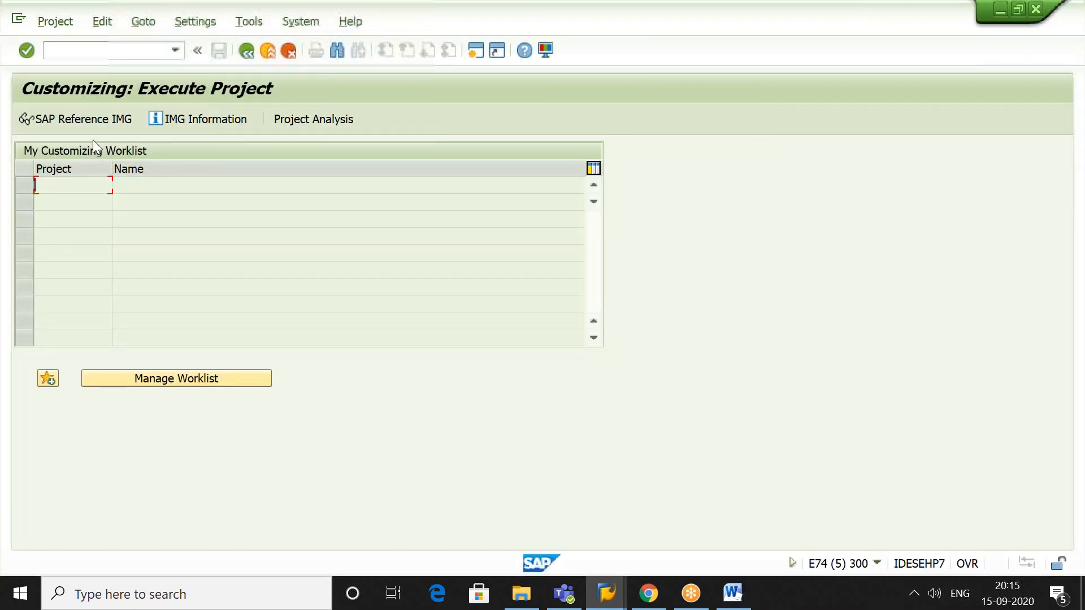
pyautogui.click(93, 119)
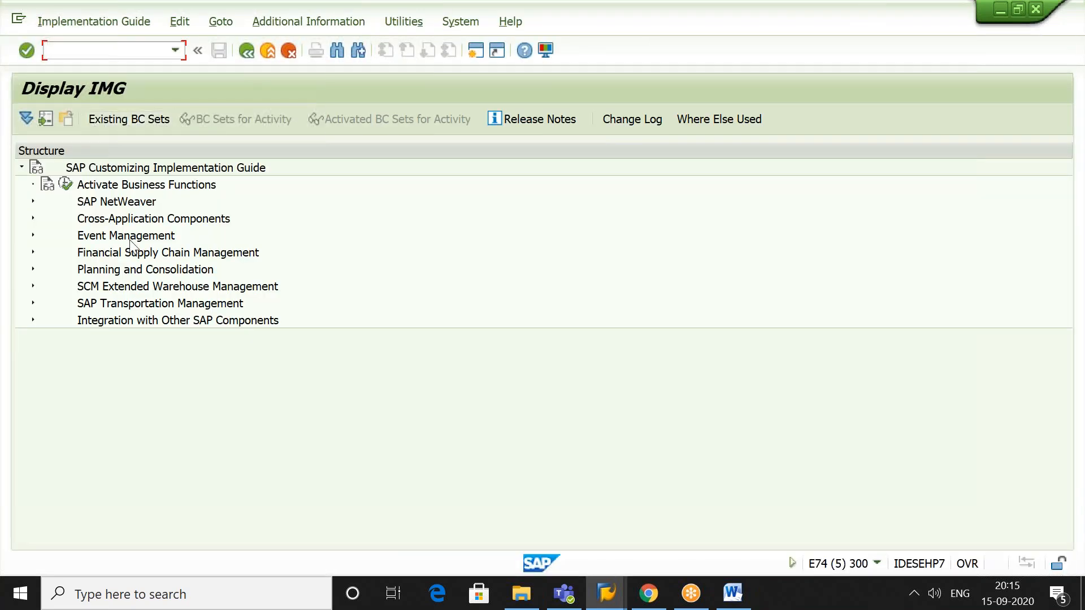
# - Open Specify Work Center Layout in the IMG under SCM Extended Warehouse Management, Extended Warehouse Management, Master Data, Work Center
pyautogui.doubleClick(149, 287)
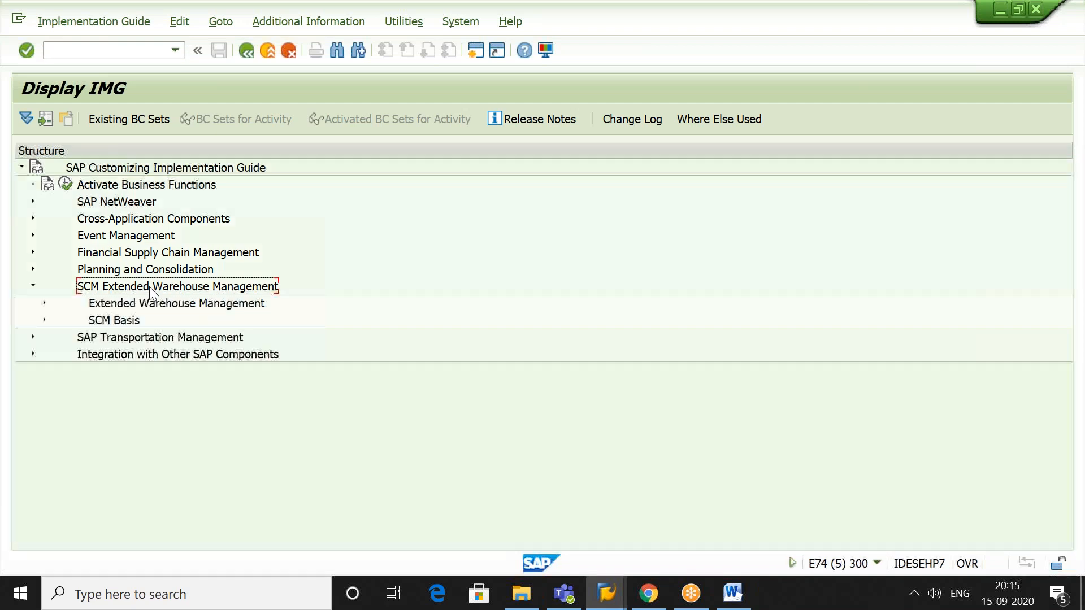
pyautogui.doubleClick(149, 304)
pyautogui.doubleClick(134, 320)
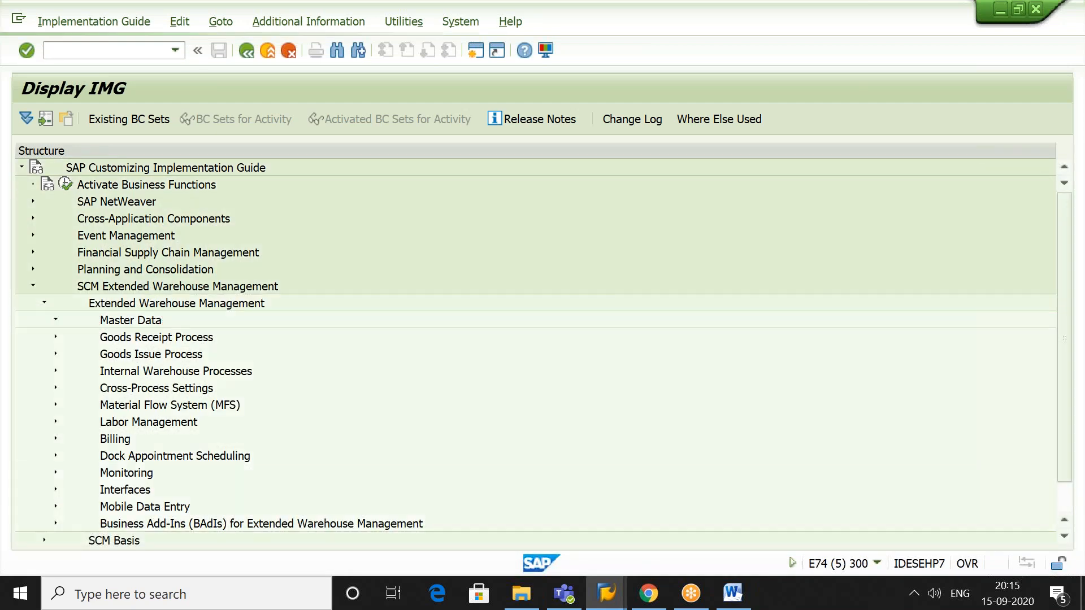
pyautogui.press('Down')
pyautogui.press('Down')
pyautogui.press('Down')
pyautogui.press('Down')
pyautogui.press('Down')
pyautogui.press('Down')
pyautogui.press('Down')
pyautogui.press('Down')
pyautogui.press('Down')
pyautogui.press('Down')
pyautogui.press('Down')
pyautogui.press('Down')
pyautogui.press('Down')
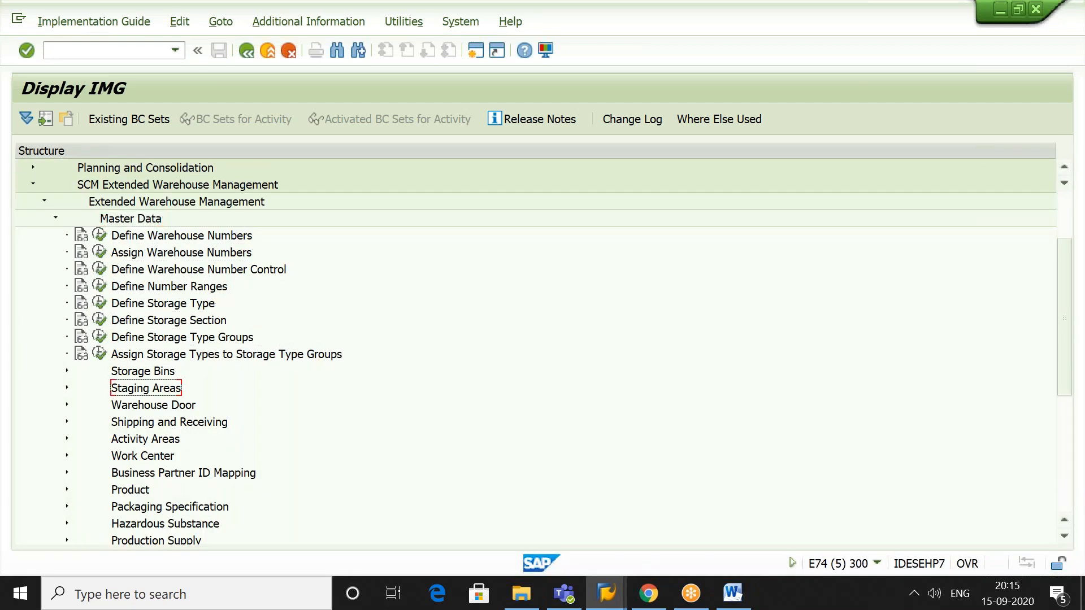
pyautogui.press('Down')
pyautogui.press('Right')
pyautogui.press('Down')
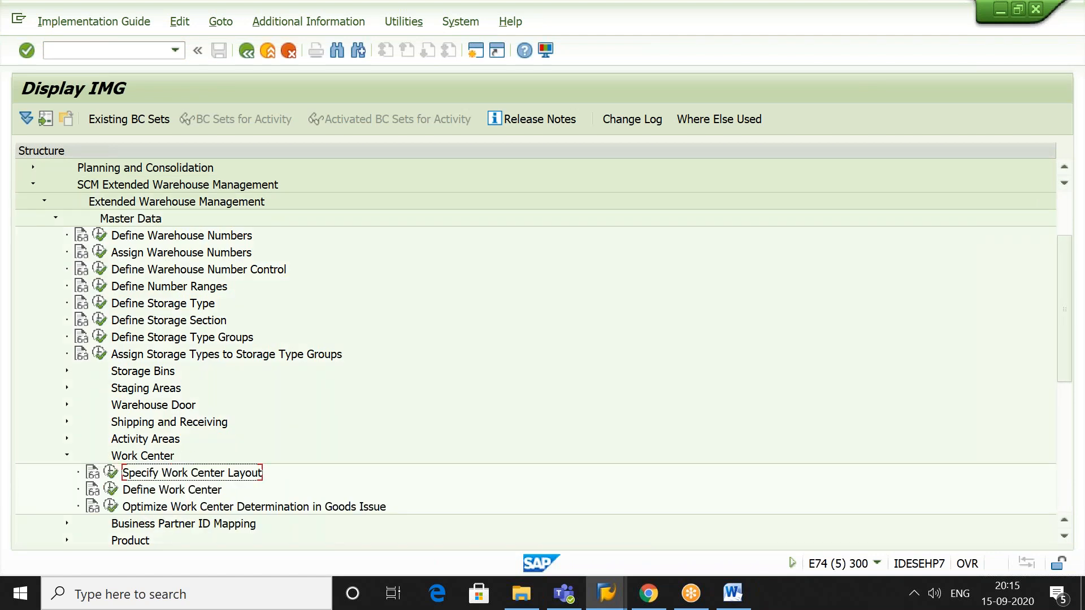
pyautogui.click(111, 474)
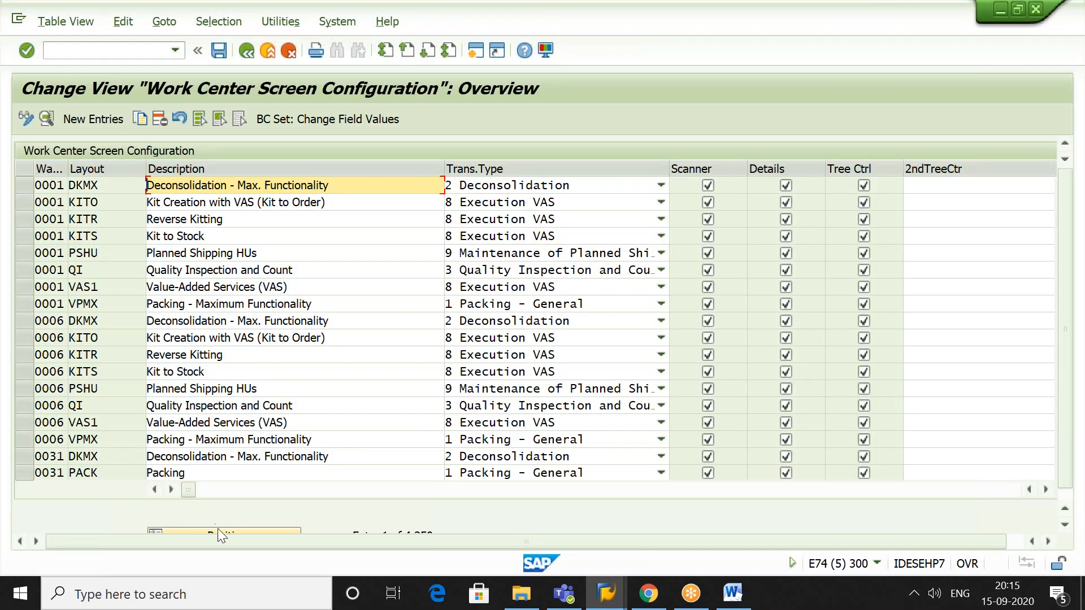
# - Find the work center layouts of warehouse 2903, examine the details of layout VPMX, and return to the IMG
pyautogui.click(218, 530)
pyautogui.write('2903')
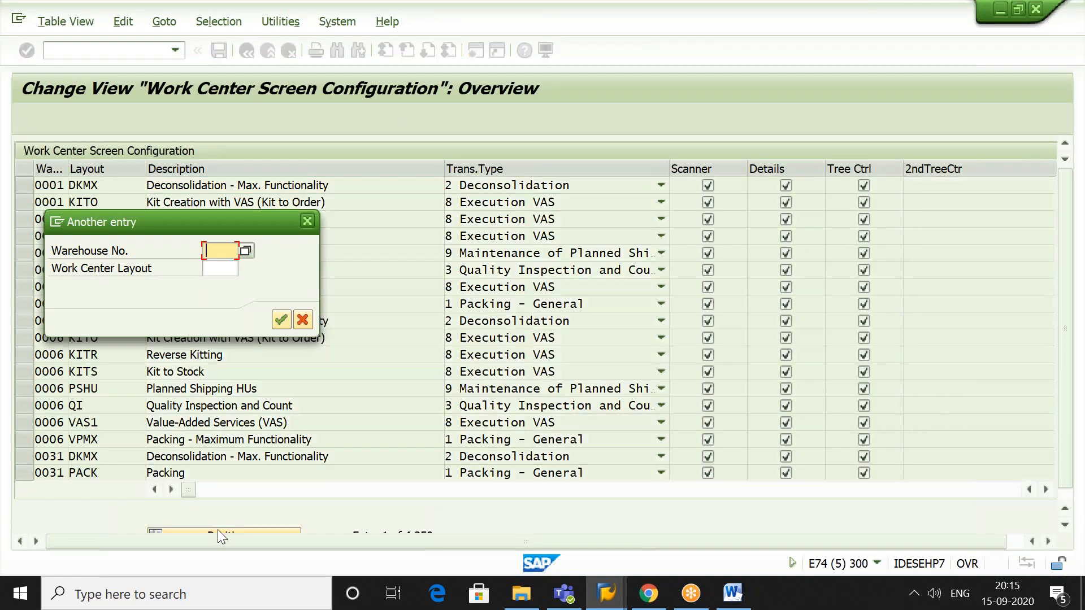
pyautogui.press('Return')
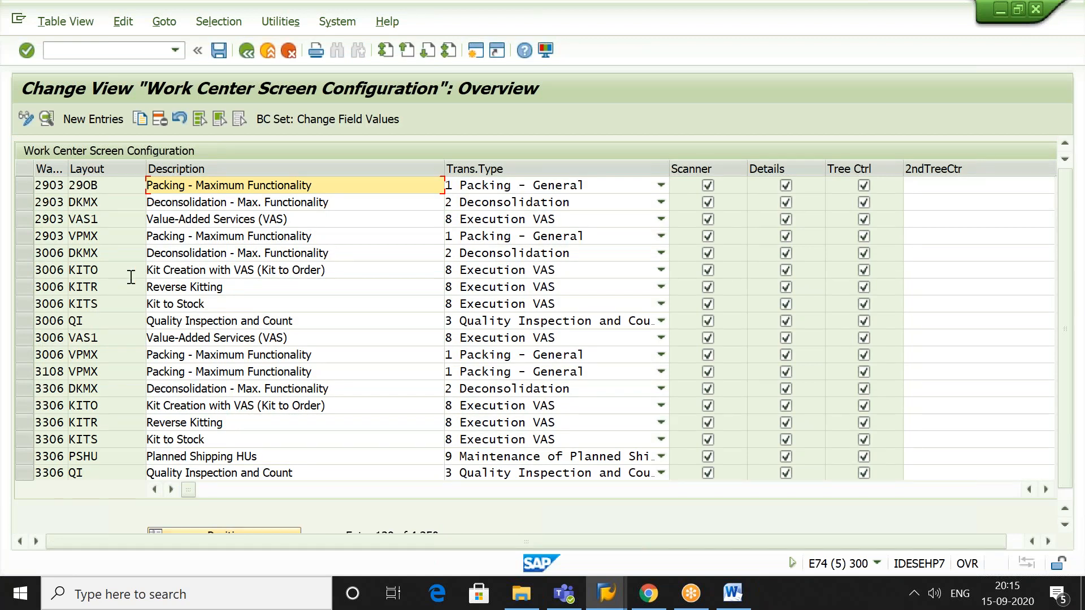
pyautogui.click(21, 233)
pyautogui.click(112, 234)
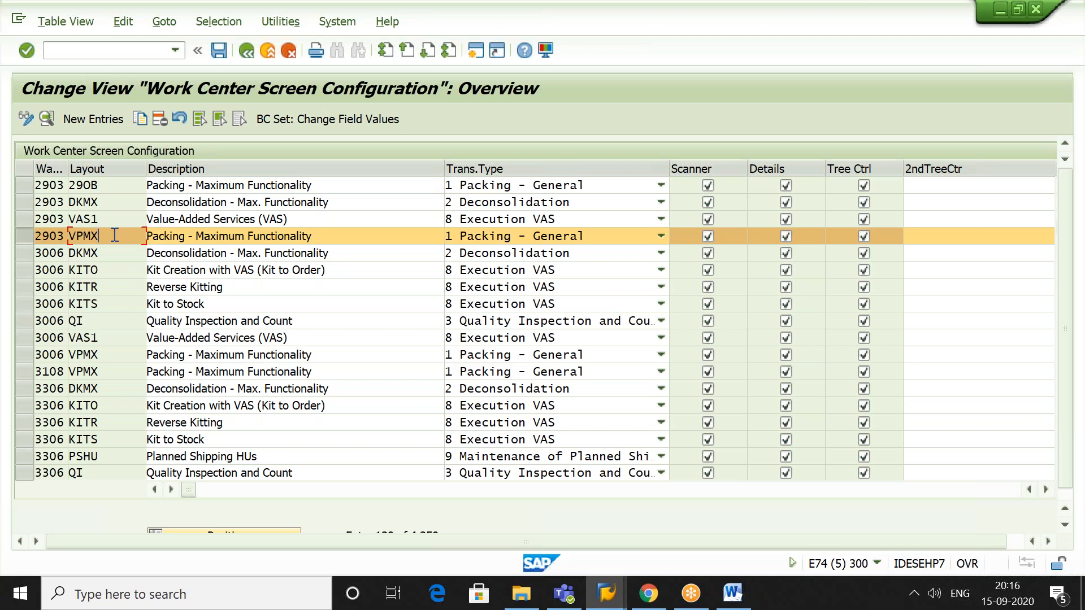
pyautogui.doubleClick(115, 235)
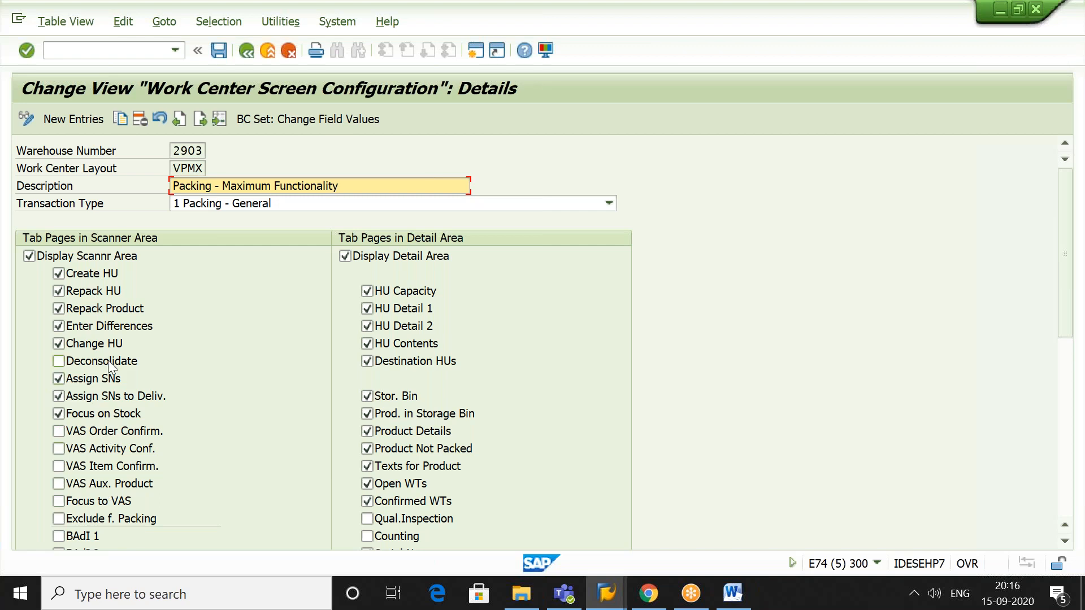
pyautogui.click(246, 54)
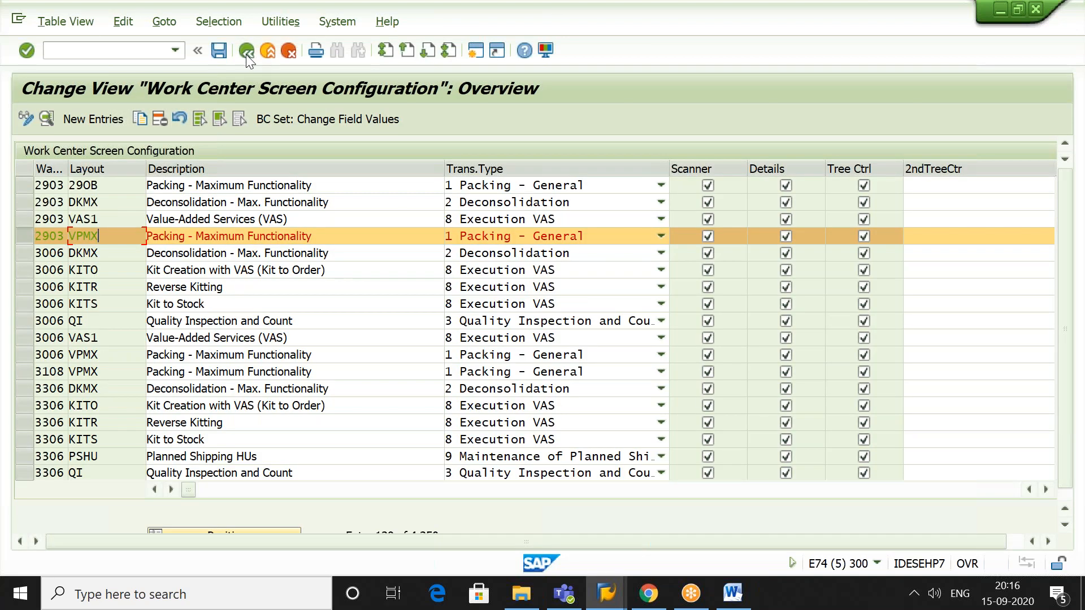
pyautogui.click(246, 55)
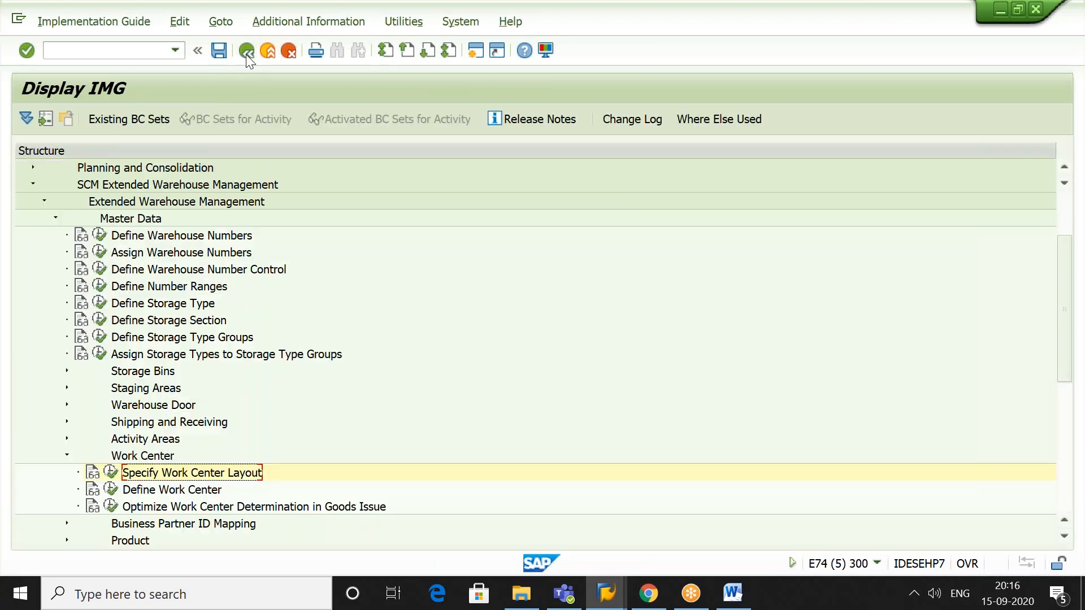
# - Open Define Work Center, find the entries of warehouse 2903, and examine the settings of work center VPMX
pyautogui.click(111, 489)
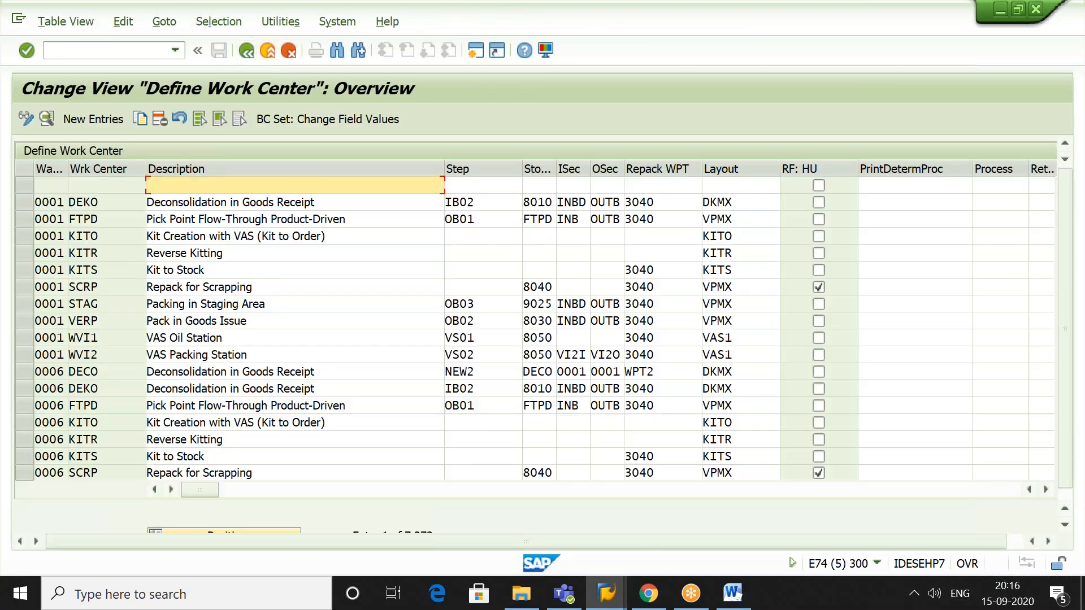
pyautogui.click(245, 531)
pyautogui.write('2903')
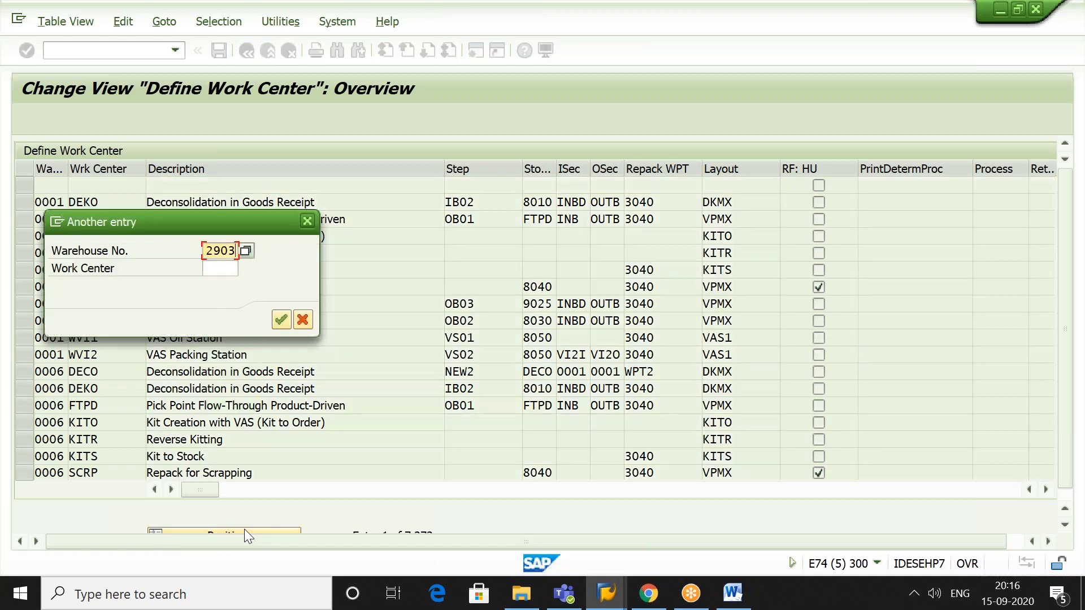
pyautogui.press('Return')
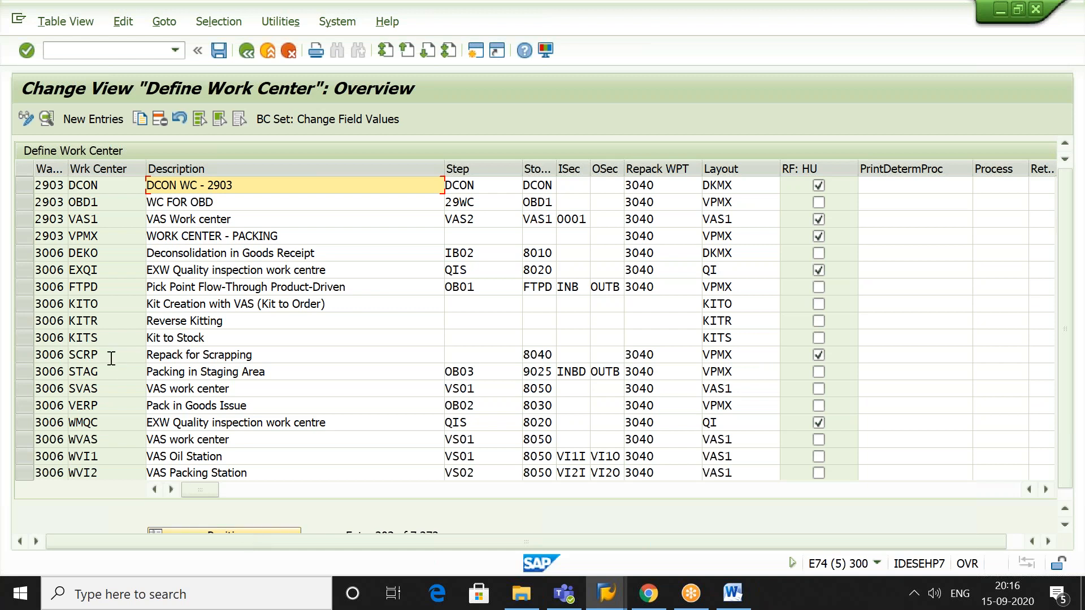
pyautogui.click(22, 238)
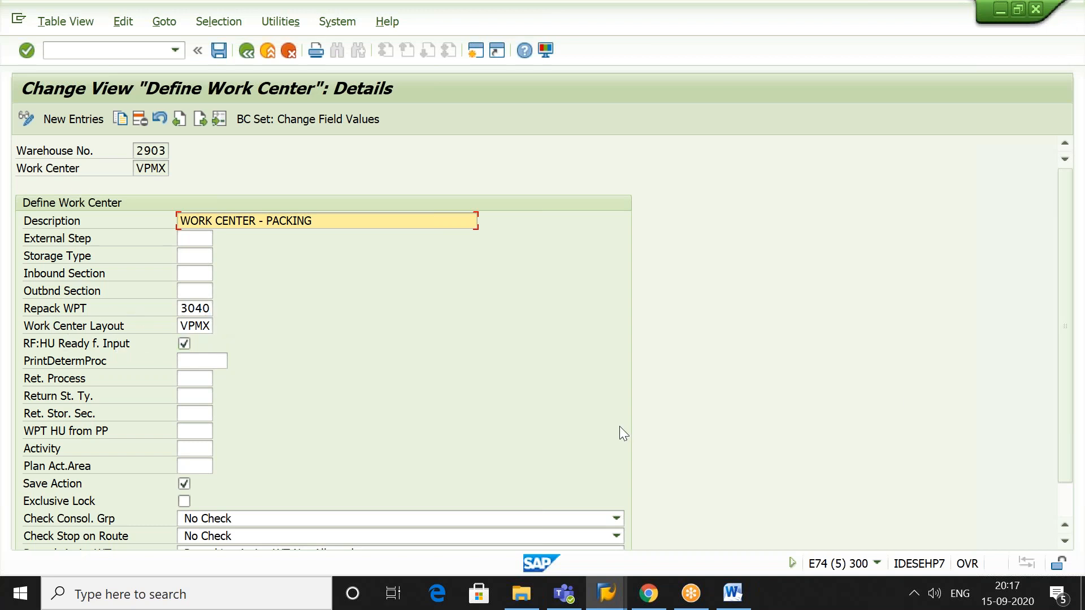
pyautogui.moveTo(1063, 321); pyautogui.dragTo(1069, 278)
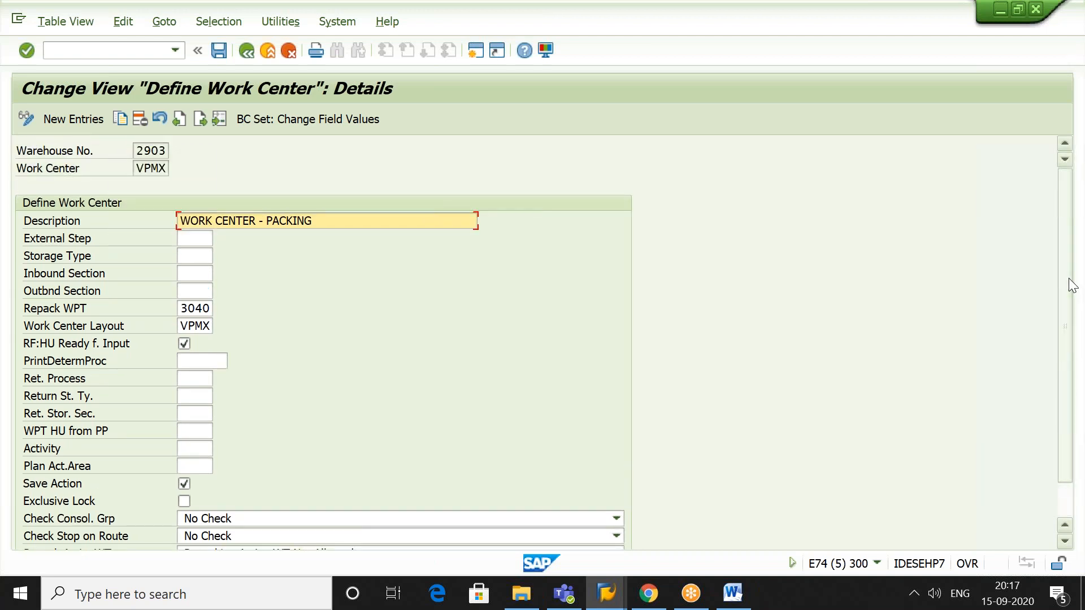
pyautogui.click(247, 52)
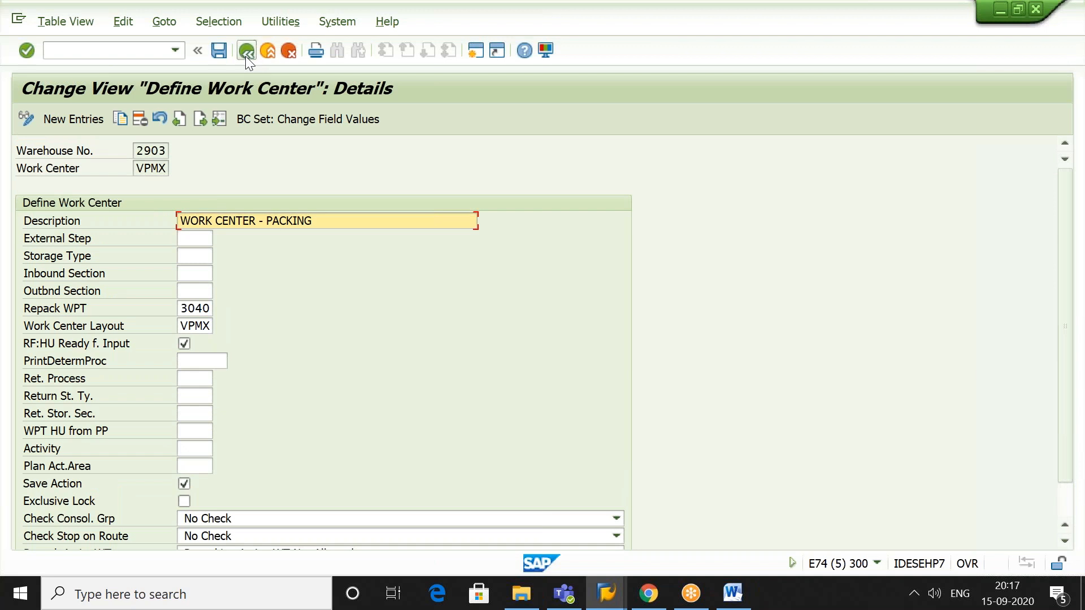
# - Switch to Paint with a blank canvas
pyautogui.click(229, 595)
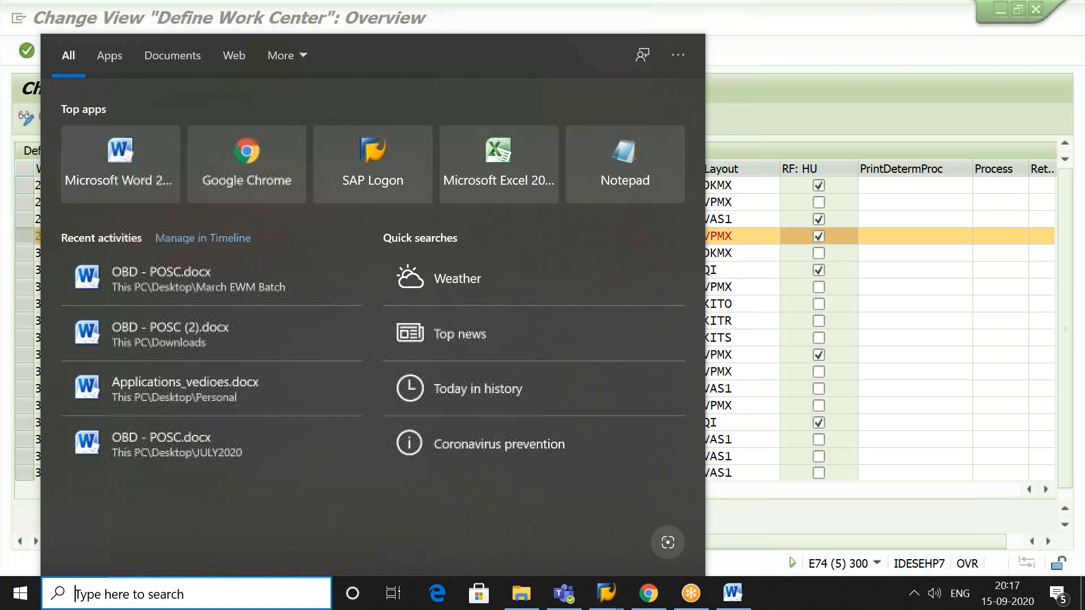
pyautogui.write('PA')
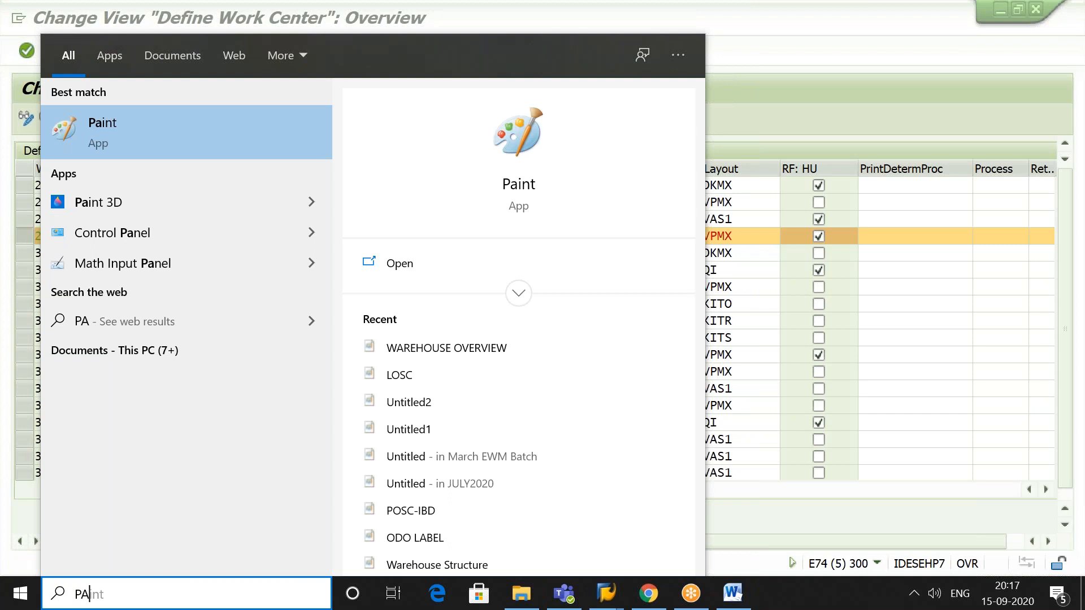
pyautogui.press('Return')
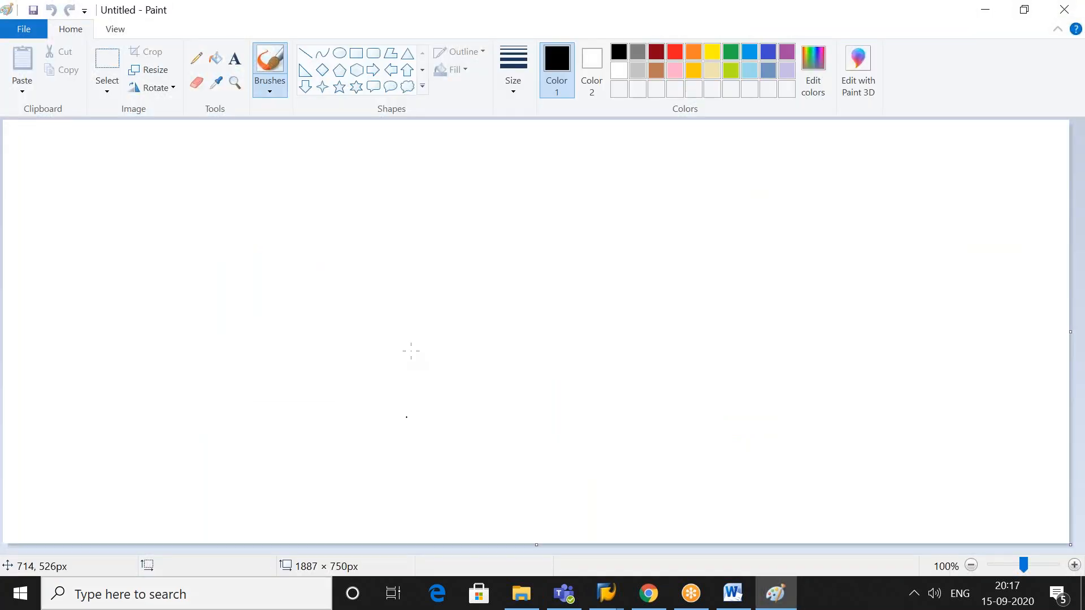
# - Draw two rounded rectangles side by side, the first about 387 × 328 px, and a large rounded rectangle enclosing both
pyautogui.click(374, 58)
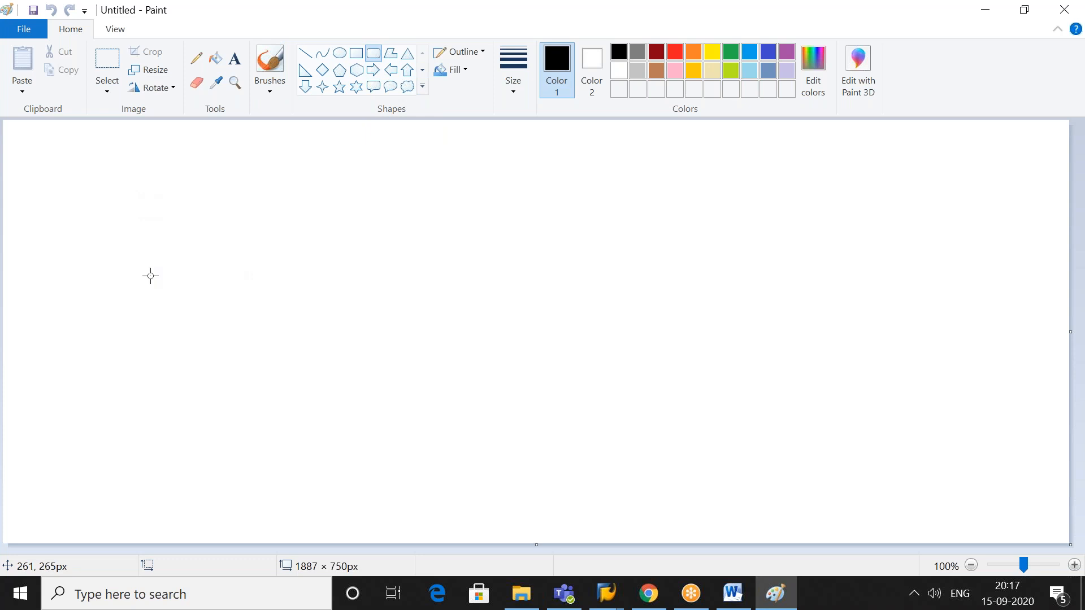
pyautogui.moveTo(148, 270); pyautogui.dragTo(367, 454)
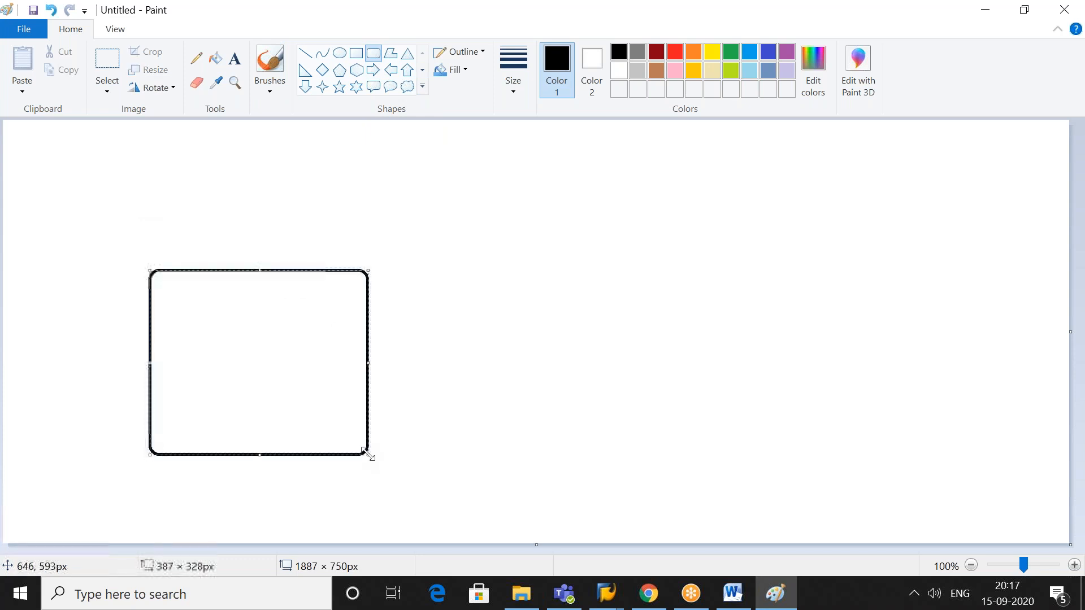
pyautogui.click(432, 440)
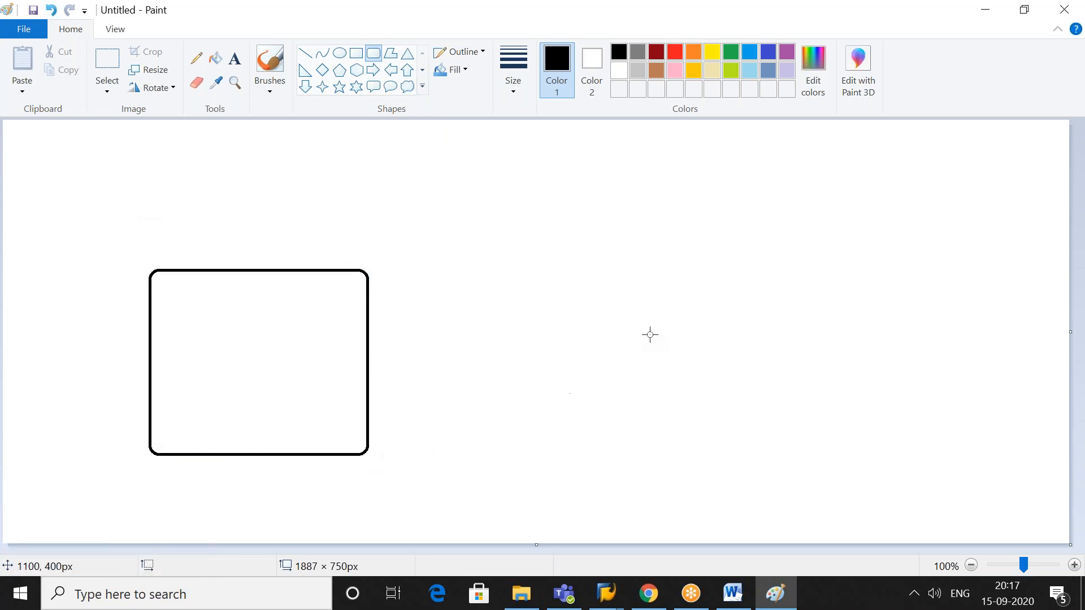
pyautogui.moveTo(641, 275); pyautogui.dragTo(785, 446)
pyautogui.click(820, 449)
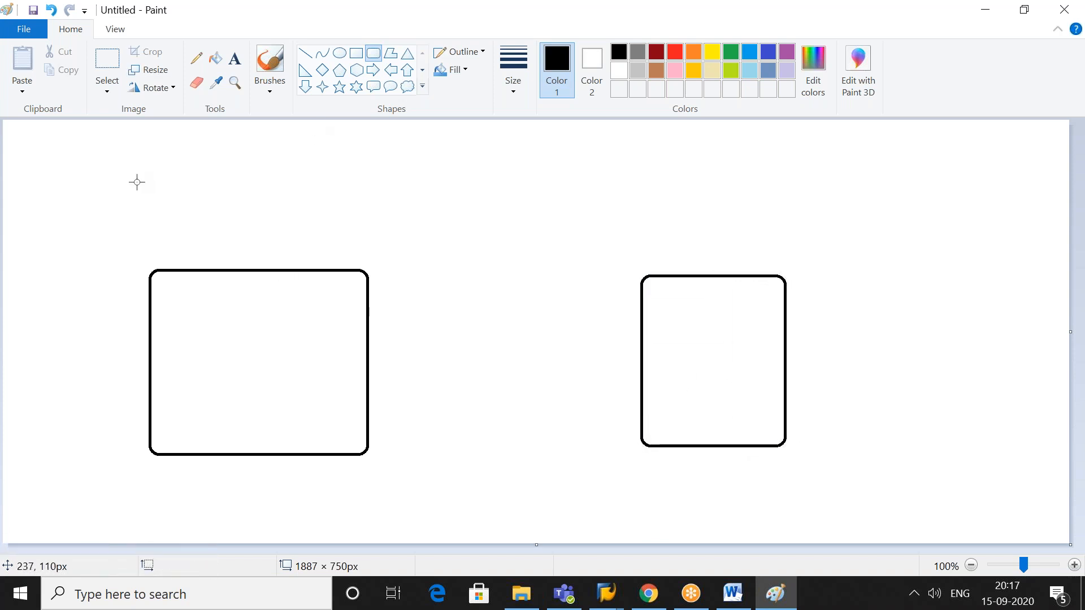
pyautogui.moveTo(58, 185); pyautogui.dragTo(1013, 496)
pyautogui.click(1048, 490)
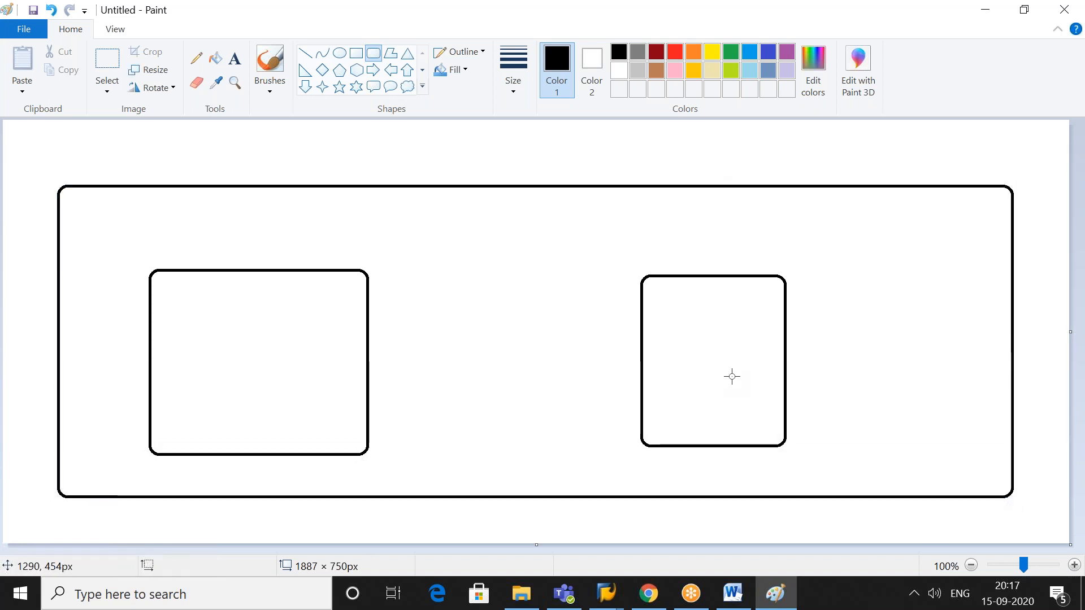
# - Add the text label "PICKING AREA / ST01" above the wider inner rectangle
pyautogui.click(237, 62)
pyautogui.click(167, 249)
pyautogui.write('PICKING')
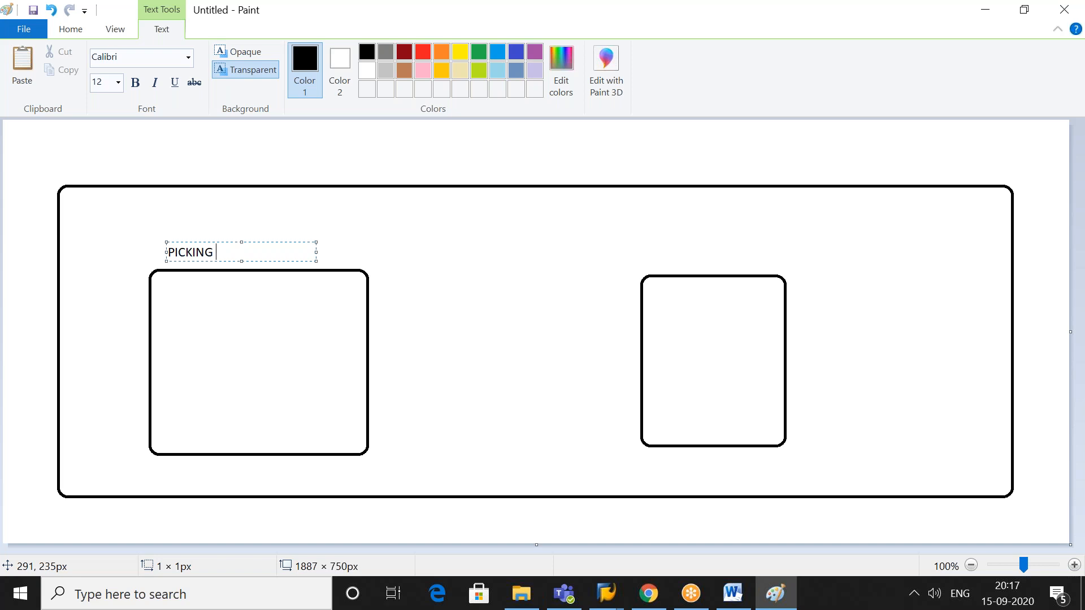
pyautogui.write(' AREA / ST01')
pyautogui.click(424, 271)
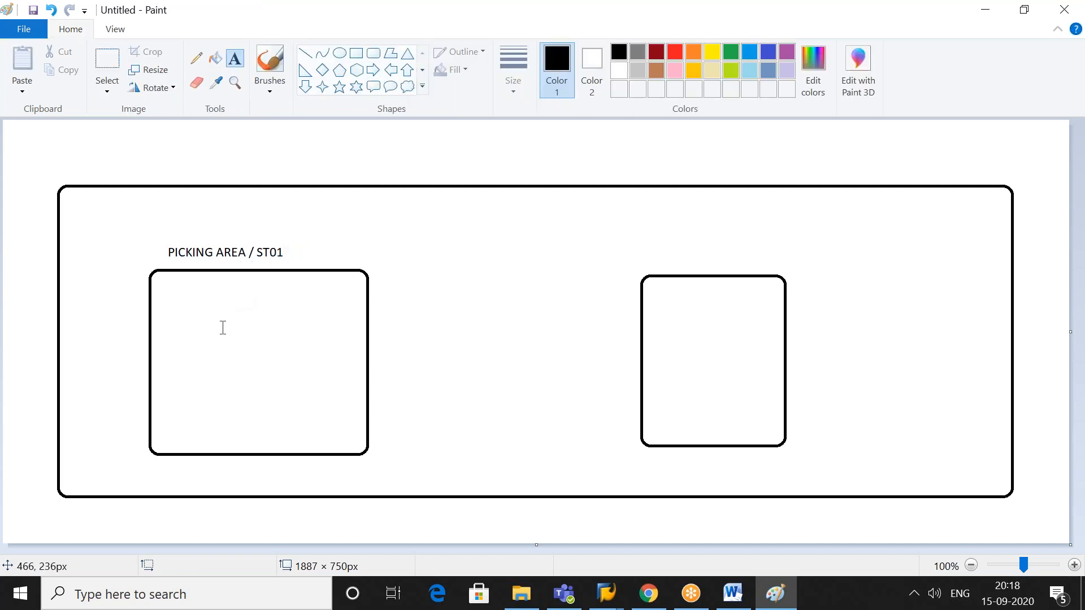
# - Draw a small rounded square in the lower corner of the picking area and label it "BIN"
pyautogui.click(378, 55)
pyautogui.moveTo(175, 390); pyautogui.dragTo(224, 442)
pyautogui.click(245, 433)
pyautogui.click(235, 63)
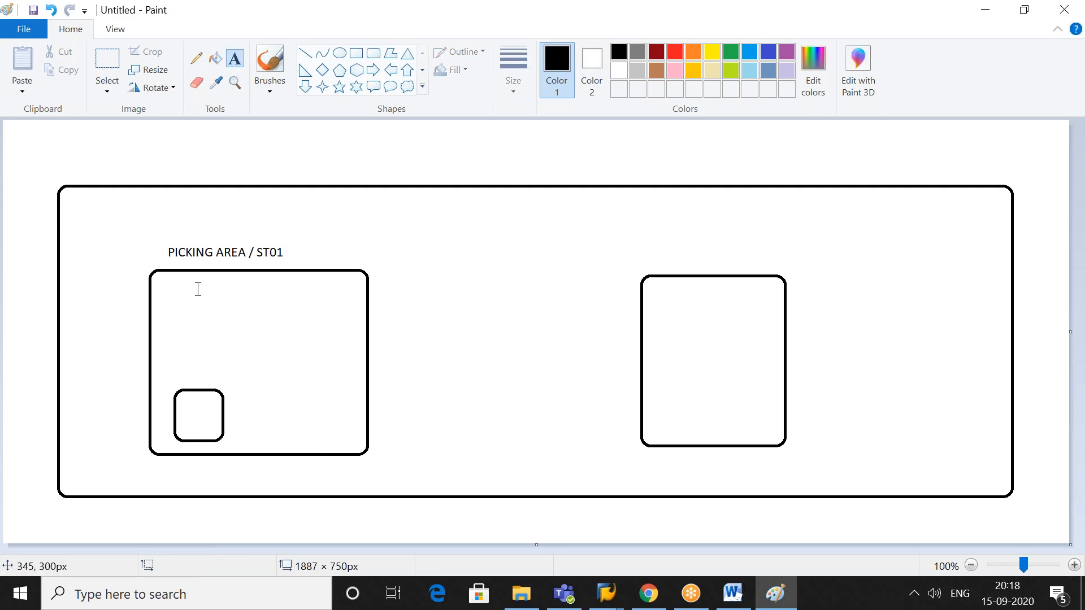
pyautogui.click(181, 378)
pyautogui.write('BIN')
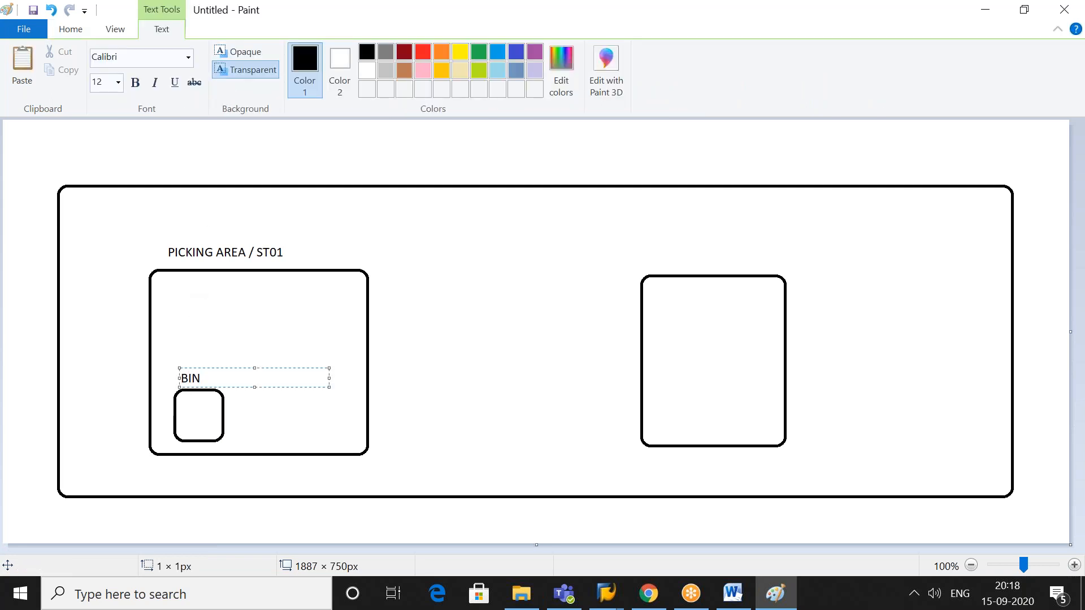
pyautogui.click(281, 427)
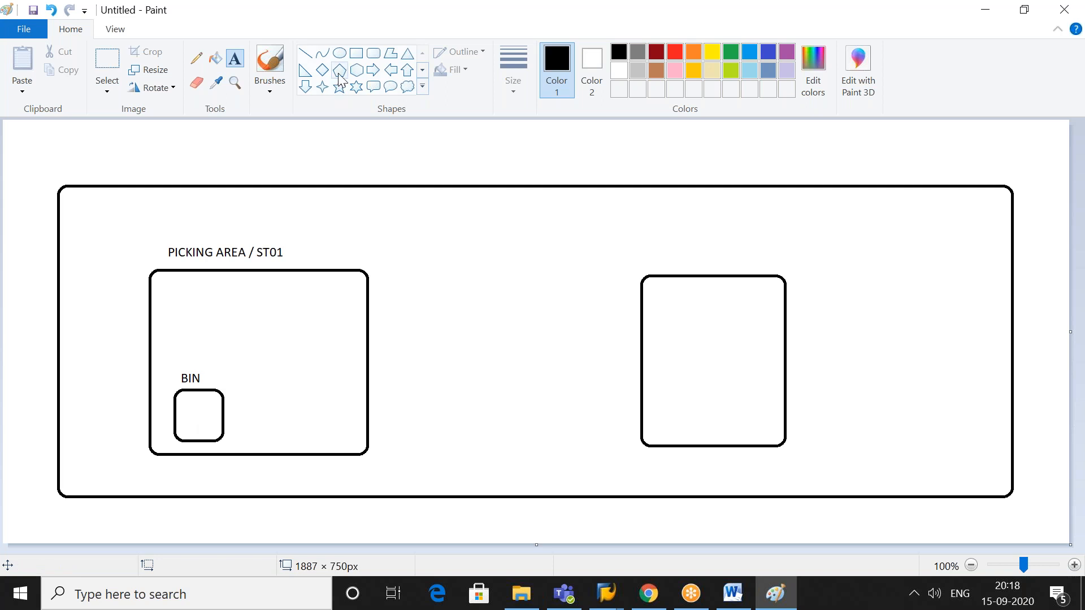
# - Try a small pentagon inside the bin and a flat rounded rectangle beside the bin, and undo both shapes
pyautogui.click(339, 73)
pyautogui.moveTo(191, 415); pyautogui.dragTo(209, 434)
pyautogui.click(256, 425)
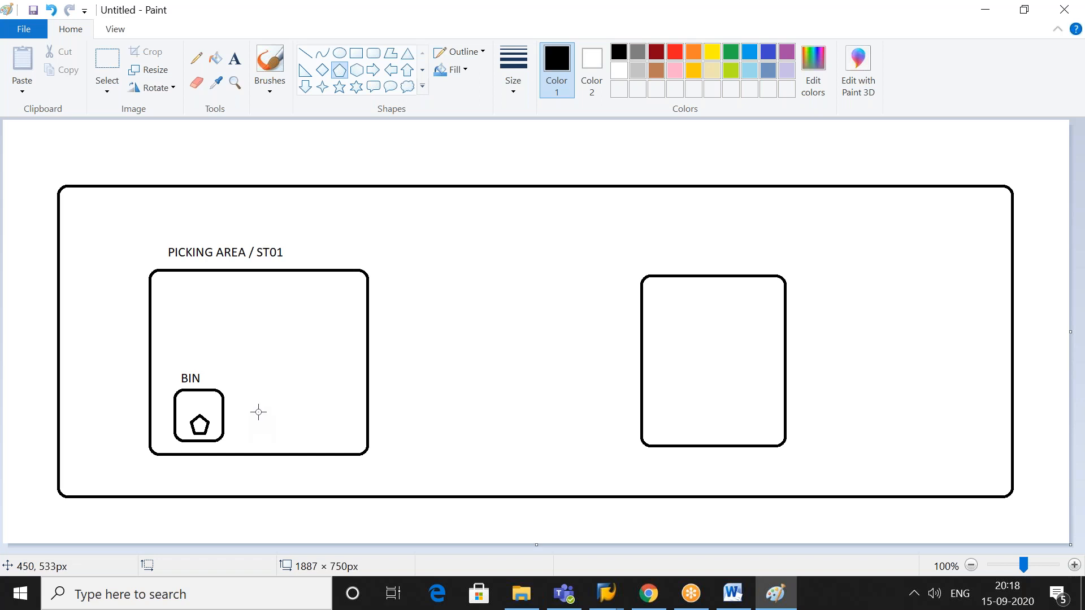
pyautogui.click(374, 54)
pyautogui.moveTo(255, 427); pyautogui.dragTo(314, 442)
pyautogui.click(341, 424)
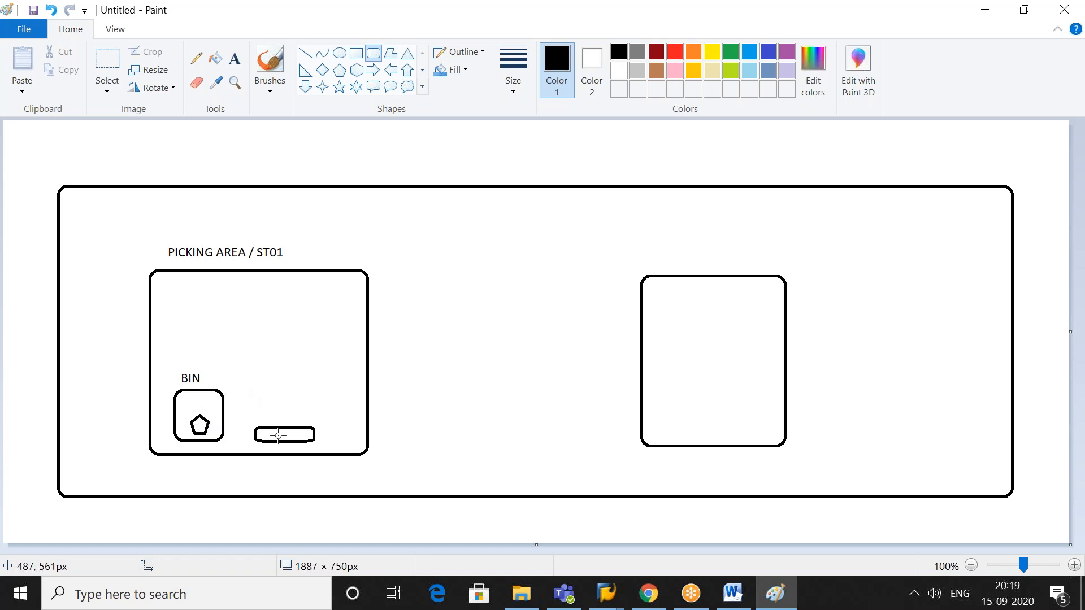
pyautogui.hotkey('ctrl', 'z')
pyautogui.hotkey('ctrl', 'z')
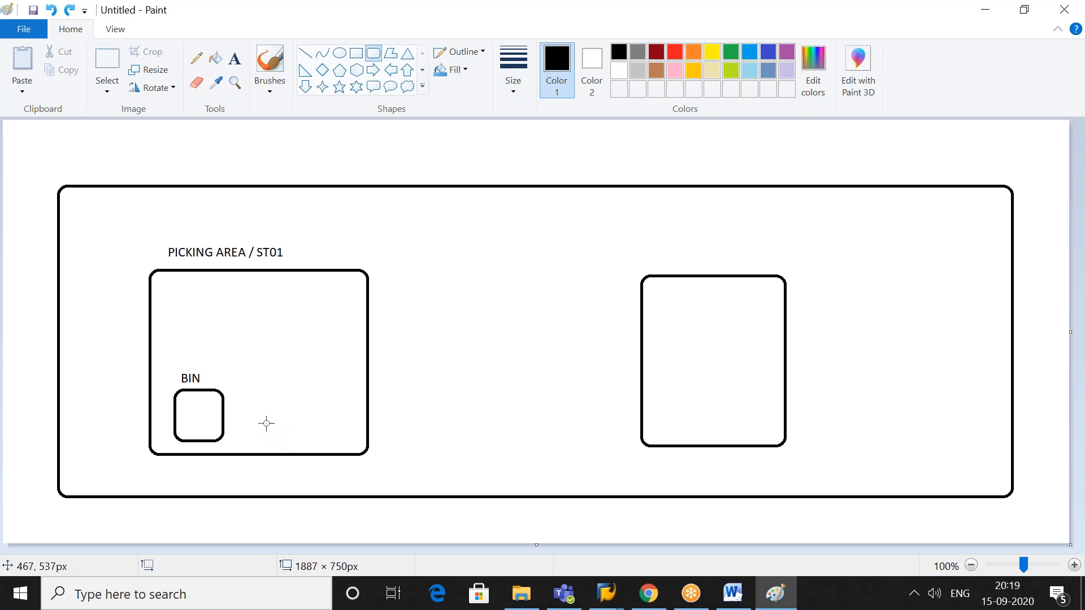
# - Draw a flat rounded rectangle about 110 × 33 px beside the bin in the picking area, with a small pentagon inside it
pyautogui.moveTo(259, 416); pyautogui.dragTo(323, 436)
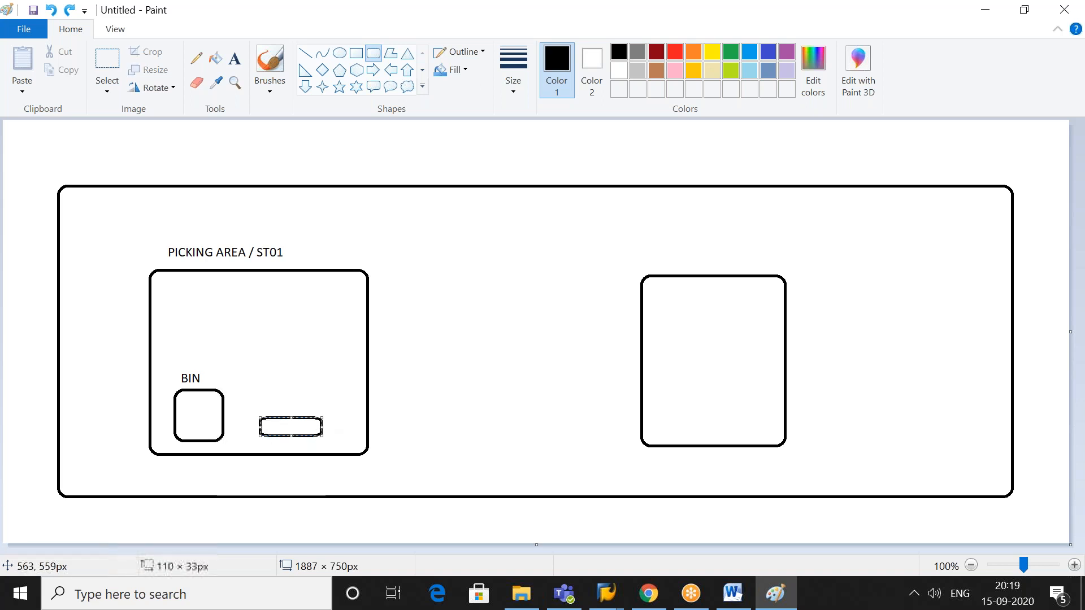
pyautogui.click(295, 218)
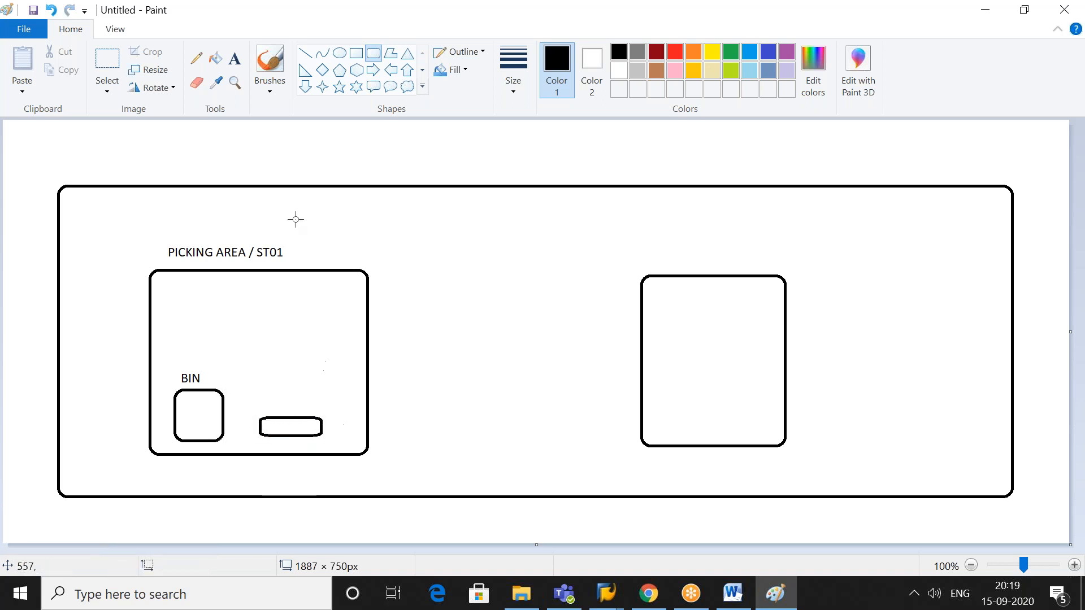
pyautogui.click(339, 70)
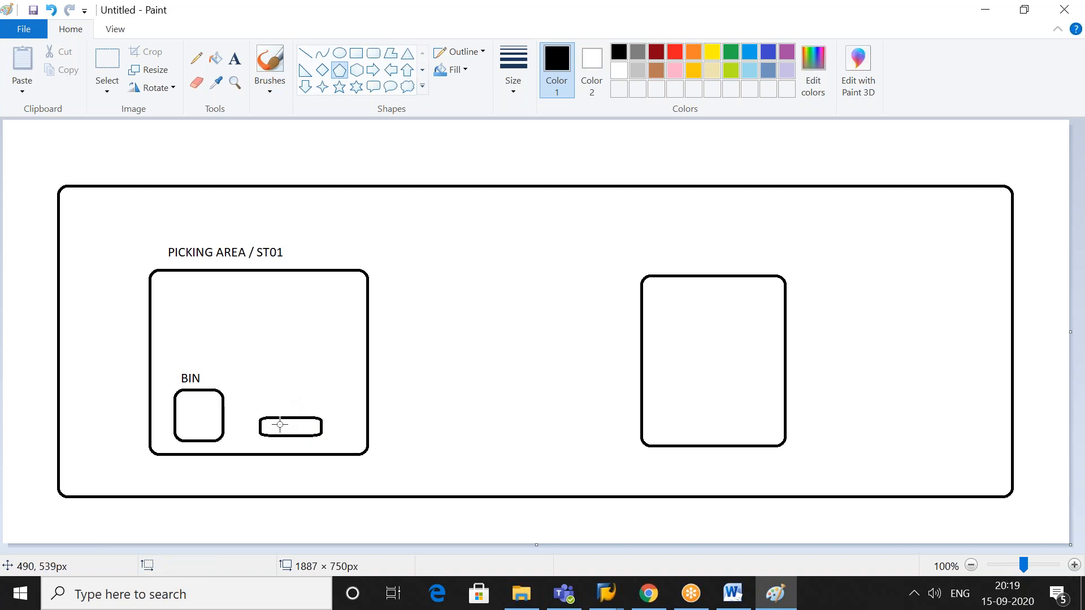
pyautogui.moveTo(280, 424); pyautogui.dragTo(301, 433)
pyautogui.click(327, 429)
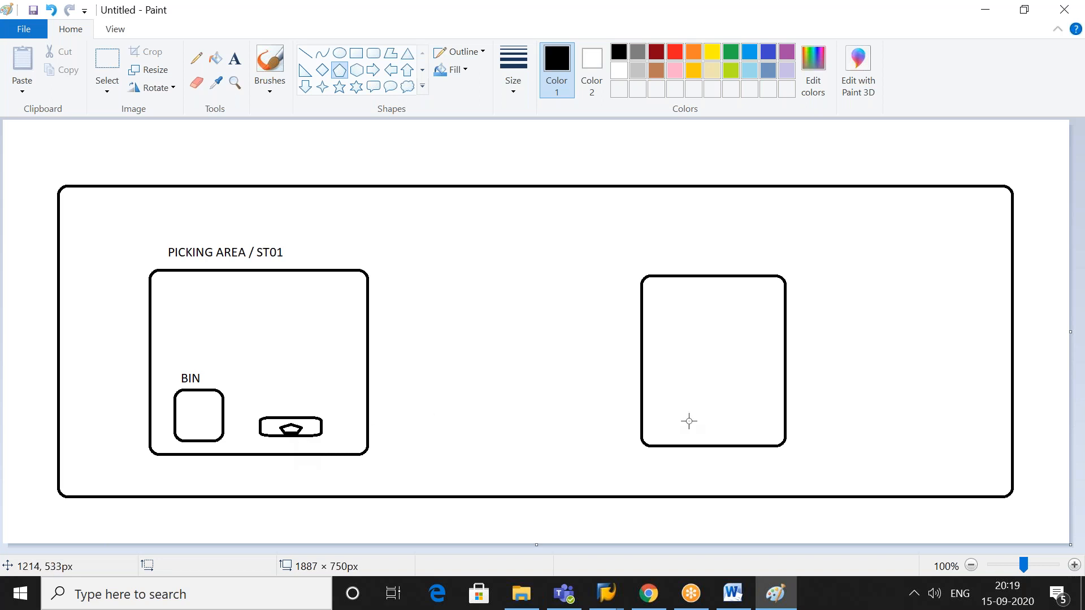
# - Draw a medium-sized rounded rectangle in the lower gap between the picking area and the second large inner rectangle
pyautogui.click(373, 58)
pyautogui.moveTo(452, 400); pyautogui.dragTo(544, 474)
pyautogui.click(586, 472)
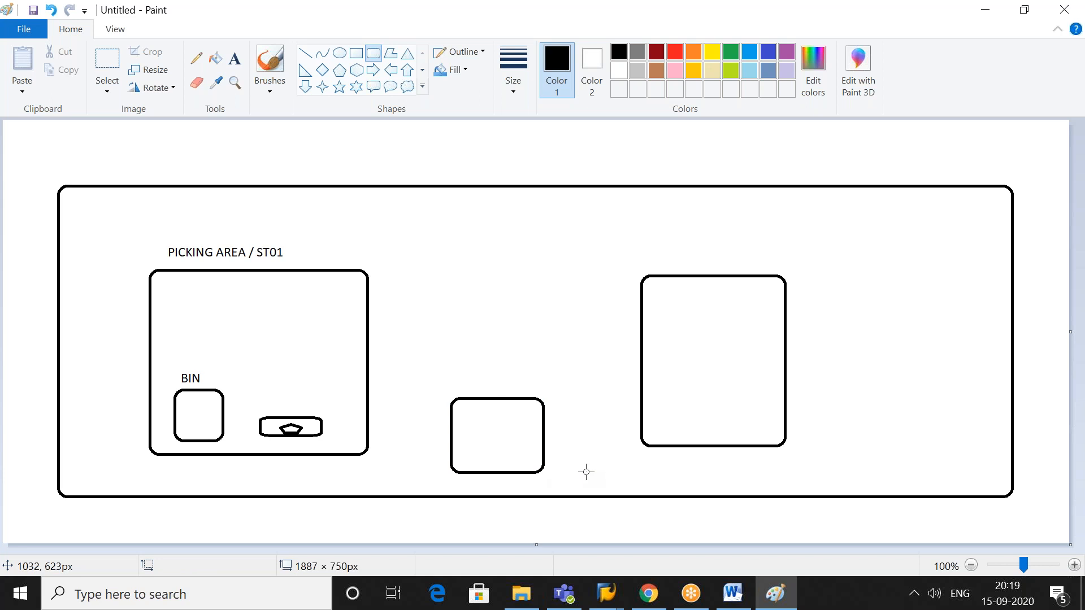
# - Draw a long arrow from the picking area to the far inner rectangle and a short one to the middle rectangle
pyautogui.click(373, 70)
pyautogui.moveTo(371, 294); pyautogui.dragTo(642, 312)
pyautogui.click(685, 312)
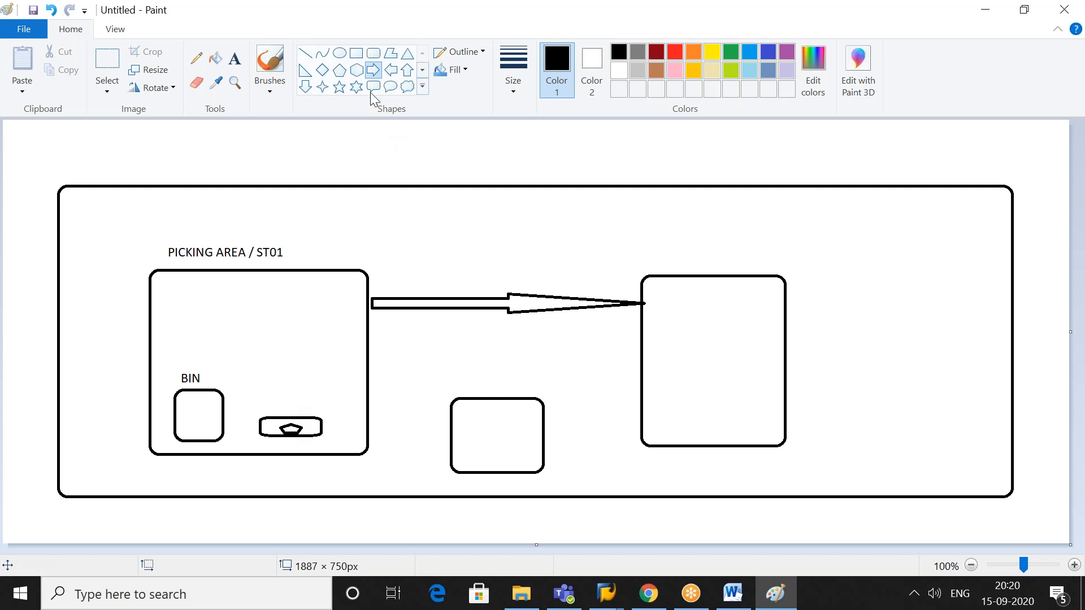
pyautogui.moveTo(374, 416); pyautogui.dragTo(445, 433)
pyautogui.click(490, 368)
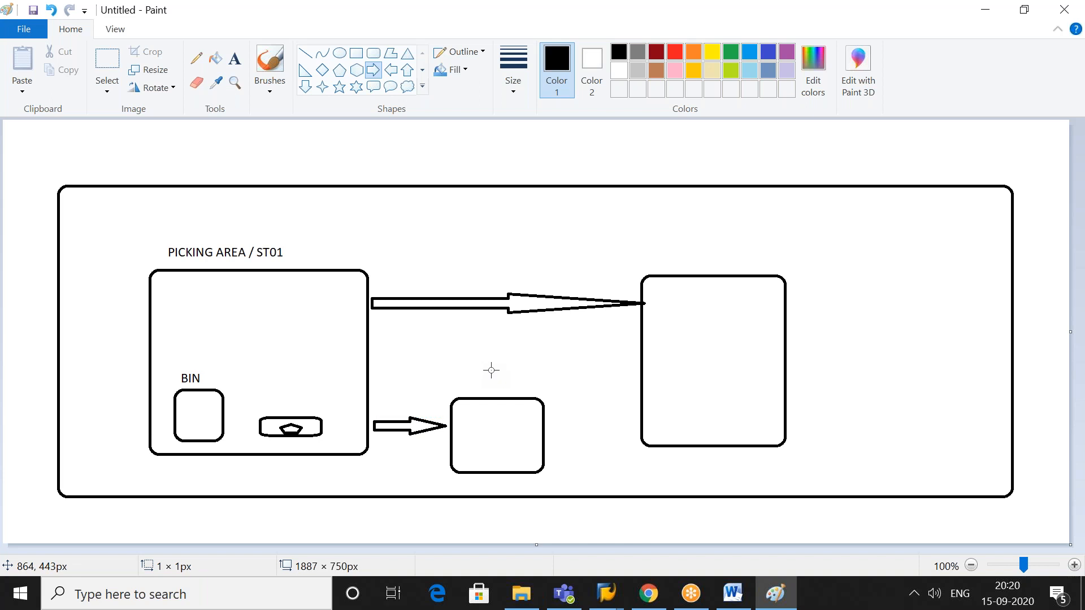
# - Add the text label "WC" above the small middle rectangle
pyautogui.click(234, 58)
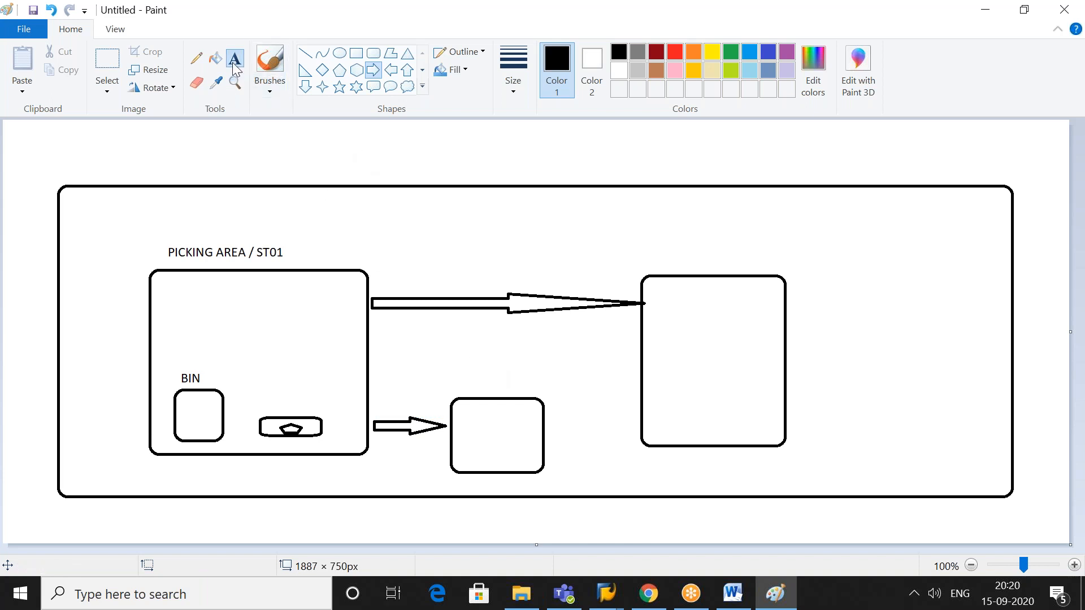
pyautogui.click(458, 381)
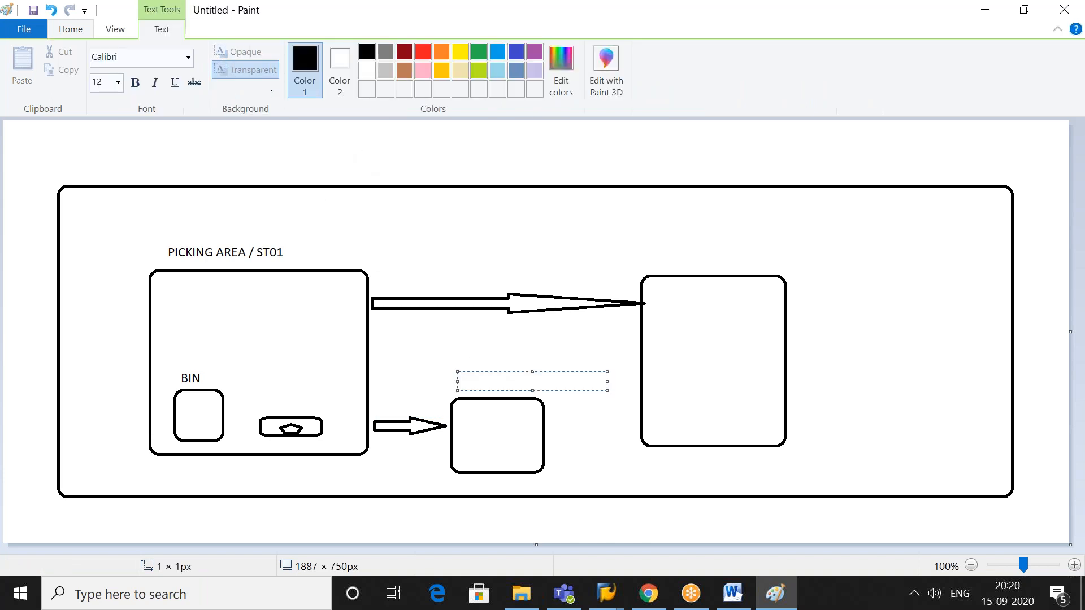
pyautogui.write('WC')
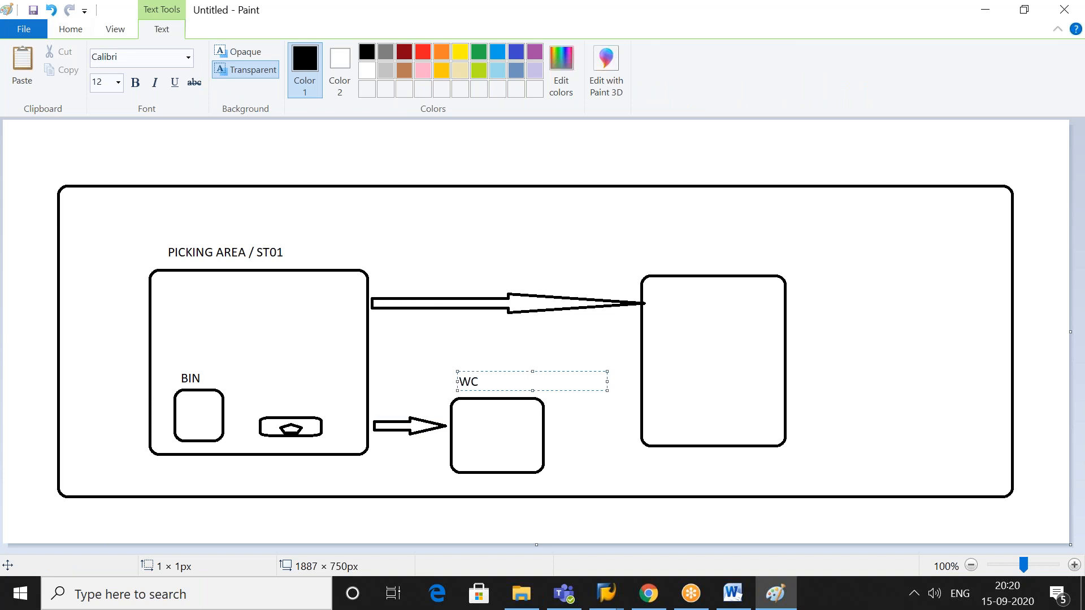
pyautogui.click(586, 436)
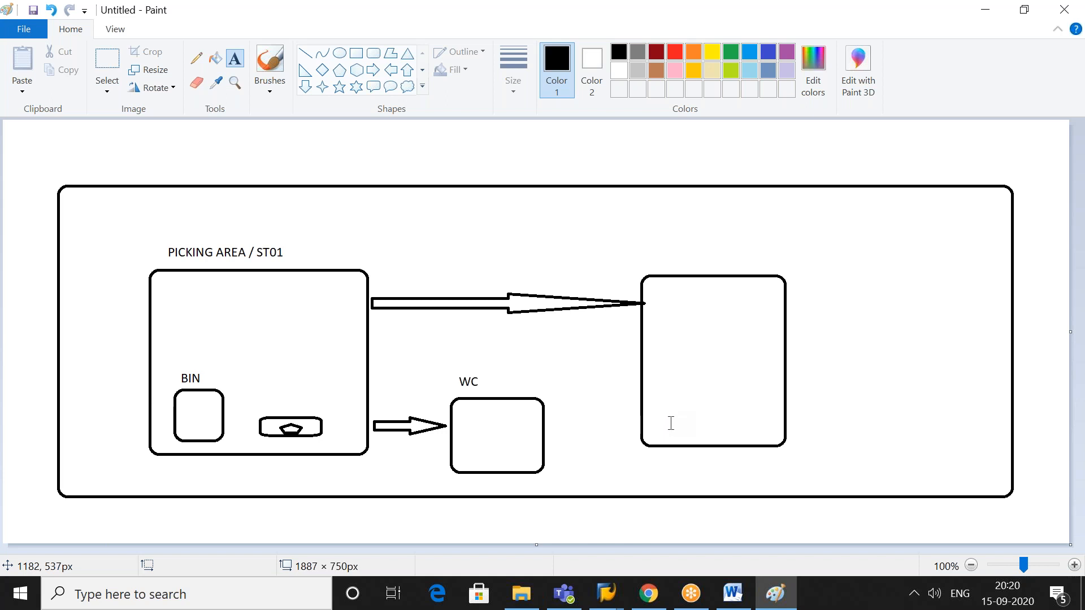
# - Add the text label "STAGING AREA / GI ZONE" above the far inner rectangle
pyautogui.click(656, 251)
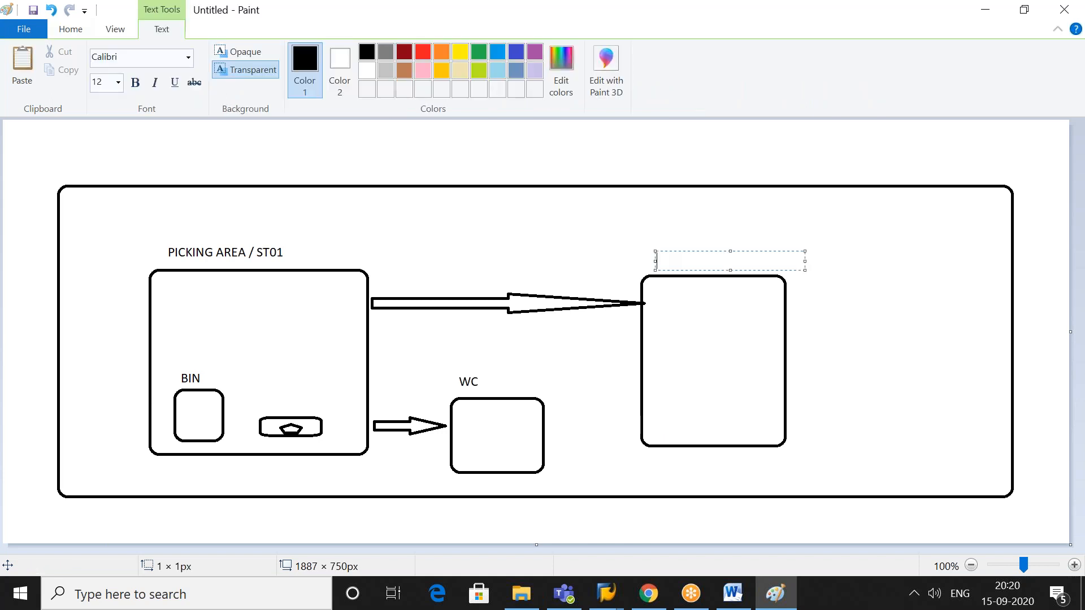
pyautogui.write('STAGING AREA / GI')
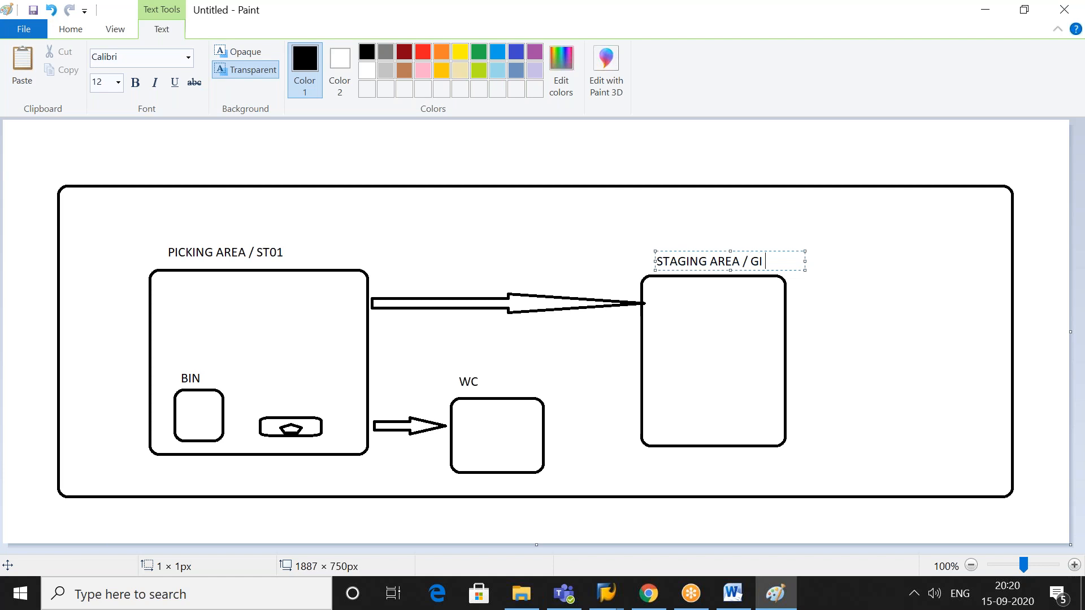
pyautogui.write(' ZONE')
pyautogui.click(869, 363)
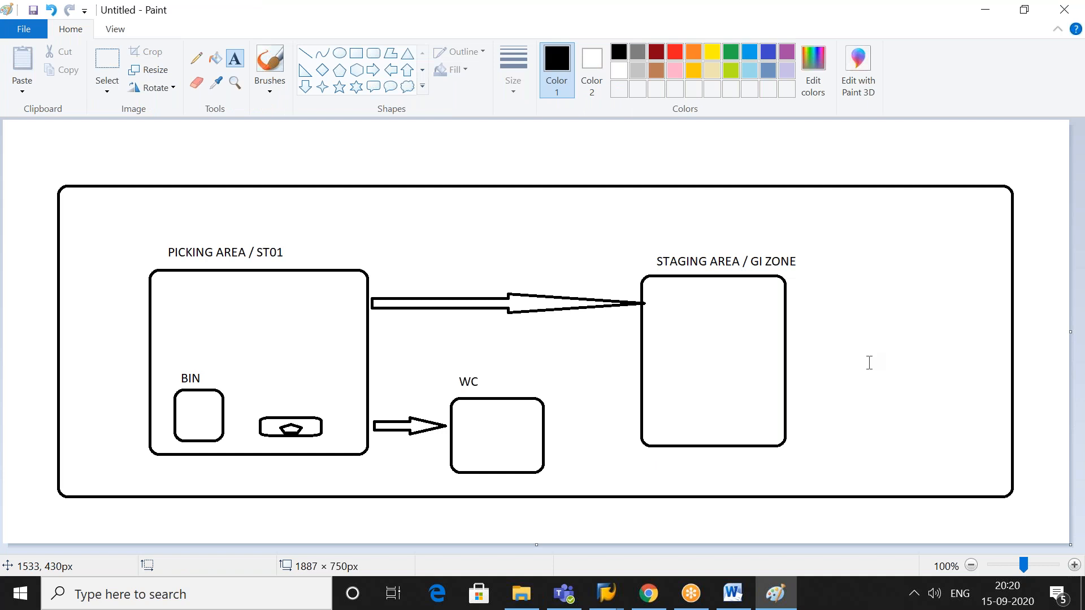
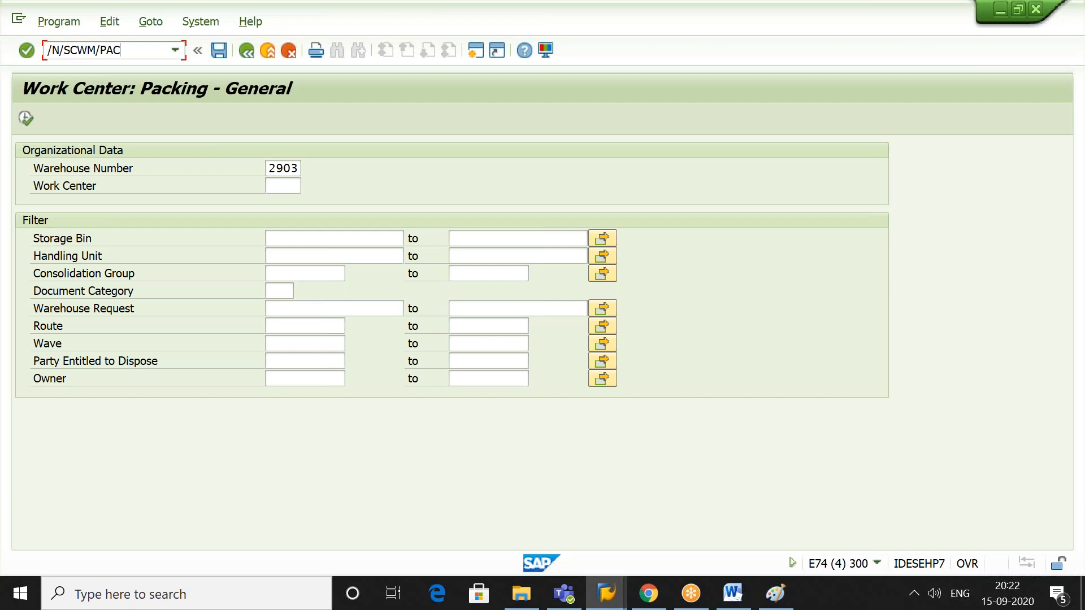
# - Open the general packing work center for warehouse 2903 with work center OBD1 and storage bin WC OBD1
pyautogui.press('Return')
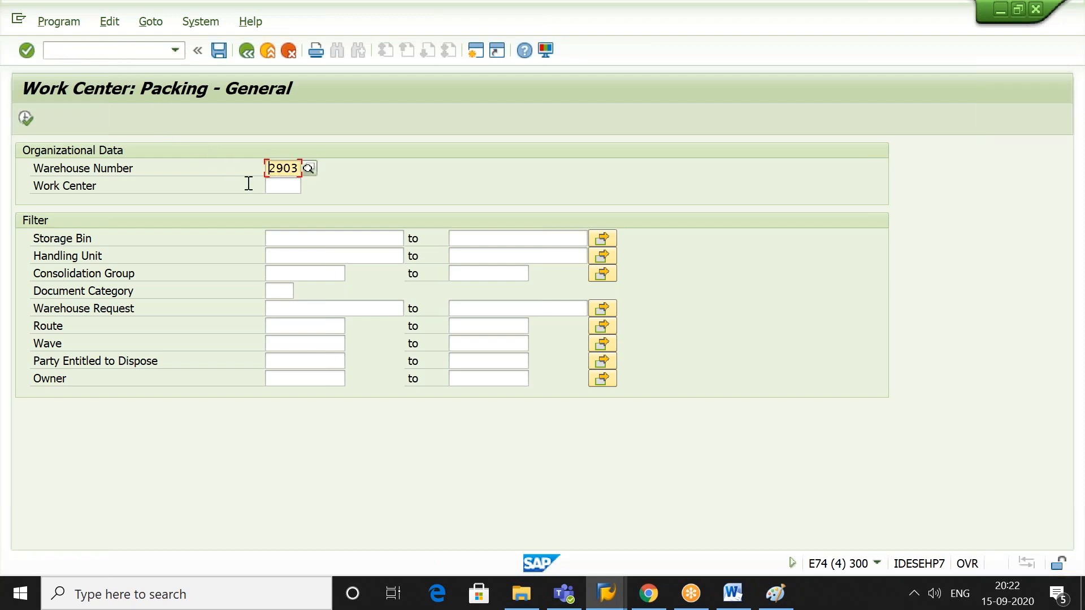
pyautogui.click(282, 184)
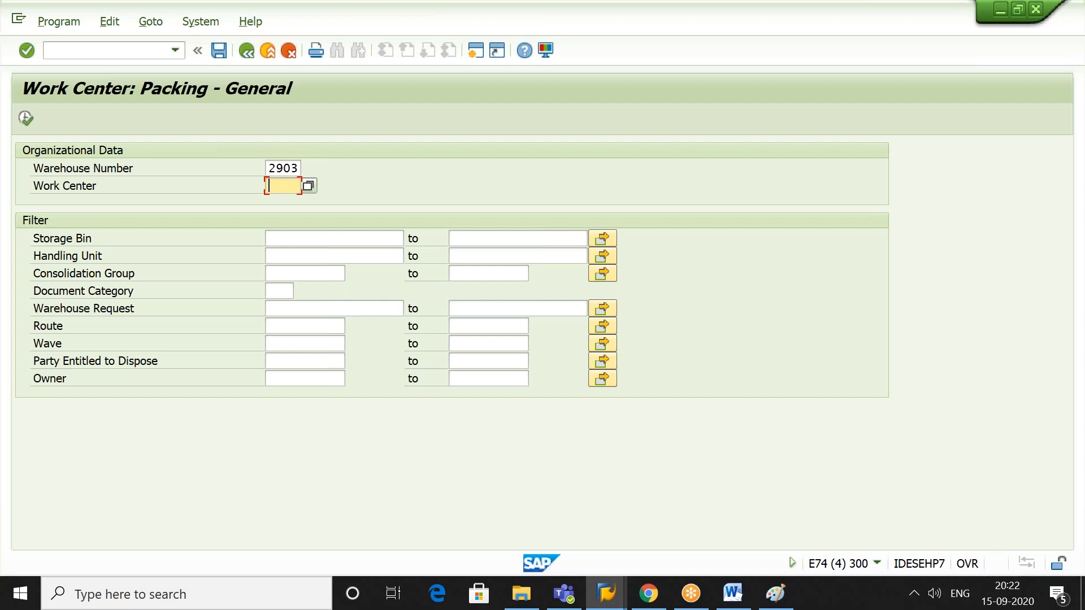
pyautogui.click(308, 185)
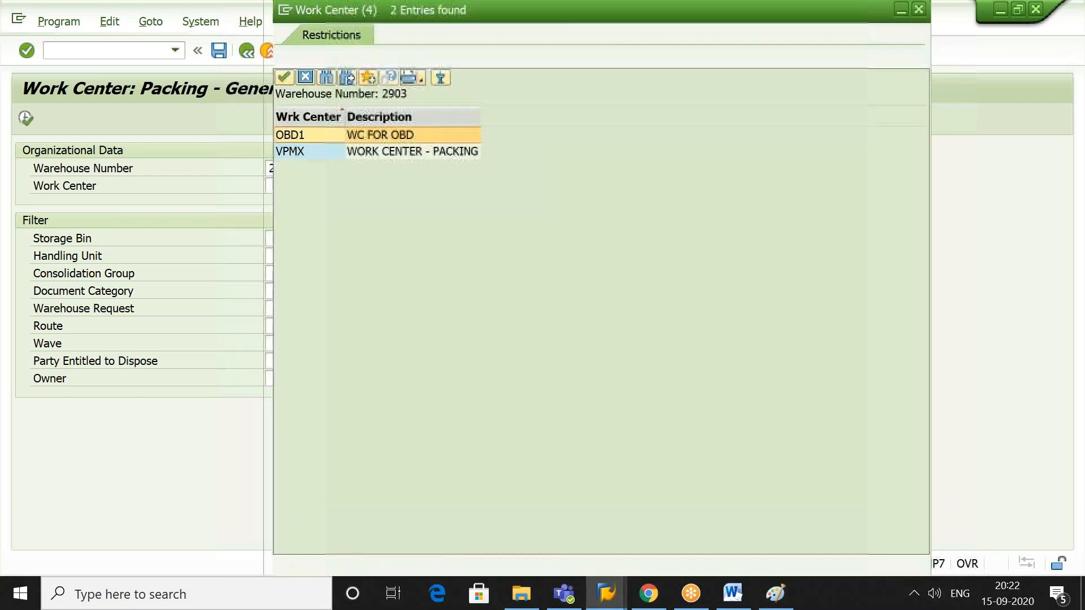
pyautogui.doubleClick(368, 134)
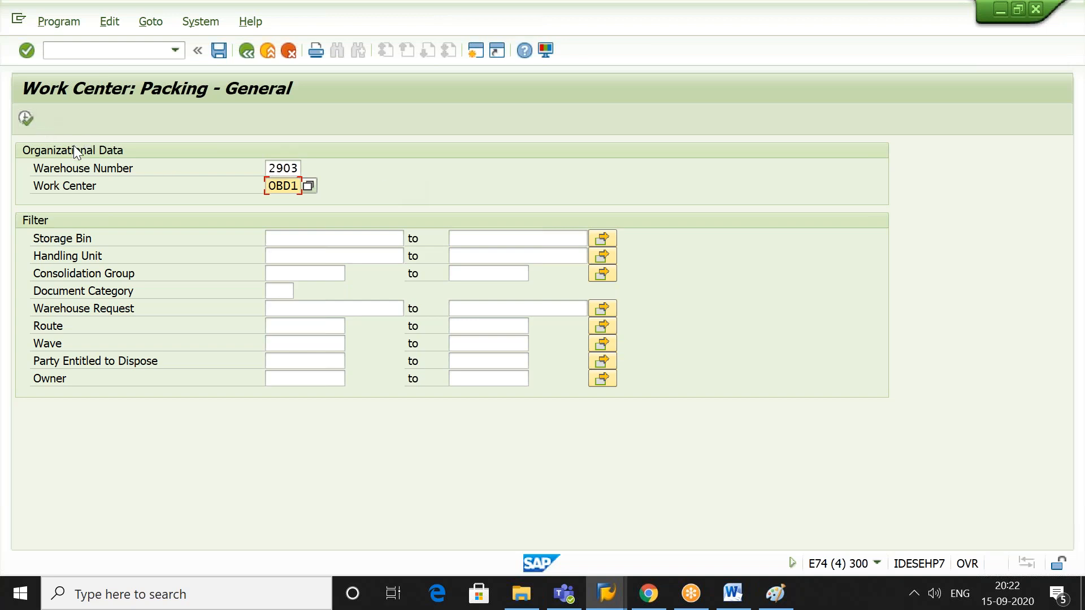
pyautogui.click(318, 232)
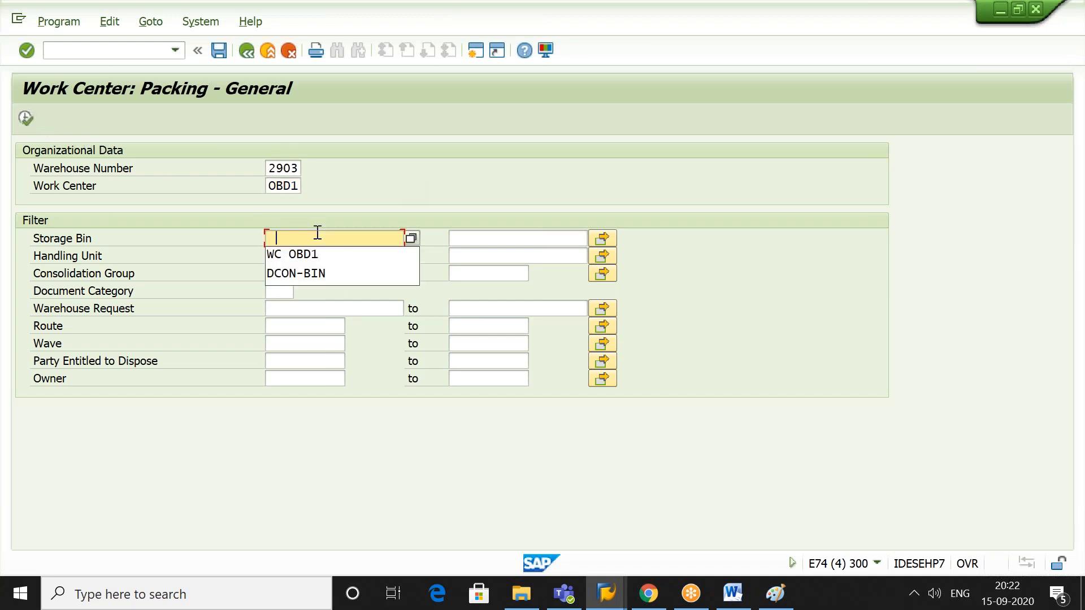
pyautogui.press('Return')
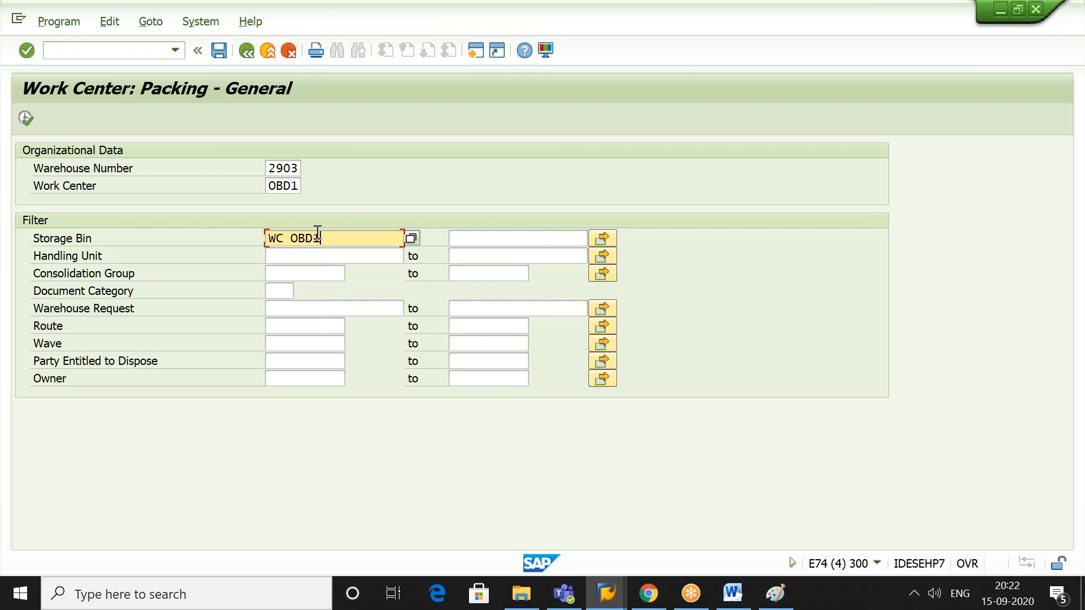
pyautogui.click(24, 120)
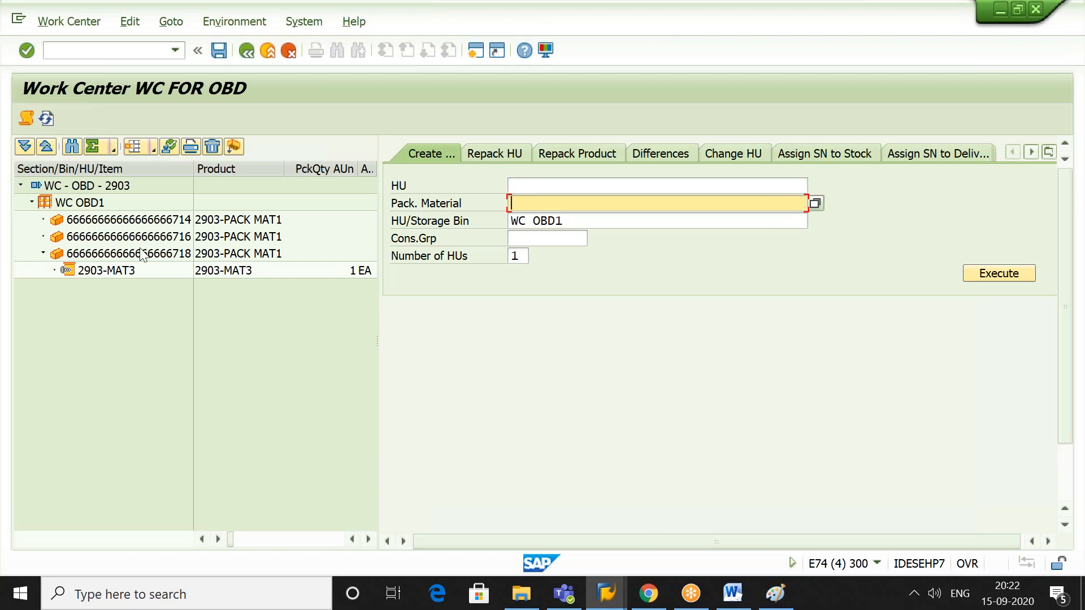
# - Open the handling unit containing 2903-MAT3 and examine its Detail 1 data, including storage process, external step and step completion
pyautogui.click(140, 255)
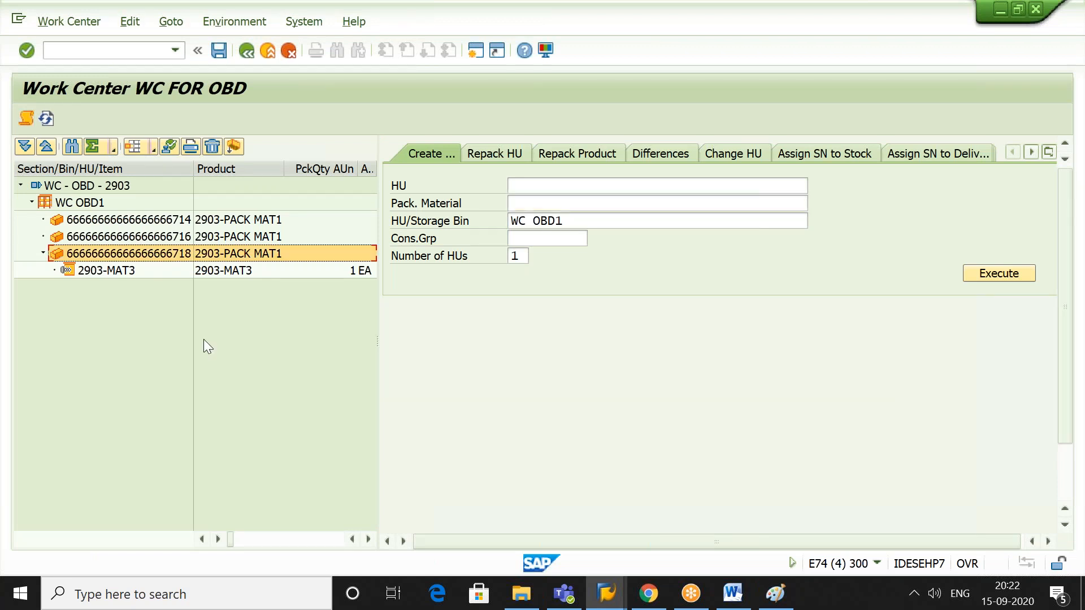
pyautogui.click(130, 274)
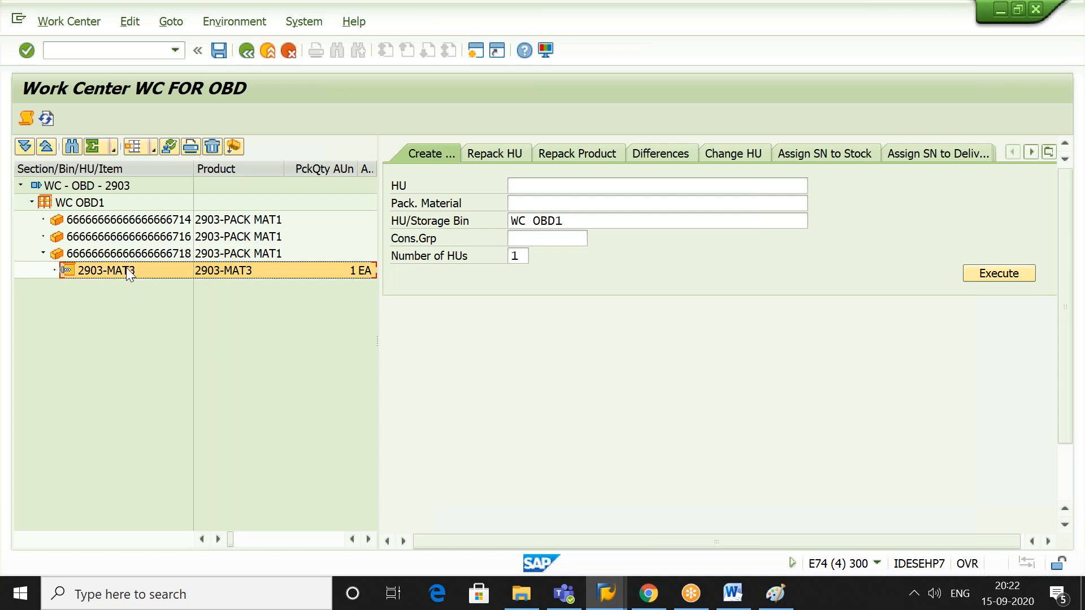
pyautogui.click(129, 257)
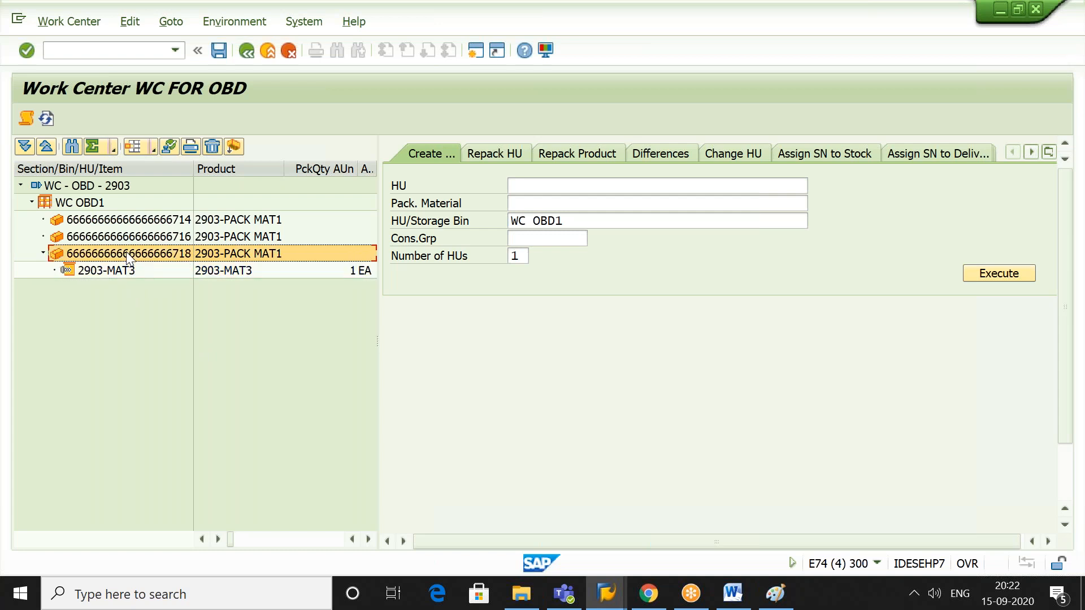
pyautogui.doubleClick(128, 257)
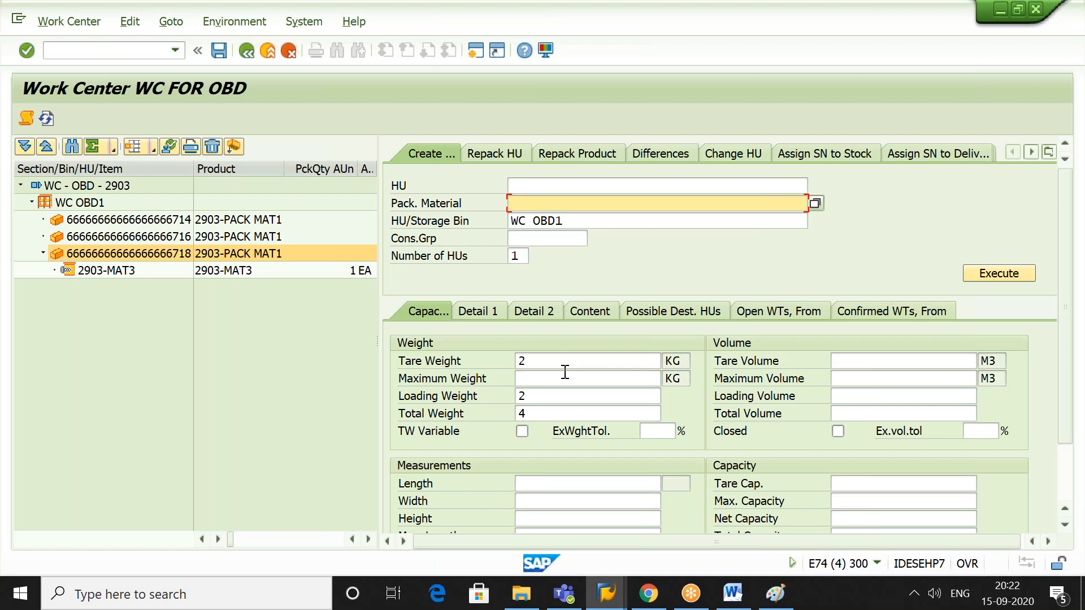
pyautogui.click(481, 308)
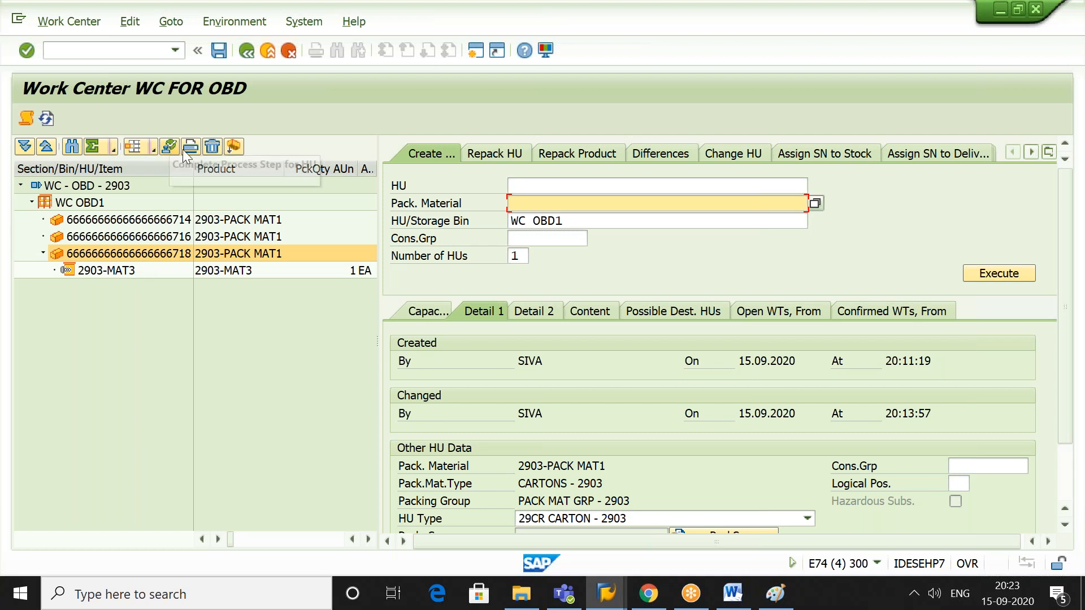
pyautogui.moveTo(1059, 385); pyautogui.dragTo(1071, 456)
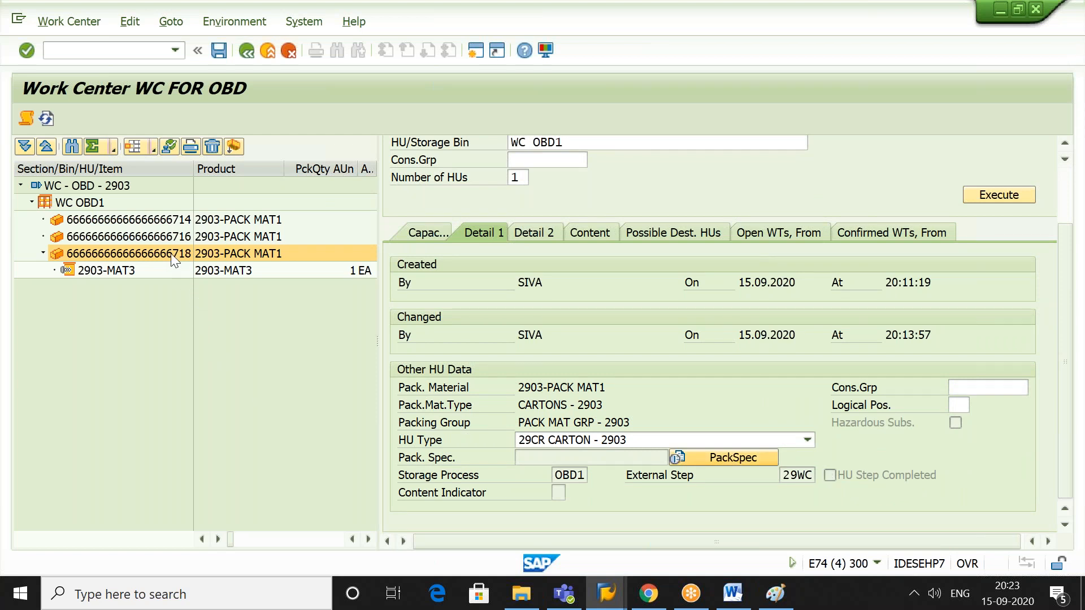
# - Complete the process step for the handling unit containing 2903-MAT3, check its HU Step Completed indicator, and save
pyautogui.click(169, 147)
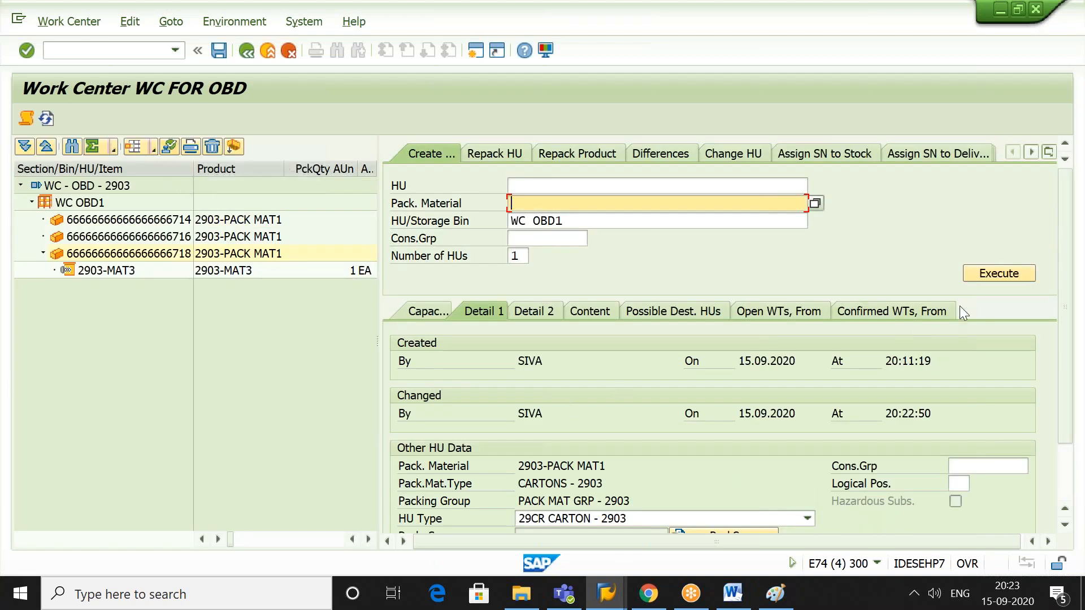
pyautogui.moveTo(1063, 274); pyautogui.dragTo(1057, 345)
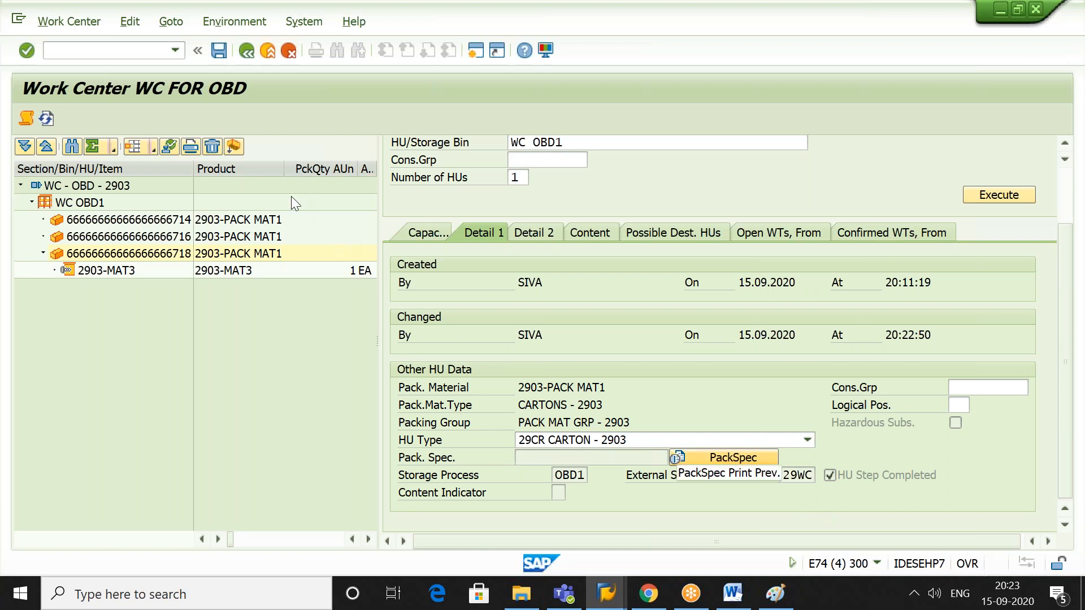
pyautogui.click(219, 52)
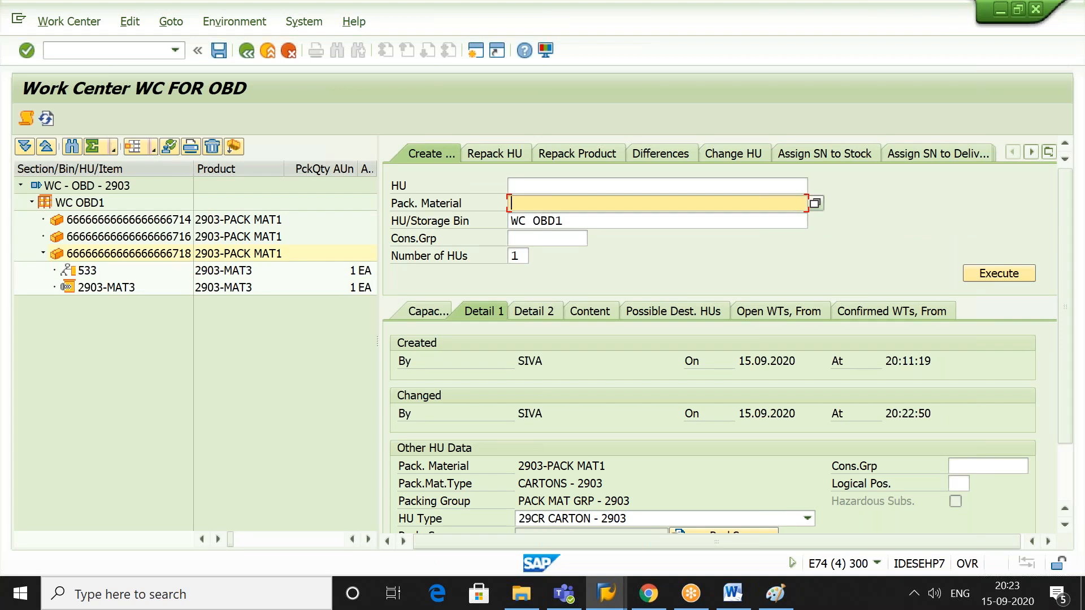
# - Select the handling unit's new warehouse task, and refresh the Warehouse Task list in the Warehouse Management Monitor for warehouse 2903
pyautogui.click(84, 271)
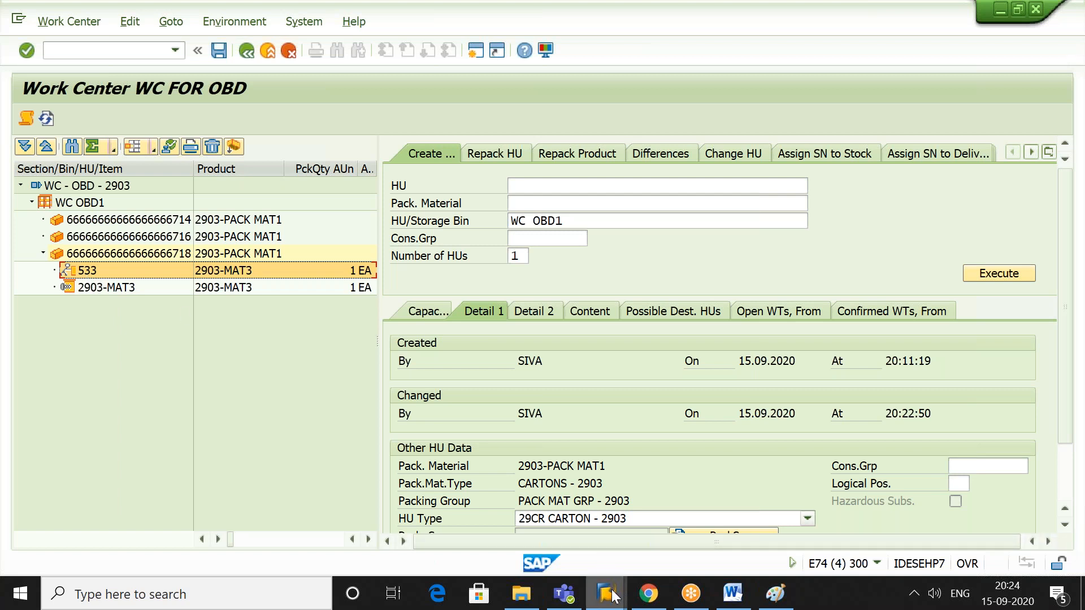
pyautogui.moveTo(613, 596)
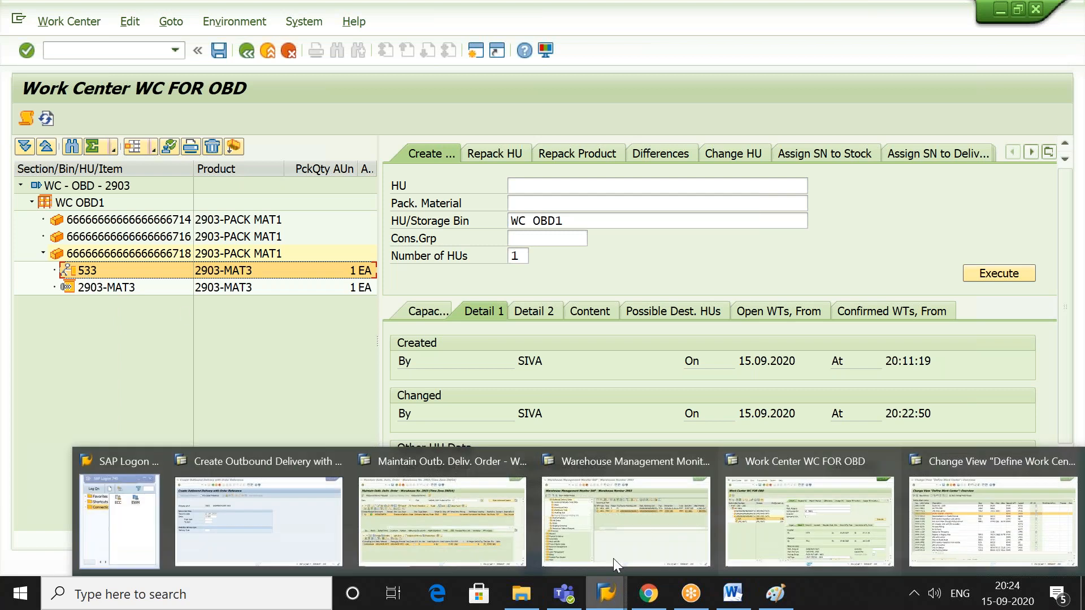
pyautogui.click(617, 536)
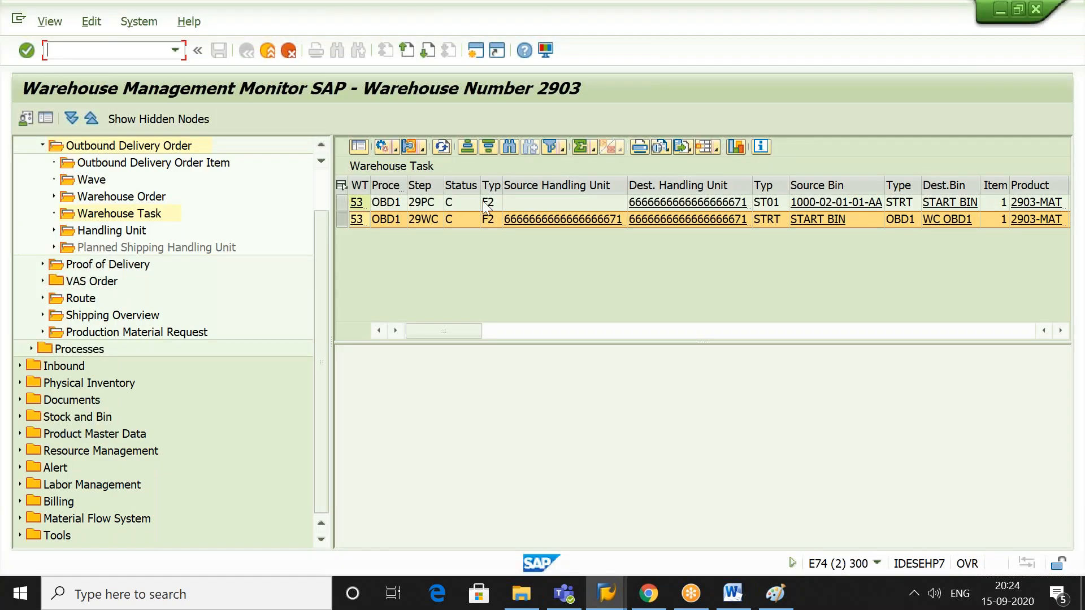
pyautogui.click(441, 146)
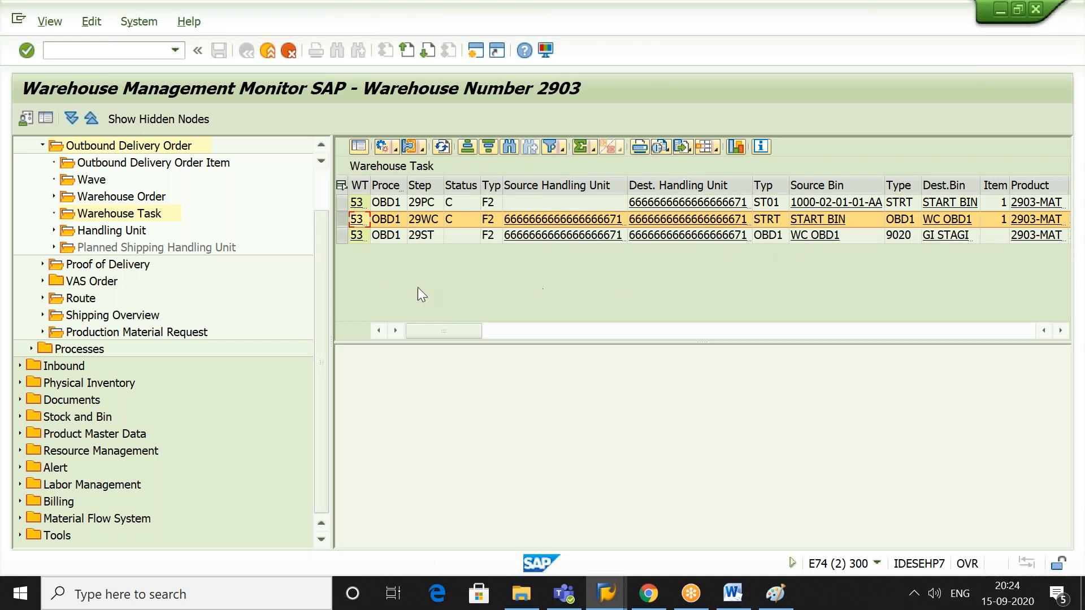
# - Confirm the 29ST warehouse task from WC OBD1 to the GI staging bin in the background, and refresh the WC FOR OBD work center
pyautogui.click(342, 235)
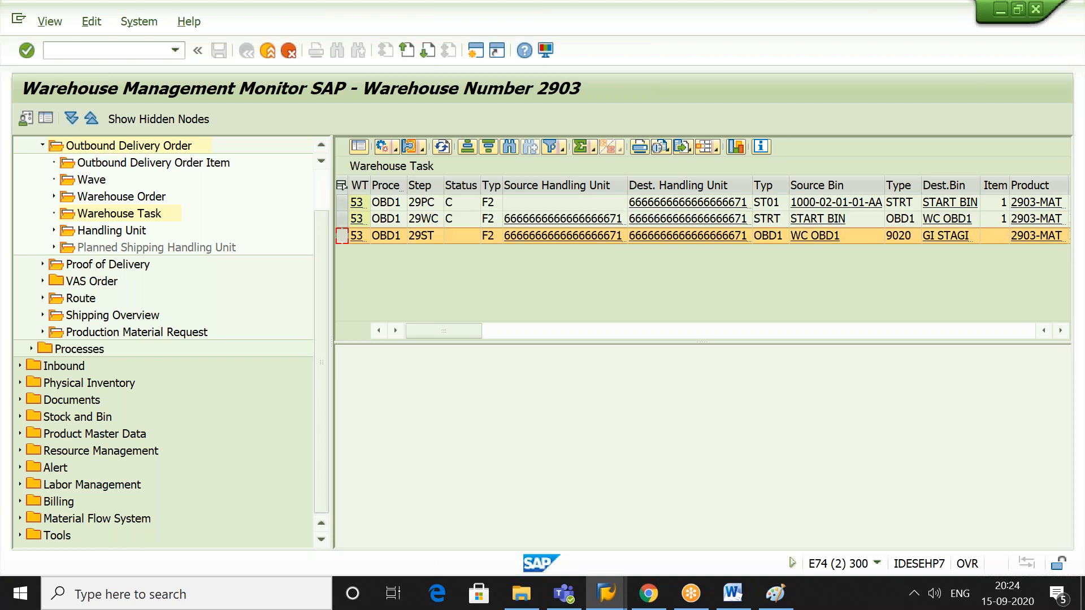
pyautogui.click(394, 146)
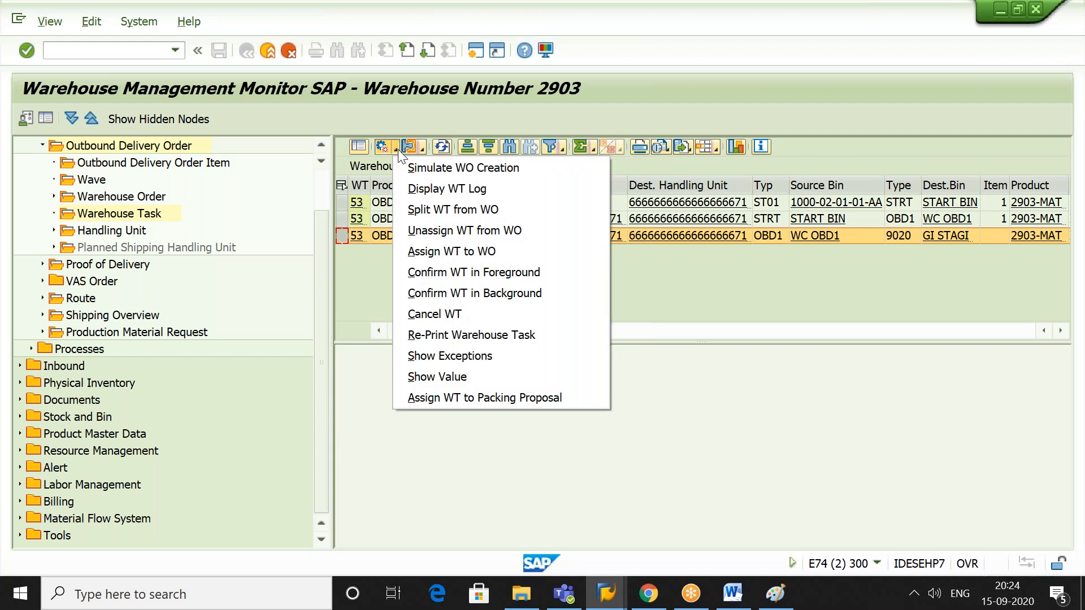
pyautogui.click(493, 287)
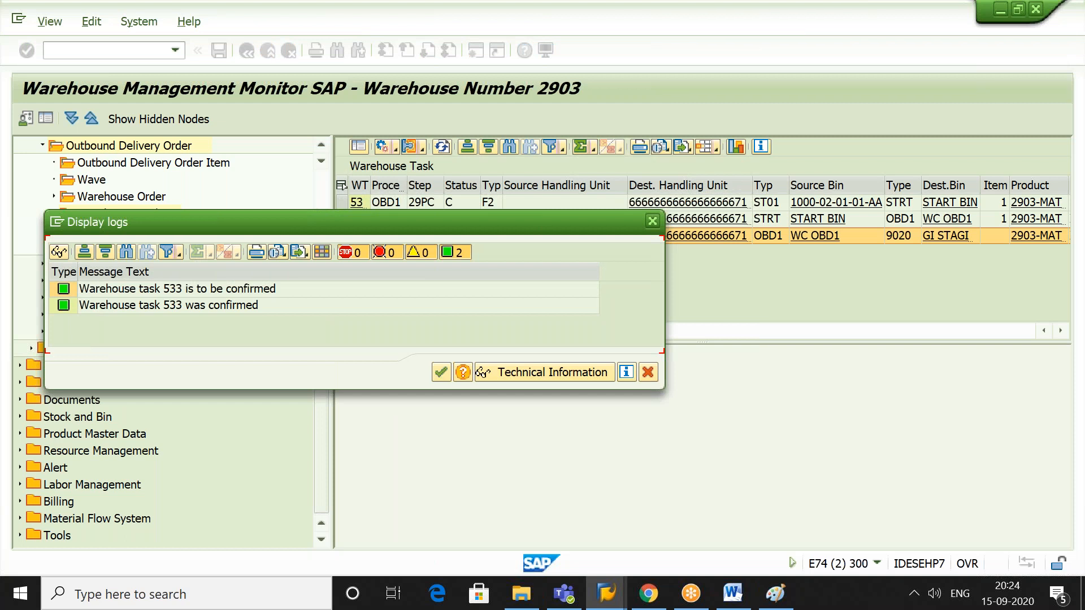
pyautogui.press('Return')
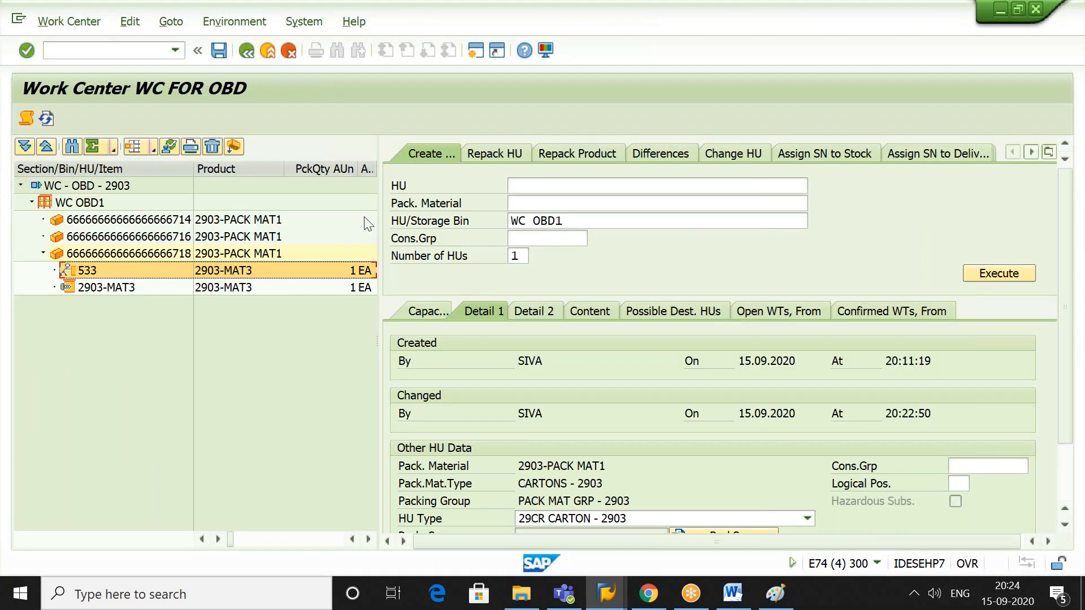
pyautogui.click(49, 118)
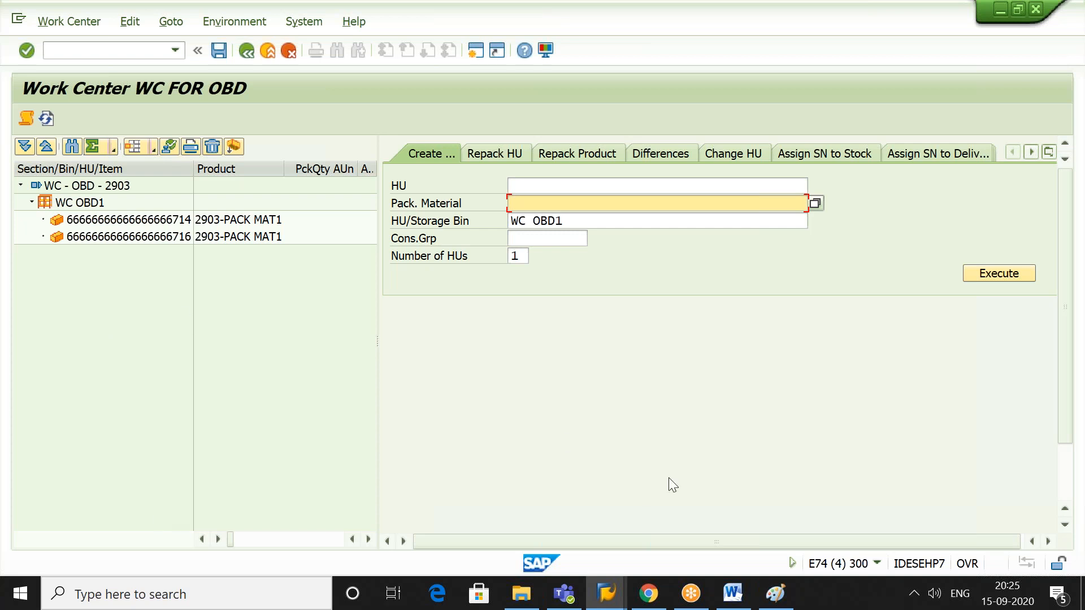
# - Reload the outbound delivery order by its document number in warehouse 2903 and post its goods issue
pyautogui.moveTo(609, 596)
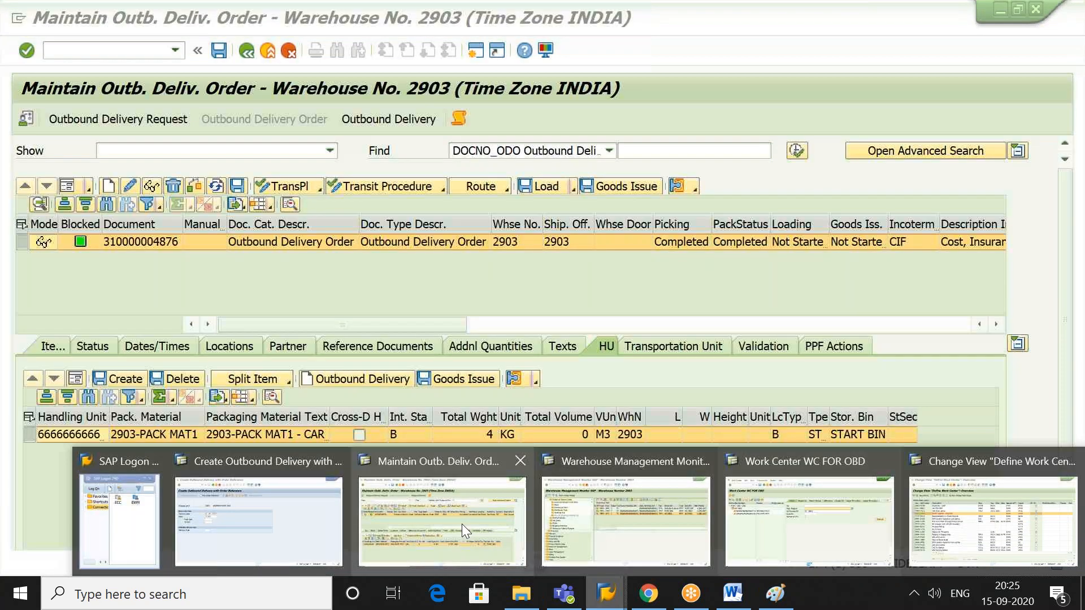
pyautogui.click(463, 524)
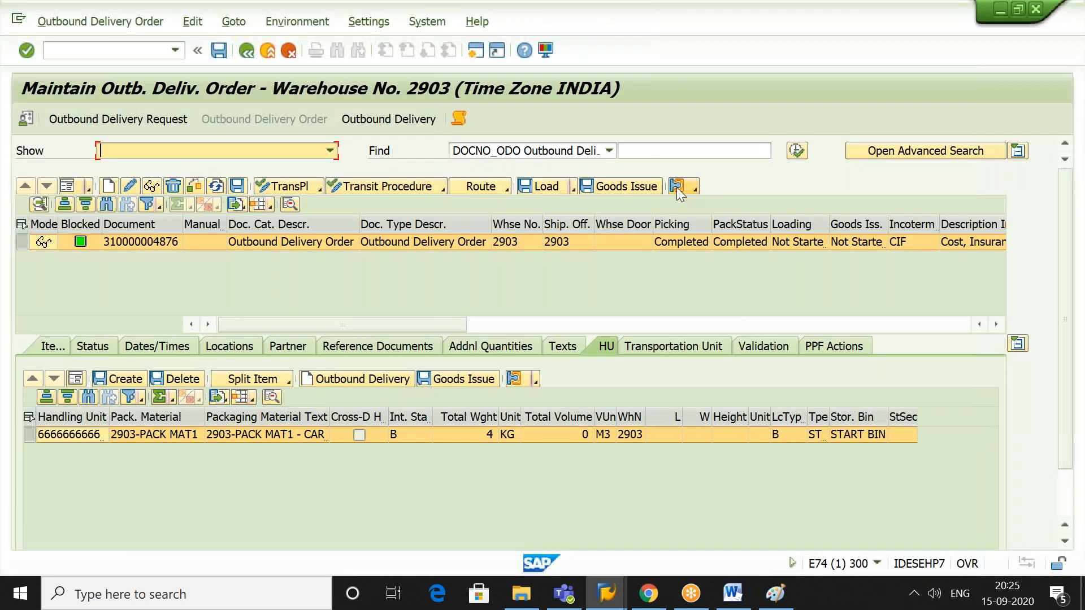
pyautogui.click(164, 243)
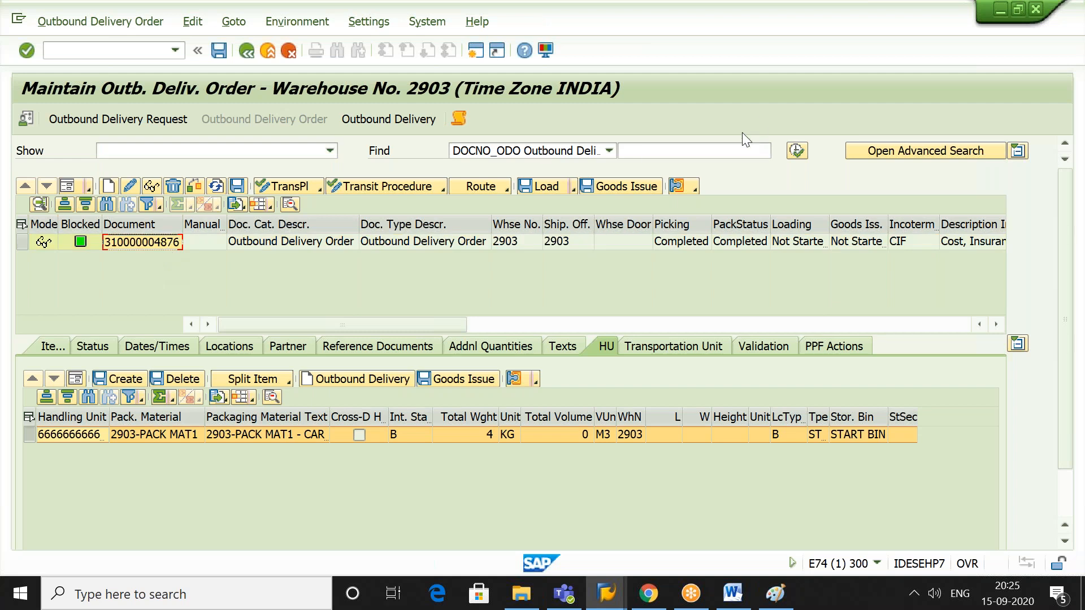
pyautogui.click(736, 146)
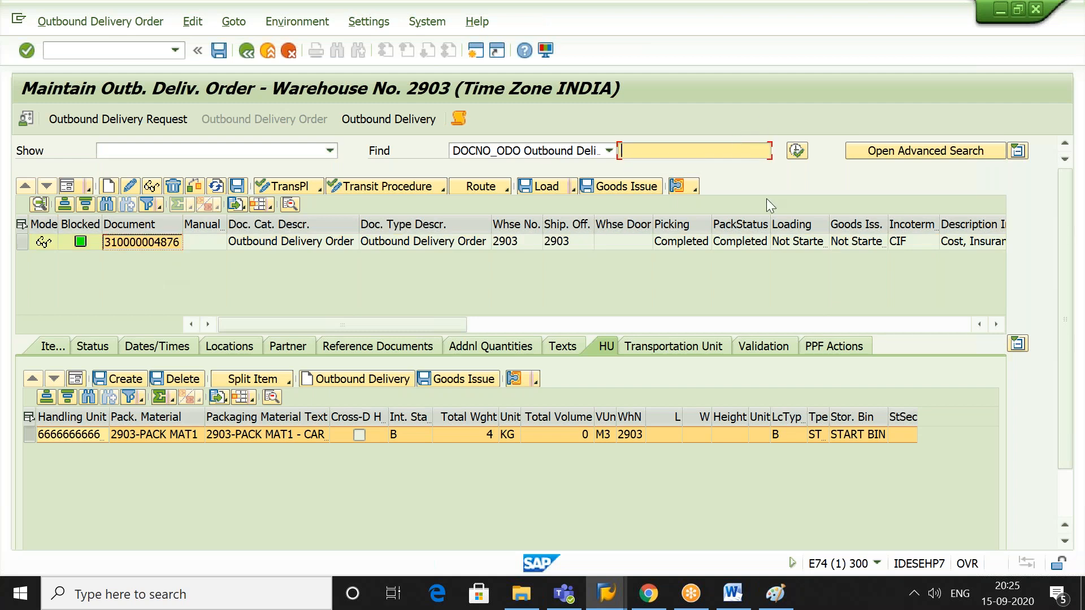
pyautogui.hotkey('ctrl', 'v')
pyautogui.click(797, 152)
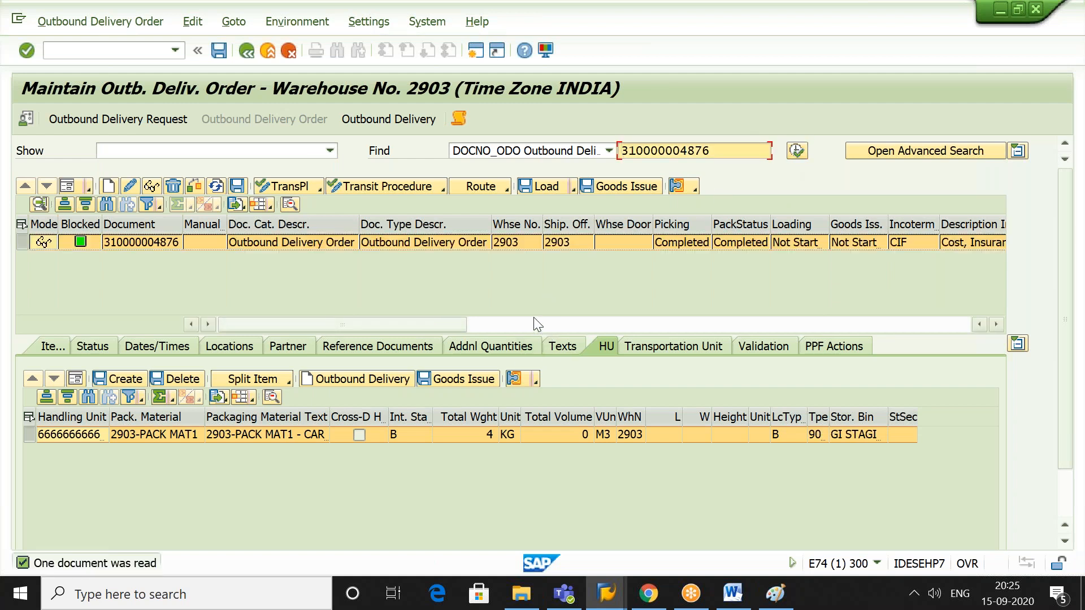
pyautogui.click(638, 188)
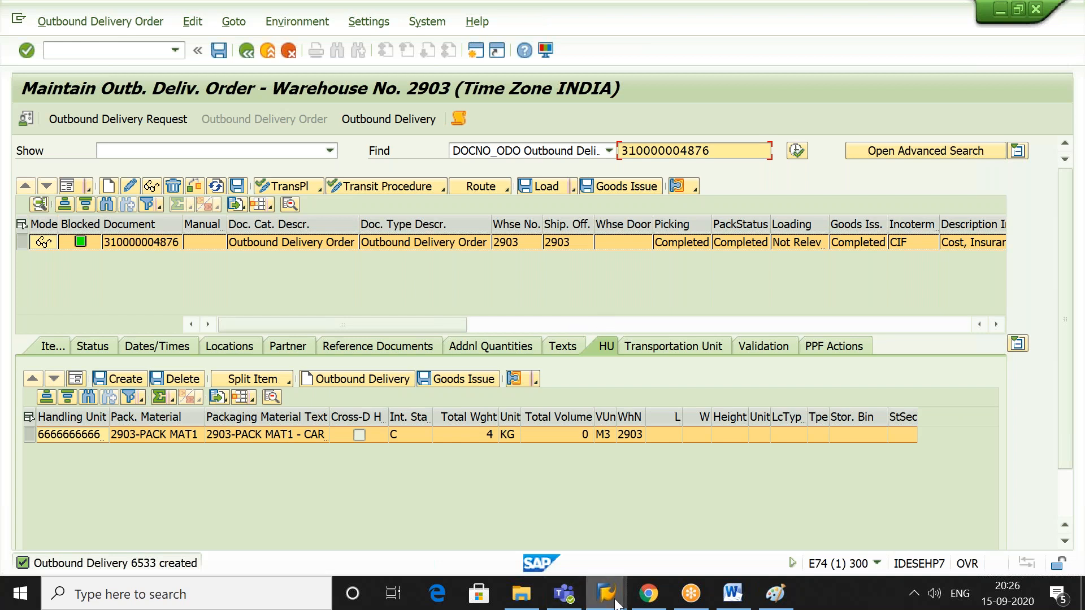
# - Start a new sales order with transaction VA01 in the ERP session, using order type OR, sales organization 2903, distribution channel 29 and division 00
pyautogui.moveTo(614, 600)
pyautogui.click(296, 521)
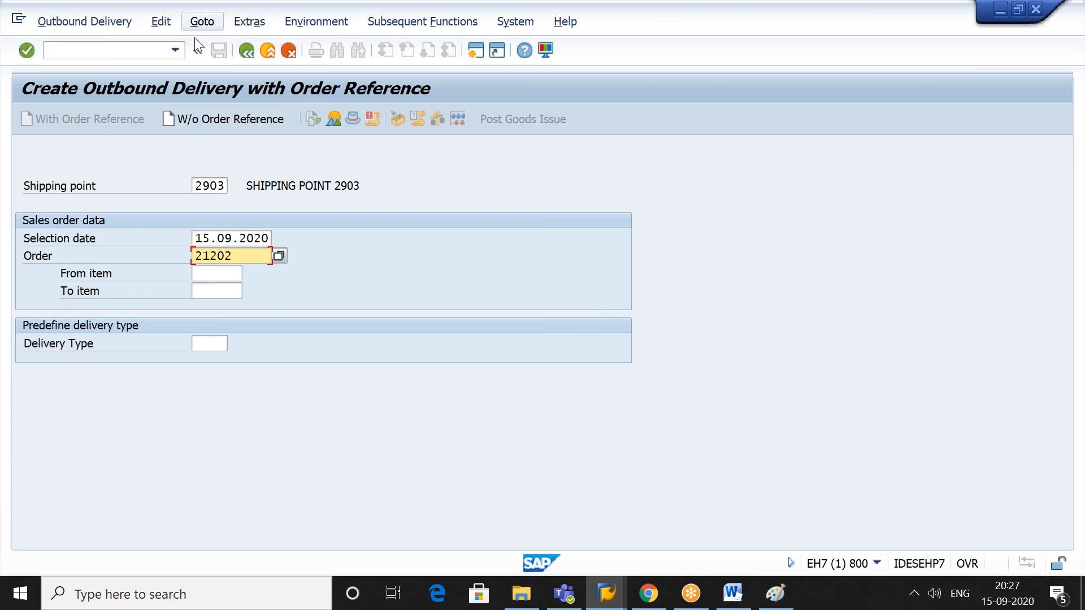
pyautogui.click(141, 52)
pyautogui.write('/NVA01')
pyautogui.press('Return')
pyautogui.press('Return')
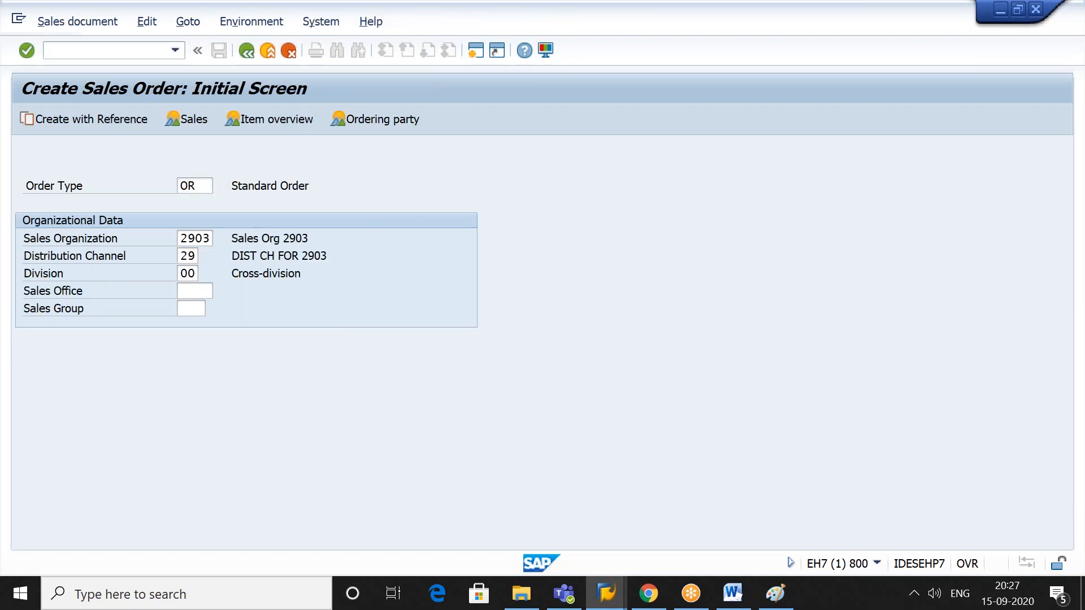
# - Fill in the sold-to party's customer number and set the PO number to 28
pyautogui.press('space')
pyautogui.press('Down')
pyautogui.press('Return')
pyautogui.press('Tab')
pyautogui.press('Tab')
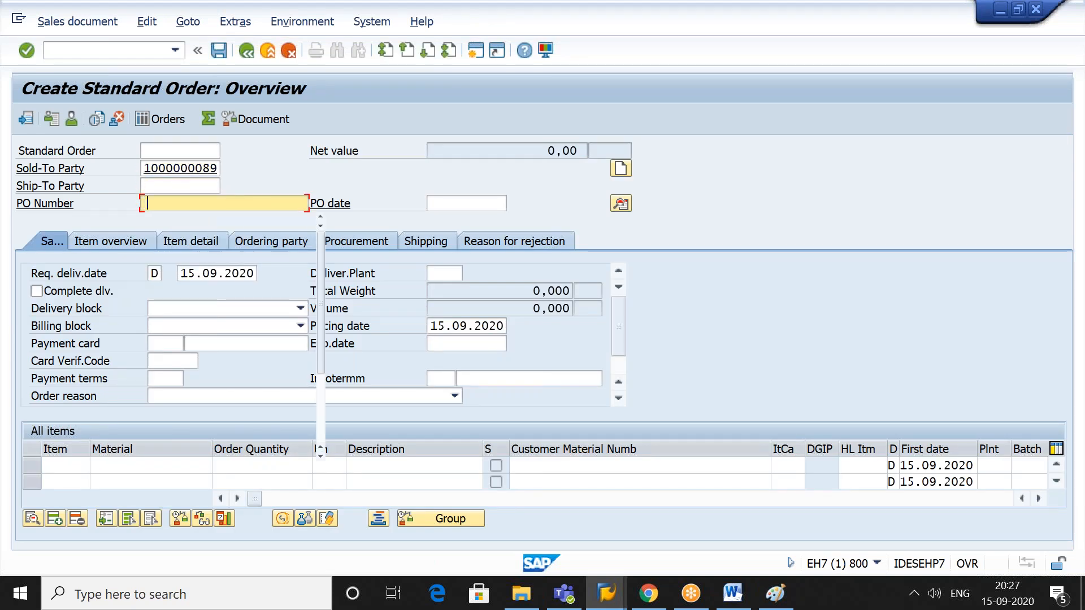
pyautogui.press('space')
pyautogui.press('Down')
pyautogui.press('Return')
pyautogui.press('BackSpace')
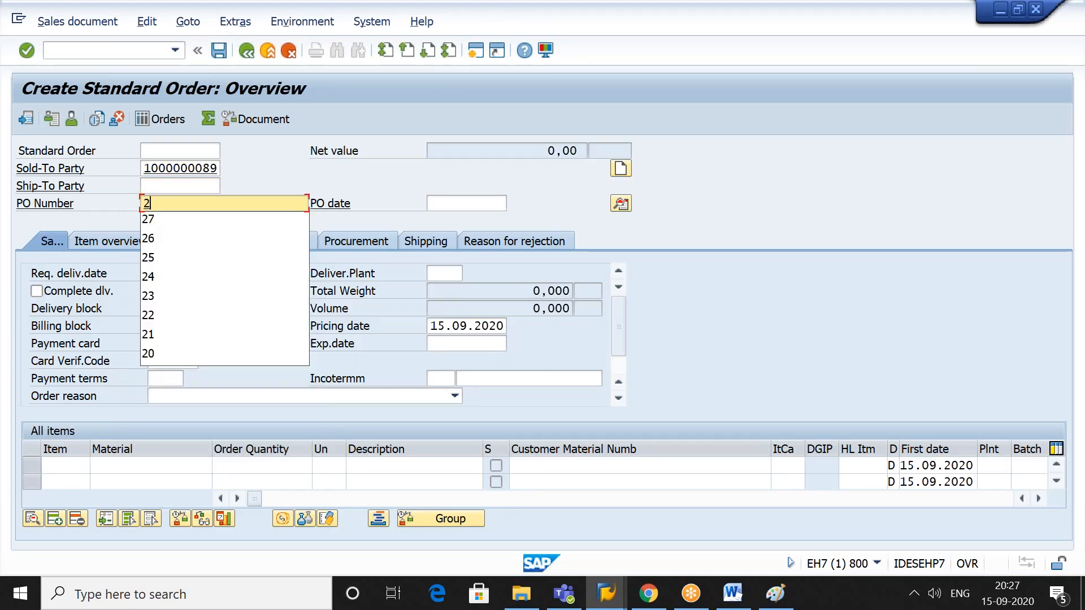
pyautogui.write('8')
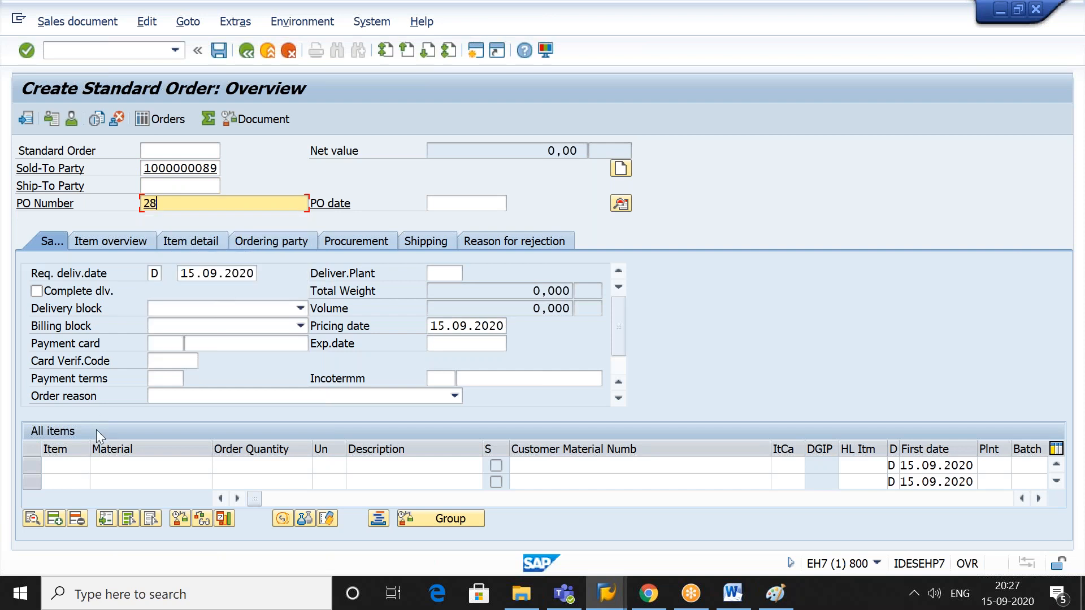
# - Add an item for material 2903-MAT3 with quantity 1 and plant 2903, and save the sales order
pyautogui.click(116, 465)
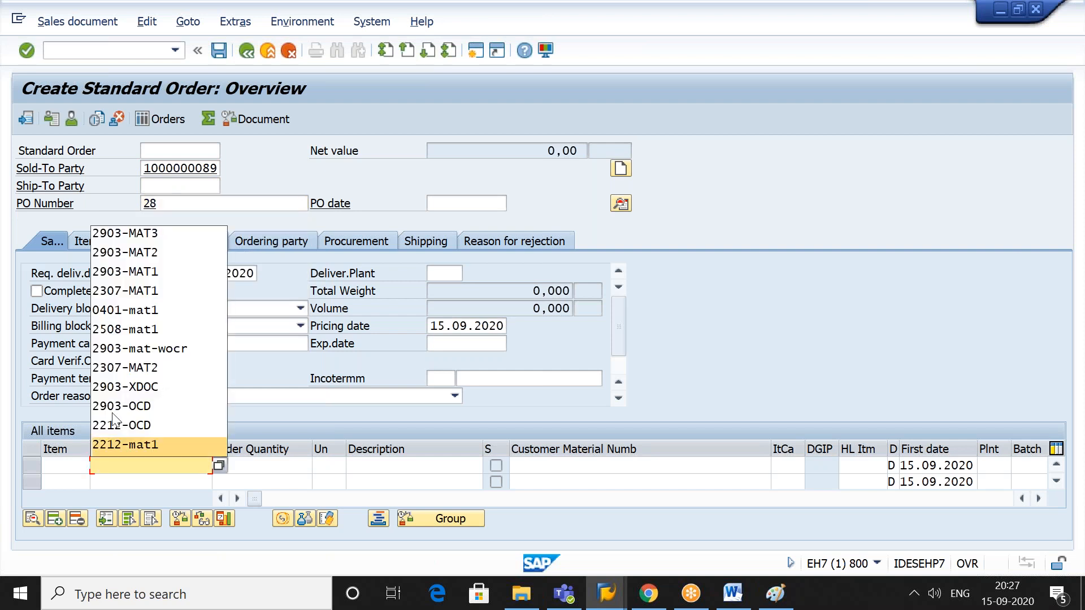
pyautogui.click(207, 232)
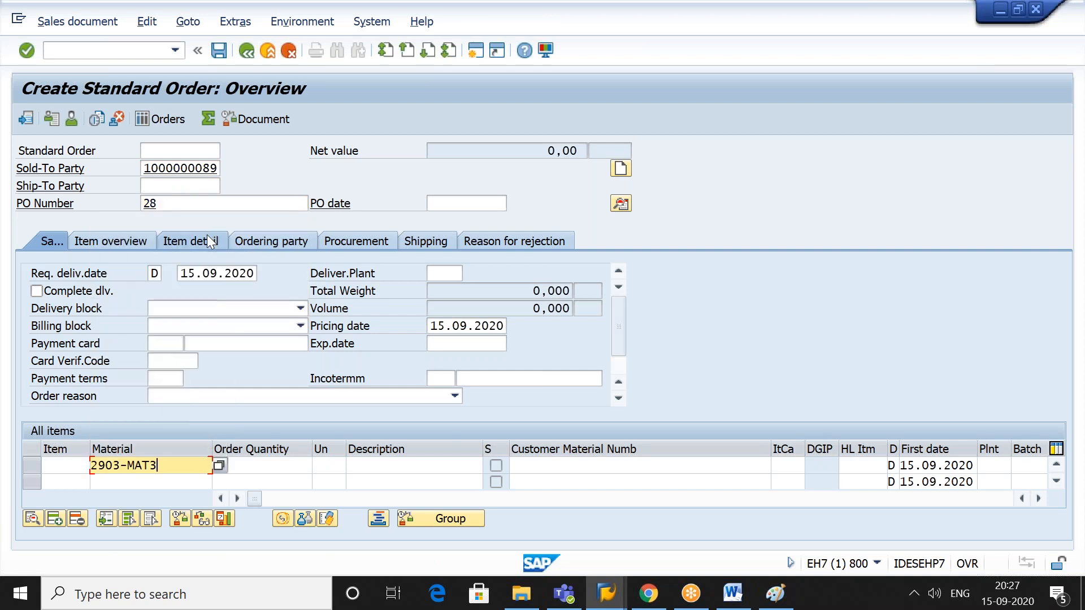
pyautogui.click(269, 465)
pyautogui.write('1')
pyautogui.press('Tab')
pyautogui.press('Tab')
pyautogui.press('Tab')
pyautogui.press('Tab')
pyautogui.press('Tab')
pyautogui.press('Tab')
pyautogui.press('Tab')
pyautogui.write('2903')
pyautogui.press('Return')
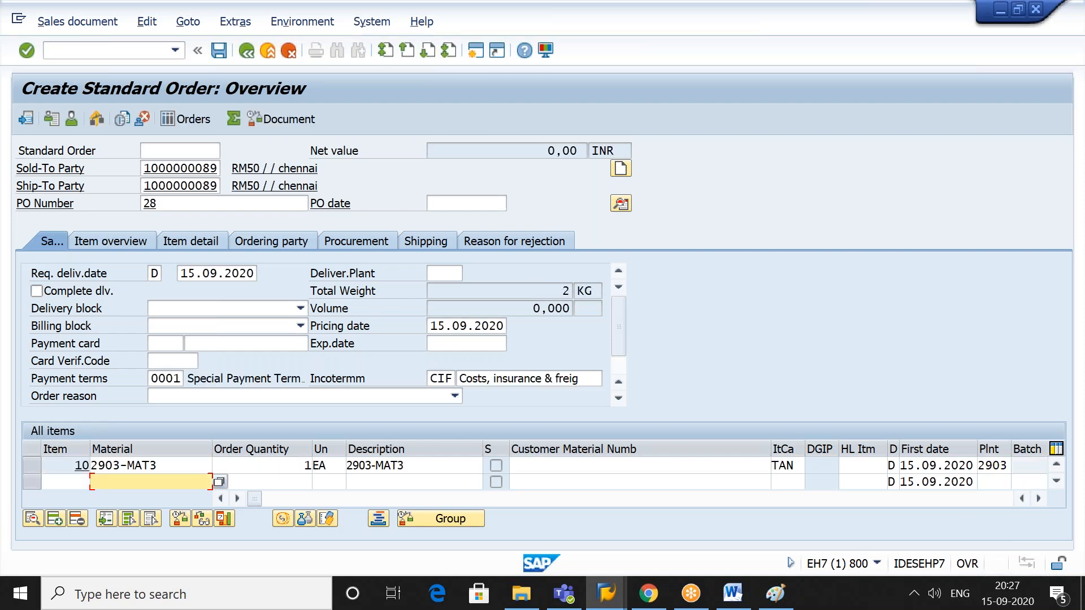
pyautogui.click(220, 50)
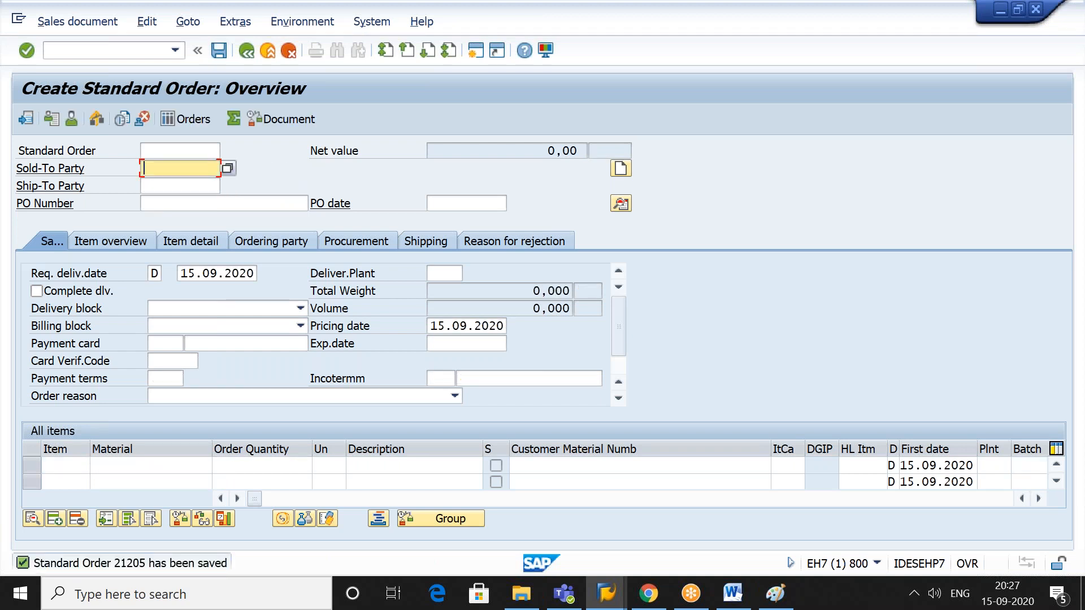
# - Create the outbound delivery for the saved sales order with shipping point 2903, set storage location 2000 for 2903-MAT3, and save it
pyautogui.click(77, 21)
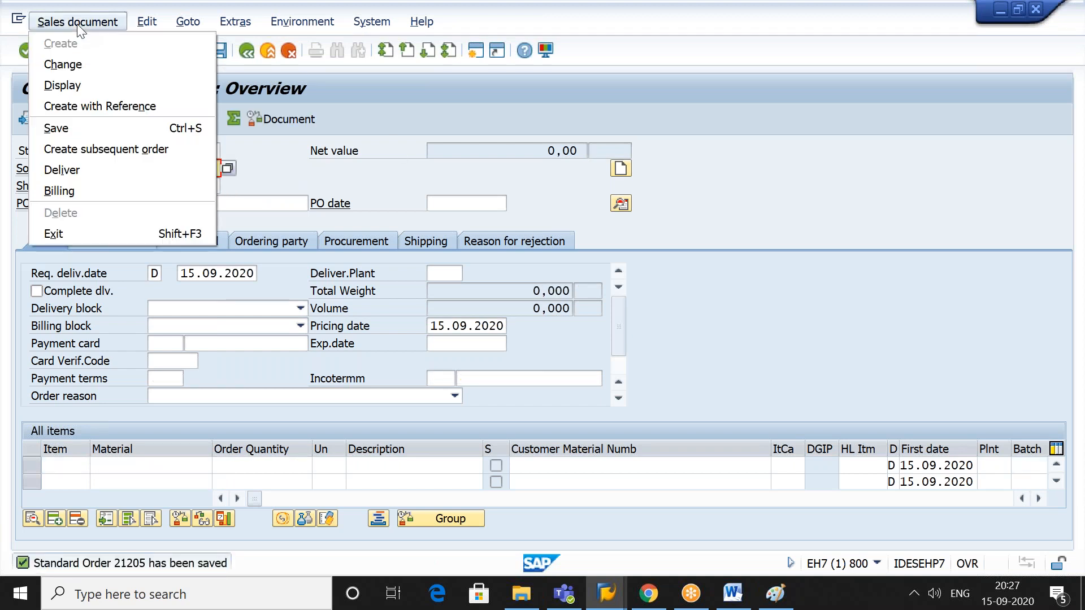
pyautogui.click(89, 172)
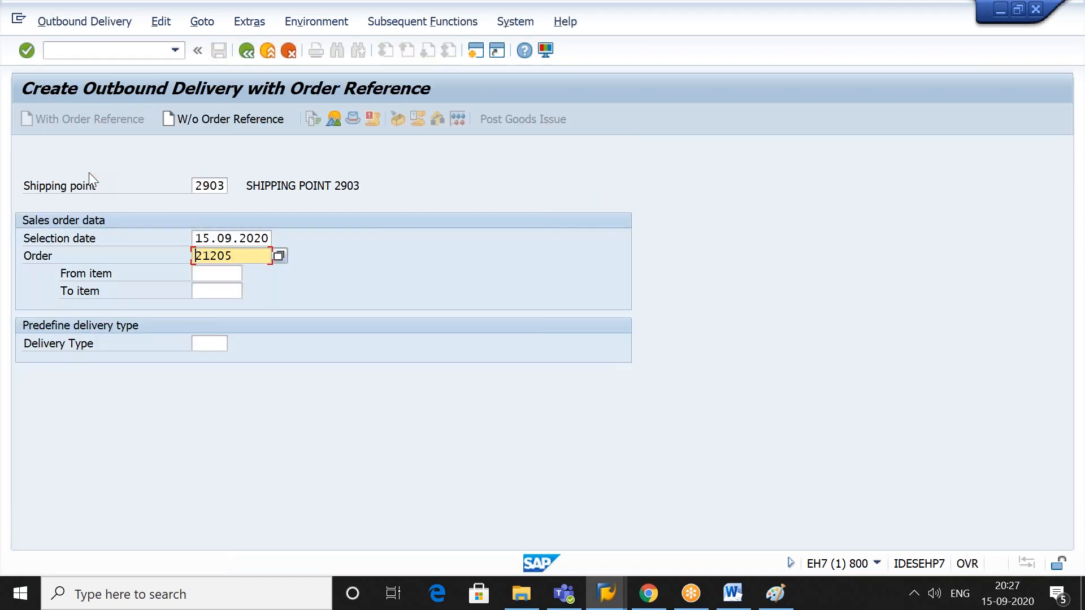
pyautogui.press('Return')
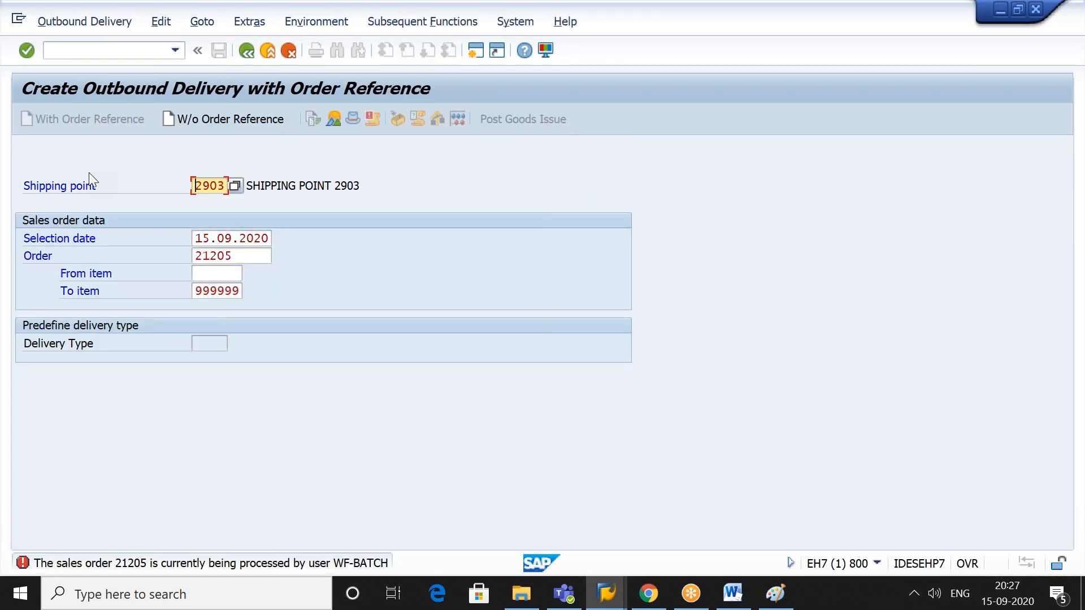
pyautogui.press('Return')
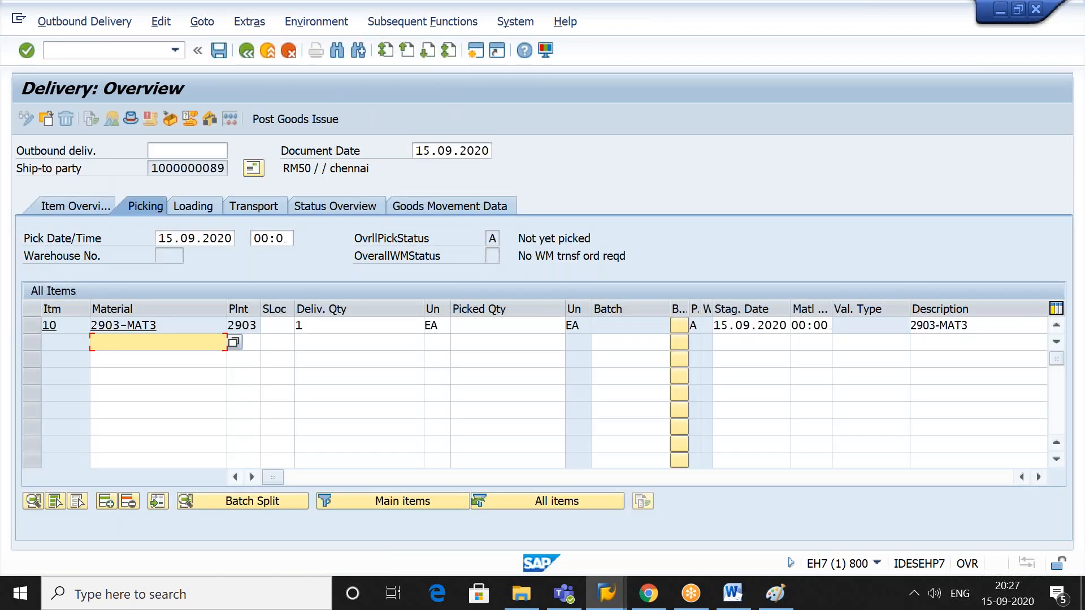
pyautogui.click(272, 323)
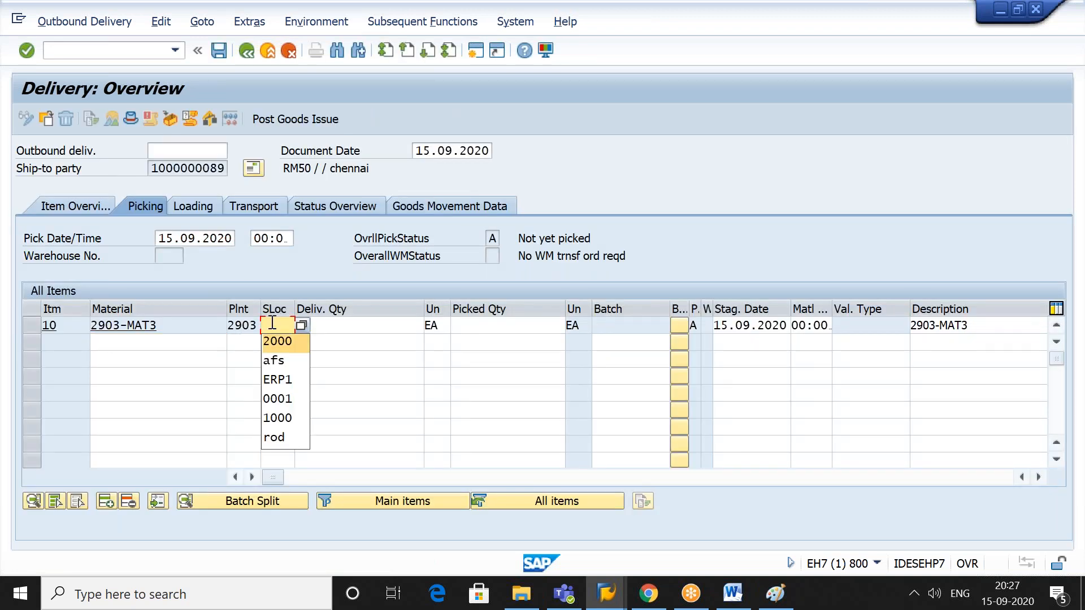
pyautogui.press('Return')
pyautogui.press('Return')
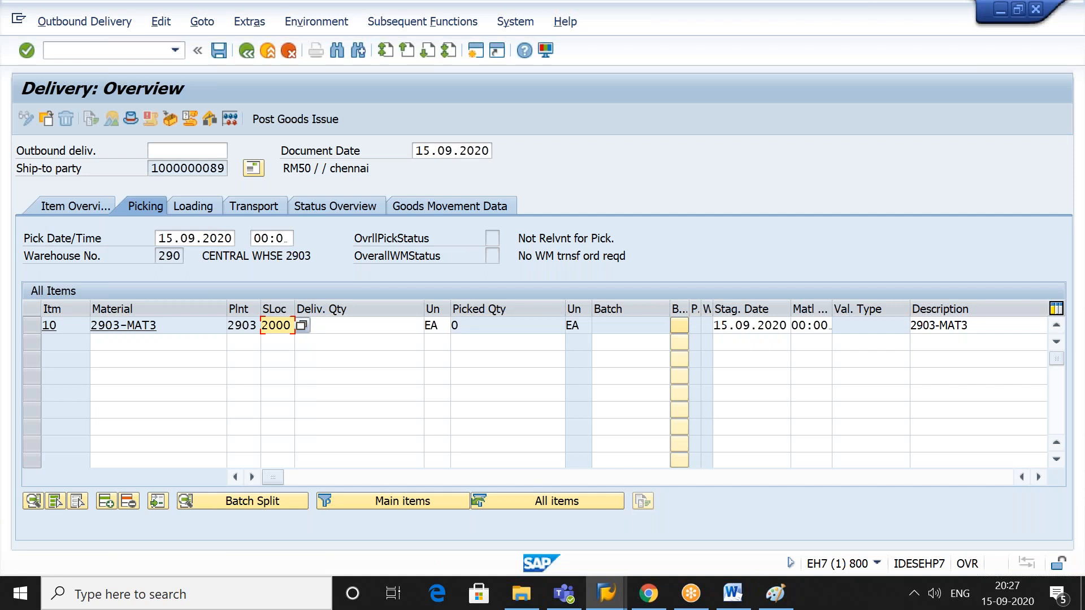
pyautogui.hotkey('ctrl', 's')
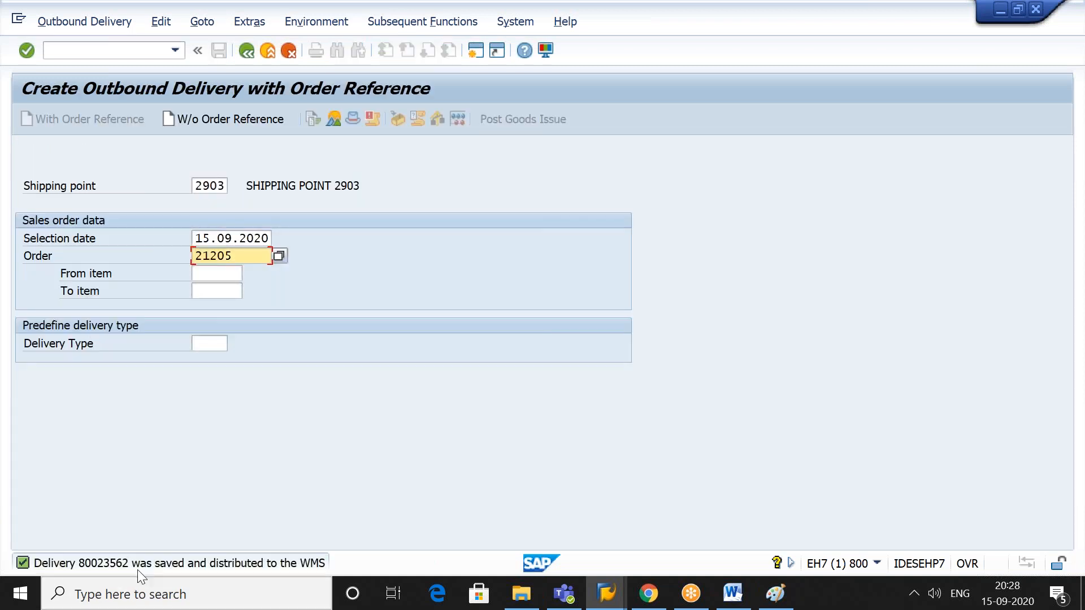
# - Copy the new delivery's number from the details of the save message, and close the message details
pyautogui.doubleClick(138, 570)
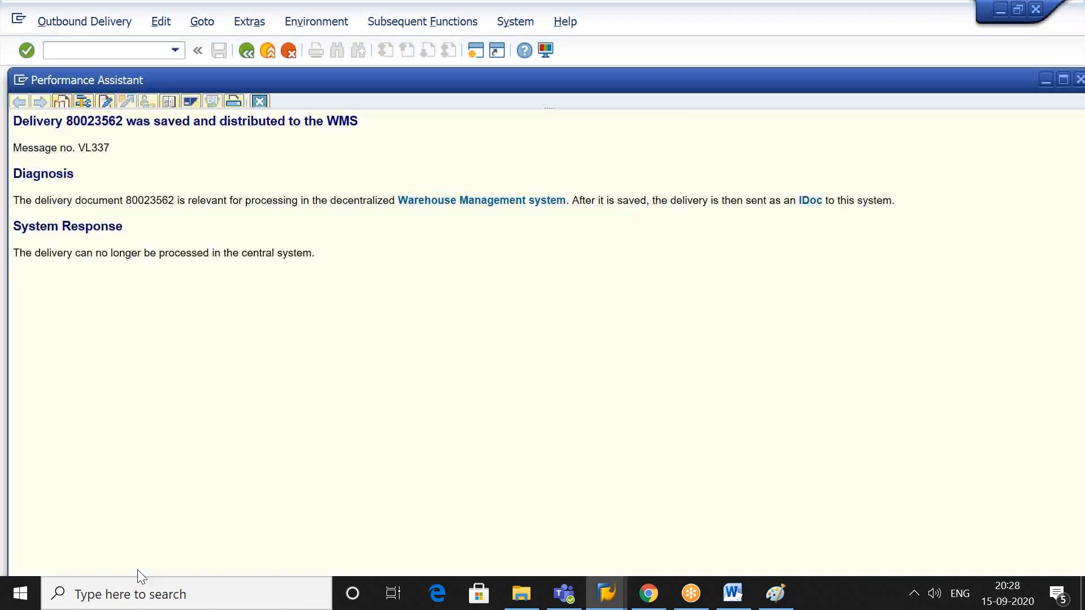
pyautogui.doubleClick(100, 120)
pyautogui.hotkey('ctrl', 'c')
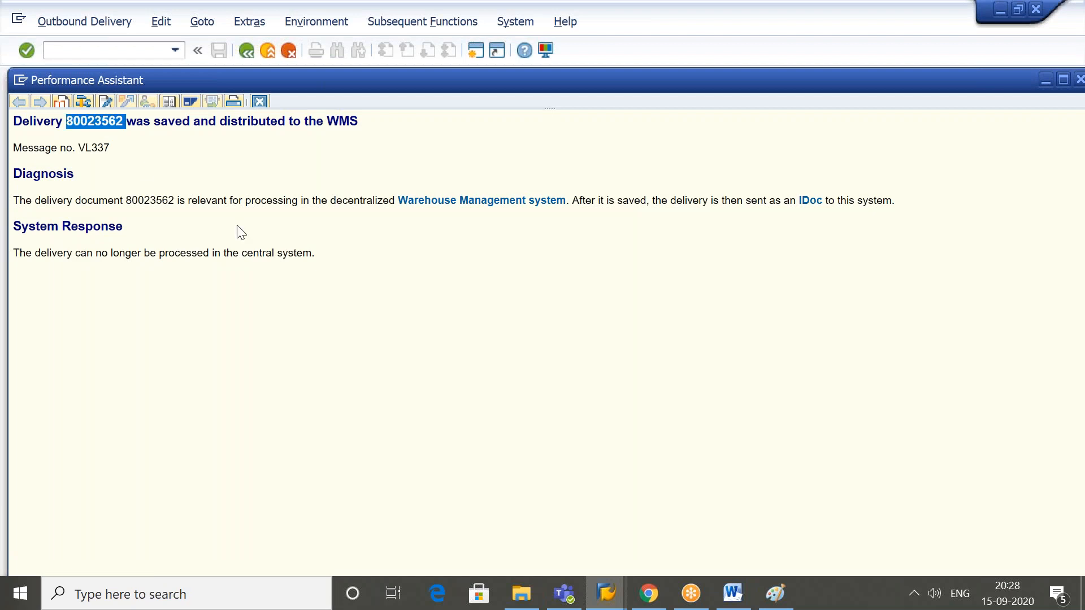
pyautogui.click(259, 101)
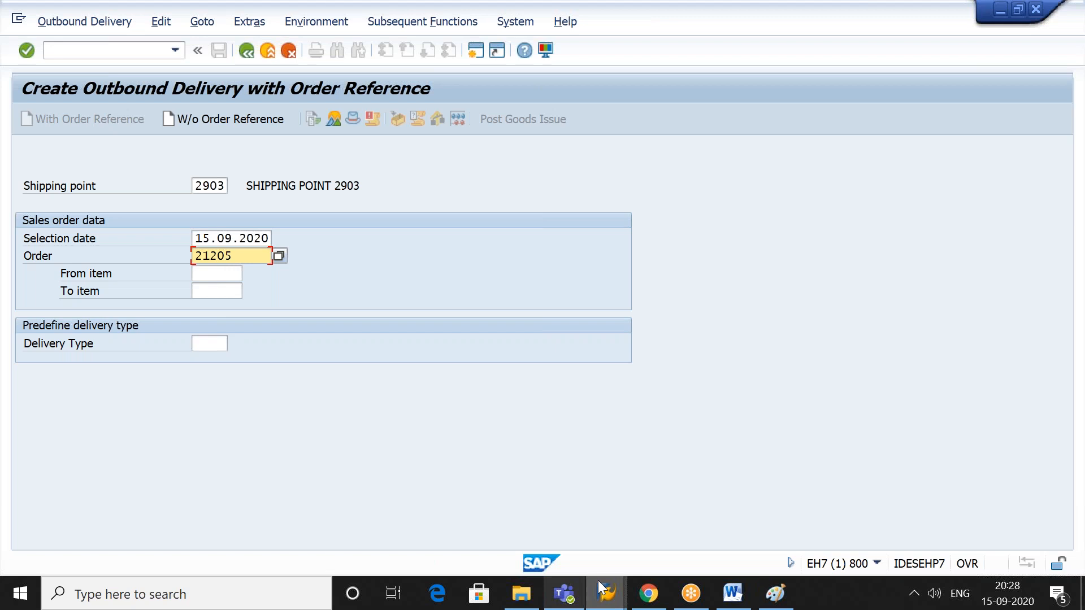
# - Close the Maintain Outbound Delivery Order, Warehouse Management Monitor and Work Center WC FOR OBD sessions
pyautogui.moveTo(608, 599)
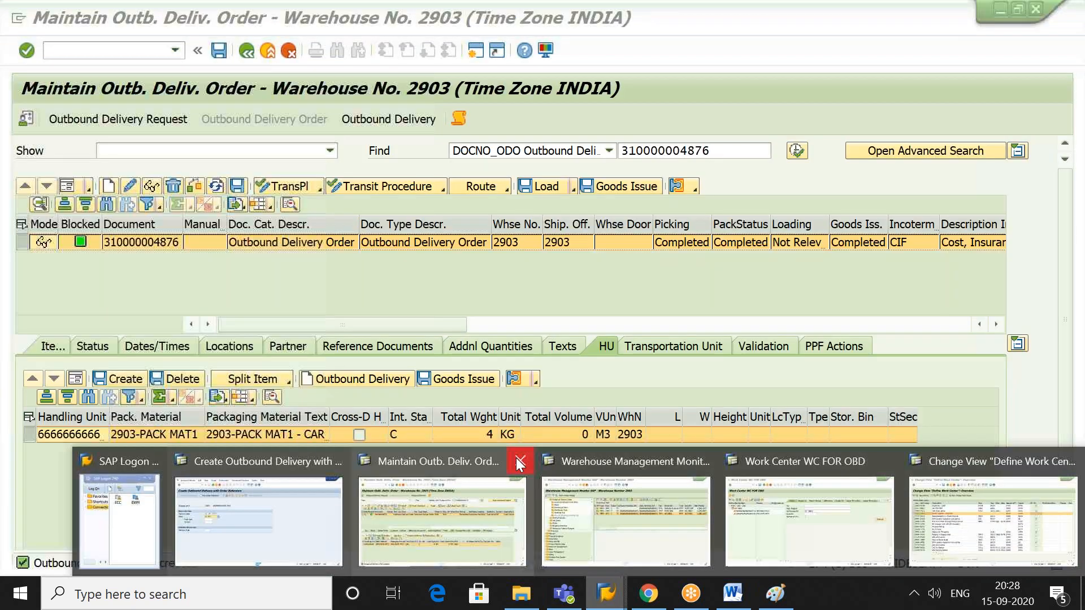
pyautogui.click(517, 462)
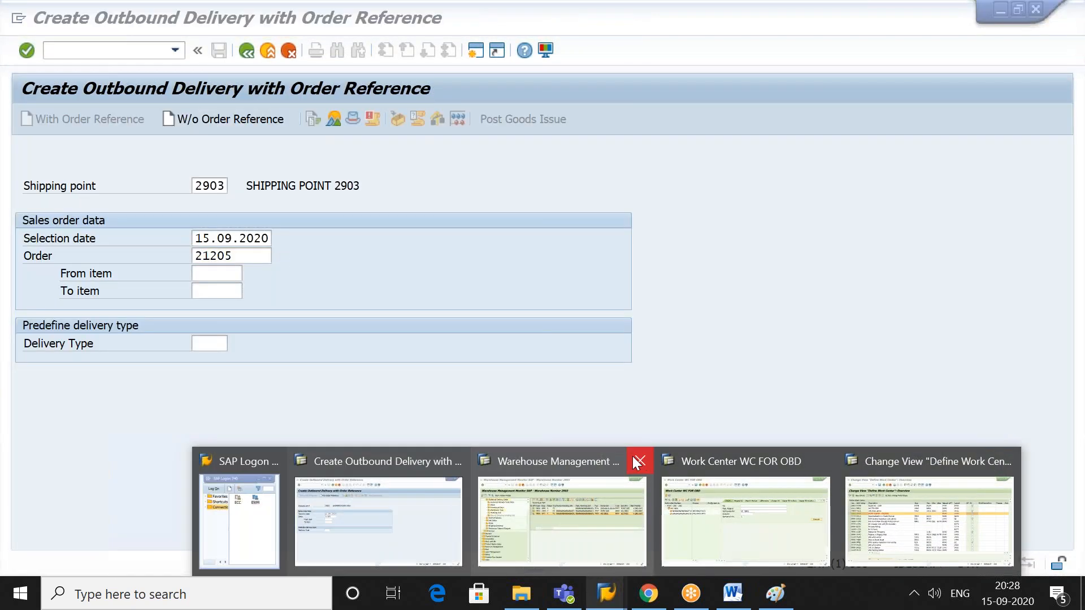
pyautogui.click(643, 459)
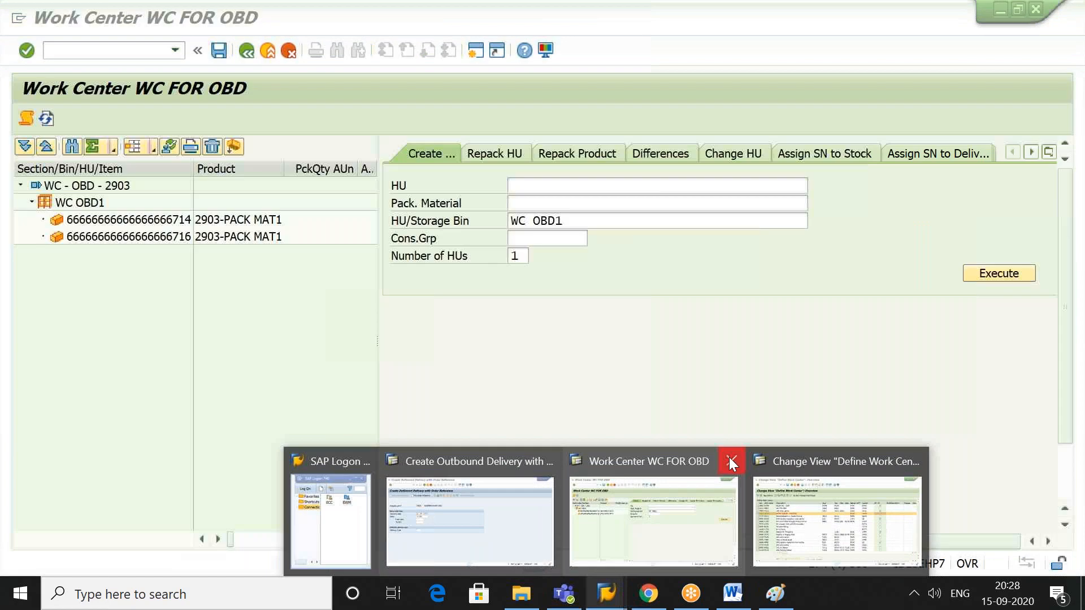
pyautogui.click(729, 457)
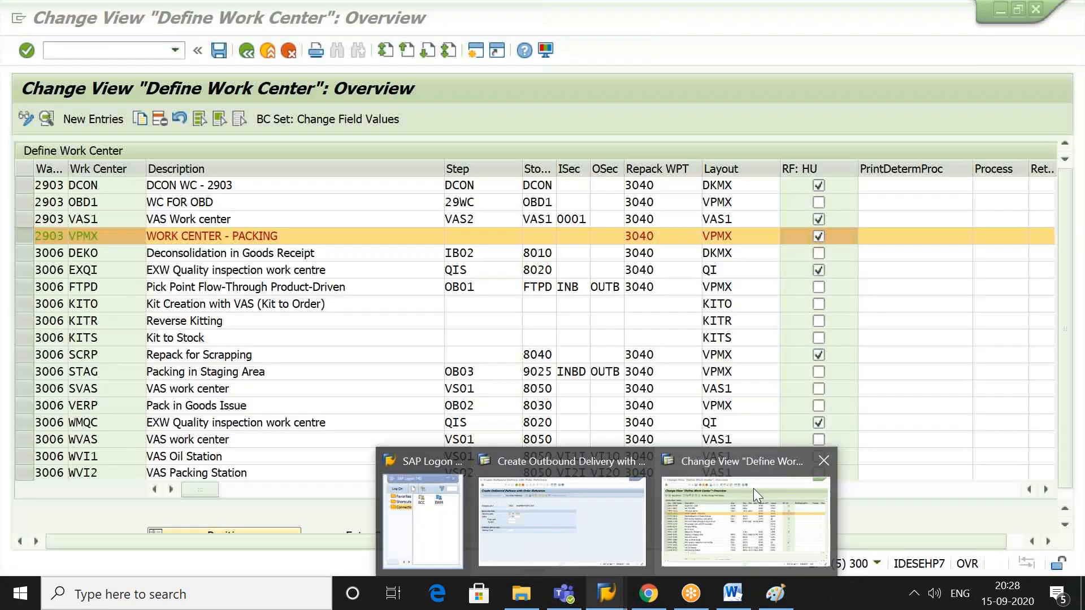
# - Open /SCWM/PRDO in the Define Work Center session and find the outbound delivery request by the copied delivery number
pyautogui.click(754, 488)
pyautogui.click(150, 51)
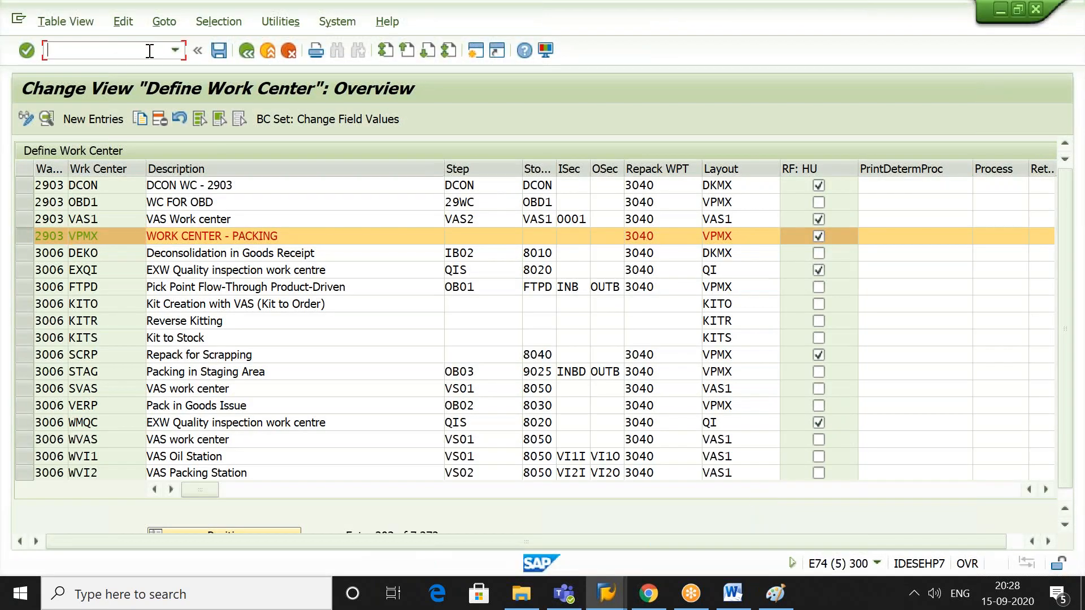
pyautogui.write('/N/SCWM/PRDO')
pyautogui.press('Return')
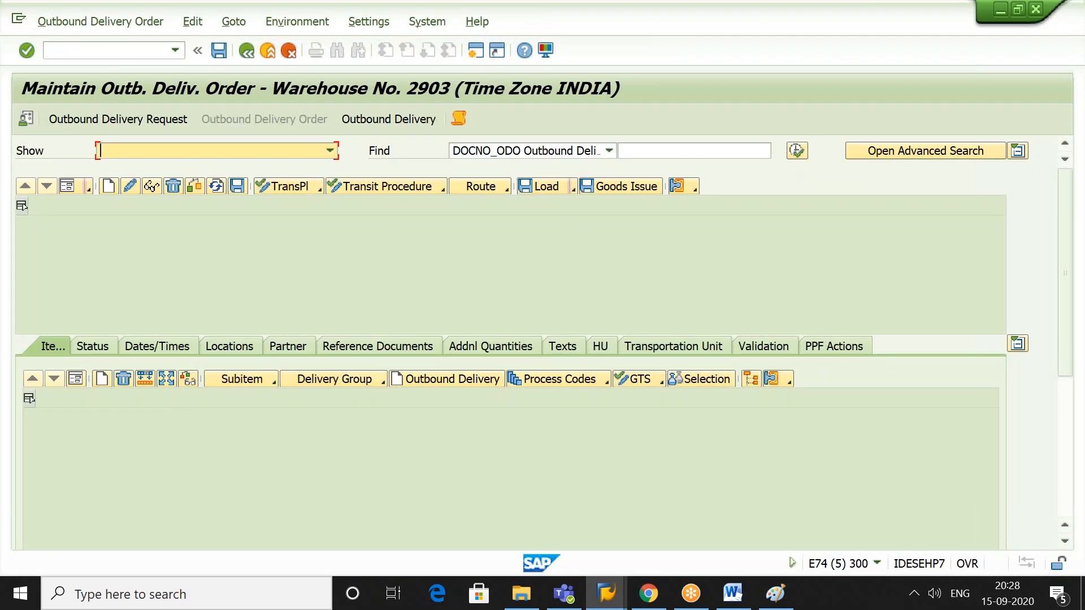
pyautogui.click(161, 118)
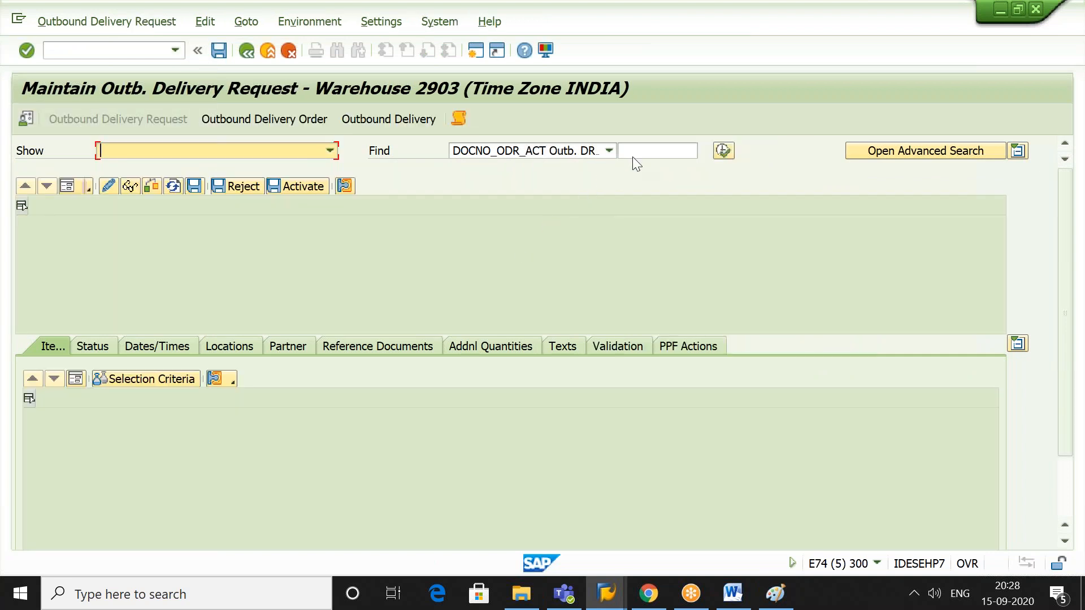
pyautogui.click(636, 154)
pyautogui.hotkey('ctrl', 'v')
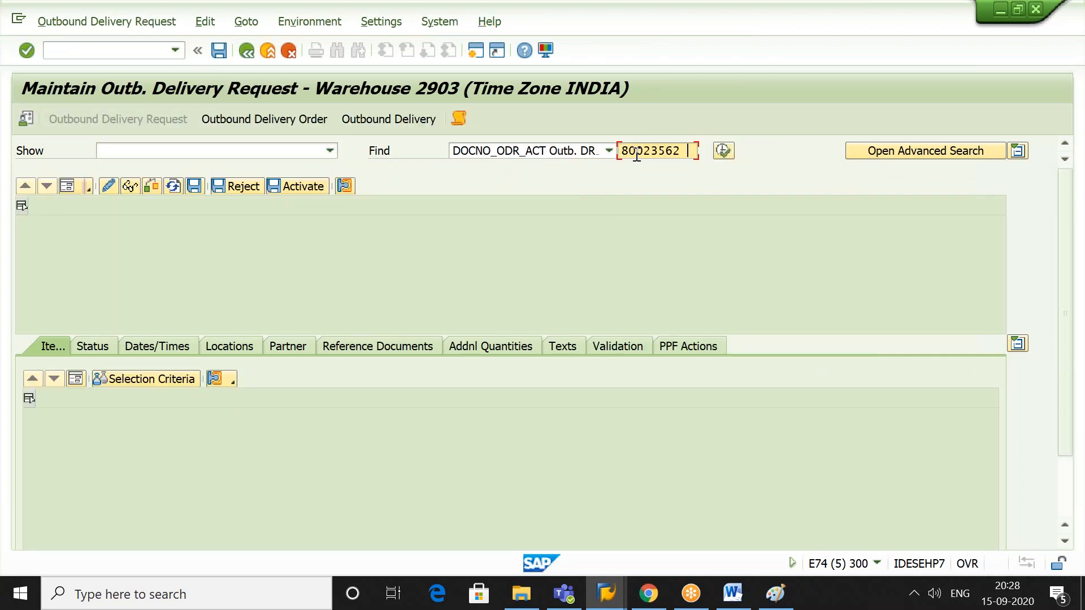
pyautogui.click(722, 152)
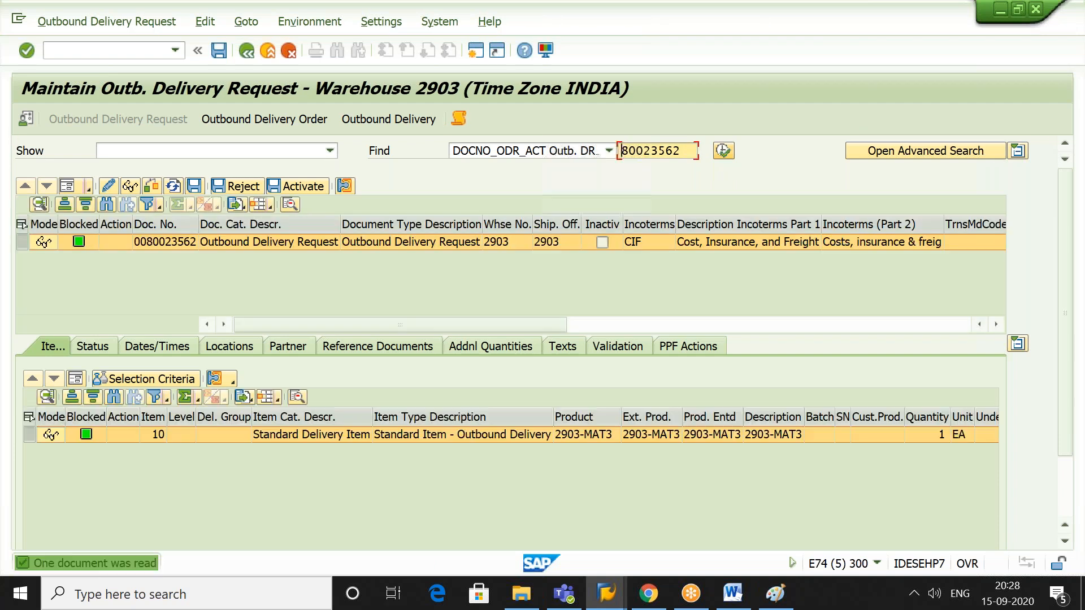
# - Go to the request's outbound delivery order and create and save its stock removal warehouse task for 2903-MAT3
pyautogui.click(311, 122)
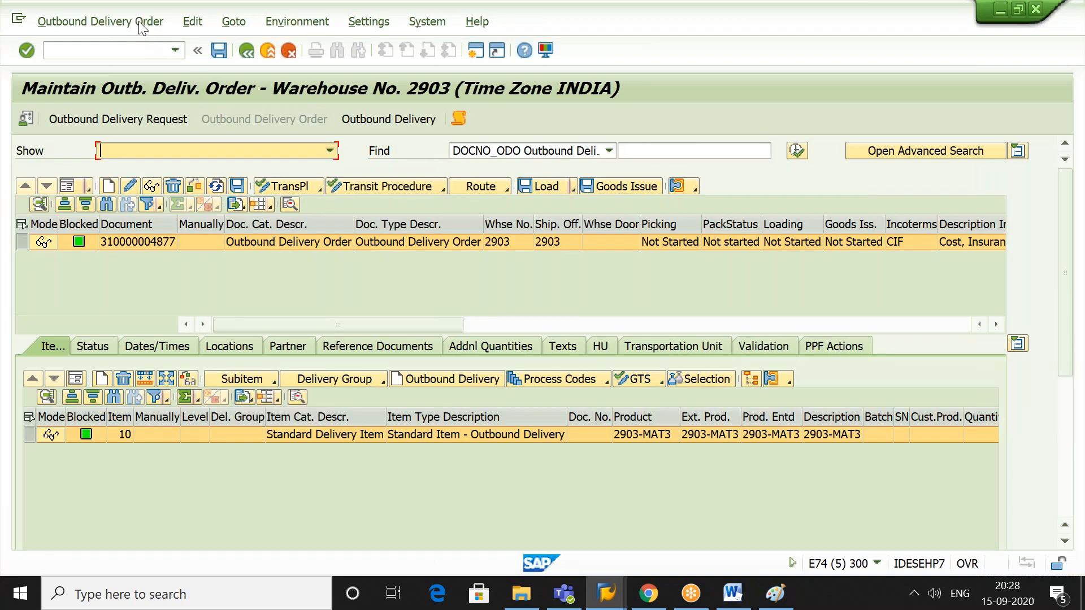
pyautogui.click(139, 24)
pyautogui.moveTo(151, 66)
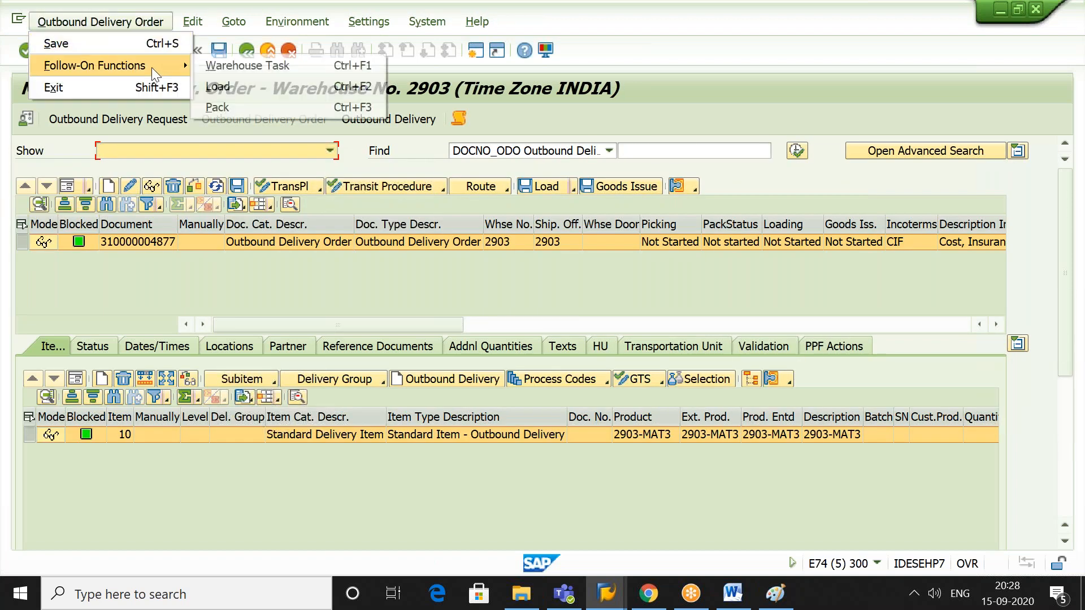
pyautogui.click(248, 68)
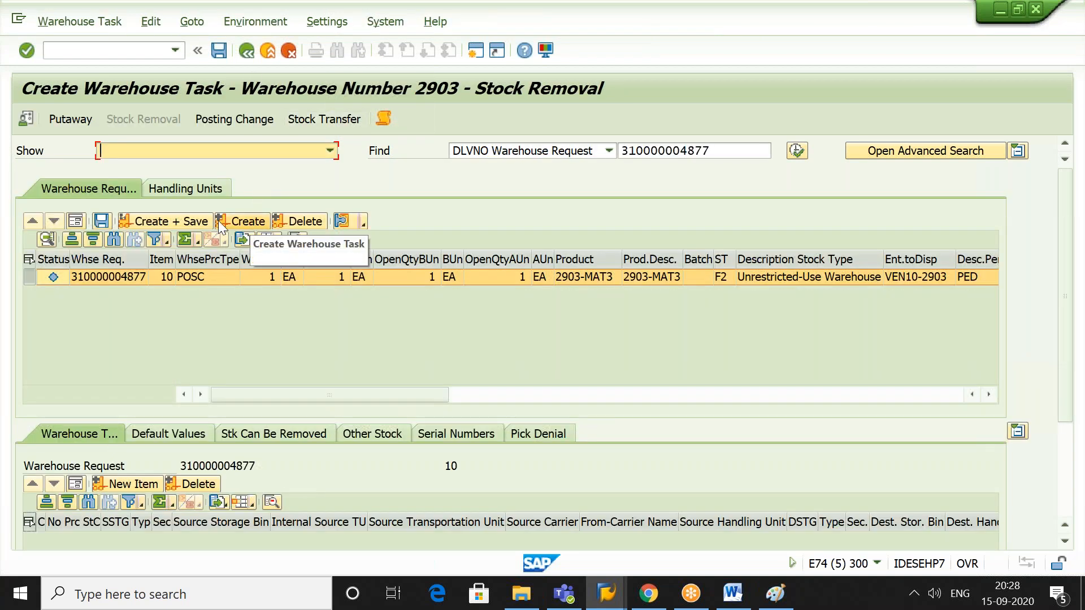
pyautogui.click(188, 220)
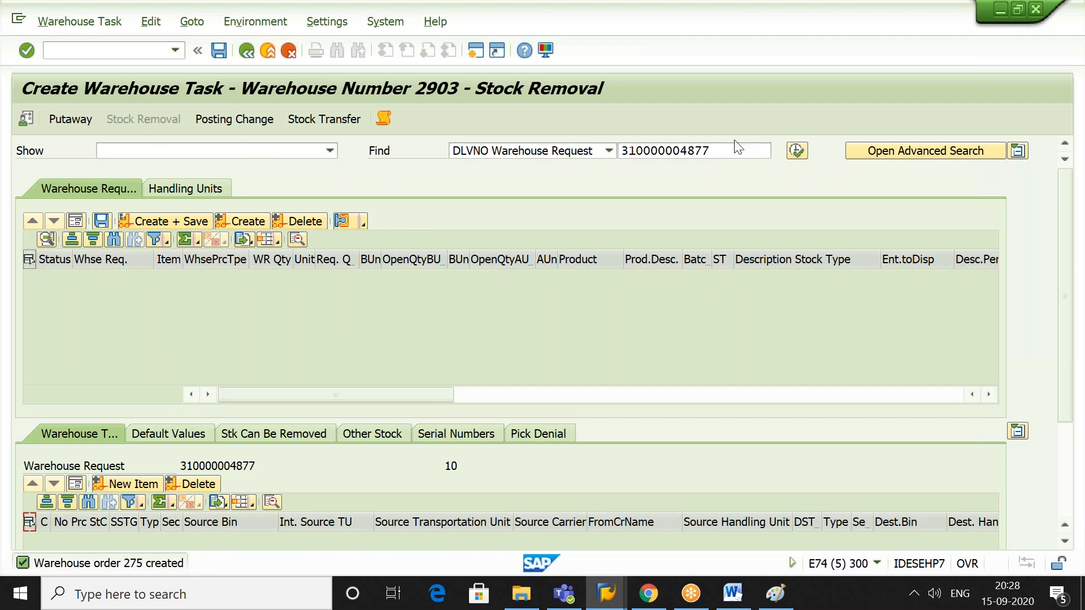
# - Copy the warehouse request number, check the pick handling unit, and confirm and save the warehouse order for 2903-MAT3
pyautogui.moveTo(722, 150); pyautogui.dragTo(619, 157)
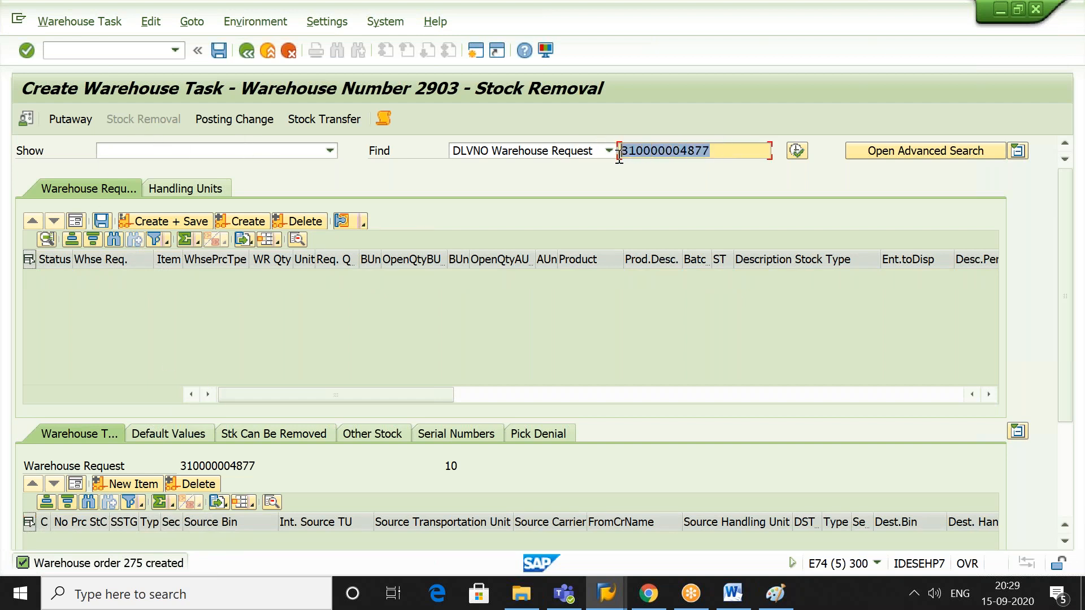
pyautogui.hotkey('ctrl', 'c')
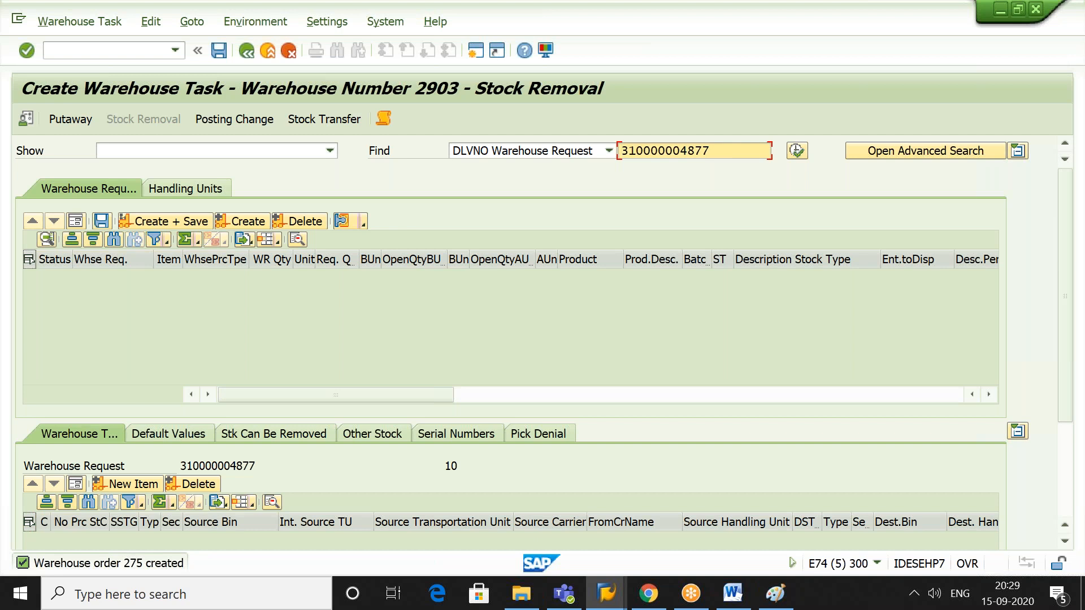
pyautogui.click(119, 23)
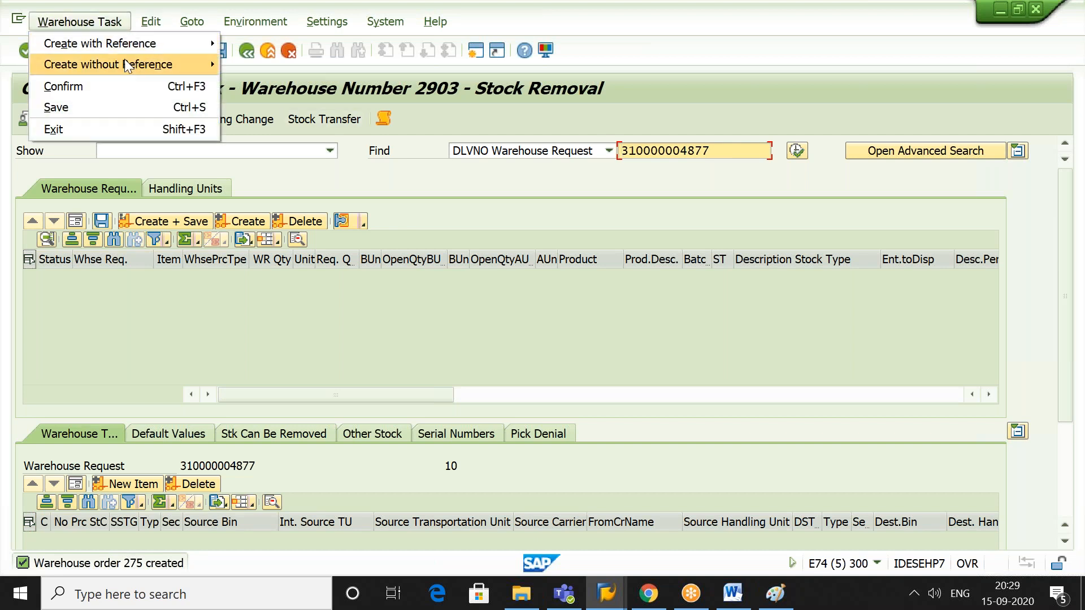
pyautogui.click(140, 86)
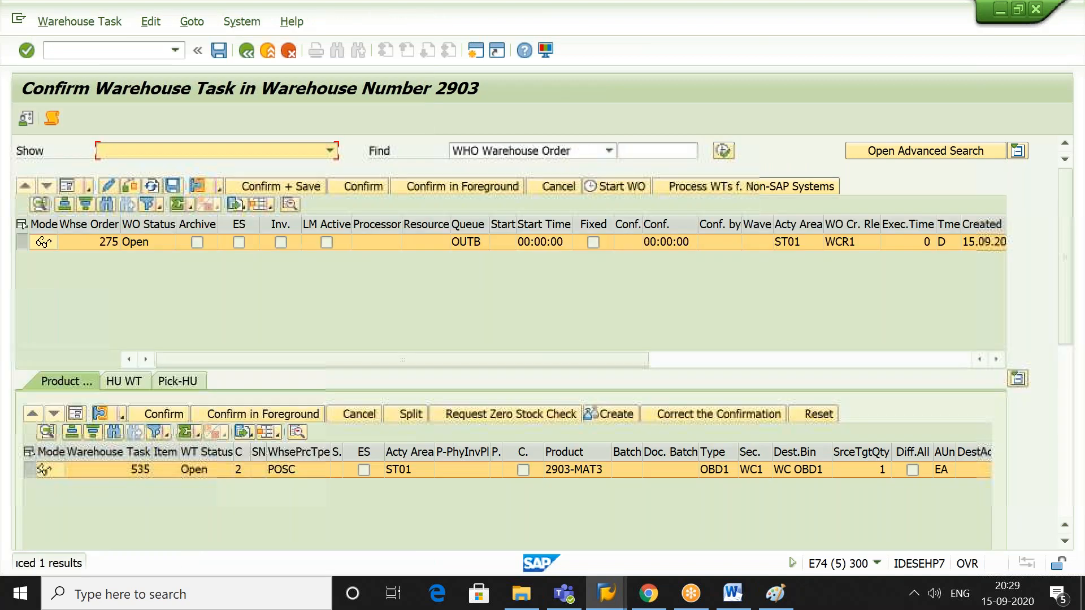
pyautogui.click(185, 381)
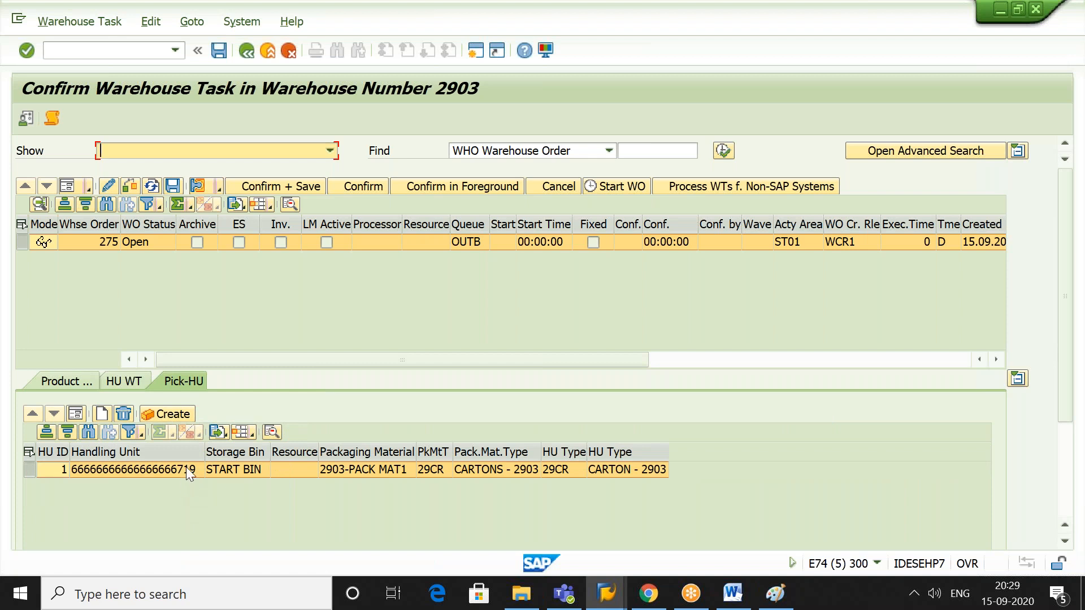
pyautogui.click(83, 382)
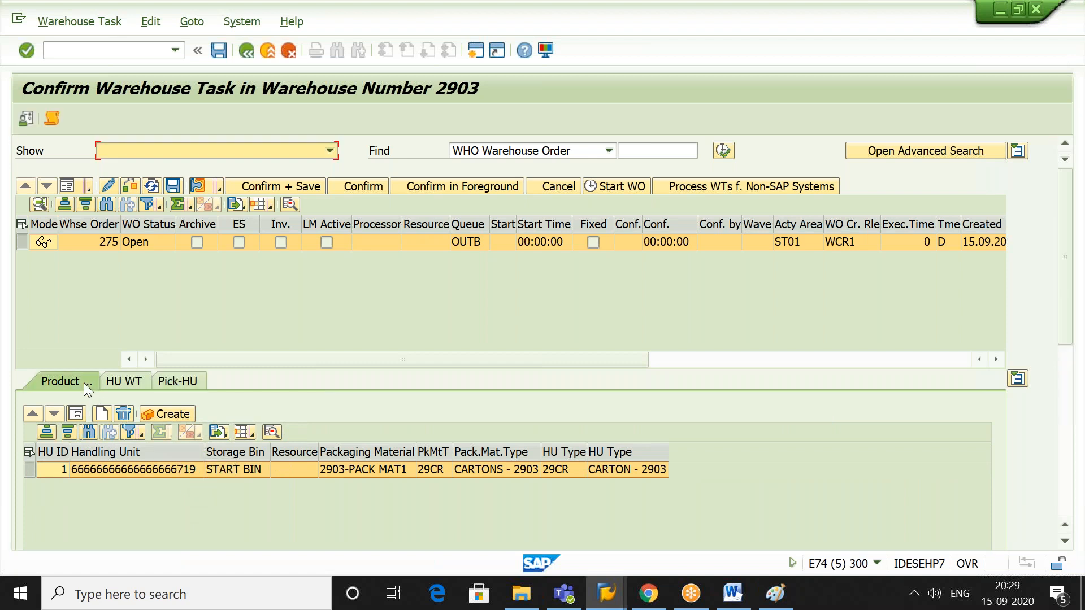
pyautogui.click(293, 187)
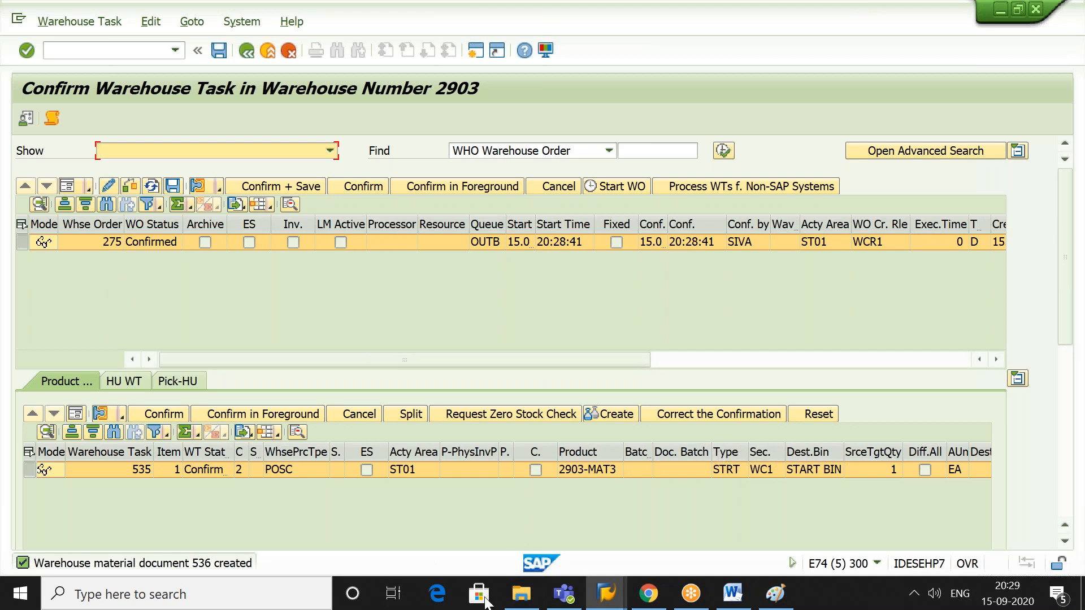
# - Open /SCWM/MON and list the warehouse tasks of the outbound delivery order using the copied number
pyautogui.click(134, 52)
pyautogui.write('/N/')
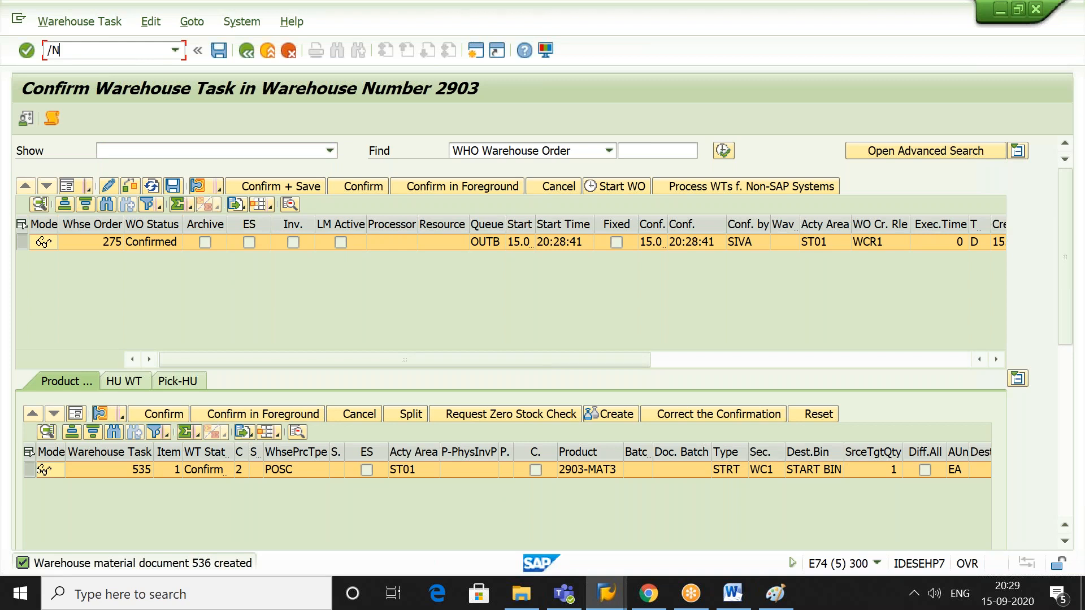
pyautogui.write('SCWM/MON')
pyautogui.press('Return')
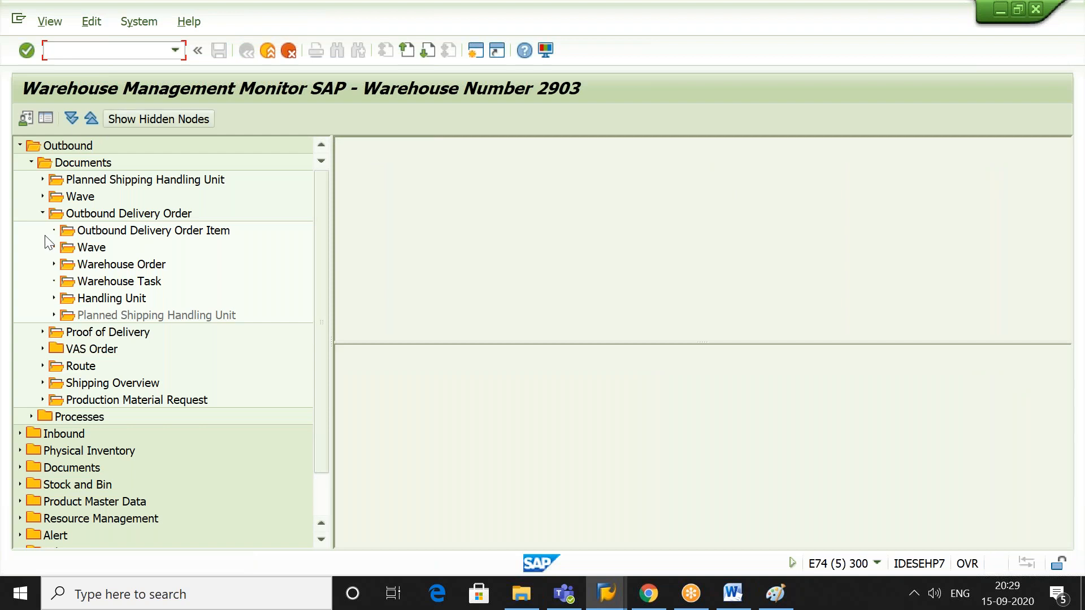
pyautogui.doubleClick(144, 282)
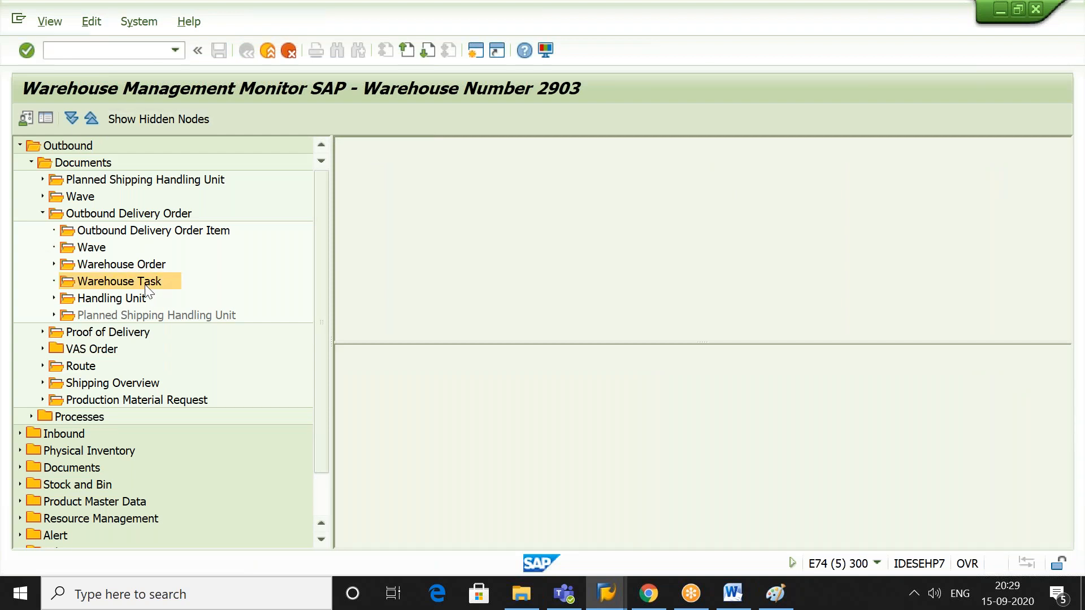
pyautogui.hotkey('ctrl', 'v')
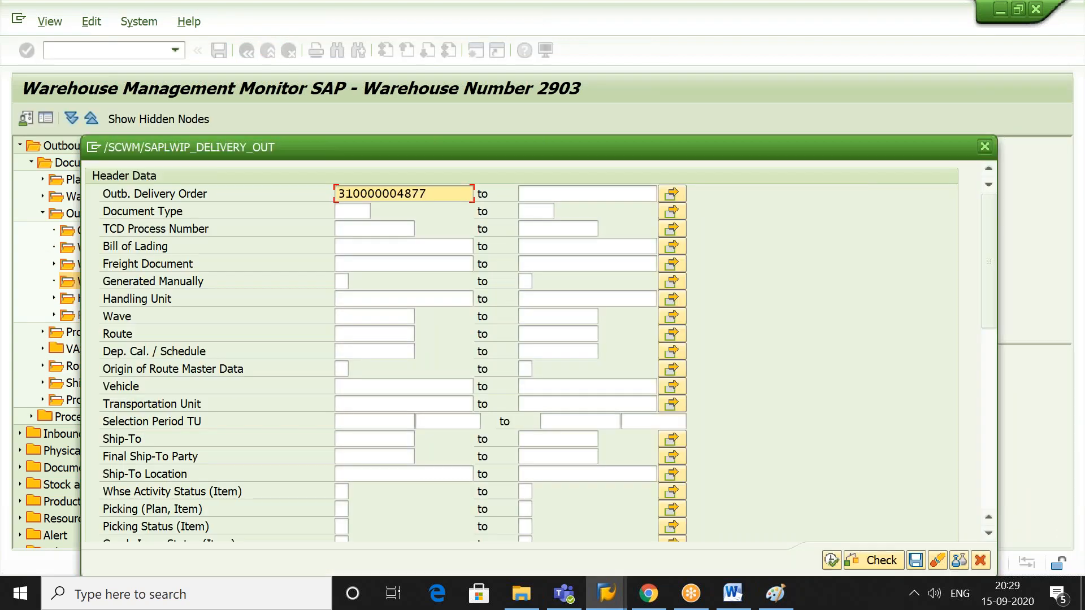
pyautogui.click(831, 560)
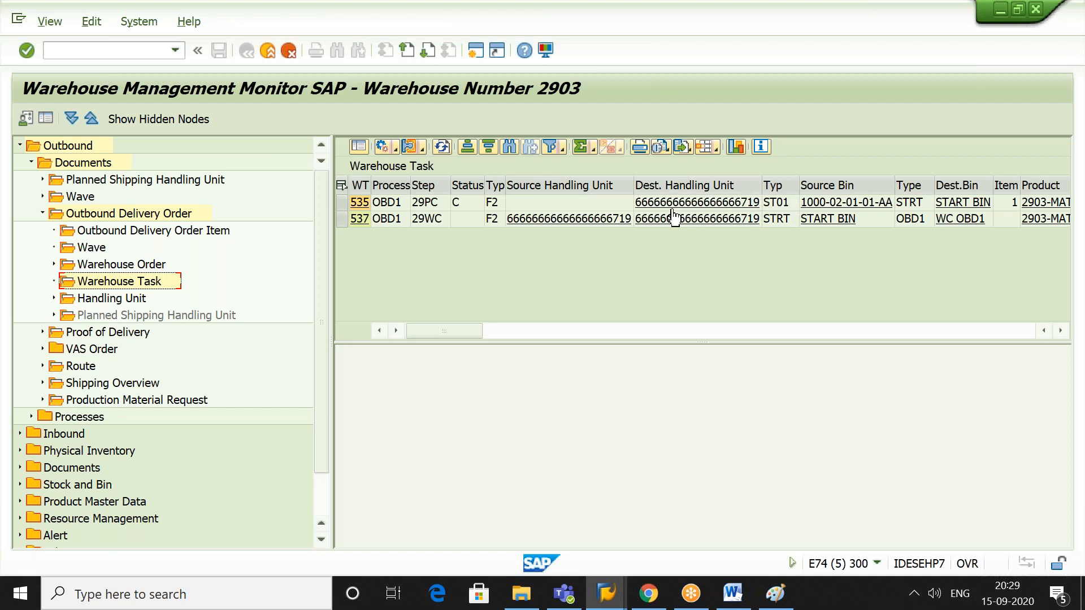
# - Confirm the open 29WC warehouse task from START BIN to WC OBD1 in the background
pyautogui.click(343, 220)
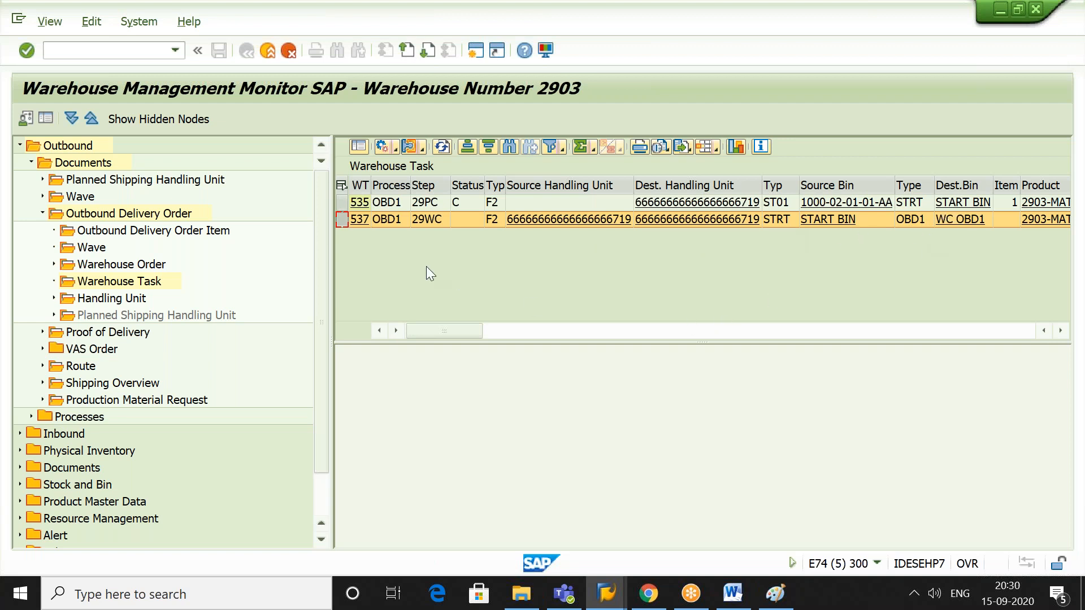
pyautogui.click(394, 149)
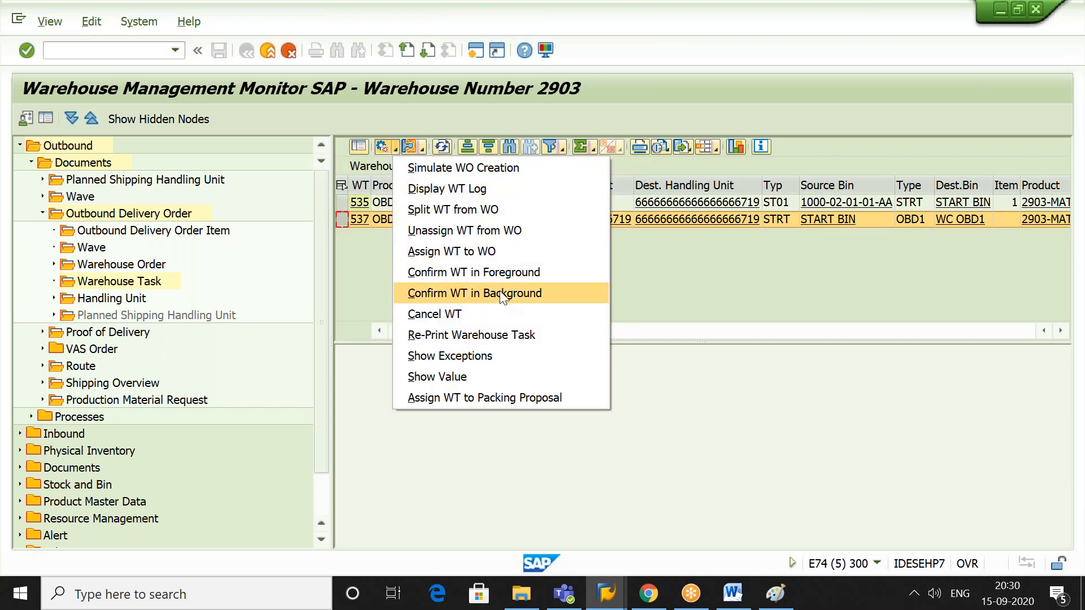
pyautogui.click(503, 295)
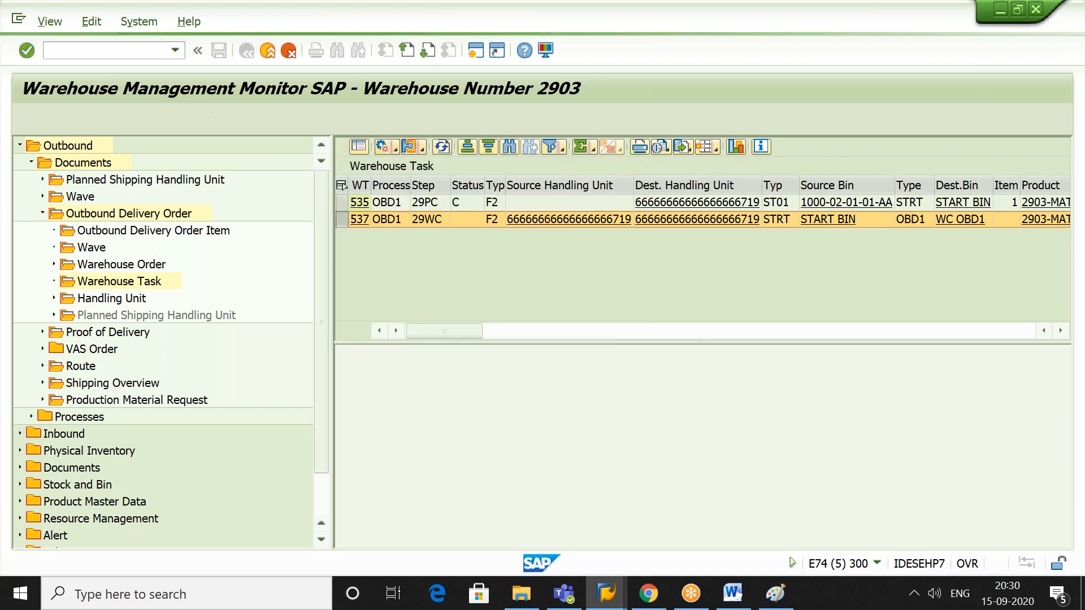
pyautogui.press('Return')
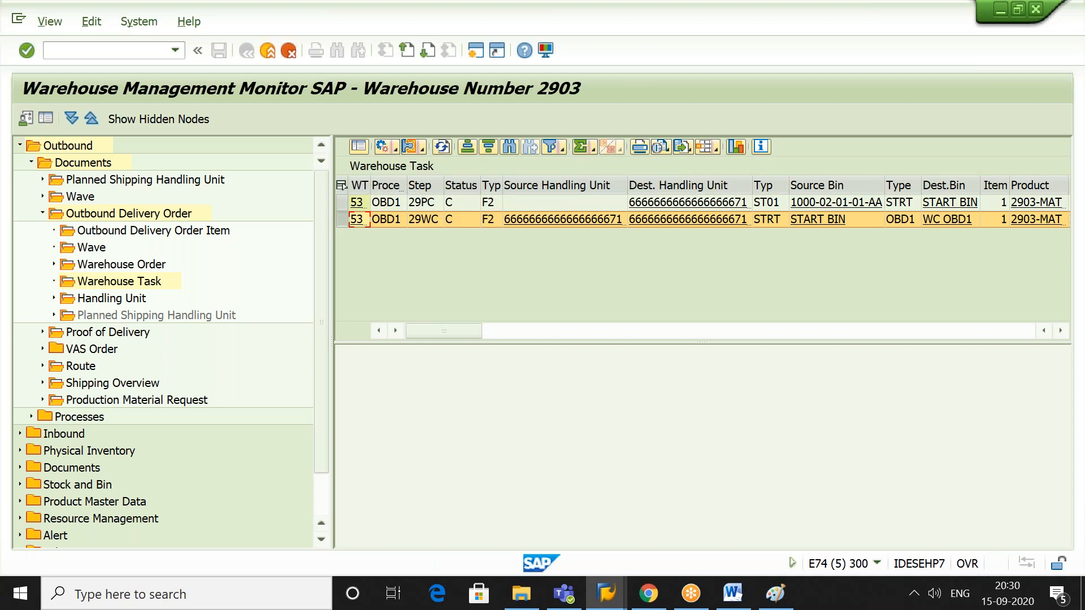
# - Open /SCWM/PACK in a new session and load work center OBD1 of warehouse 2903
pyautogui.click(127, 52)
pyautogui.write('/O/SCWM/PACK')
pyautogui.press('Return')
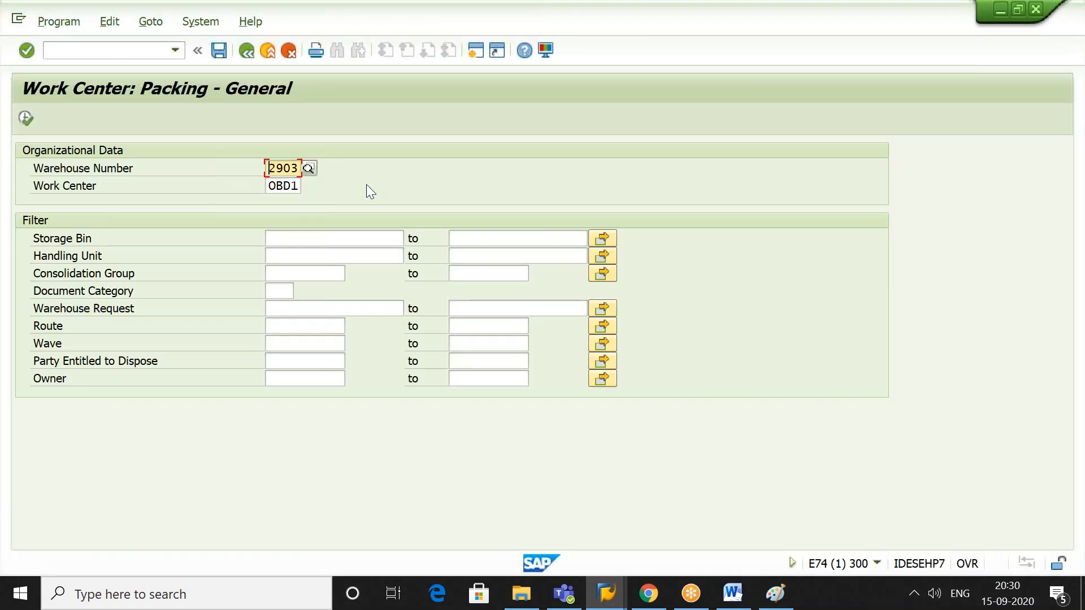
pyautogui.click(26, 118)
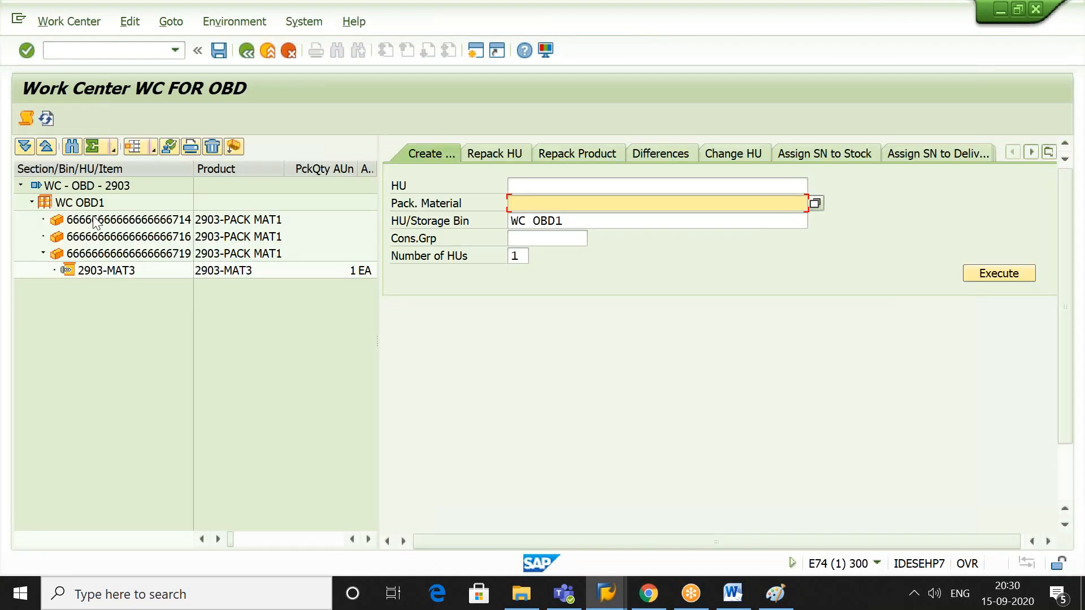
# - Create one handling unit with packaging material 2903-PACK MAT1 in bin WC OBD1, and repack 2903-MAT3 from the picked handling unit into it
pyautogui.click(120, 255)
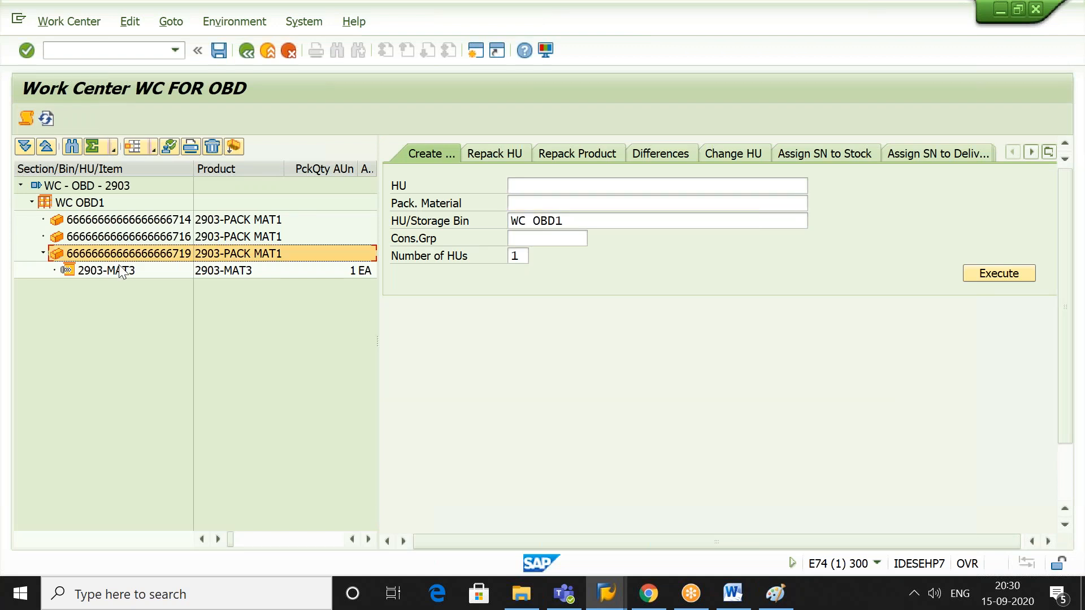
pyautogui.click(120, 270)
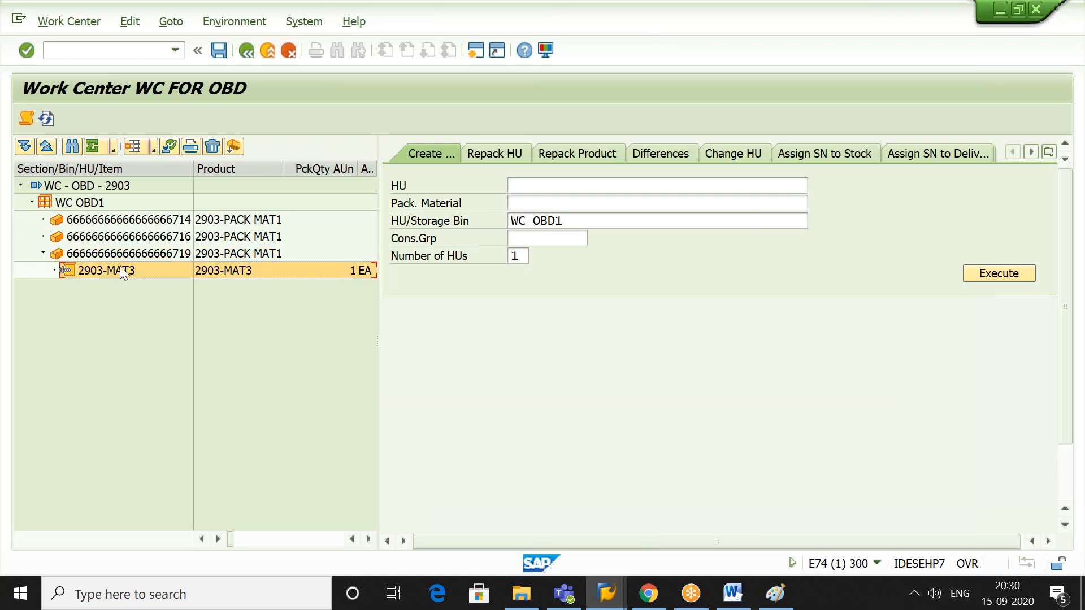
pyautogui.click(120, 254)
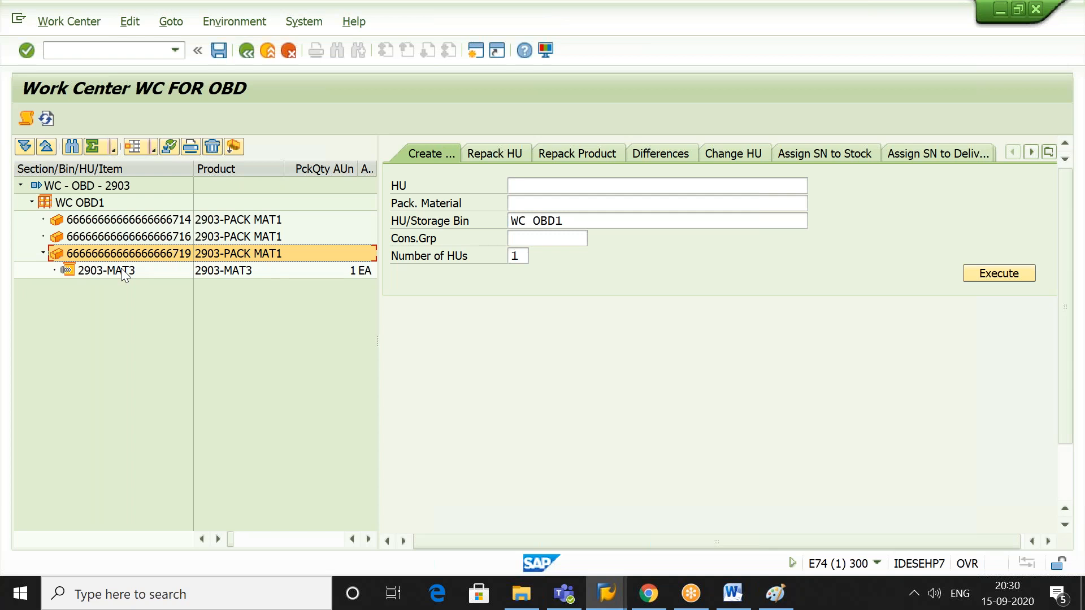
pyautogui.click(532, 204)
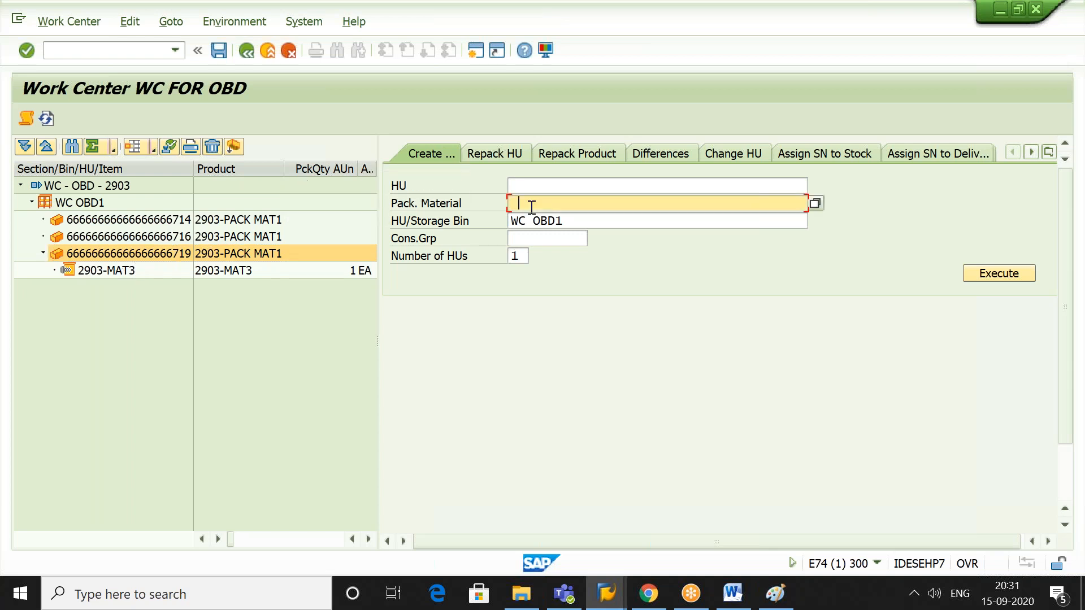
pyautogui.click(544, 220)
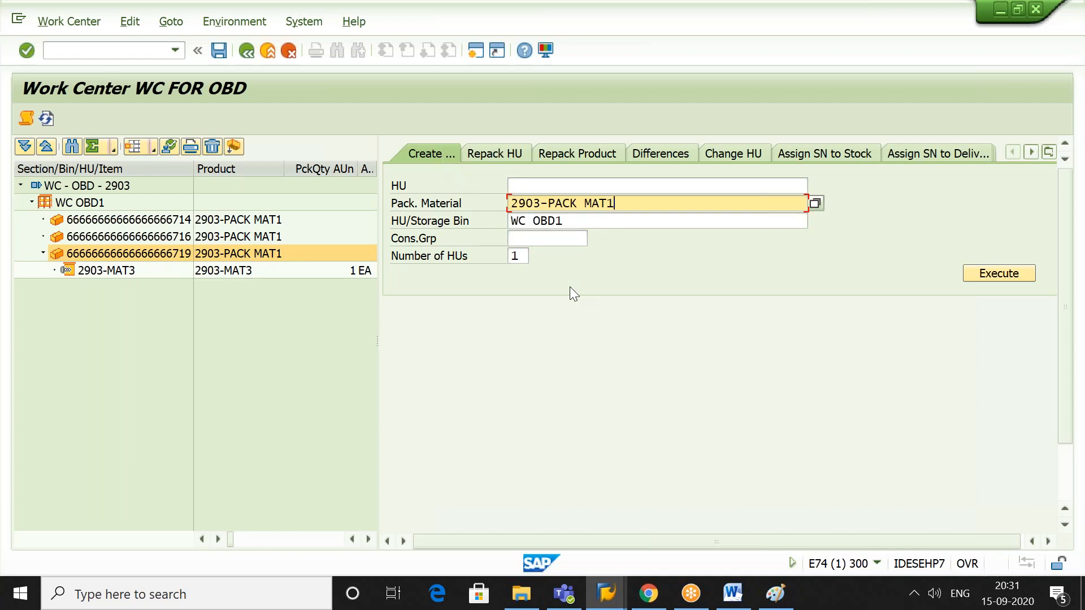
pyautogui.click(977, 272)
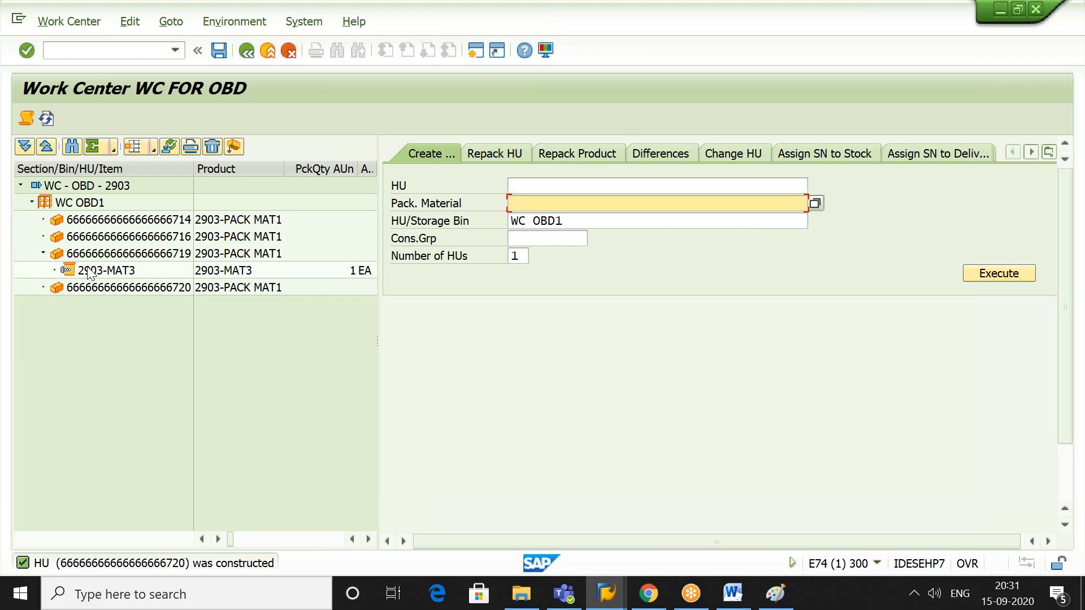
pyautogui.click(113, 272)
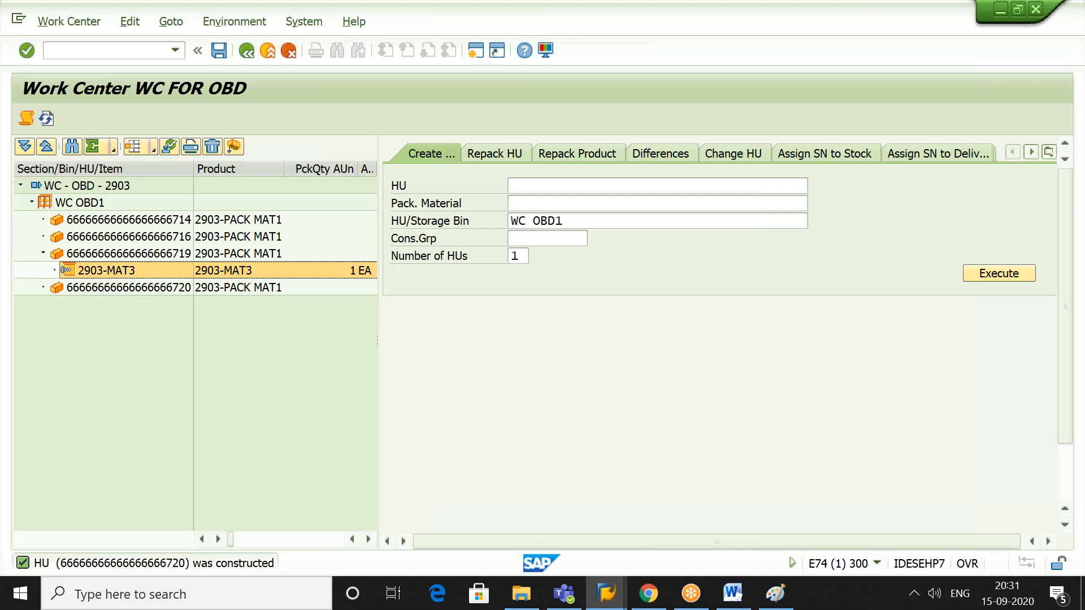
pyautogui.moveTo(107, 271); pyautogui.dragTo(125, 288)
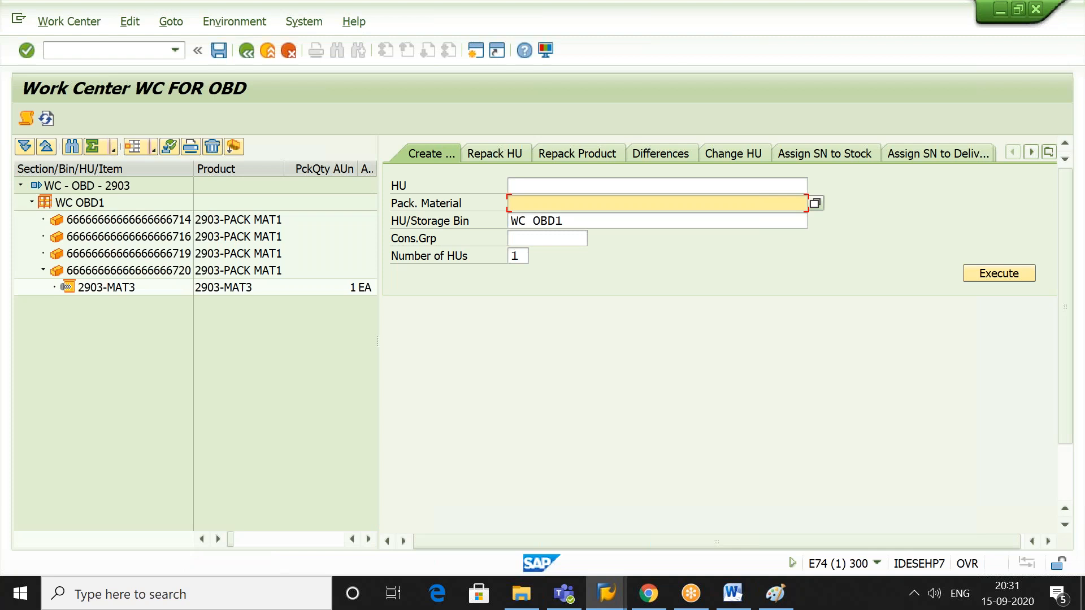
# - Complete the 29WC process step for the handling unit holding 2903-MAT3, check its HU step status in the details, and save
pyautogui.click(139, 272)
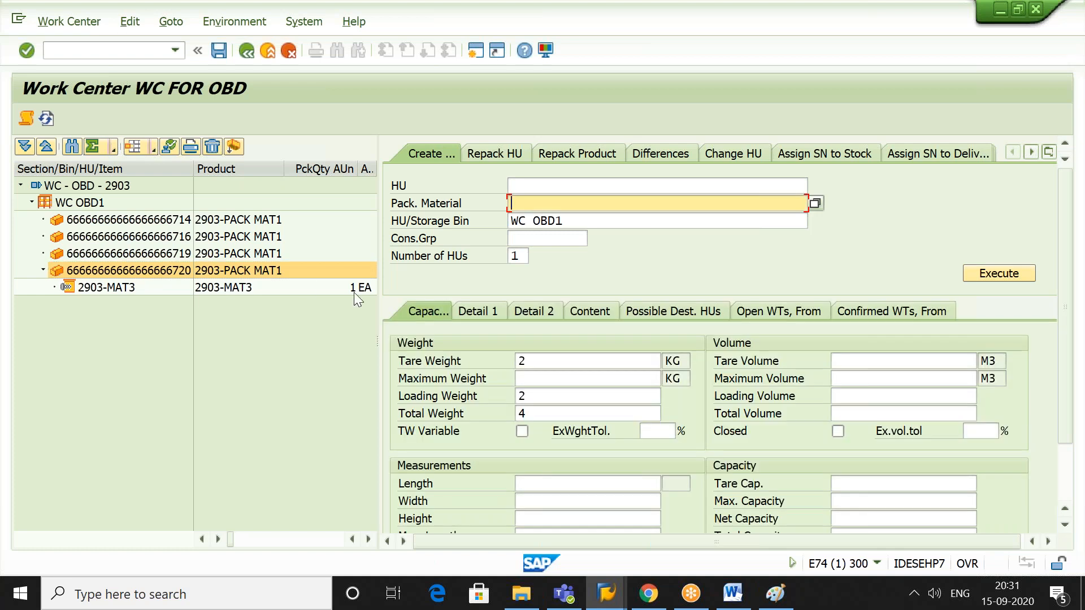
pyautogui.click(483, 312)
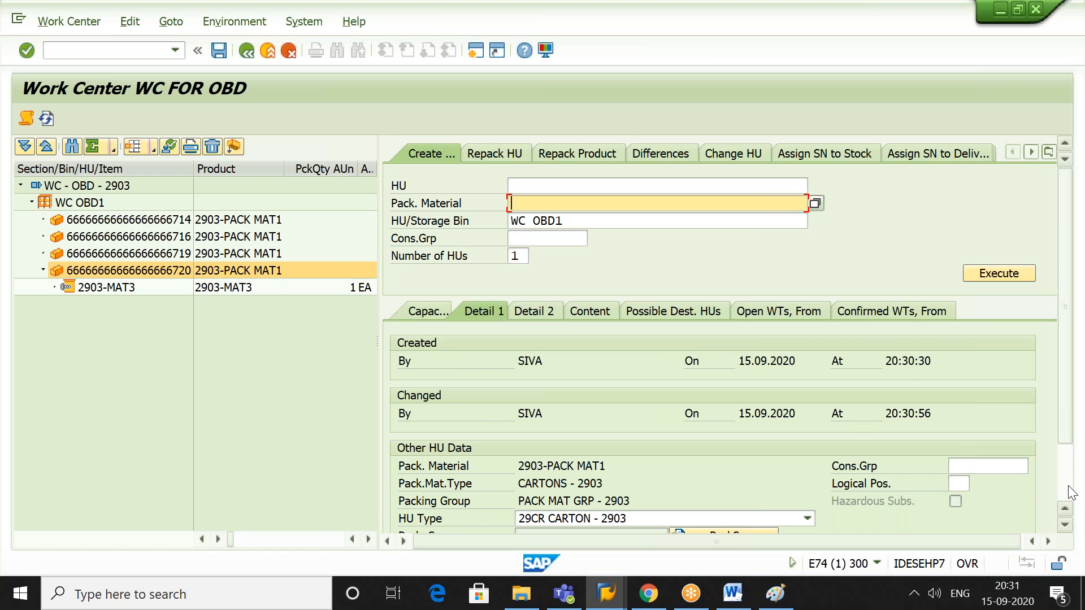
pyautogui.scroll(-3, 904, 430)
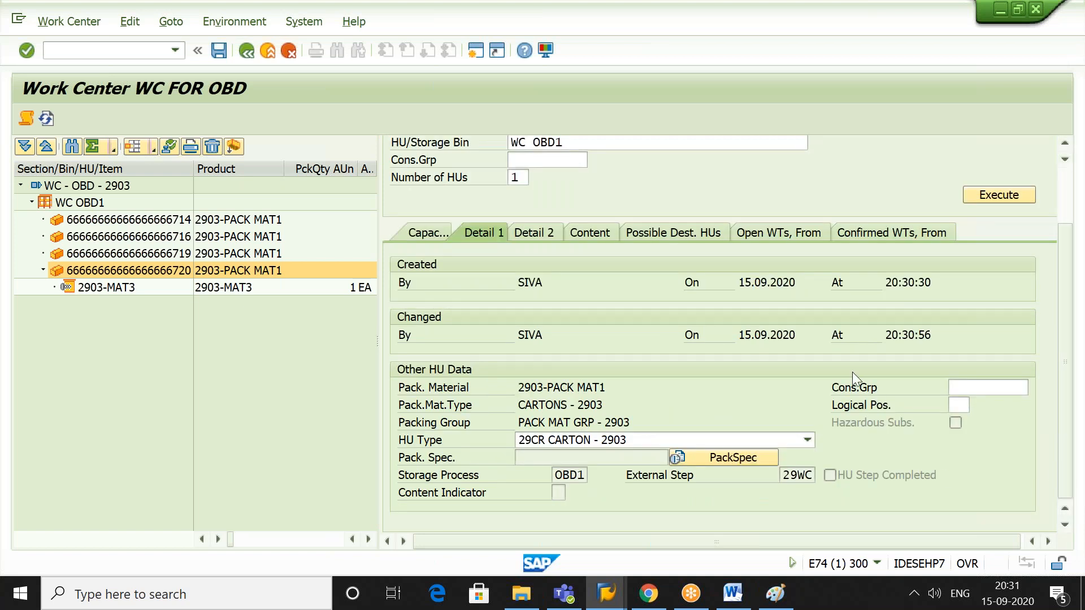
pyautogui.click(170, 147)
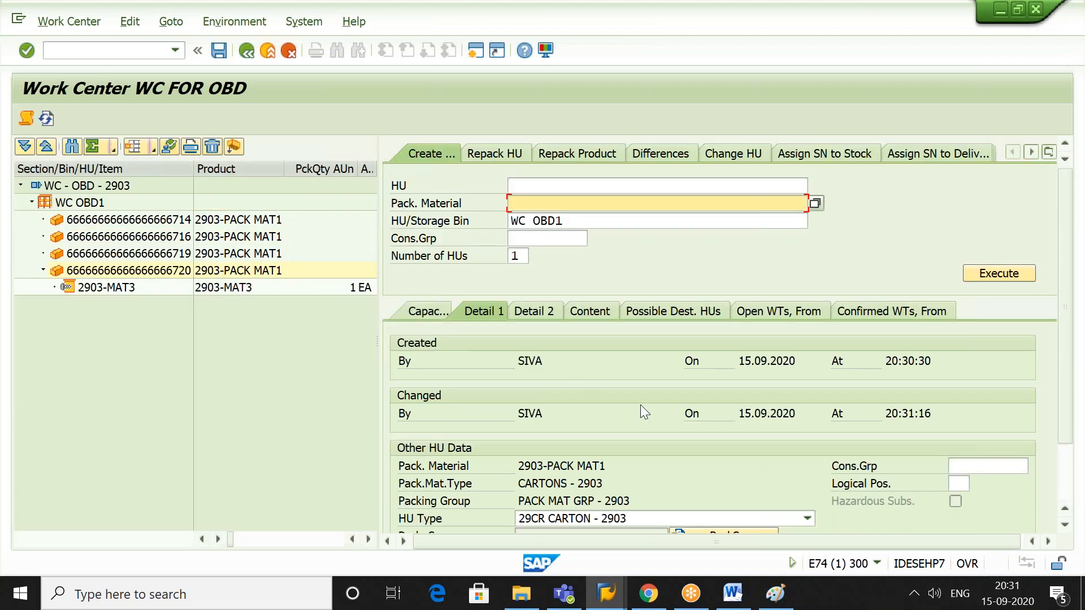
pyautogui.click(1067, 484)
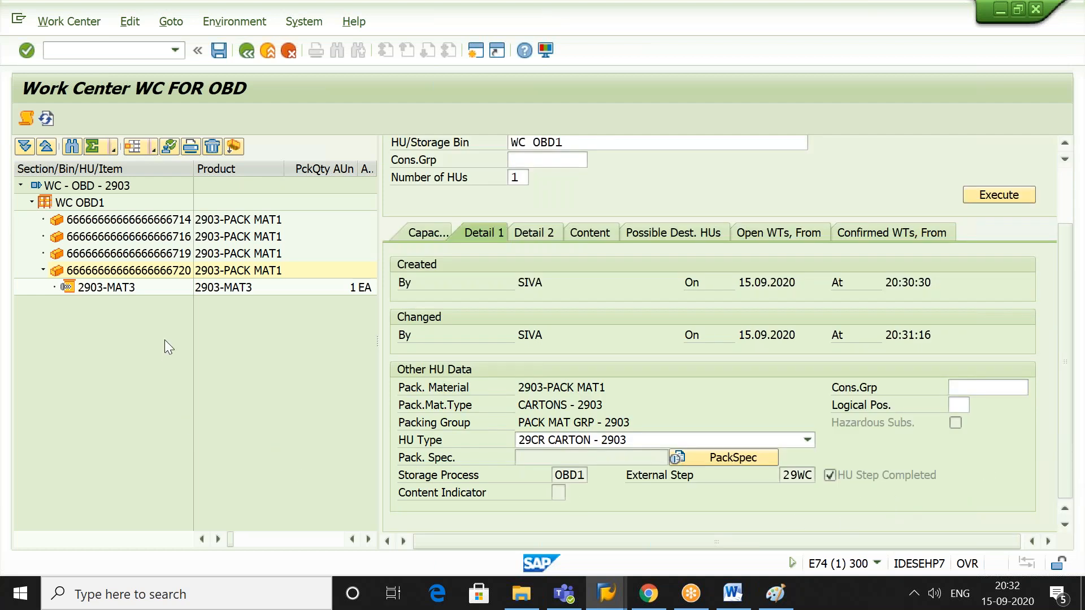
pyautogui.click(219, 52)
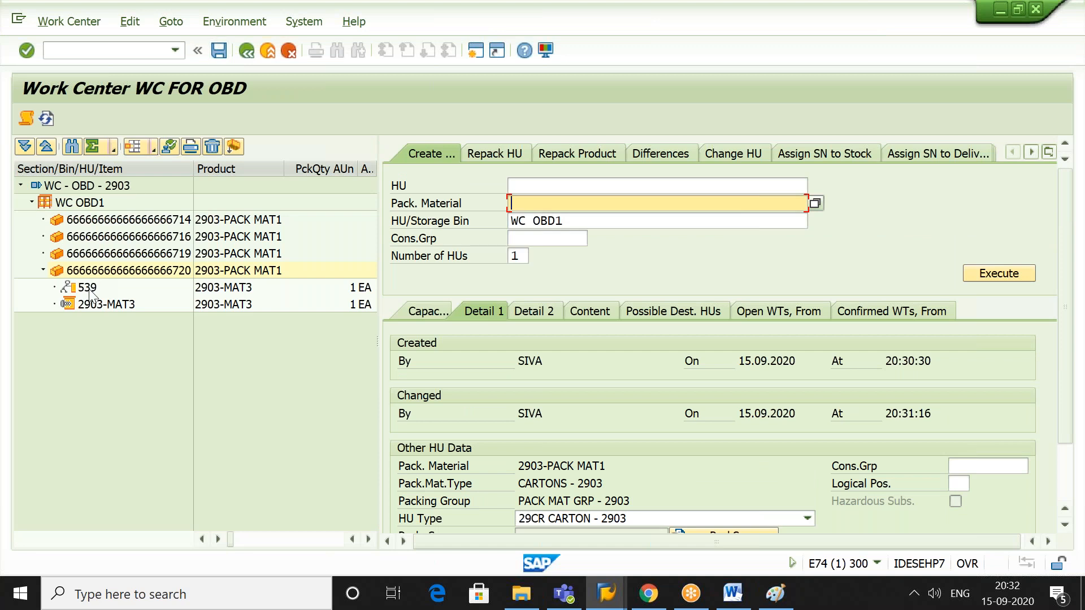
pyautogui.click(88, 289)
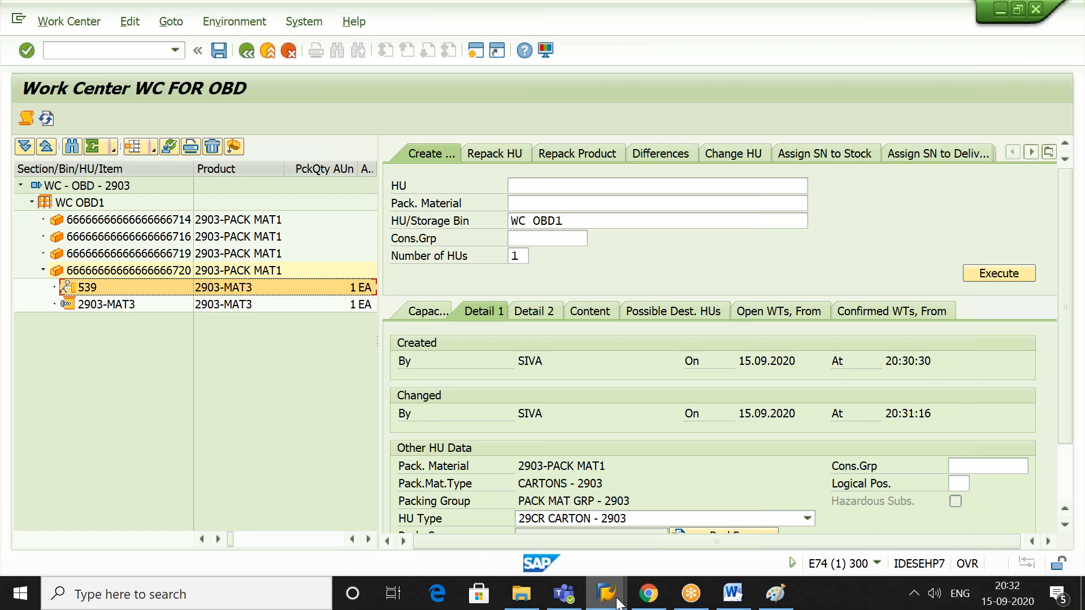
# - Return to the warehouse monitor session, refresh the delivery's warehouse task list, and select the 29WC task within WC OBD1
pyautogui.moveTo(617, 604)
pyautogui.click(646, 535)
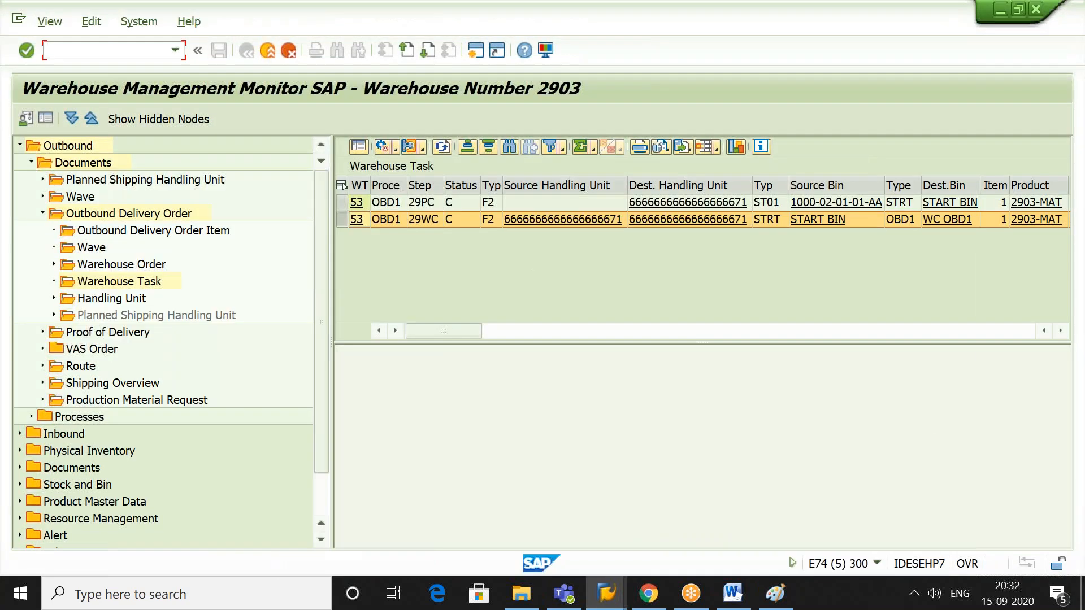
pyautogui.click(443, 147)
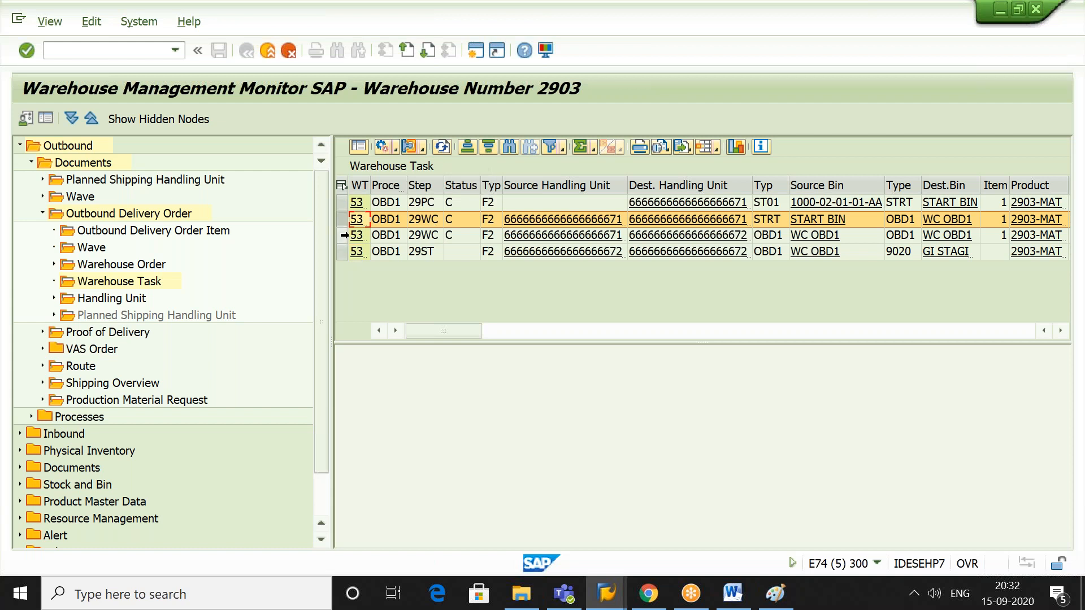
pyautogui.click(343, 235)
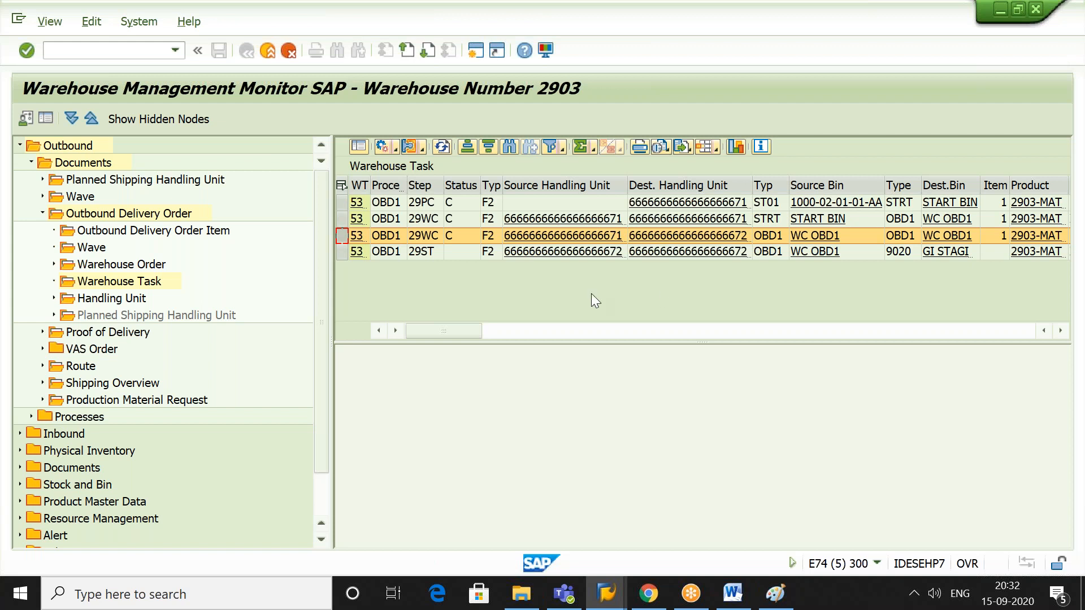
# - Confirm the open 29ST warehouse task from WC OBD1 to the goods issue staging area in the background
pyautogui.click(343, 252)
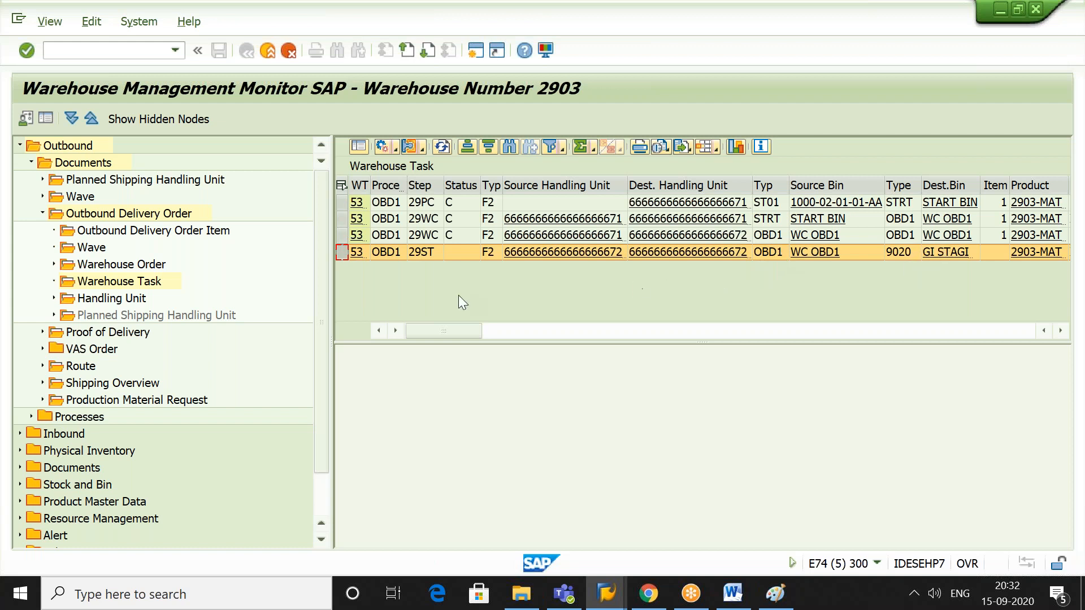
pyautogui.click(396, 148)
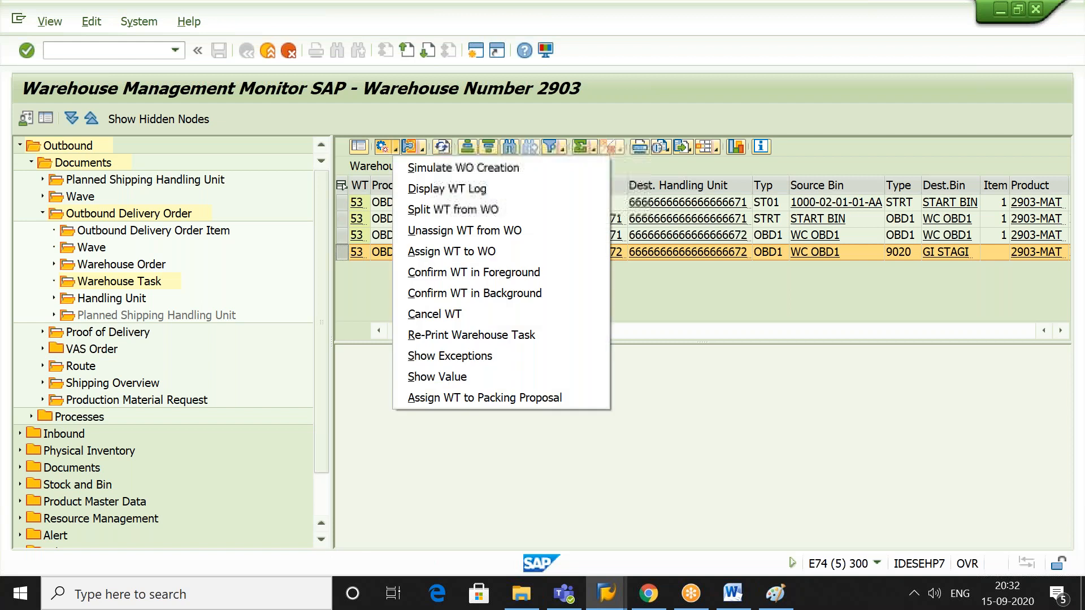
pyautogui.click(484, 294)
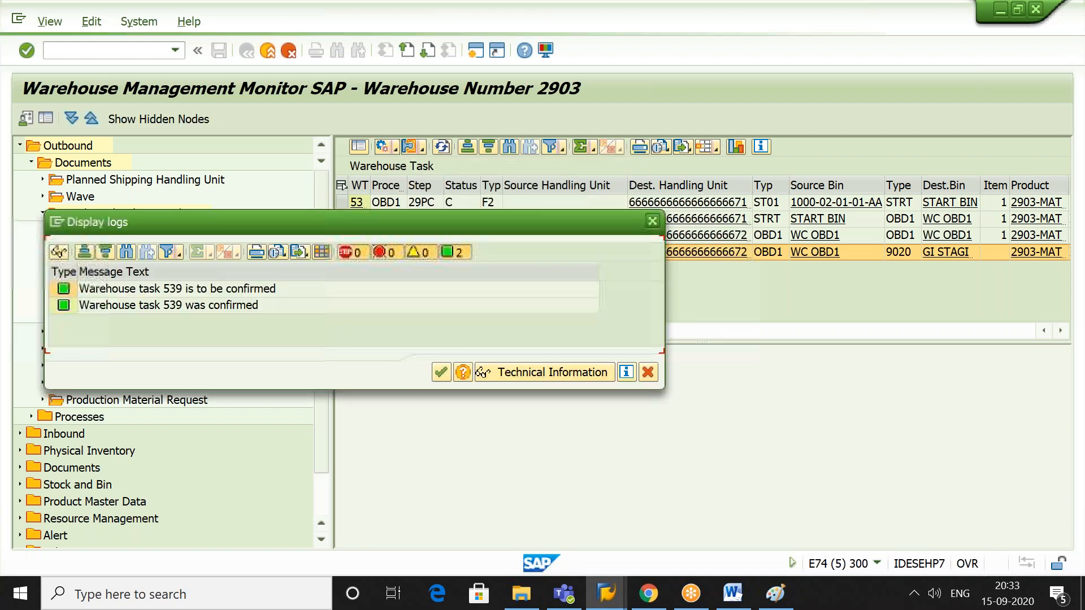
pyautogui.press('Return')
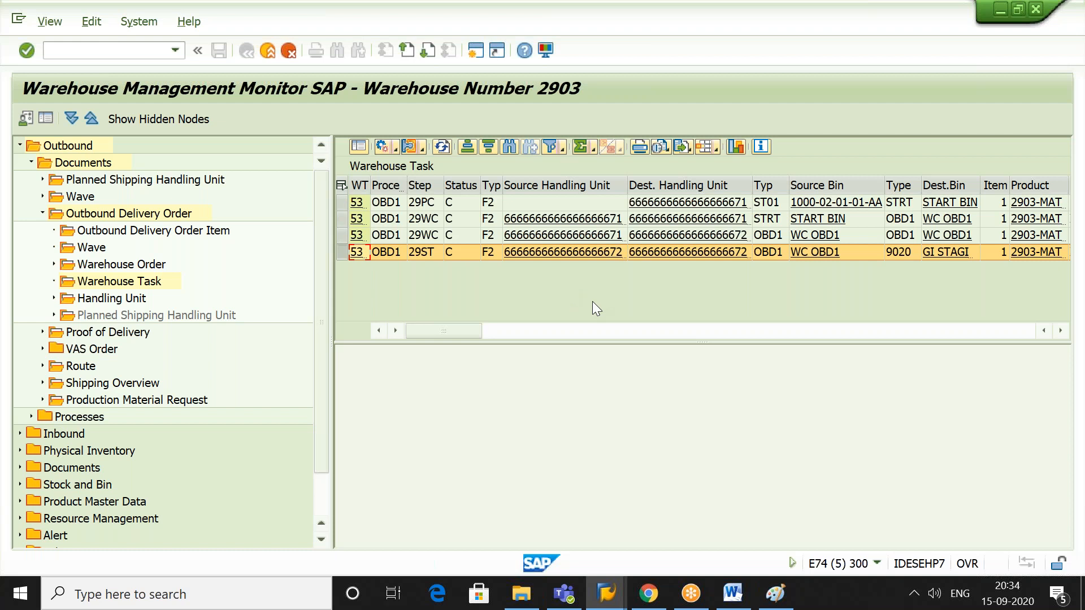
pyautogui.click(736, 30)
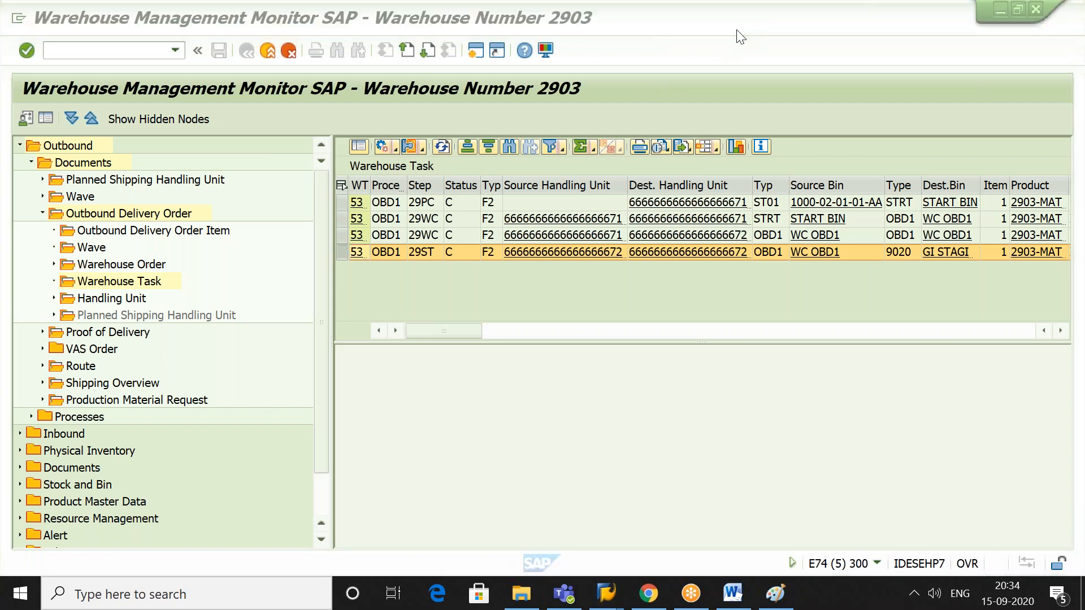